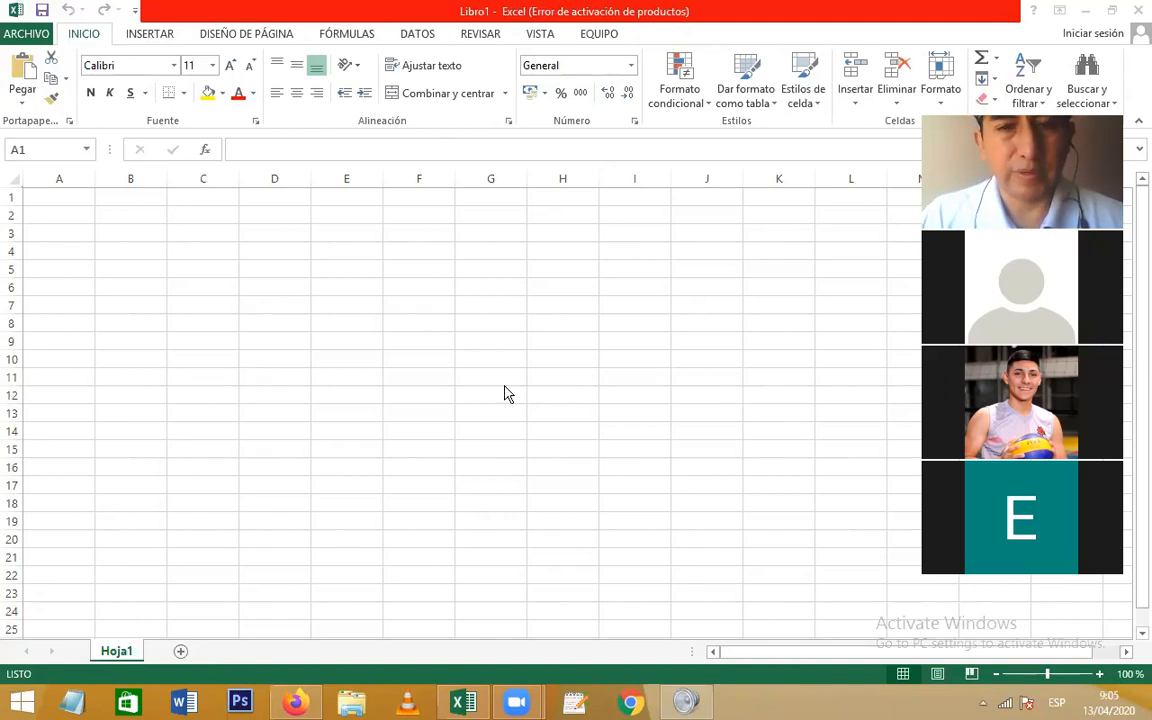
pyautogui.click(542, 415)
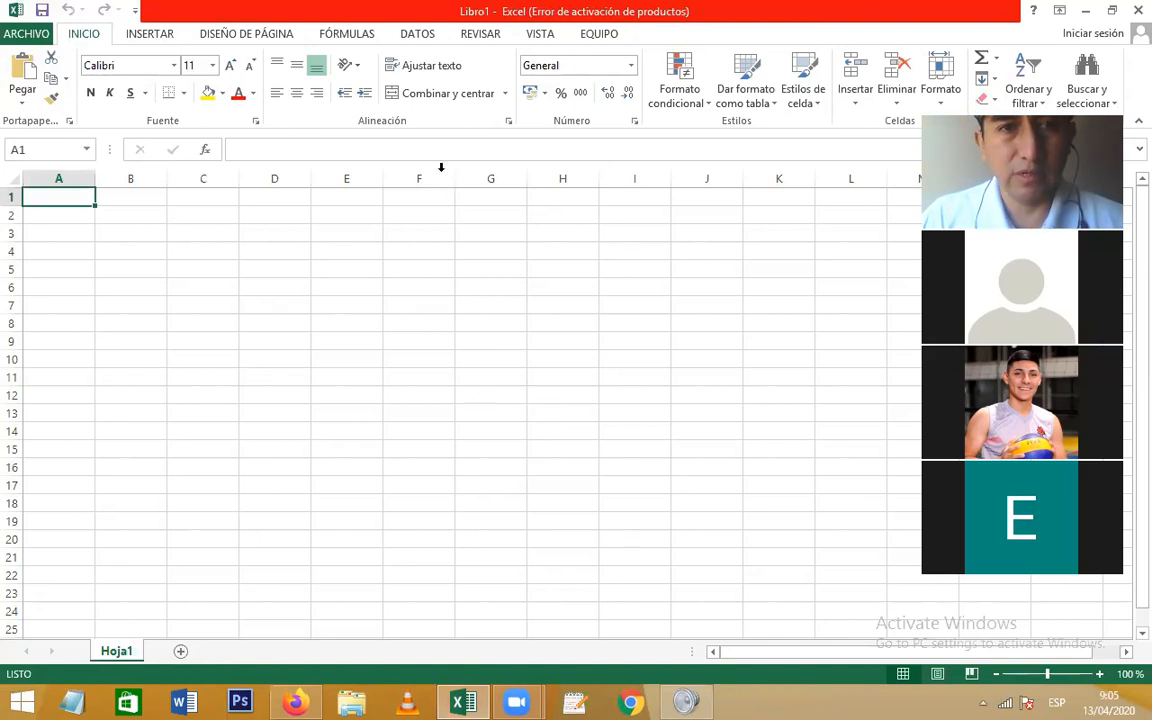
pyautogui.click(150, 36)
pyautogui.click(205, 37)
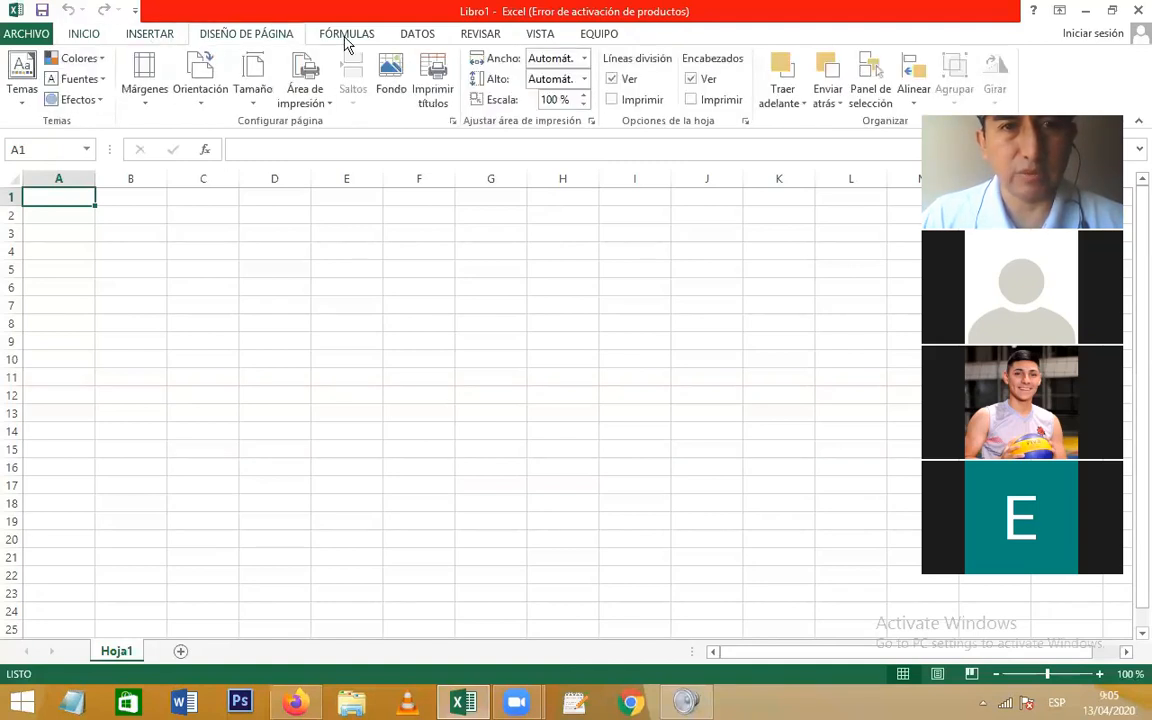
pyautogui.click(340, 40)
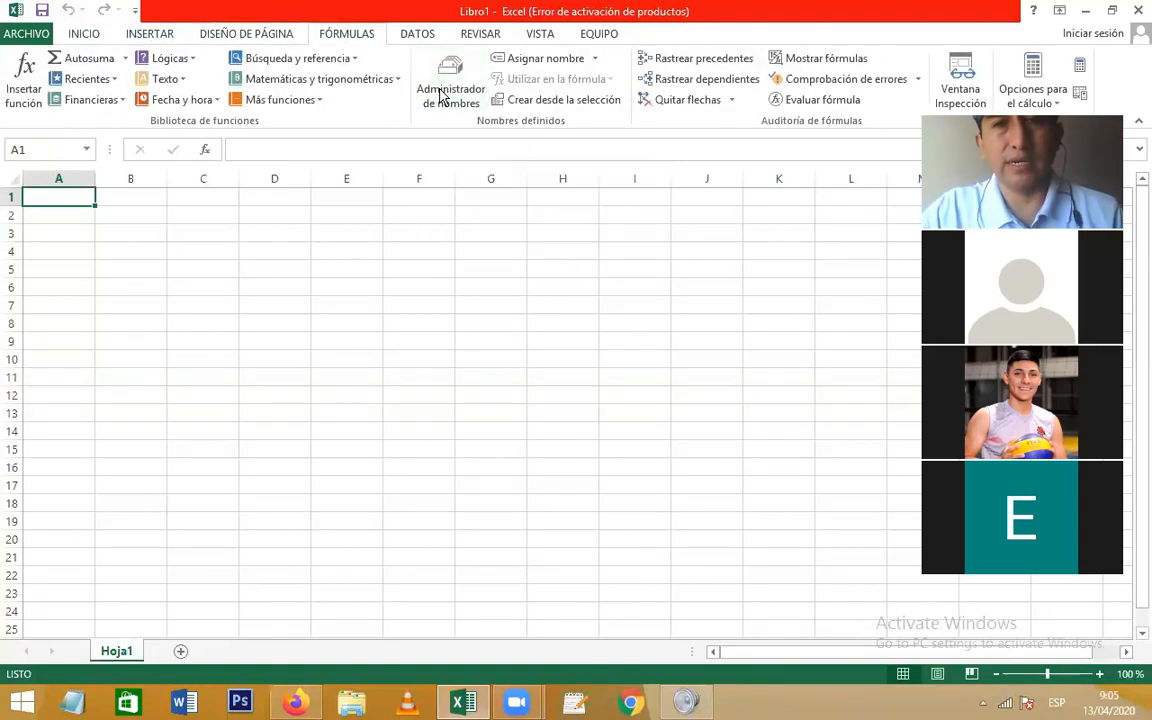
pyautogui.click(488, 397)
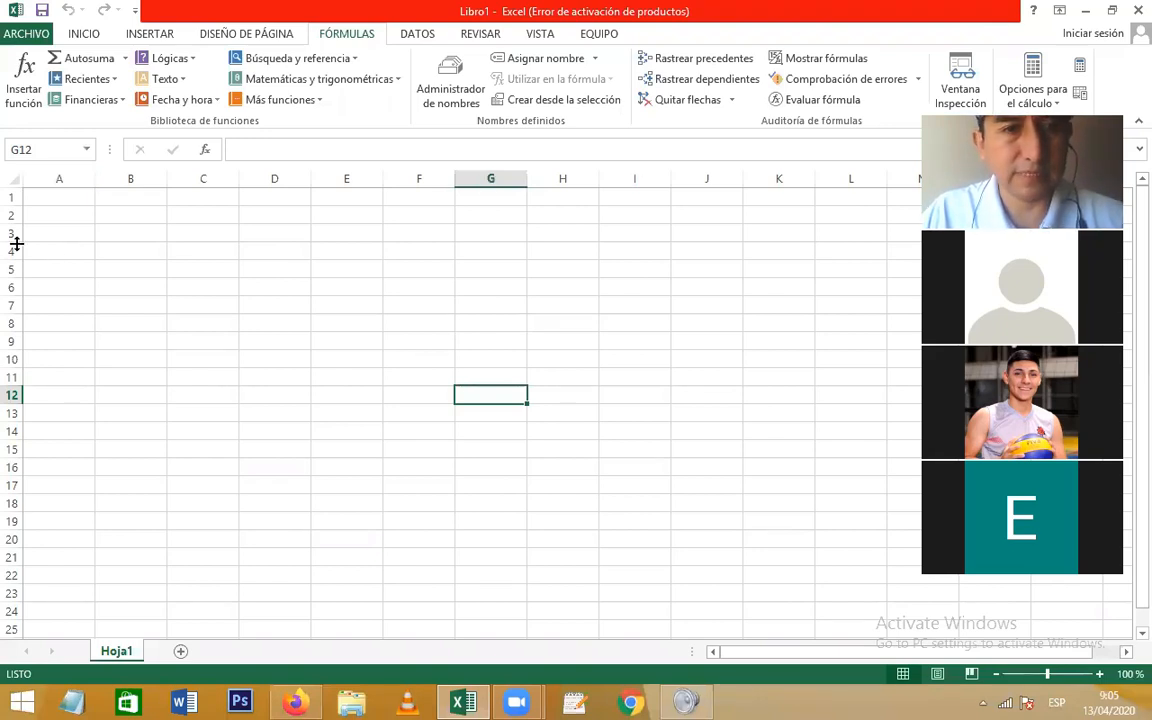
# Step: Select column F, row 10 and the cell where they cross
pyautogui.click(429, 381)
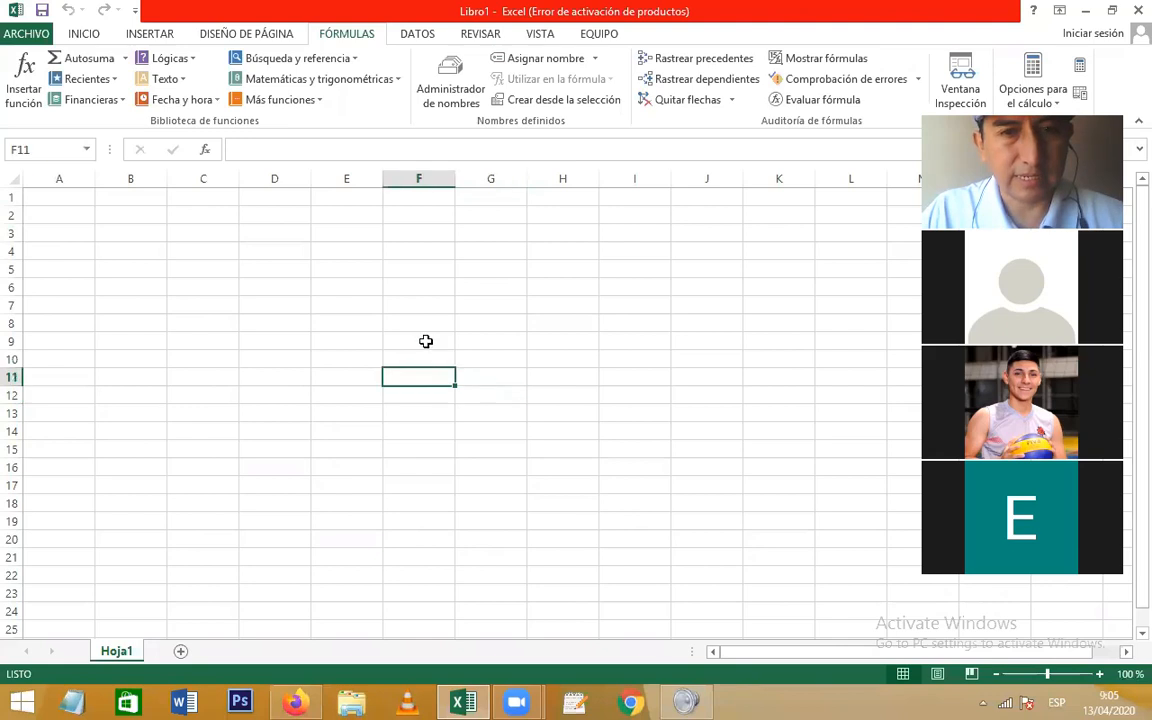
pyautogui.click(399, 178)
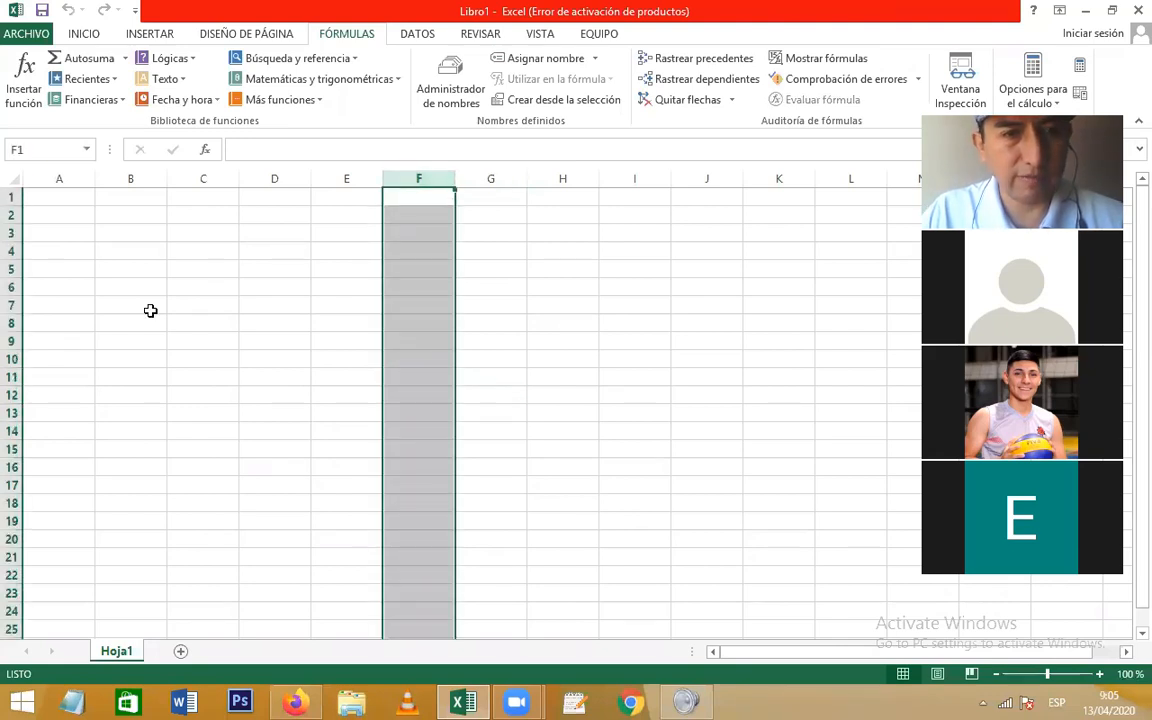
pyautogui.click(11, 359)
pyautogui.click(429, 357)
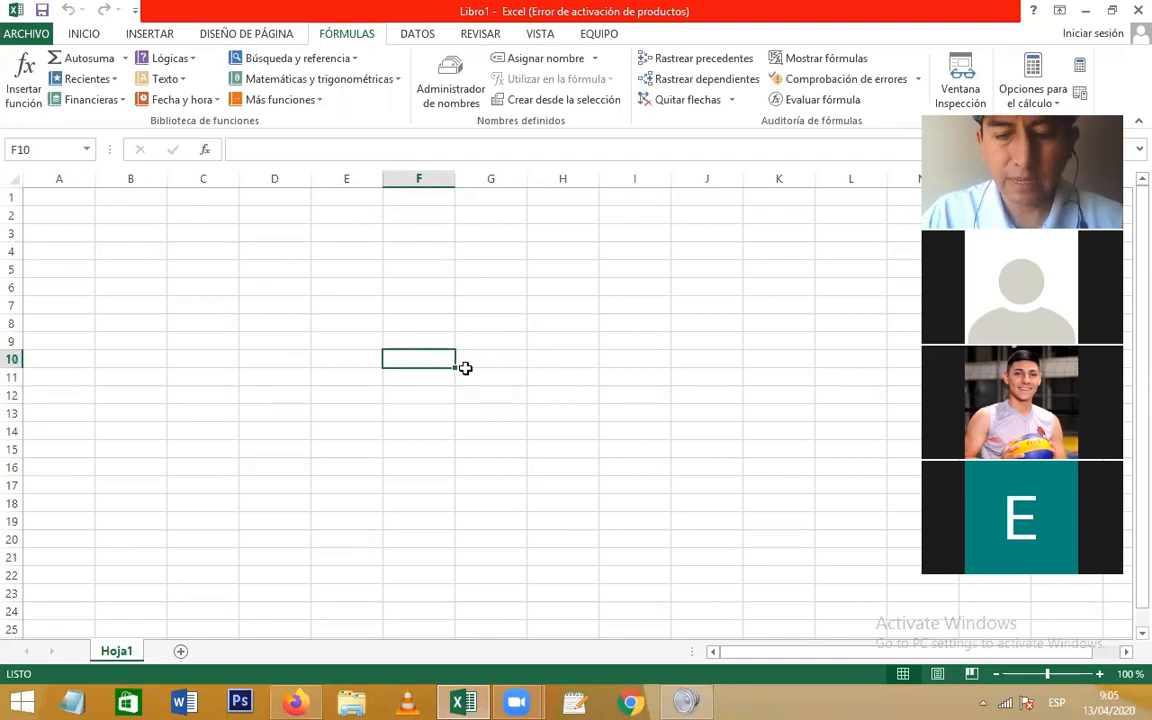
pyautogui.press('Up')
pyautogui.press('Up')
pyautogui.press('Up')
pyautogui.press('Left')
pyautogui.press('Down')
pyautogui.press('Down')
pyautogui.press('Down')
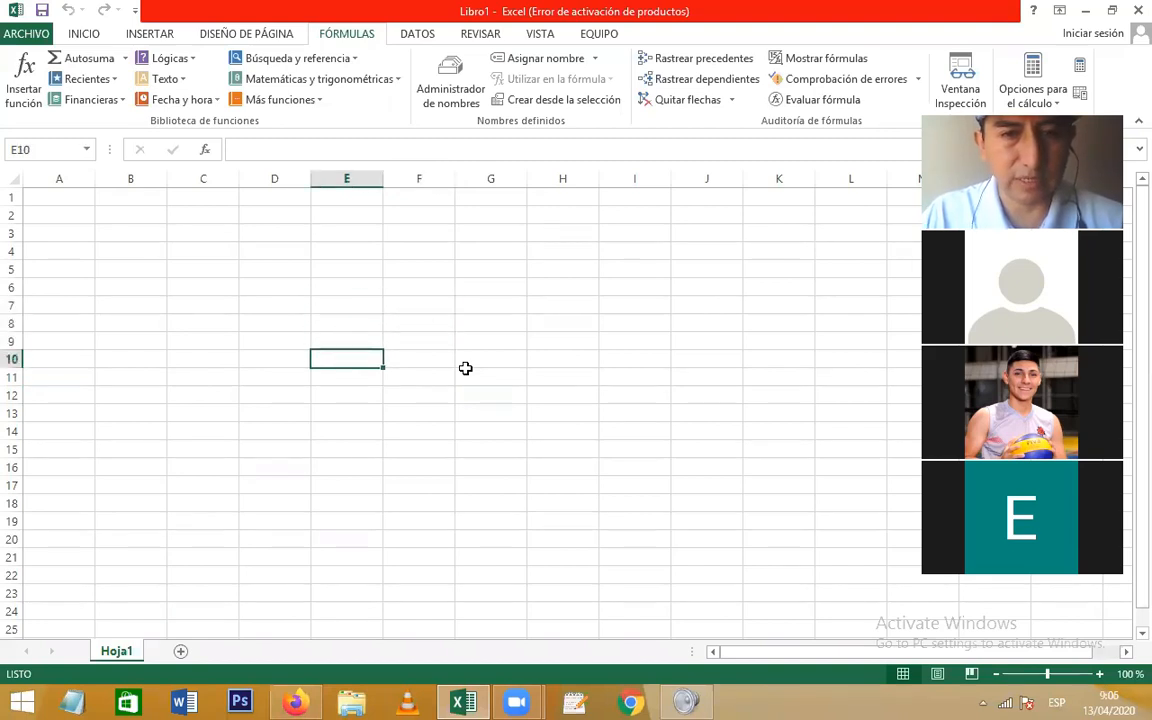
pyautogui.press('Down')
pyautogui.press('Right')
pyautogui.press('Up')
pyautogui.press('Up')
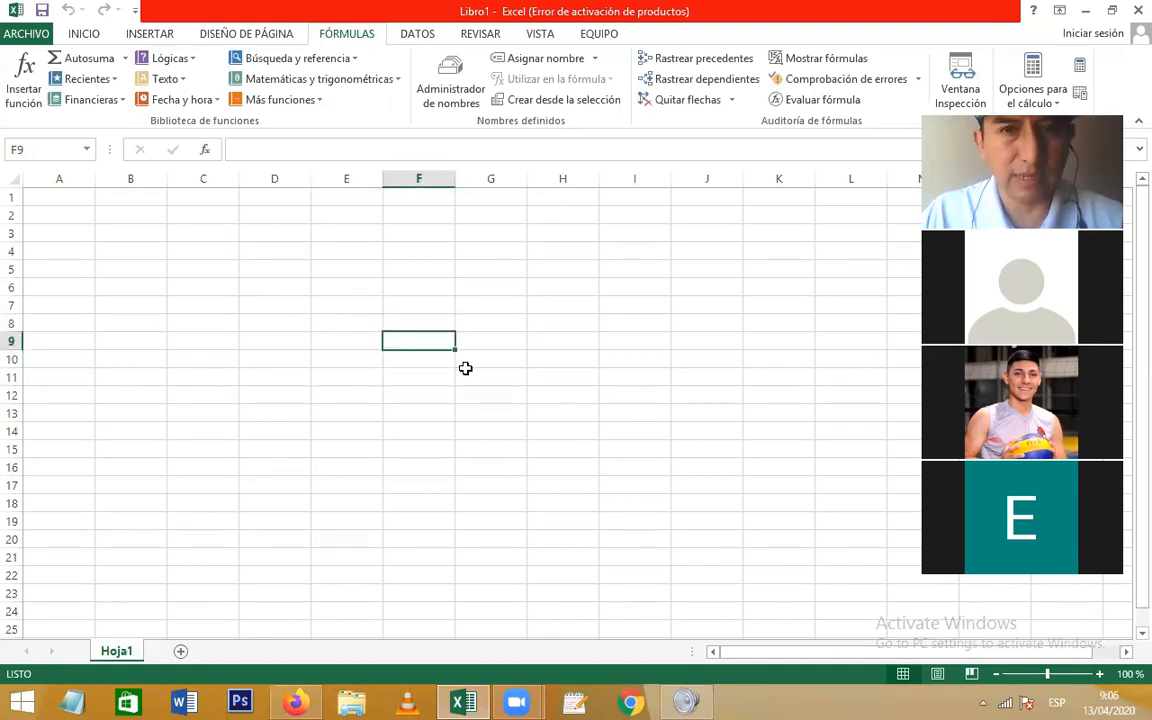
pyautogui.press('Up')
pyautogui.press('Up')
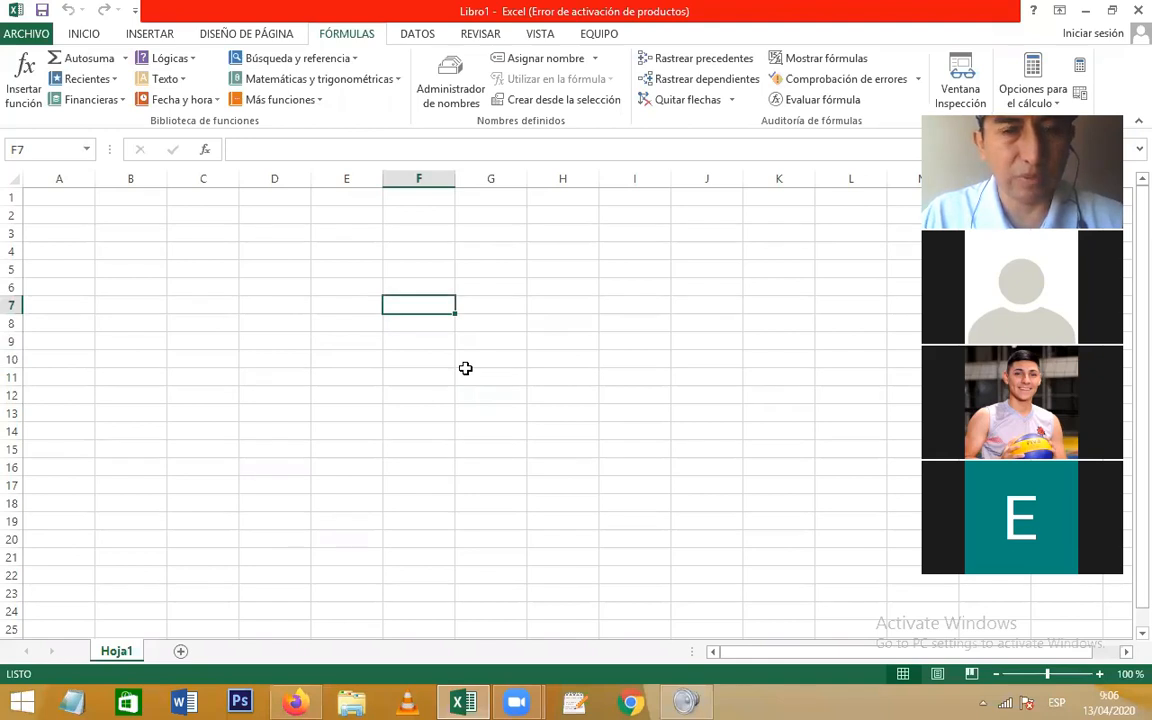
pyautogui.press('Left')
pyautogui.press('Left')
pyautogui.press('Down')
pyautogui.press('Down')
pyautogui.press('Down')
pyautogui.press('Up')
pyautogui.press('Up')
pyautogui.press('Up')
pyautogui.press('Up')
pyautogui.press('Up')
pyautogui.press('Up')
pyautogui.press('Up')
pyautogui.press('Up')
pyautogui.press('Left')
pyautogui.press('Left')
pyautogui.press('Left')
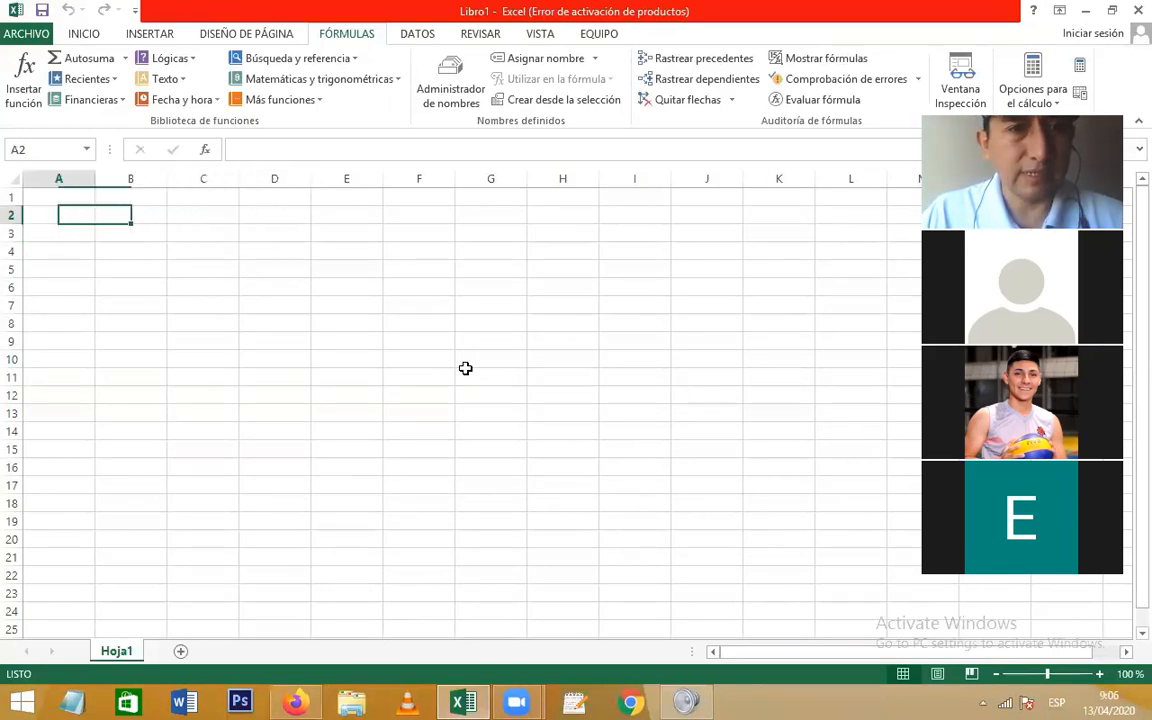
pyautogui.click(293, 692)
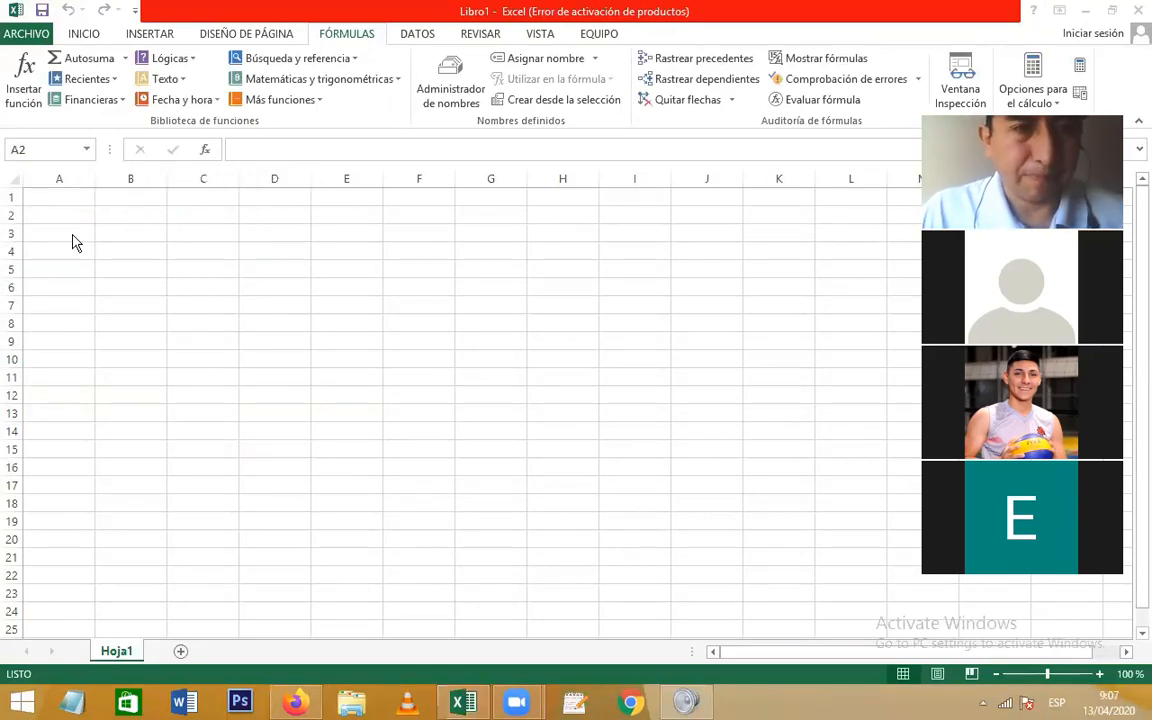
pyautogui.click(46, 213)
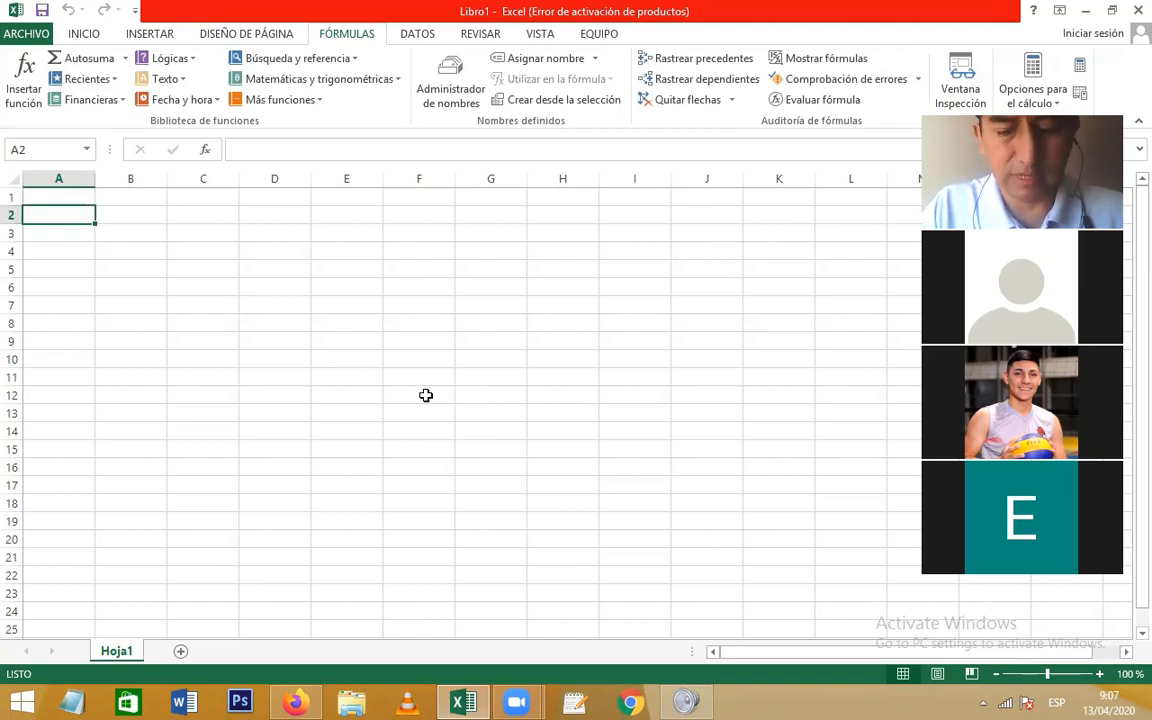
pyautogui.click(490, 172)
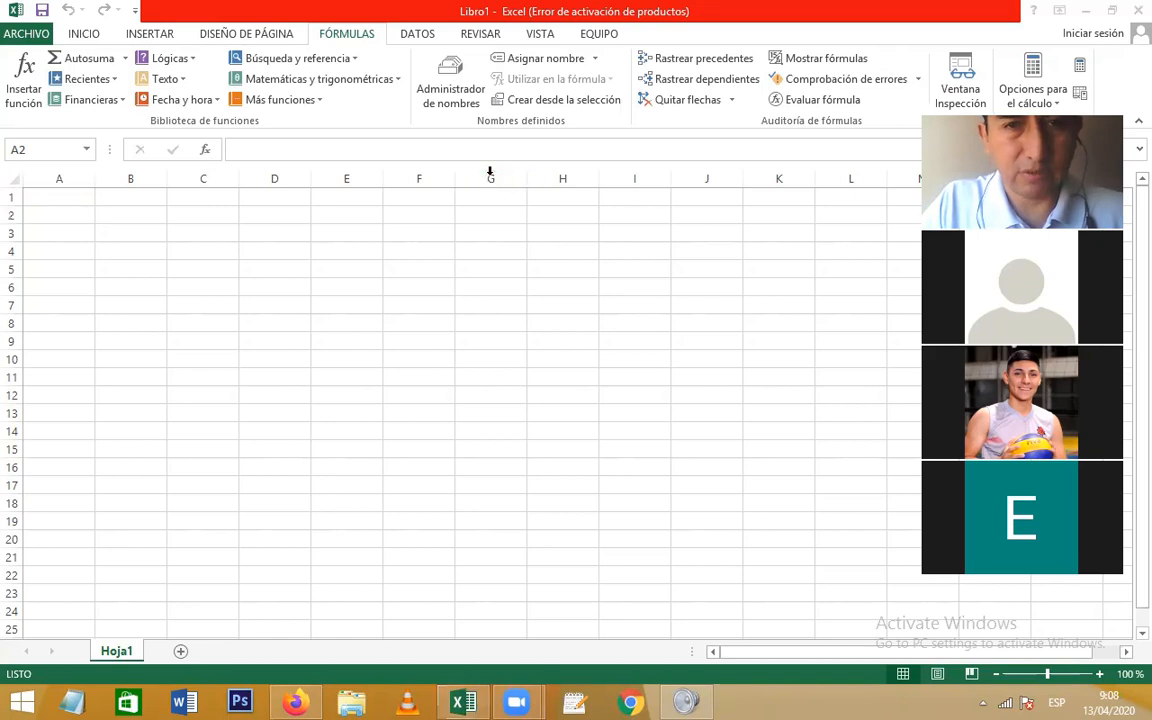
# Step: Enter the title "Operaciónes aritméticas y trigonométricas" in cell A2
pyautogui.click(47, 211)
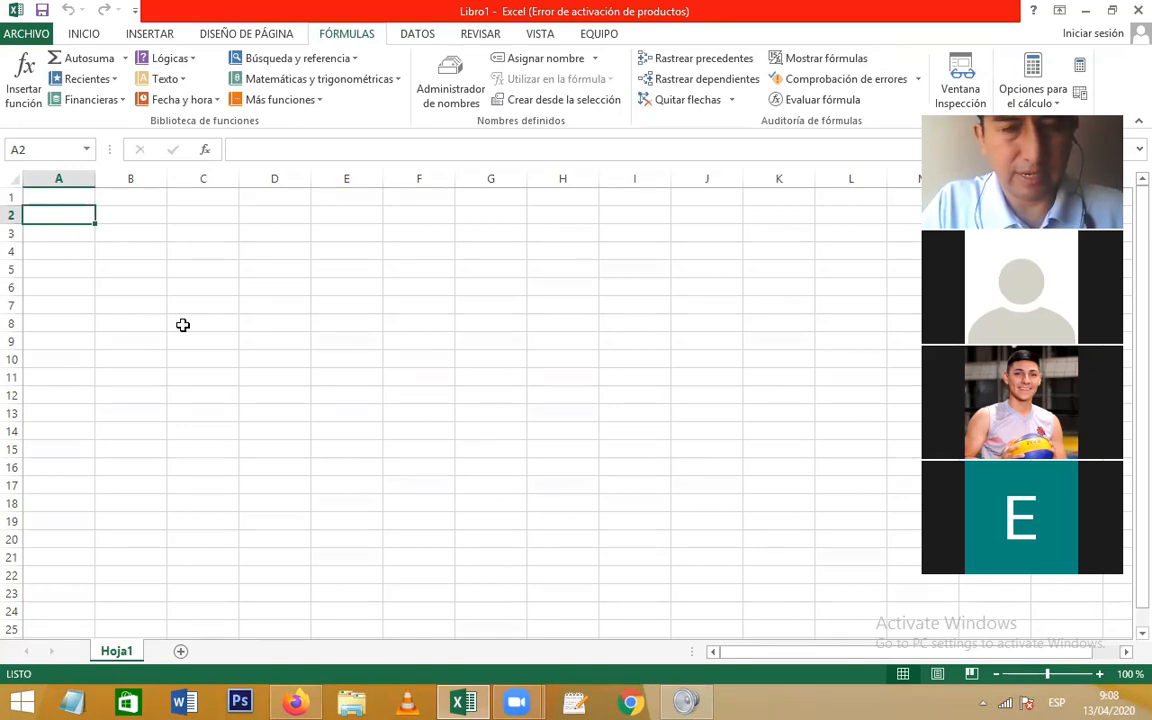
pyautogui.press('Down')
pyautogui.press('Right')
pyautogui.press('Left')
pyautogui.press('Up')
pyautogui.press('Down')
pyautogui.press('Up')
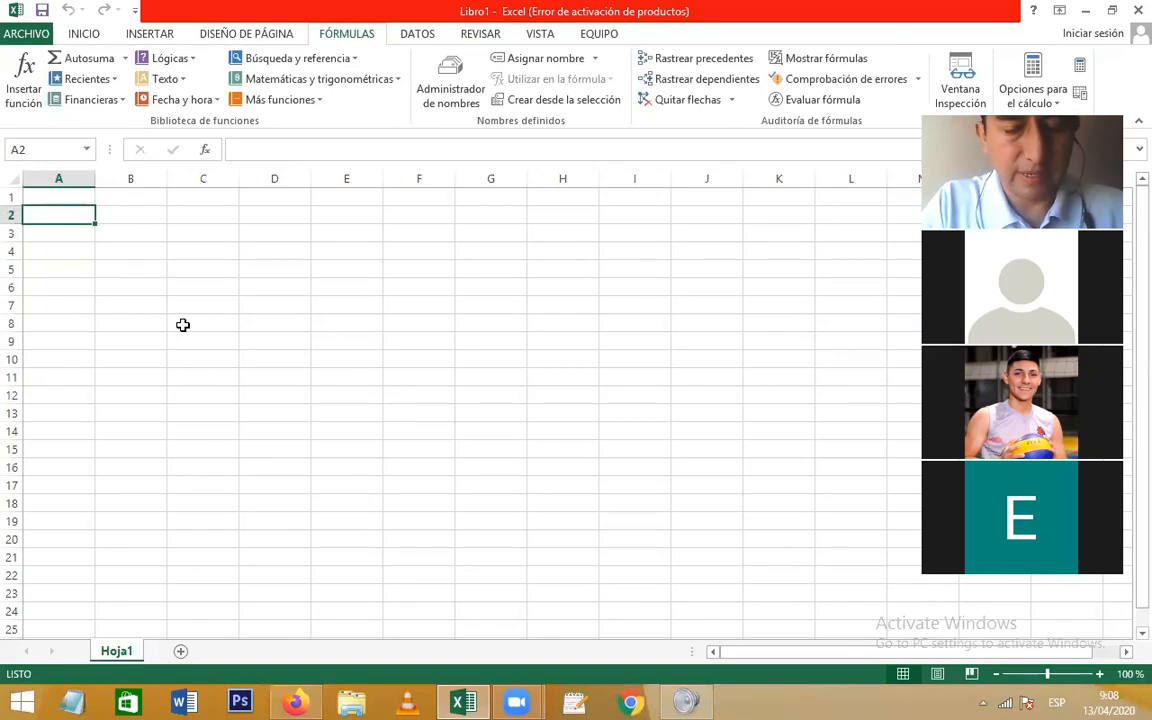
pyautogui.write('O')
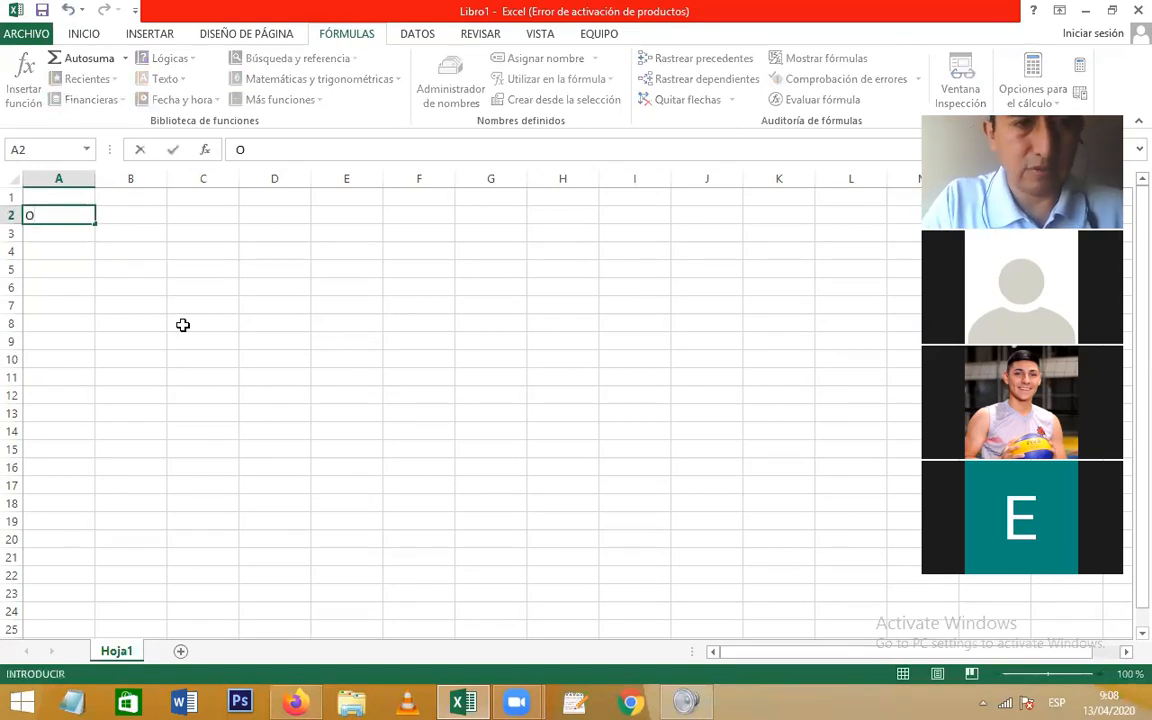
pyautogui.write('peracioó')
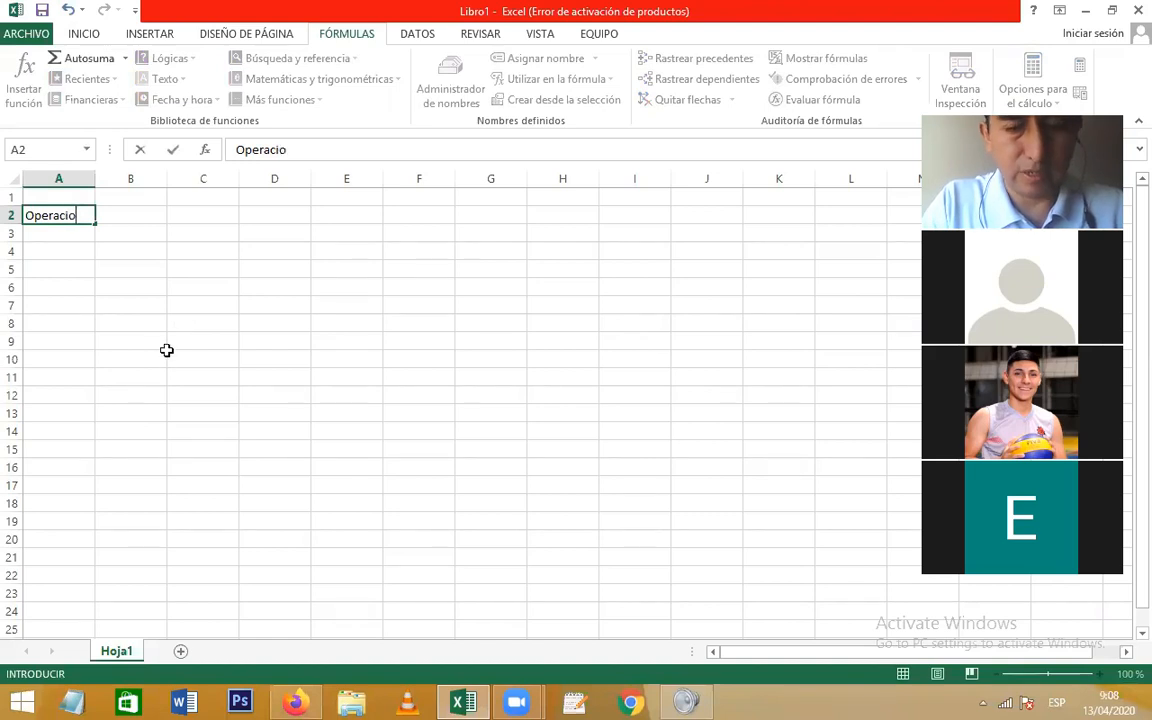
pyautogui.press('BackSpace')
pyautogui.press('BackSpace')
pyautogui.press('BackSpace')
pyautogui.write('iónes ar')
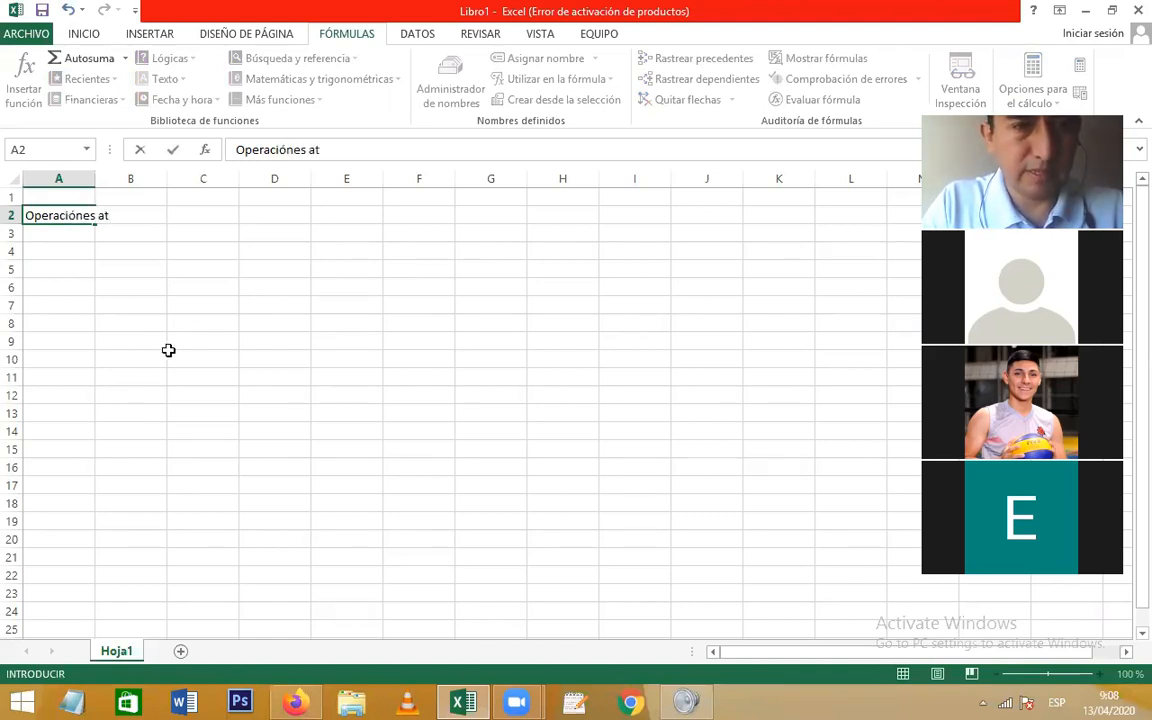
pyautogui.write('itmp')
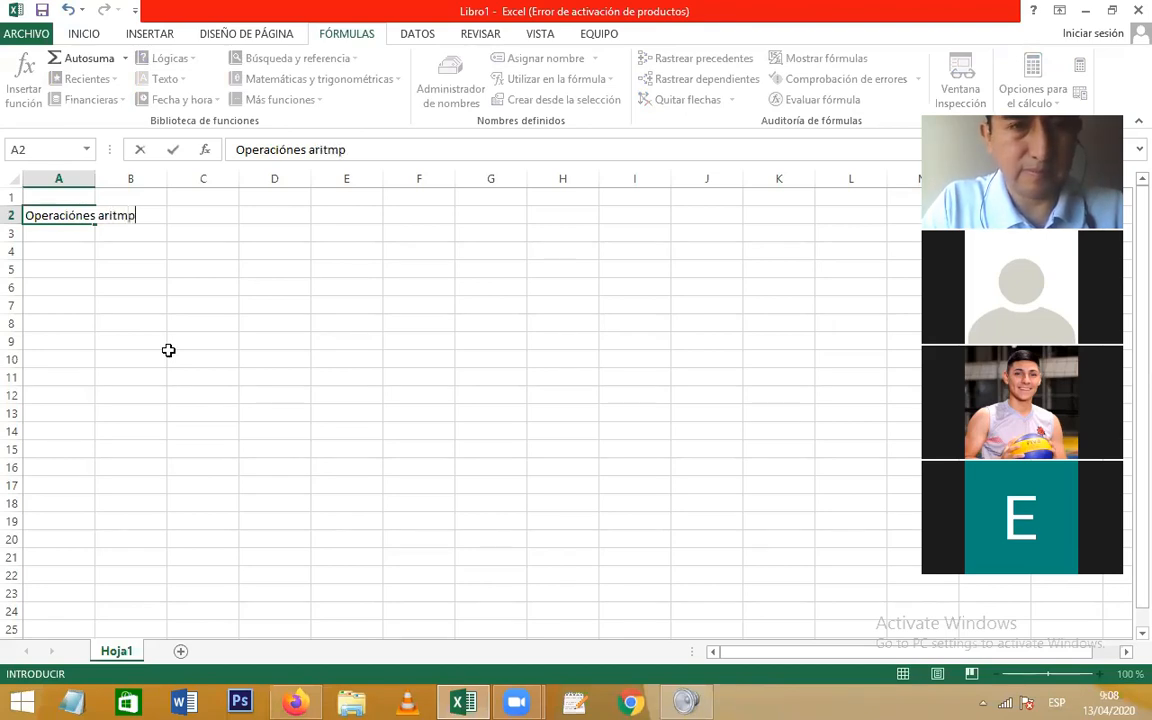
pyautogui.press('BackSpace')
pyautogui.write('étic')
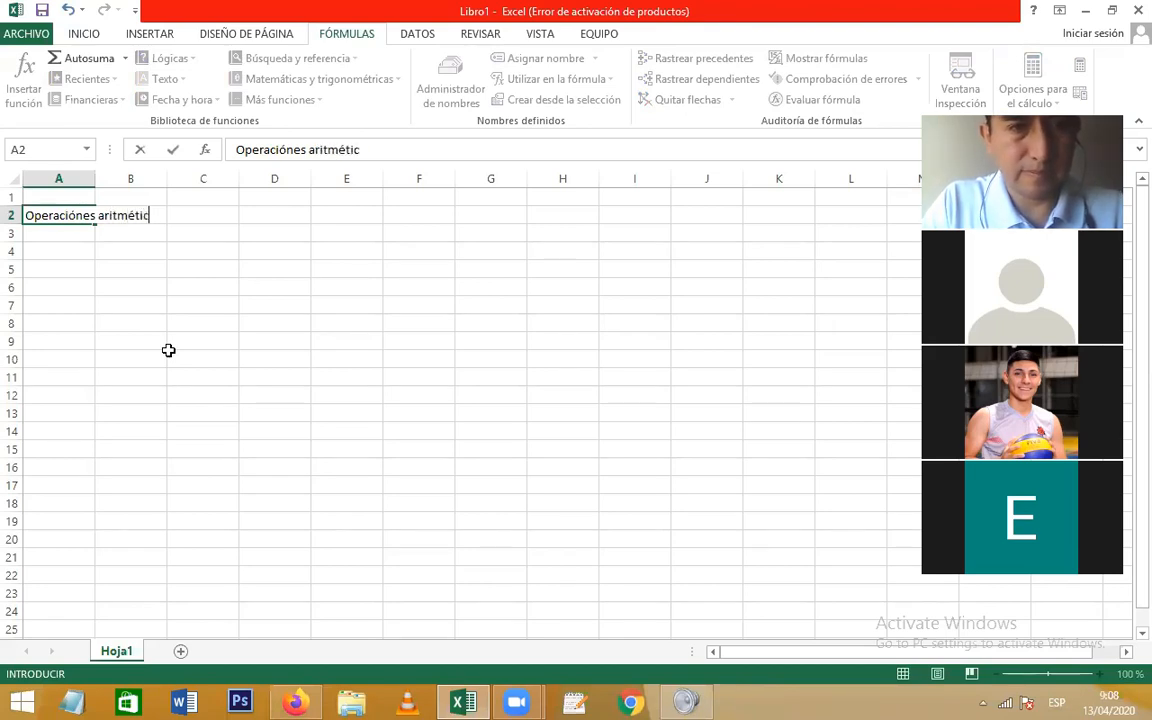
pyautogui.write('as y tri')
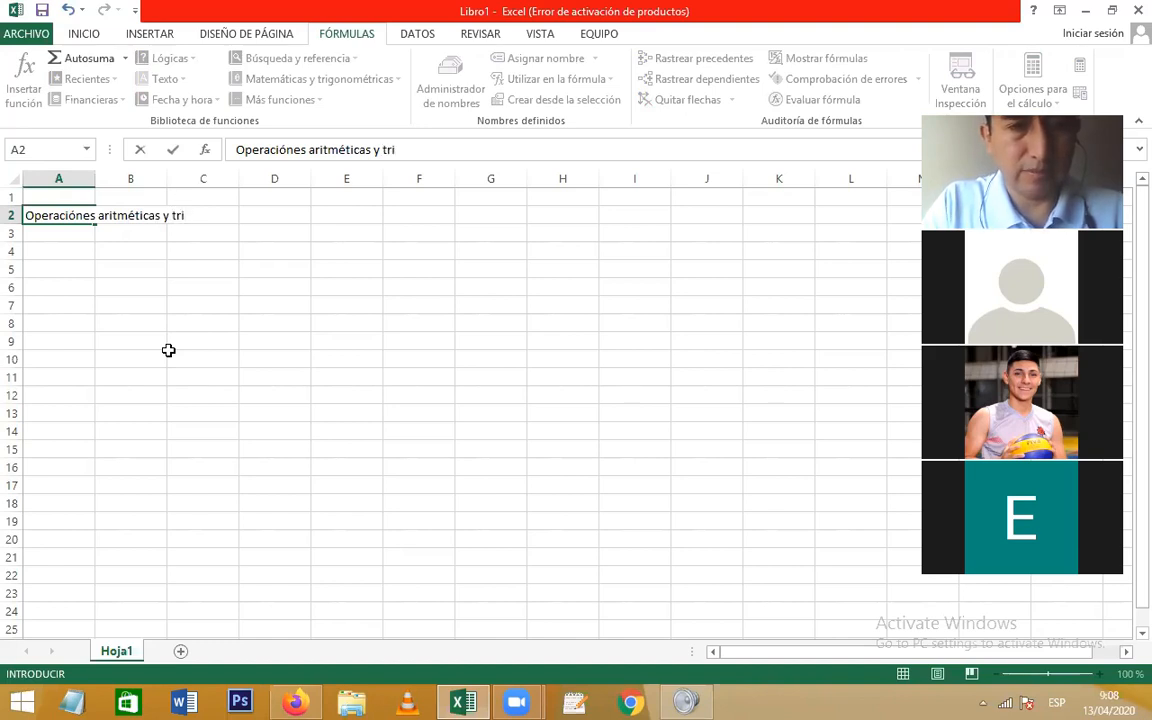
pyautogui.write('gonométricas')
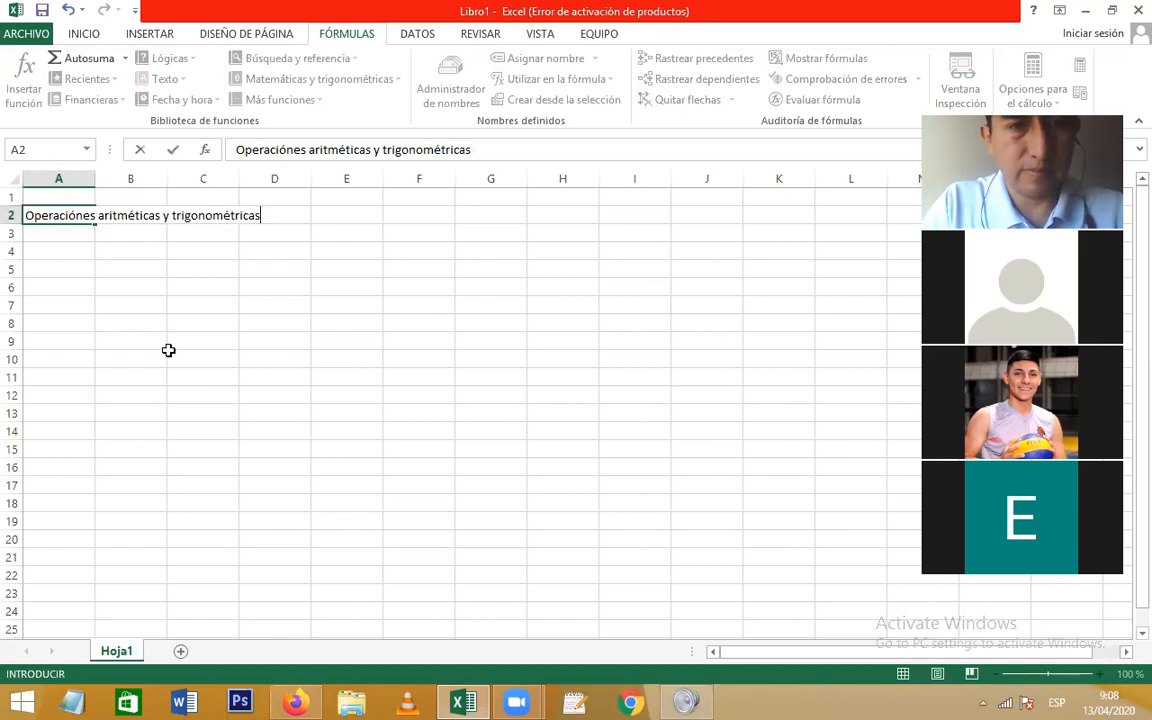
pyautogui.press('Return')
pyautogui.press('Return')
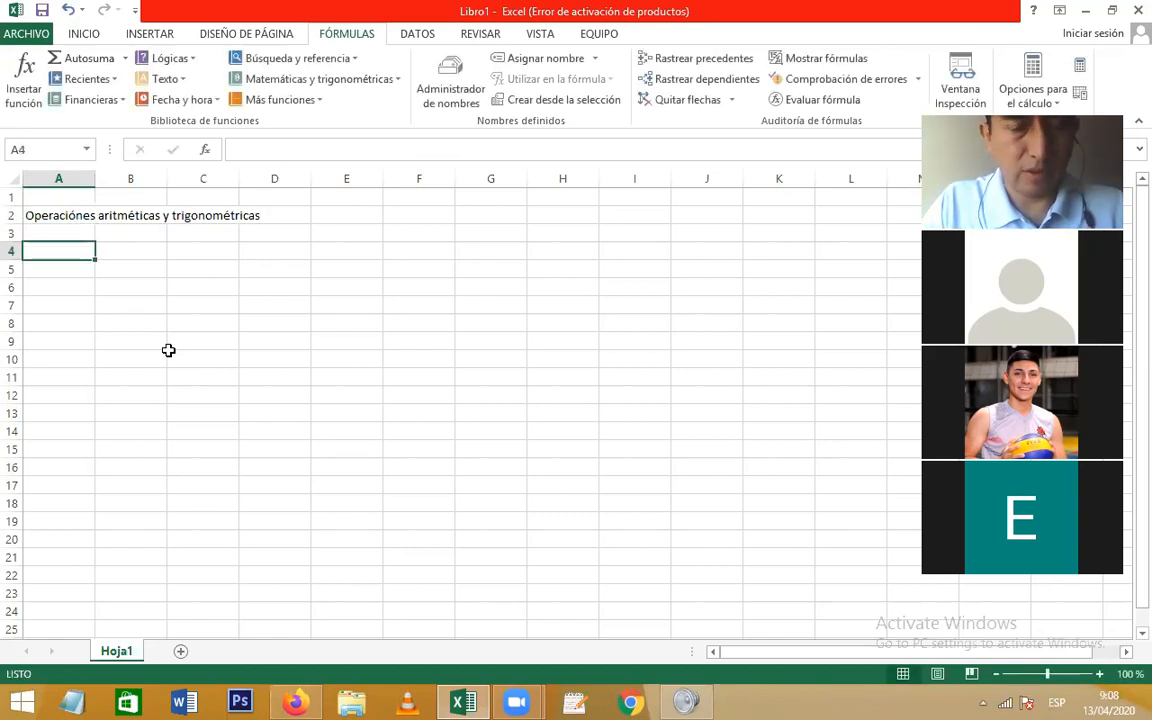
# Step: Enter the column headings "Valor X", "Valor Y" and "Valor Z" in cells A4, B4 and C4
pyautogui.write('Valo')
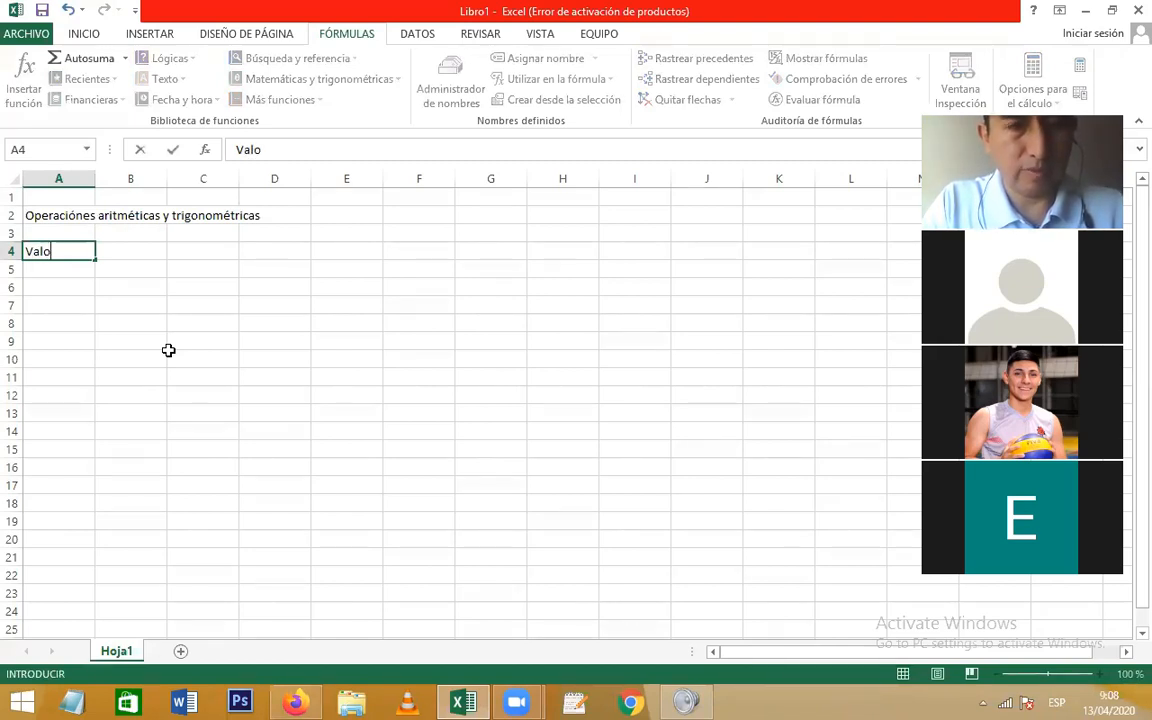
pyautogui.write('r X')
pyautogui.press('Tab')
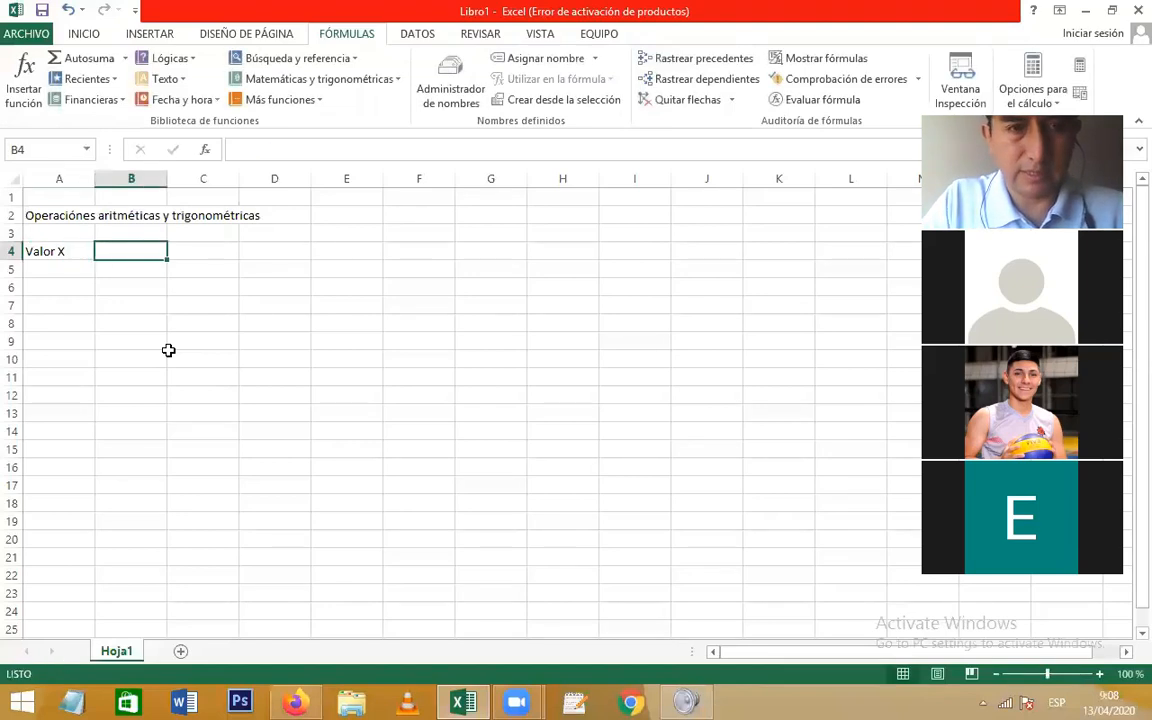
pyautogui.write('Va')
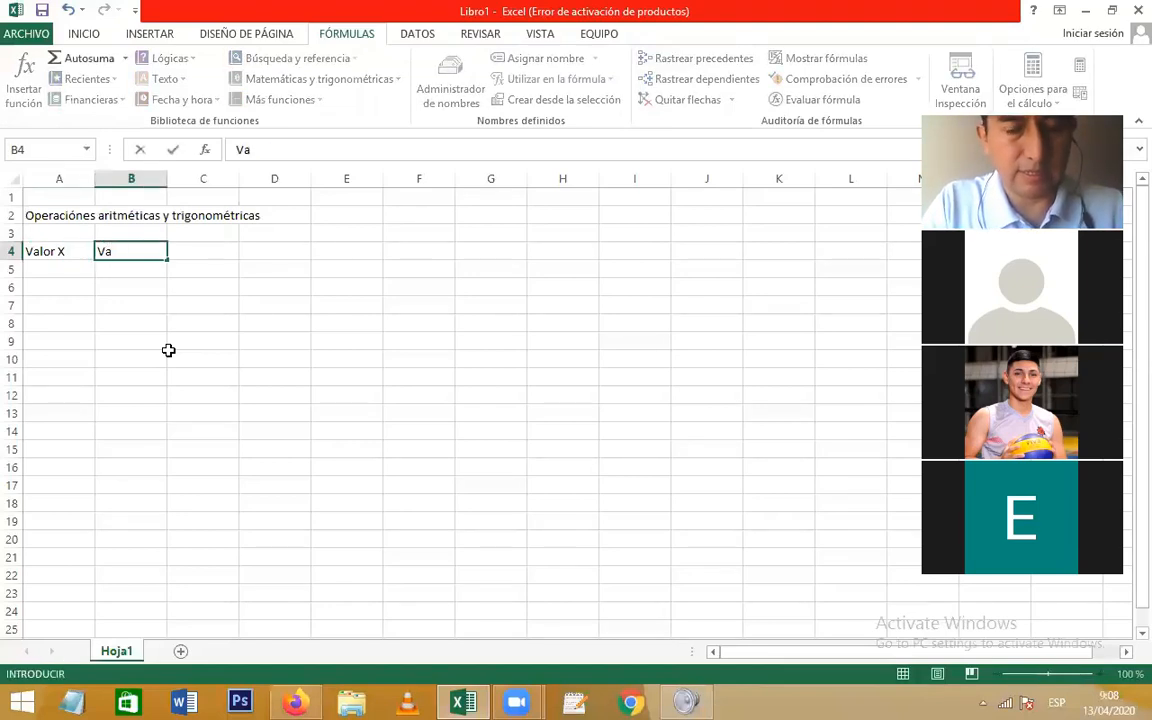
pyautogui.write('lor ')
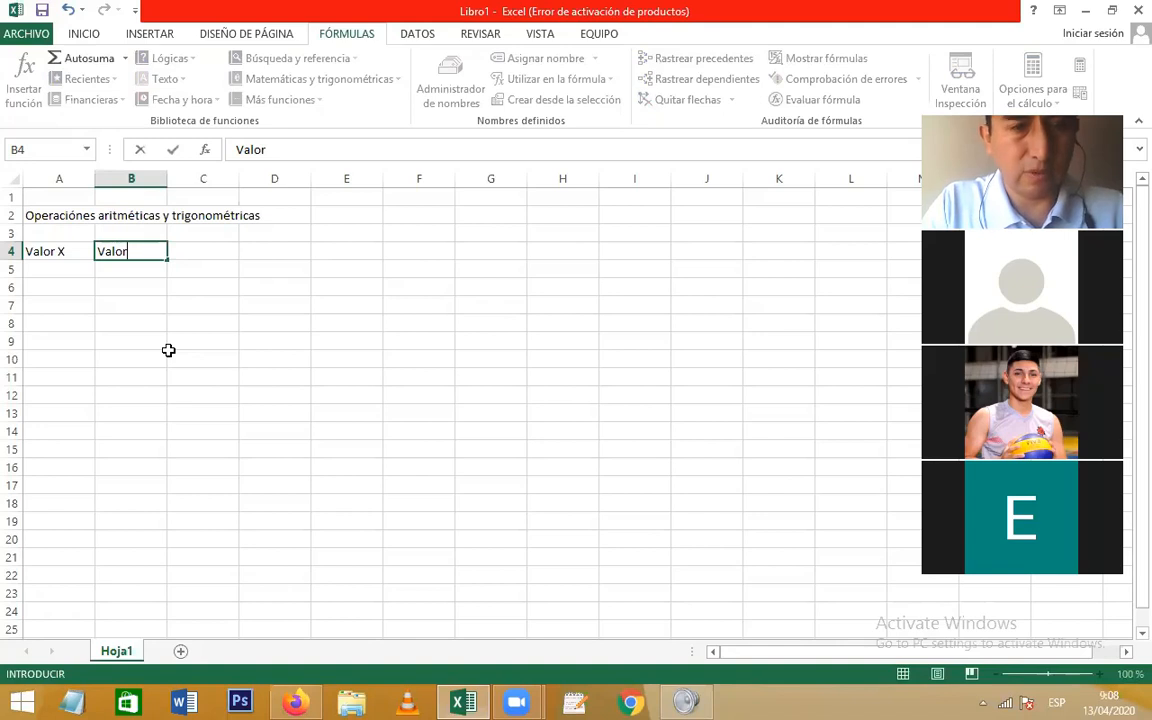
pyautogui.write('Y')
pyautogui.press('Return')
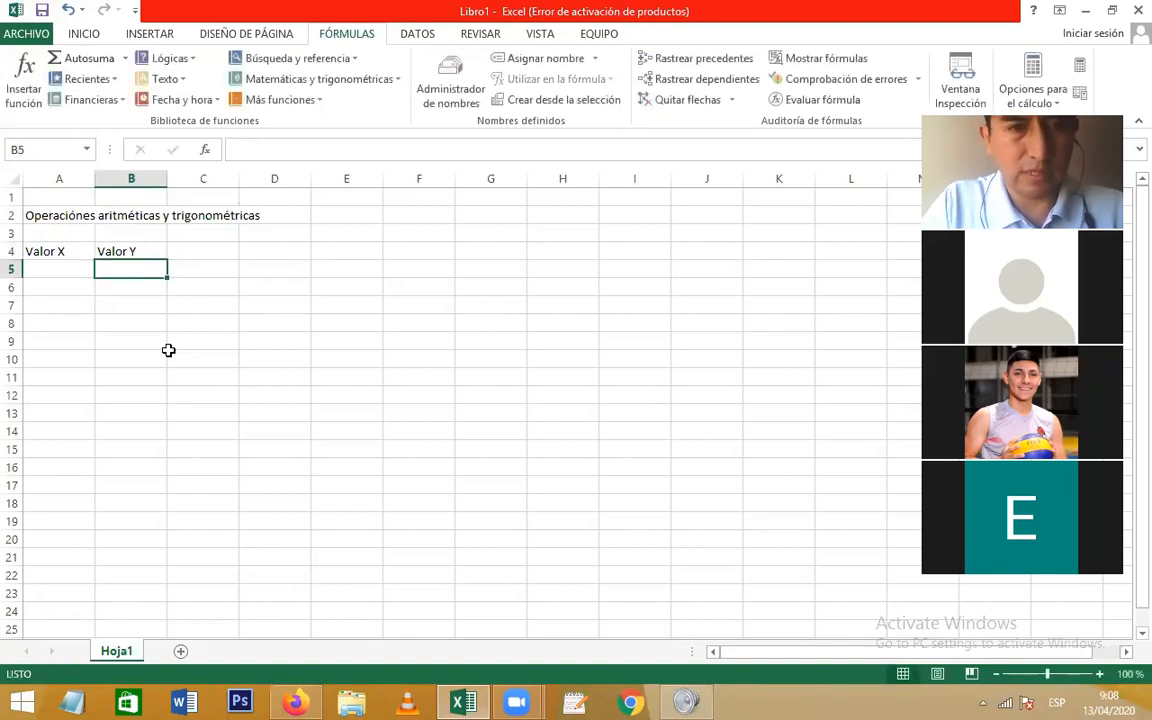
pyautogui.press('Up')
pyautogui.press('Right')
pyautogui.write('Va')
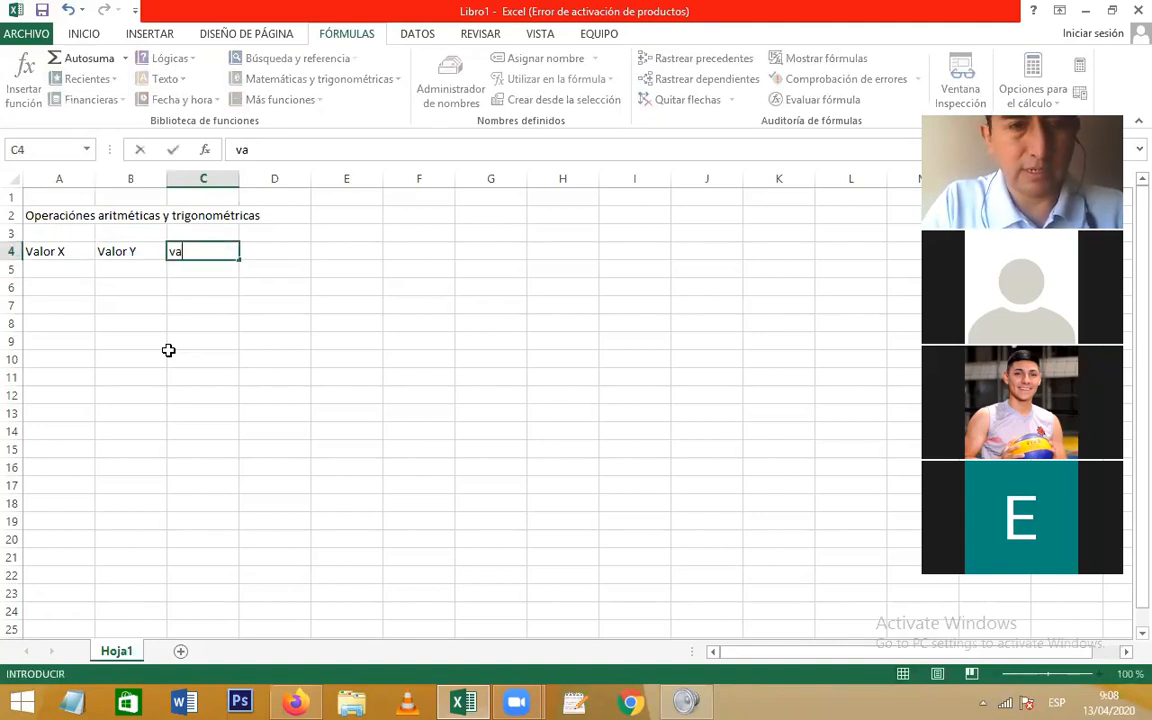
pyautogui.press('Escape')
pyautogui.write('Val')
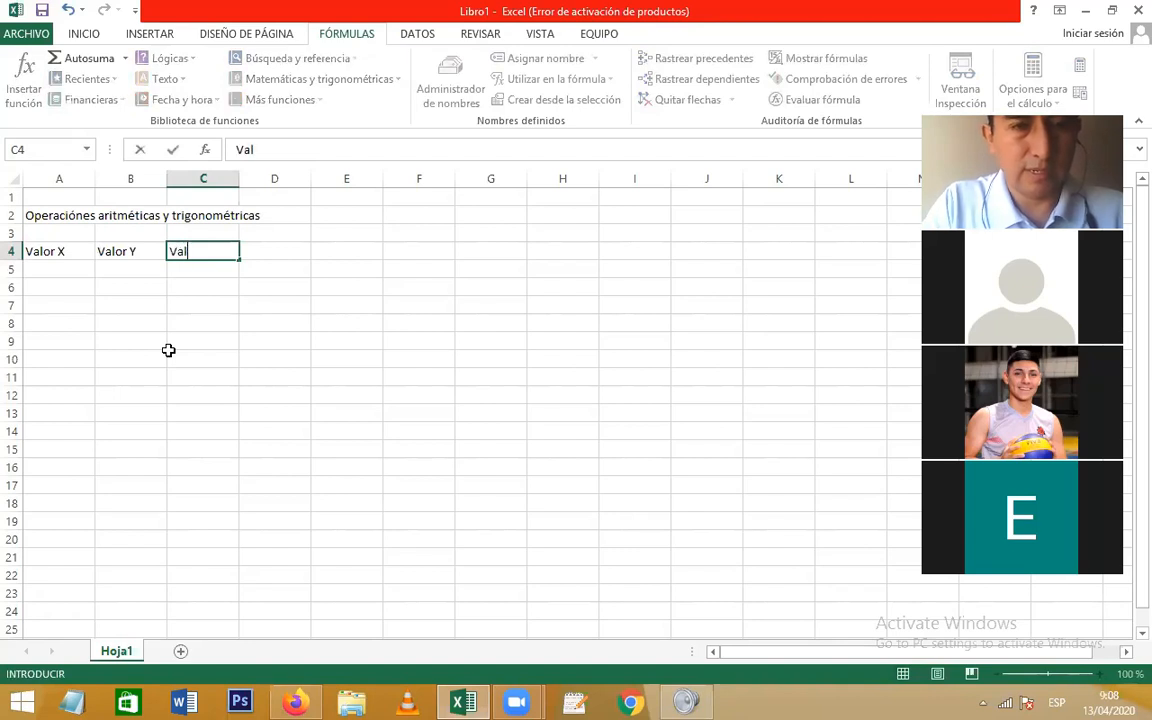
pyautogui.write('or Z')
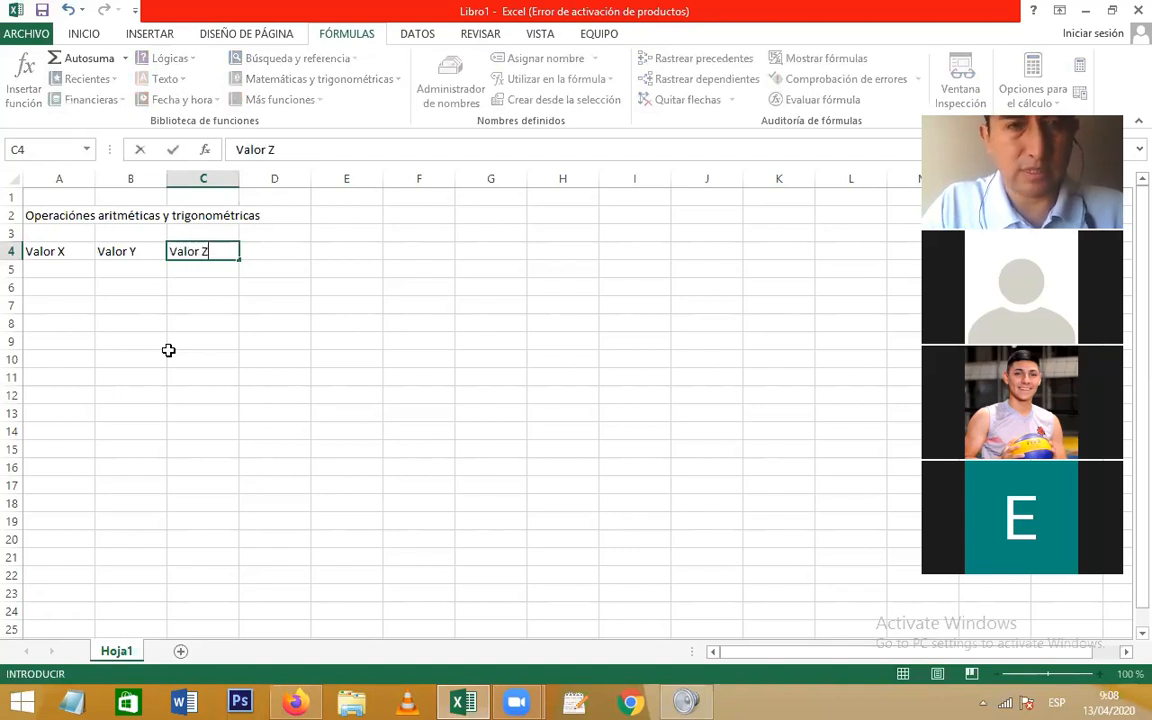
pyautogui.press('Return')
# Step: Enter 1000 as the first value under the Valor X heading, in cell A5
pyautogui.press('Home')
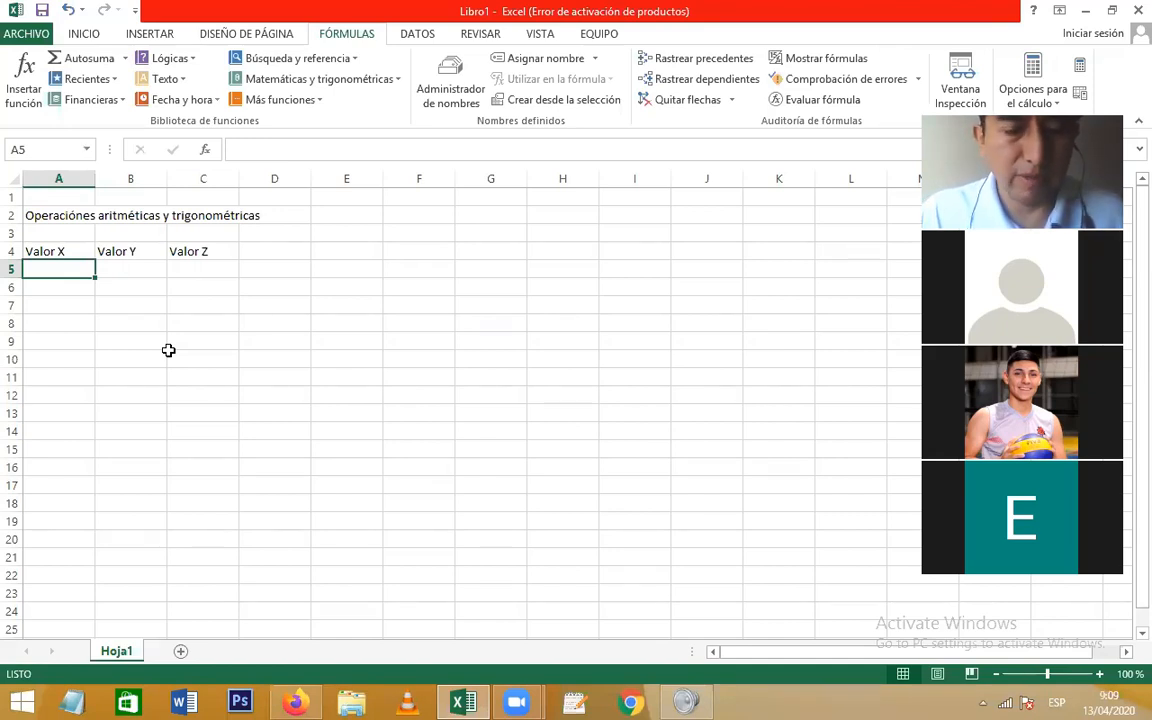
pyautogui.write('1000')
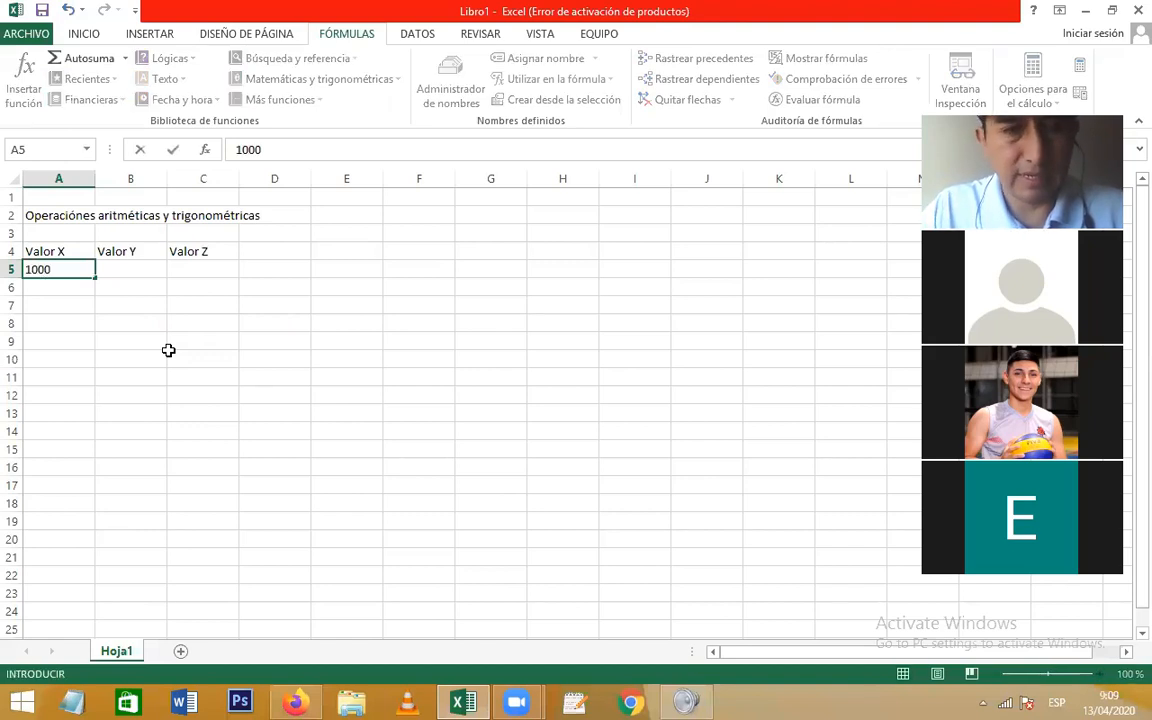
pyautogui.press('Return')
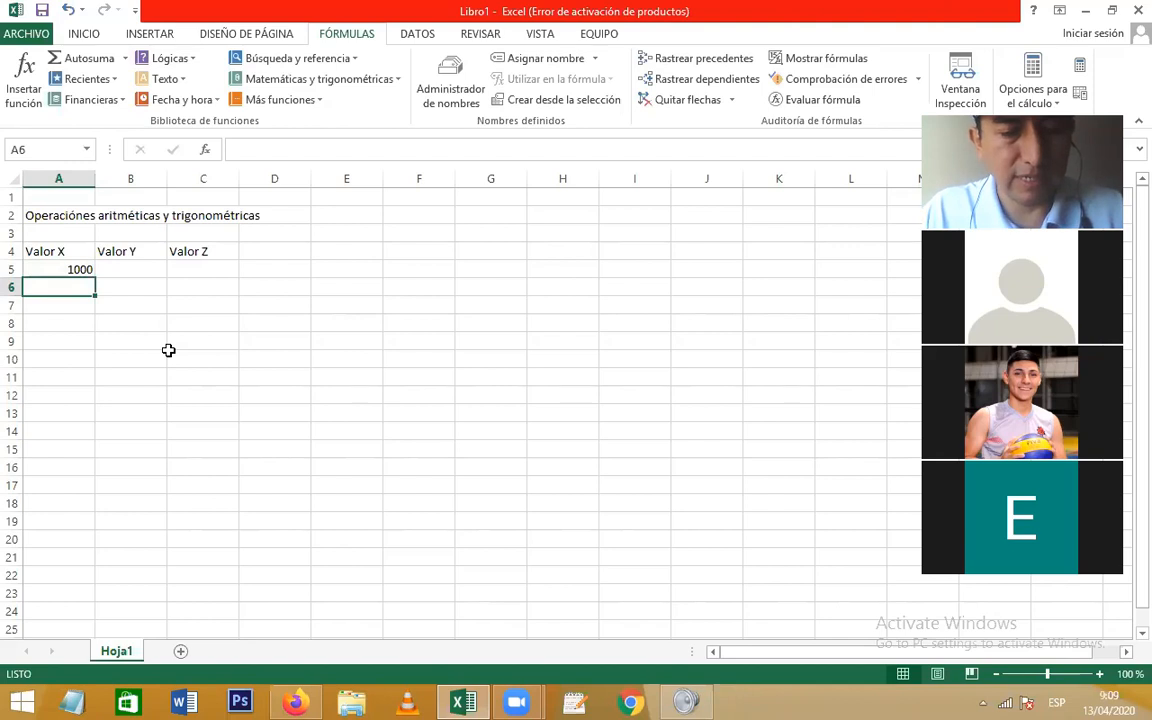
# Step: Enter 4567, 3500, 2000 and 1040 under the Valor X heading, in cells A6 to A9
pyautogui.write('4567')
pyautogui.press('Return')
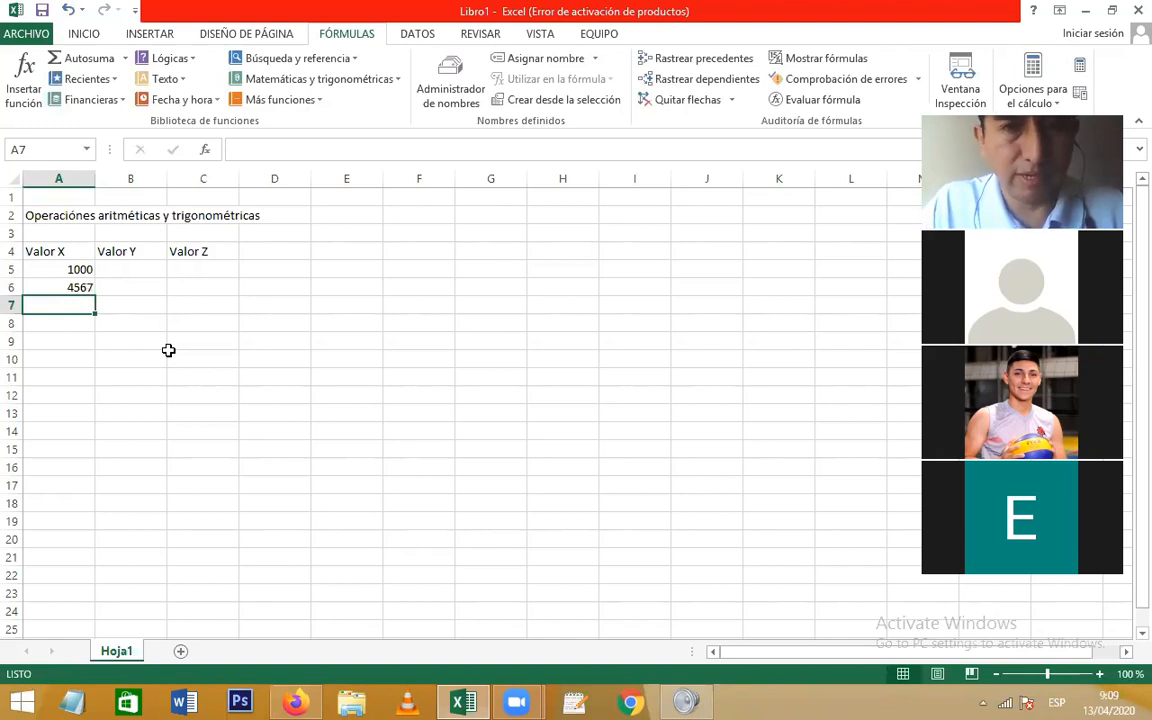
pyautogui.write('3')
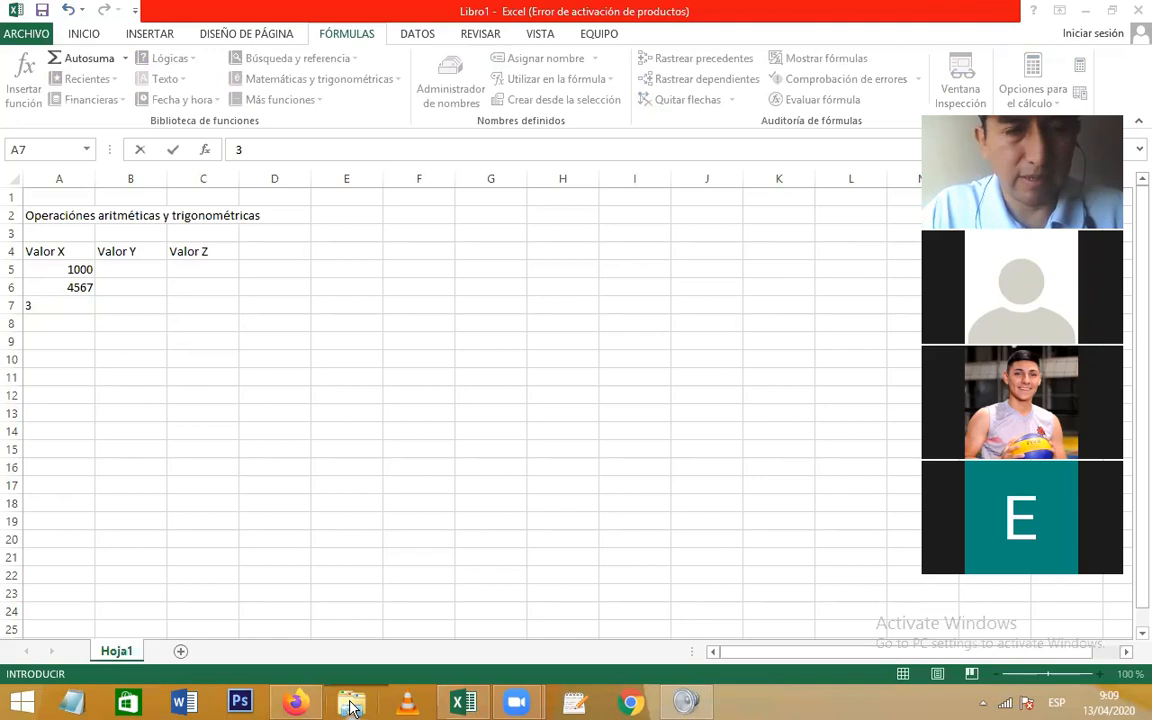
pyautogui.write('500')
pyautogui.press('Return')
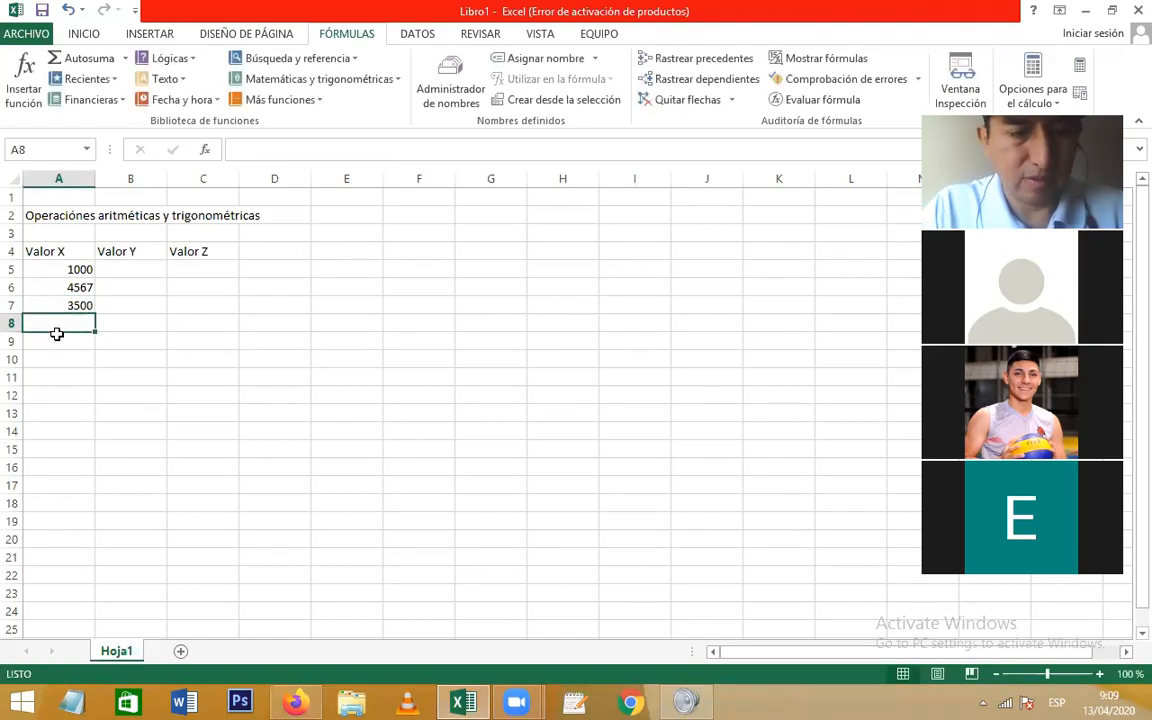
pyautogui.write('2000')
pyautogui.press('Return')
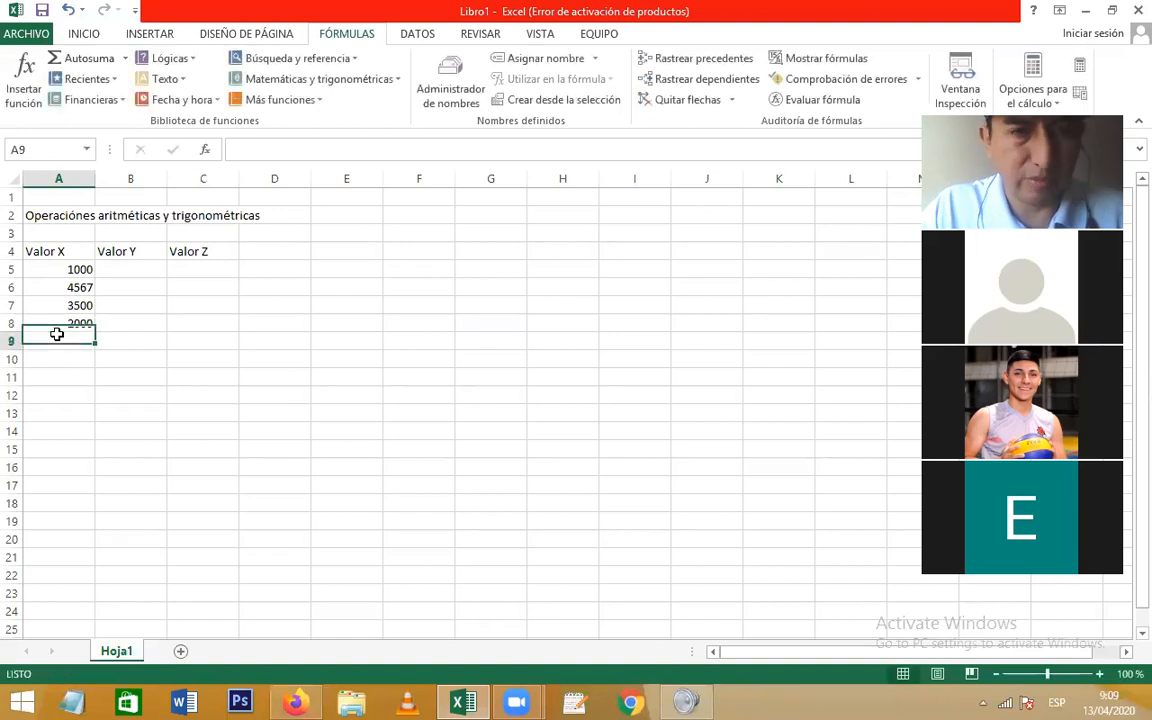
pyautogui.write('100')
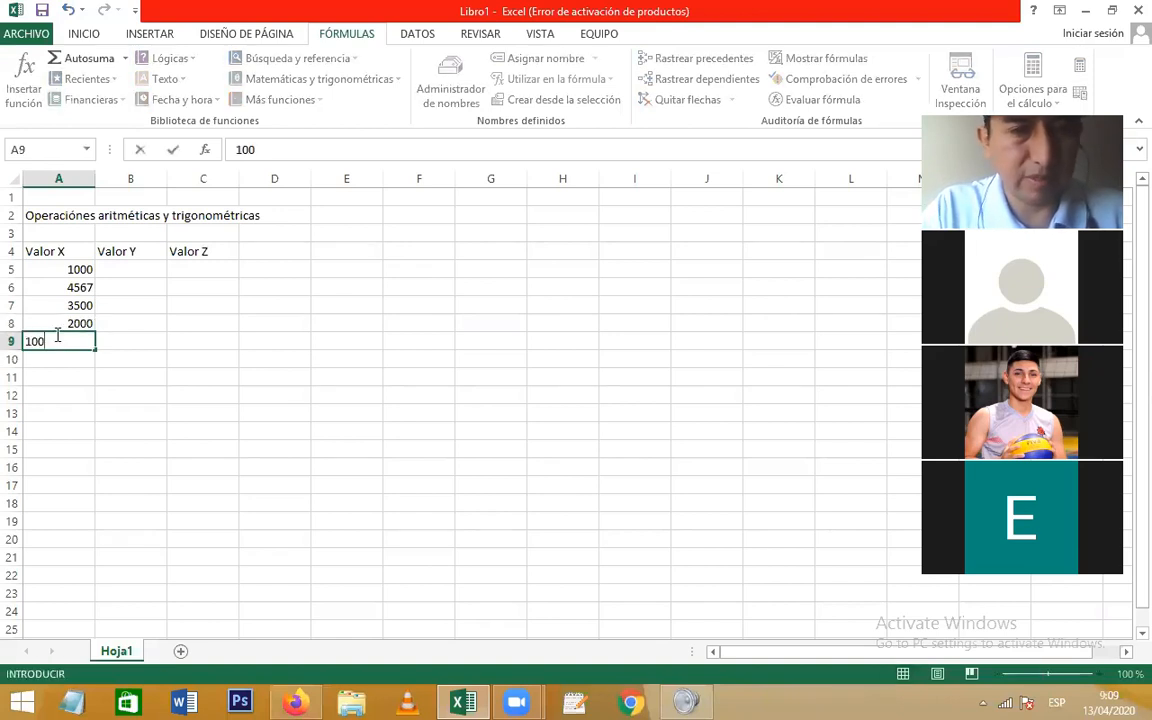
pyautogui.press('BackSpace')
pyautogui.write('40')
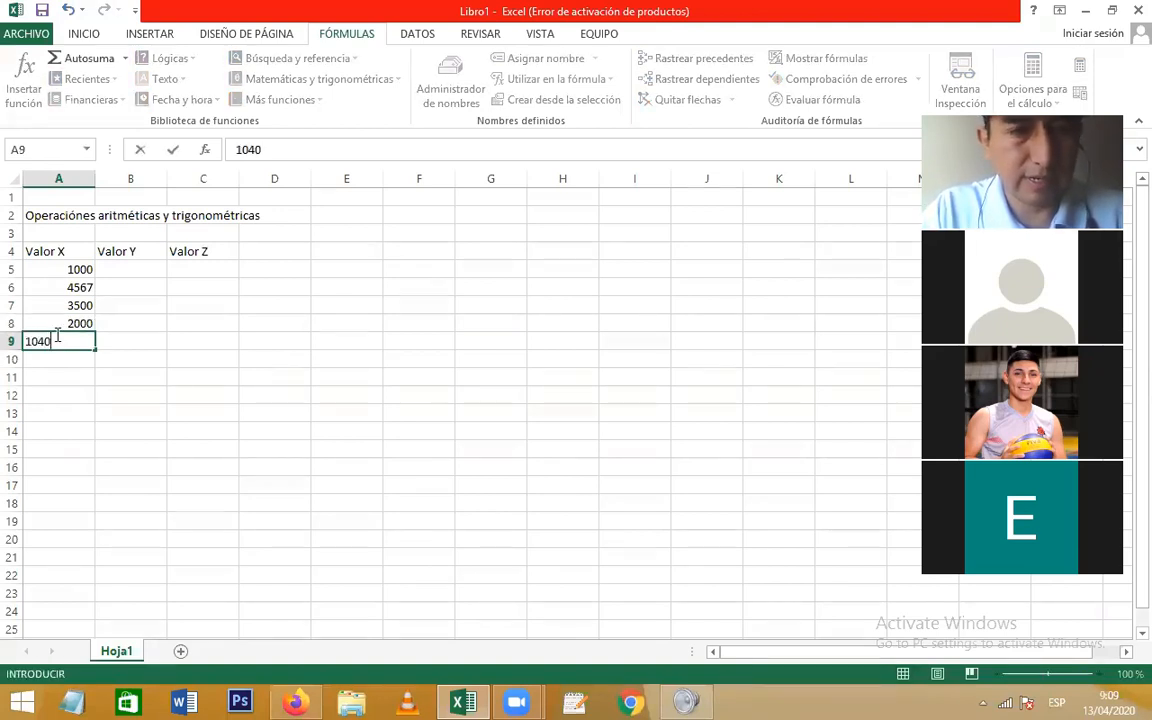
pyautogui.press('Return')
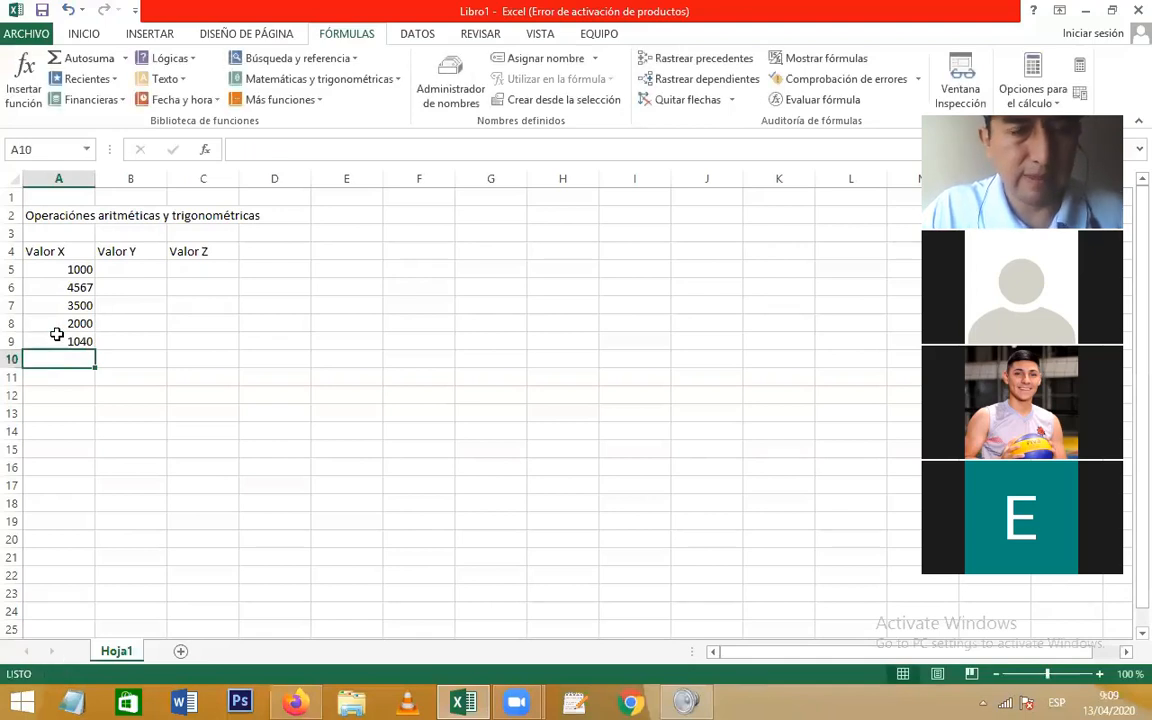
# Step: Enter the first two Valor Y values, 34.99 in cell B5 and 66,77 in cell B6
pyautogui.click(128, 270)
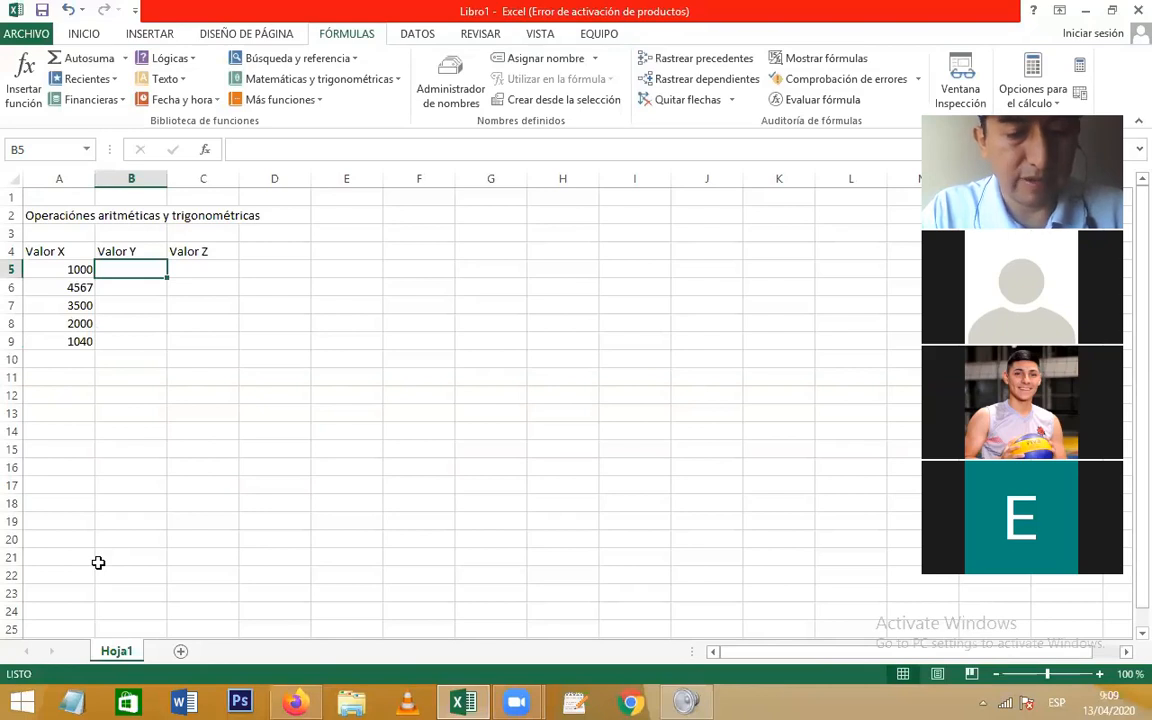
pyautogui.write('34.99')
pyautogui.press('Return')
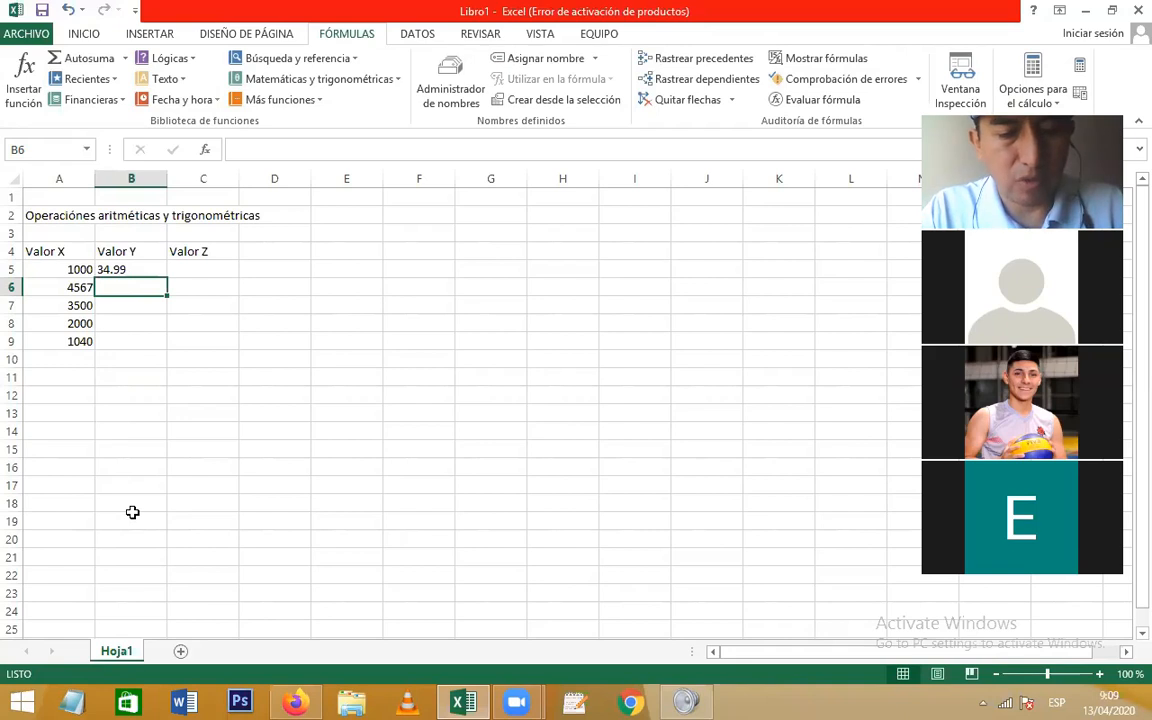
pyautogui.write('66.77')
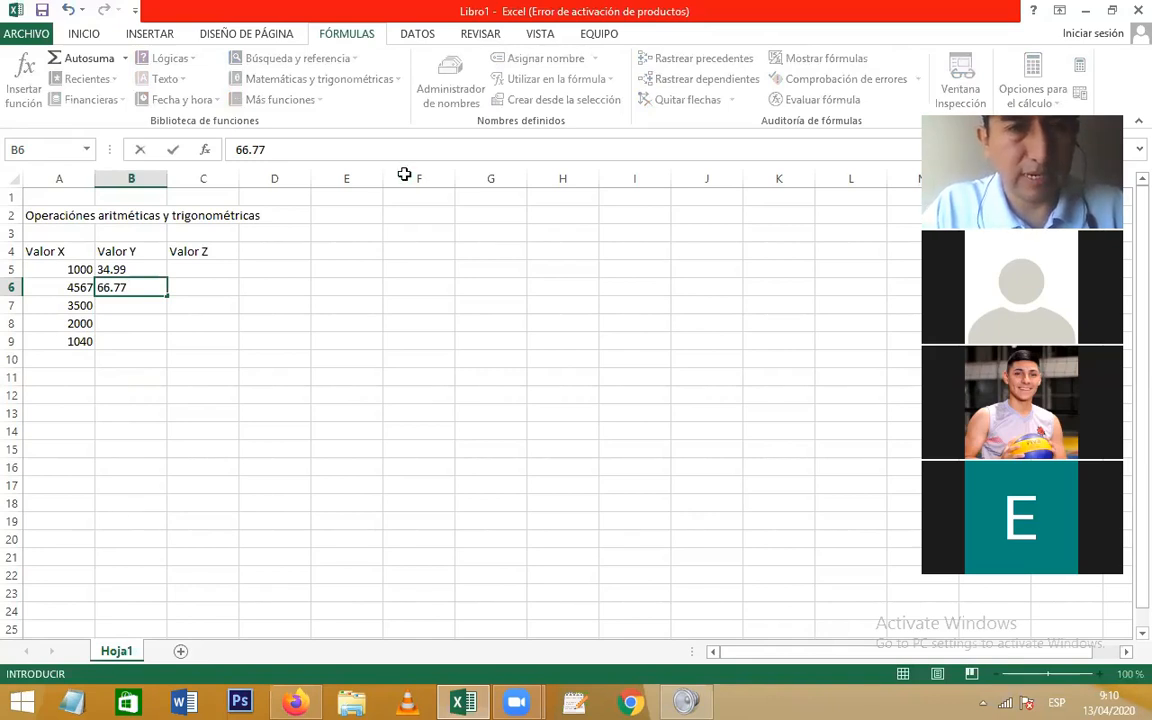
pyautogui.click(404, 174)
pyautogui.click(123, 285)
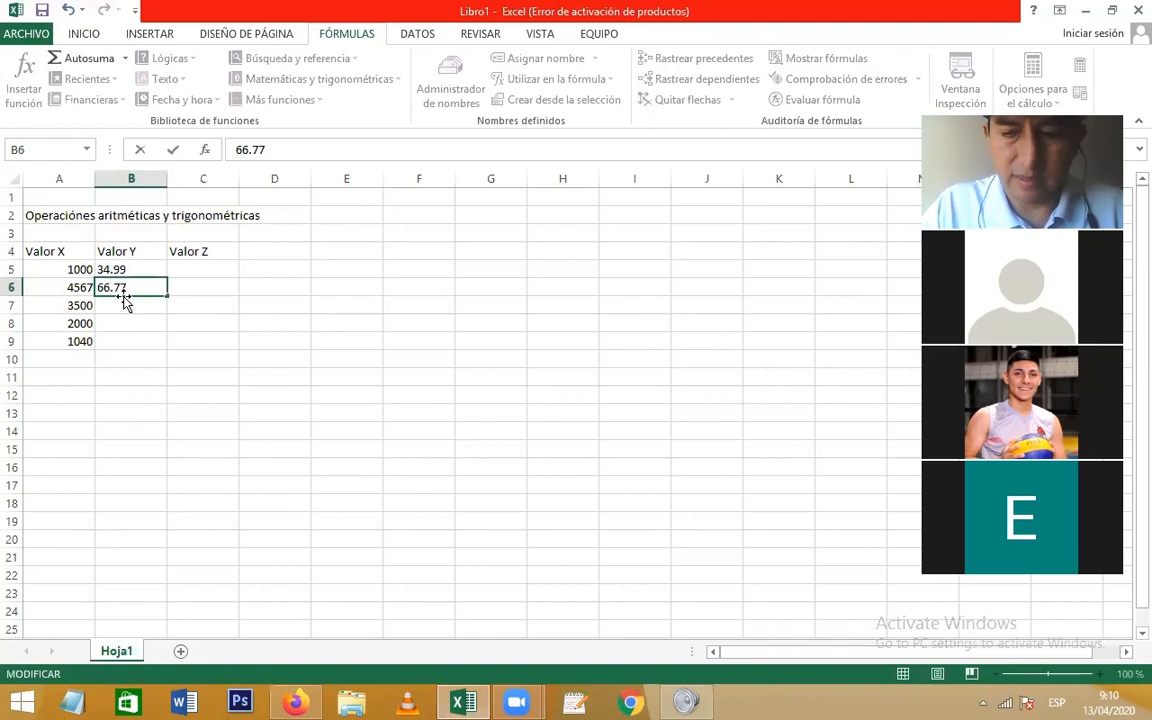
pyautogui.press('Return')
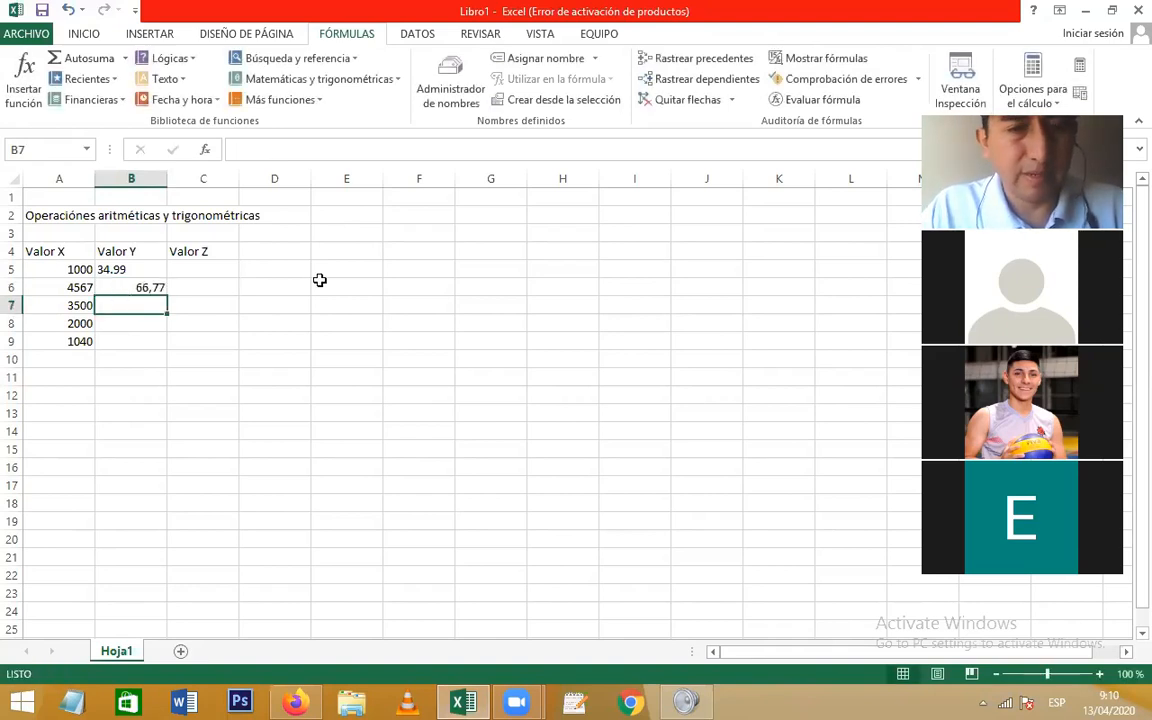
# Step: Compare the entries in cells B5 and B6, and review the three column headings and the Valor X values in A5 to A9
pyautogui.click(148, 287)
pyautogui.click(145, 266)
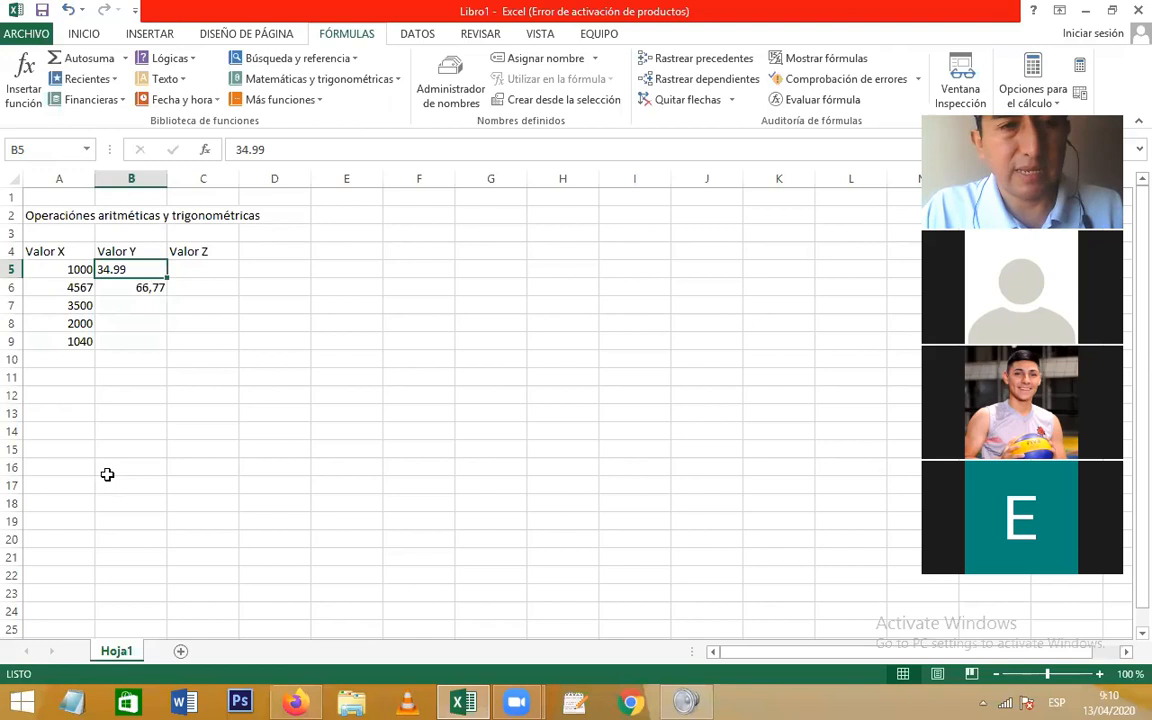
pyautogui.click(138, 292)
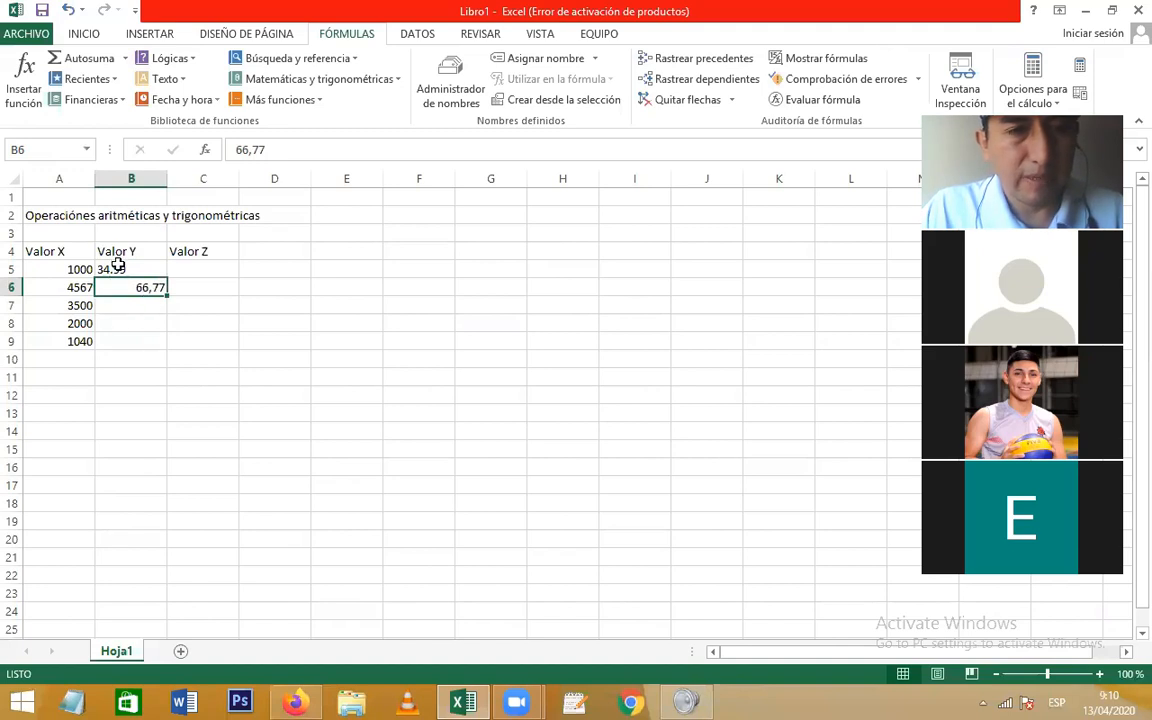
pyautogui.click(205, 252)
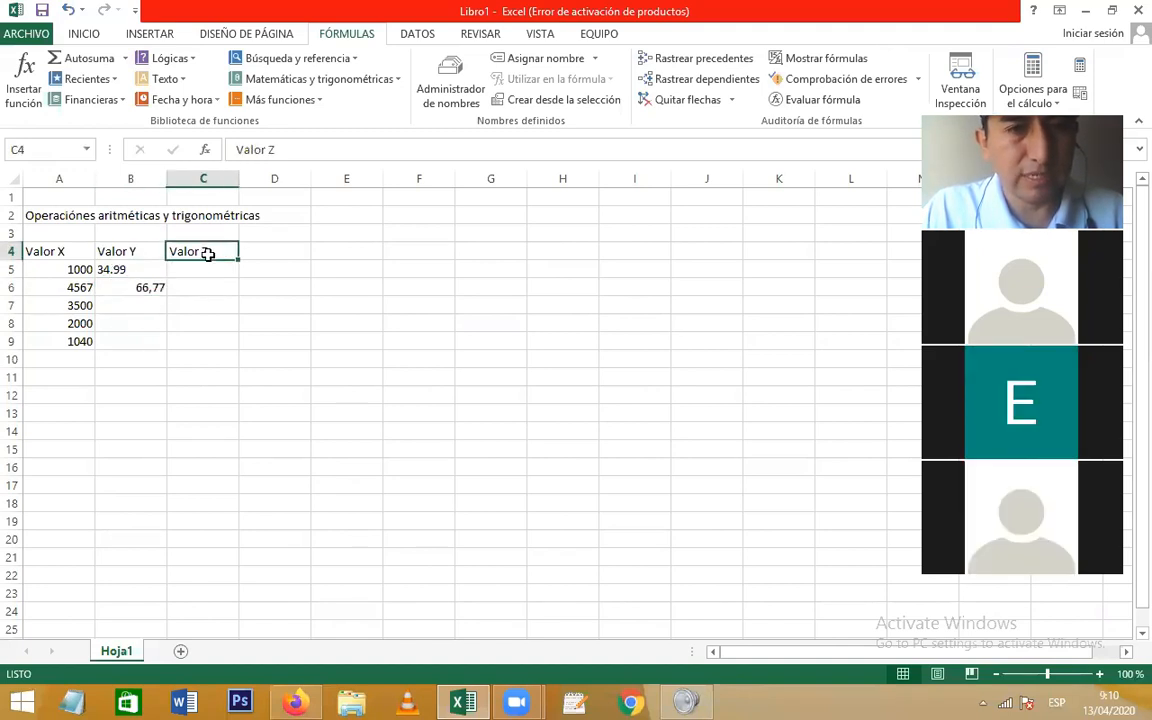
pyautogui.click(141, 250)
pyautogui.click(86, 264)
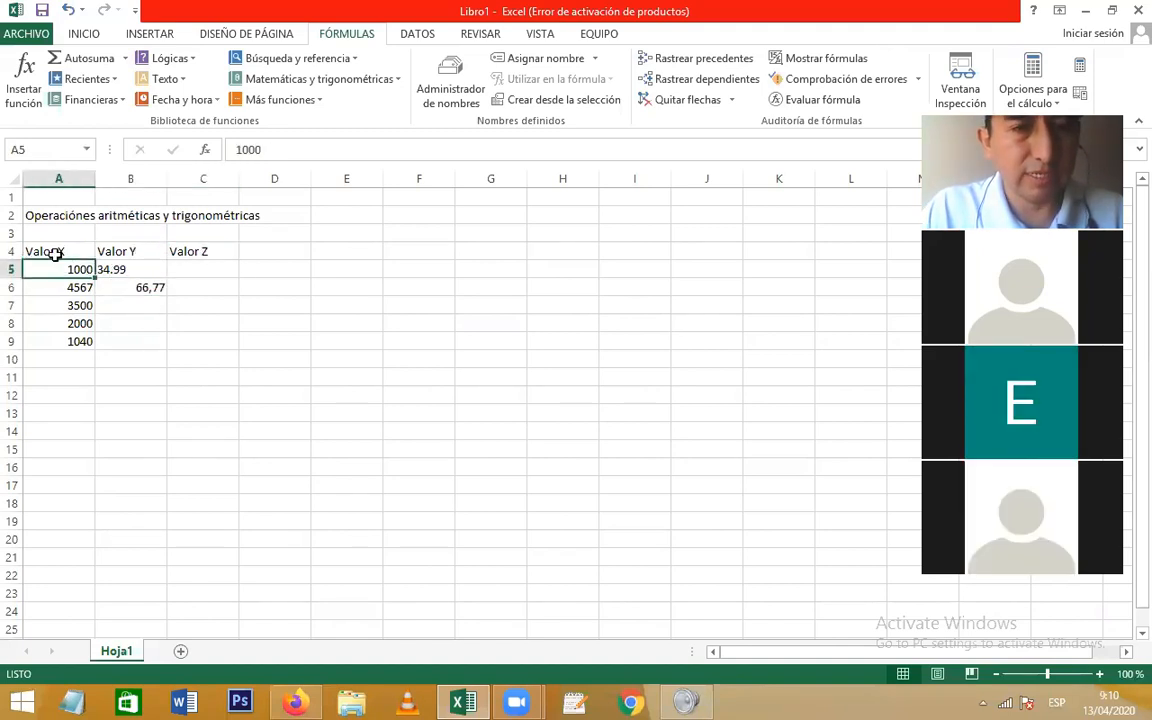
pyautogui.click(55, 252)
pyautogui.click(120, 248)
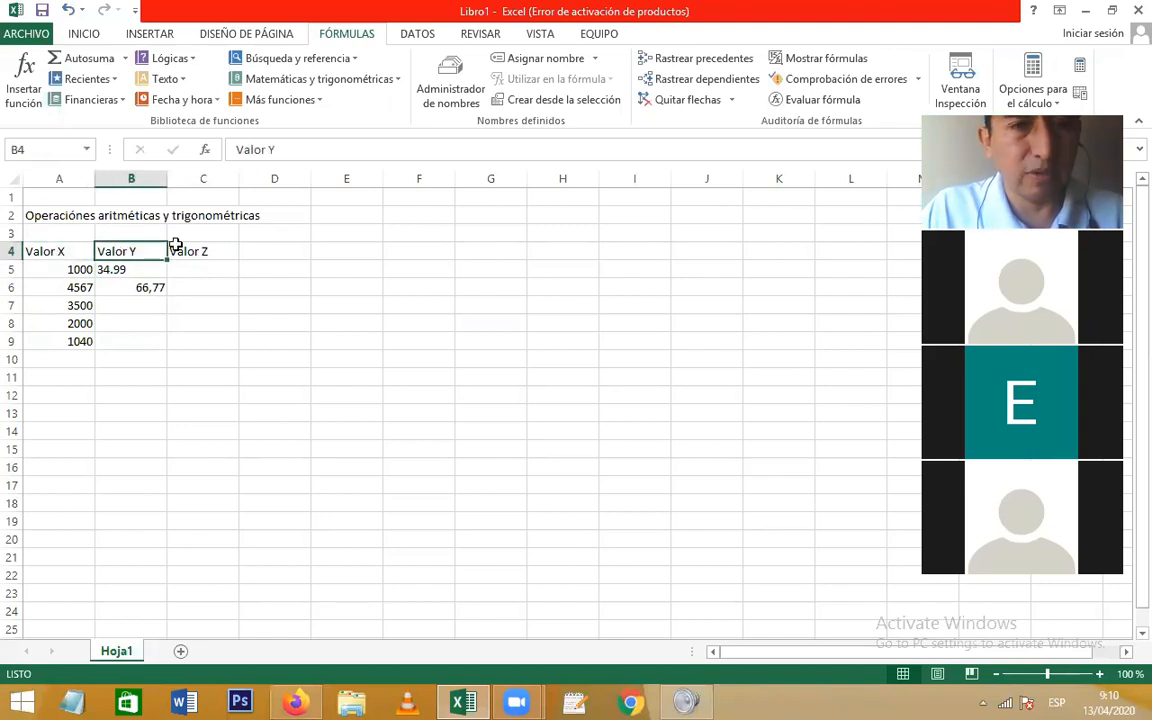
pyautogui.click(182, 247)
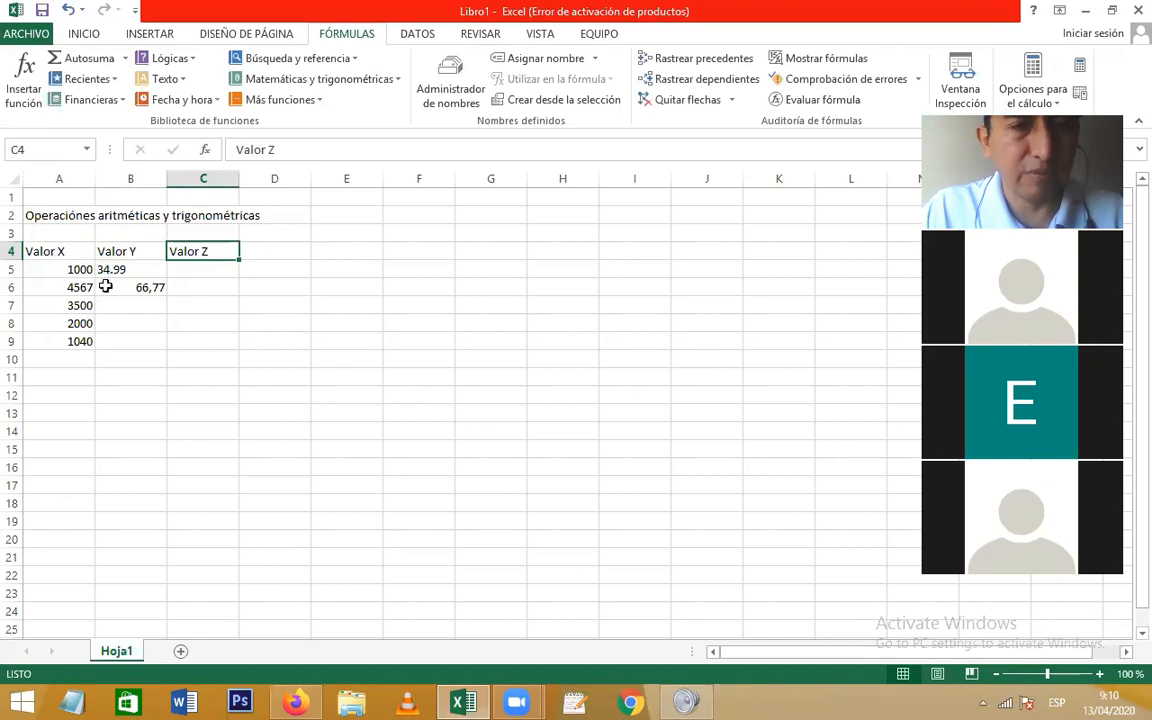
pyautogui.moveTo(80, 268); pyautogui.dragTo(82, 337)
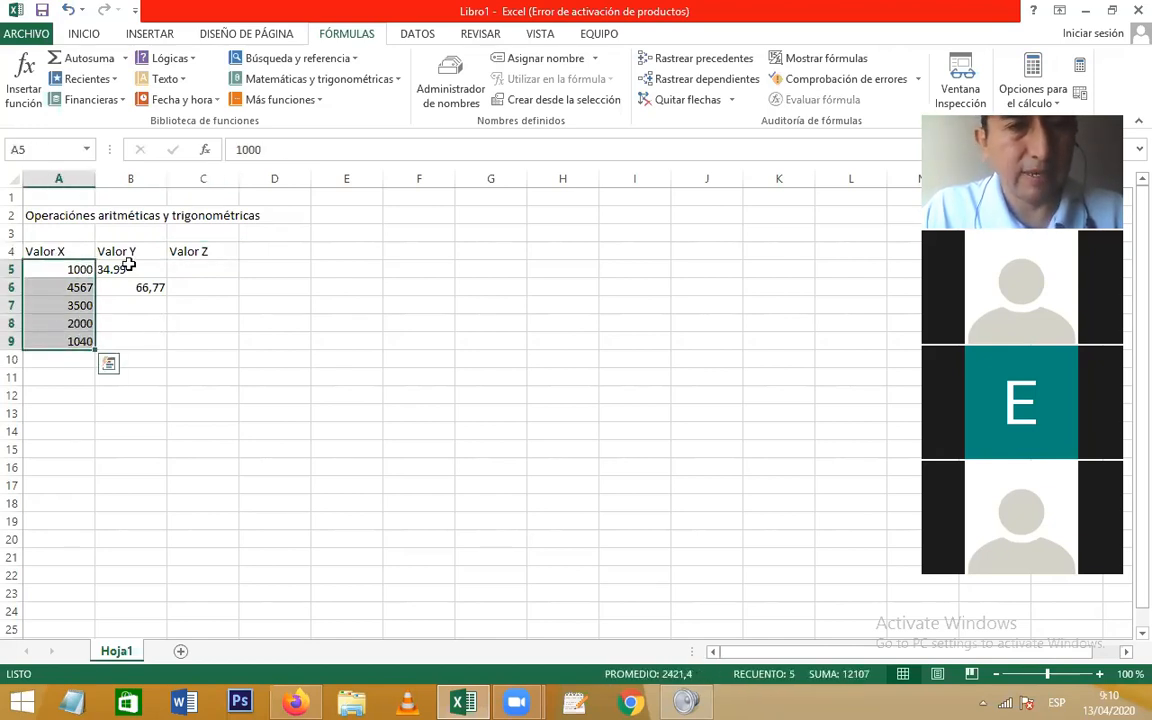
# Step: Replace the decimal point in cell B5 with a comma so that the value reads 34,99
pyautogui.click(131, 268)
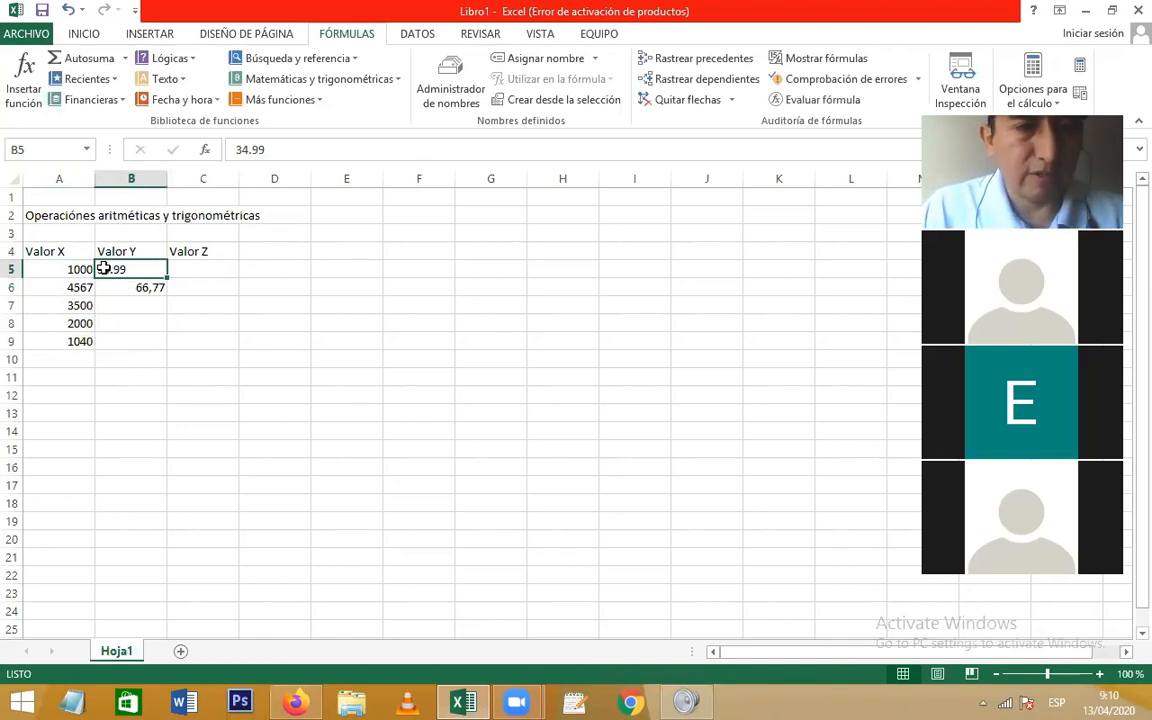
pyautogui.doubleClick(110, 269)
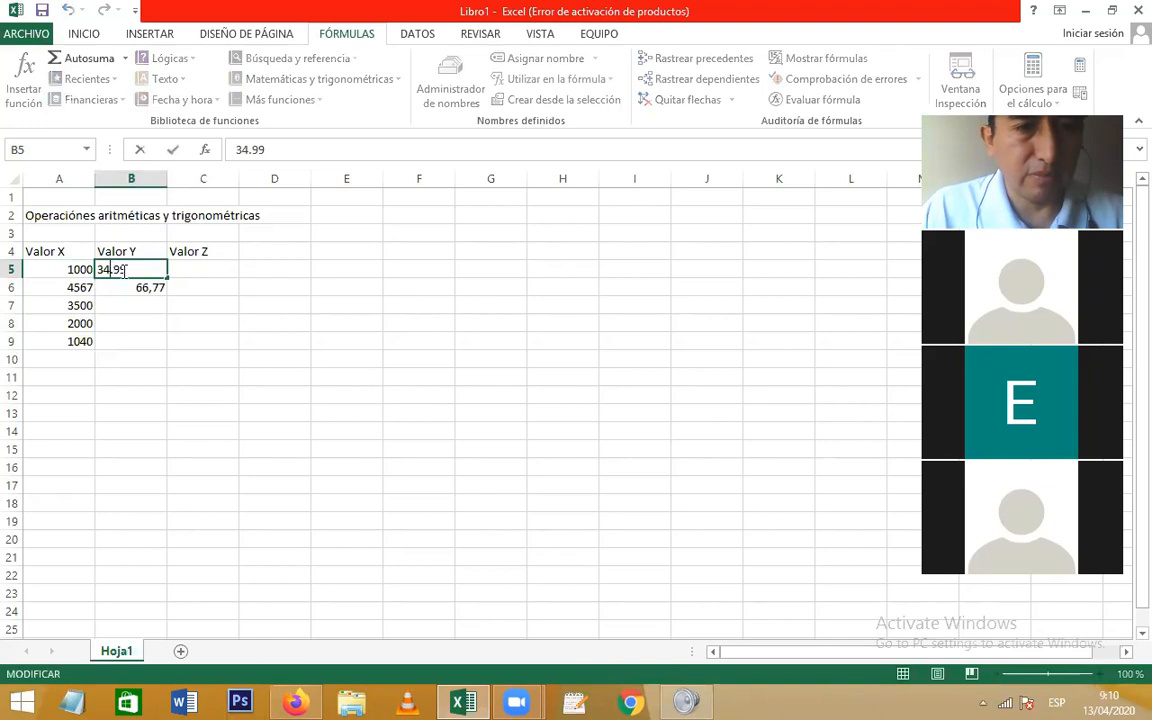
pyautogui.press('BackSpace')
pyautogui.write(',')
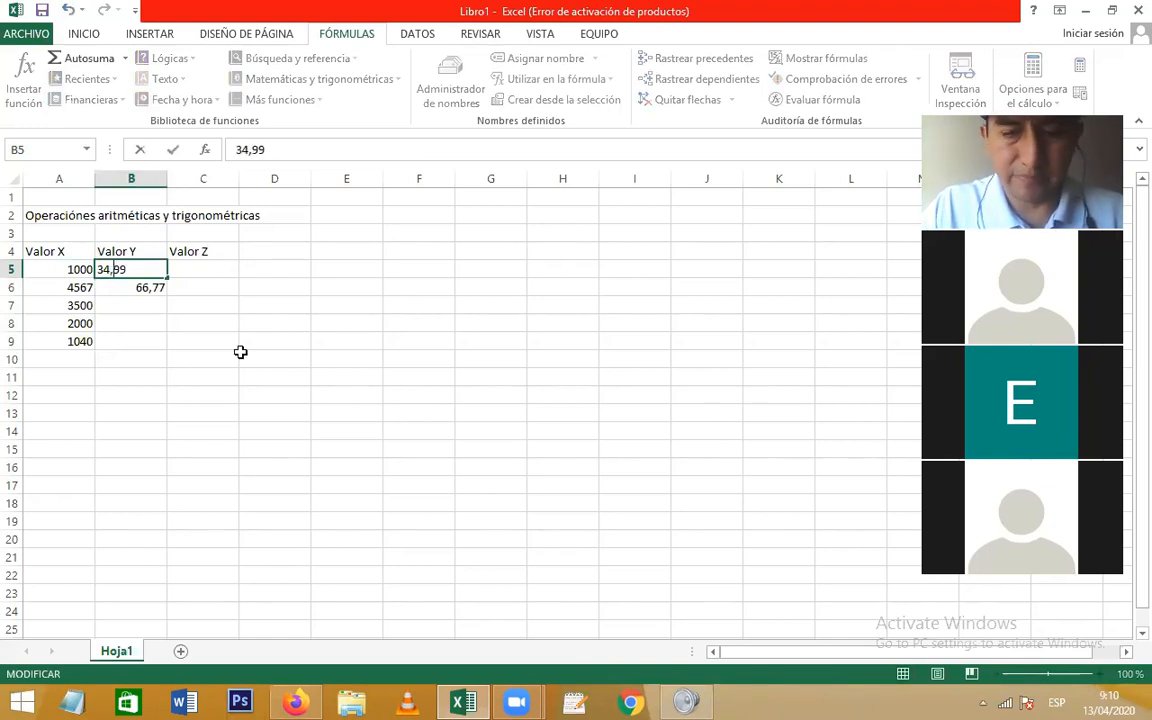
pyautogui.press('Return')
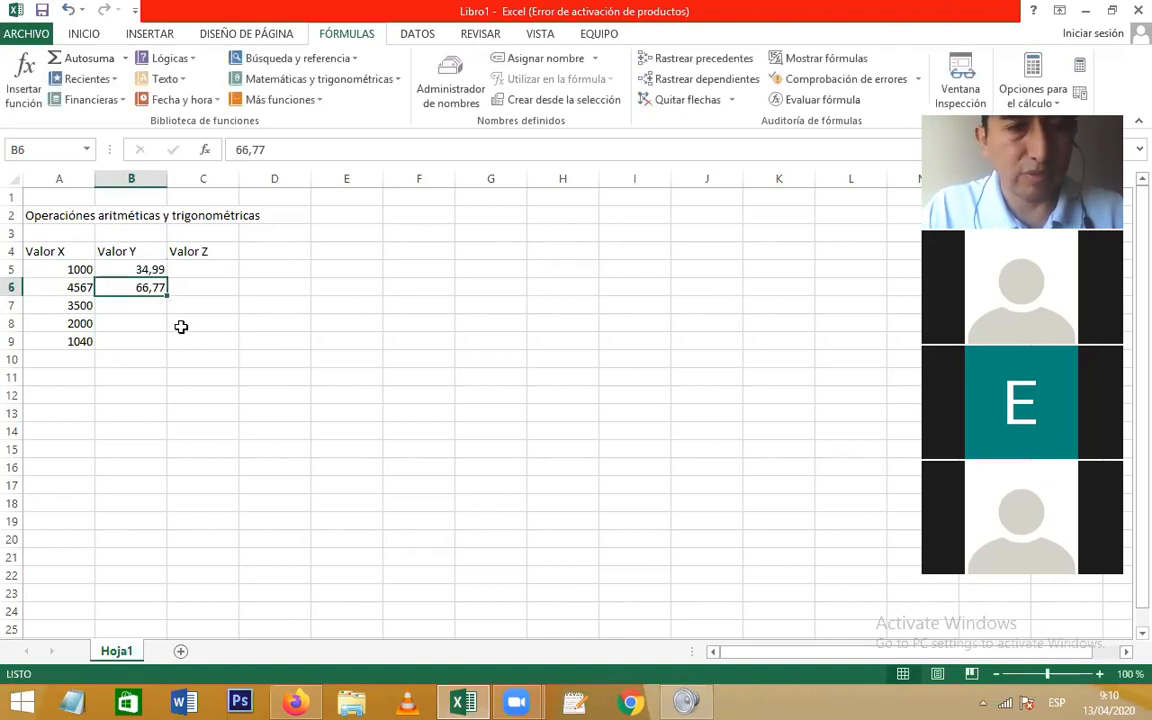
# Step: Enter 10,59 in cell B7 and 99,5 in cell B8, using a comma as the decimal separator
pyautogui.click(140, 300)
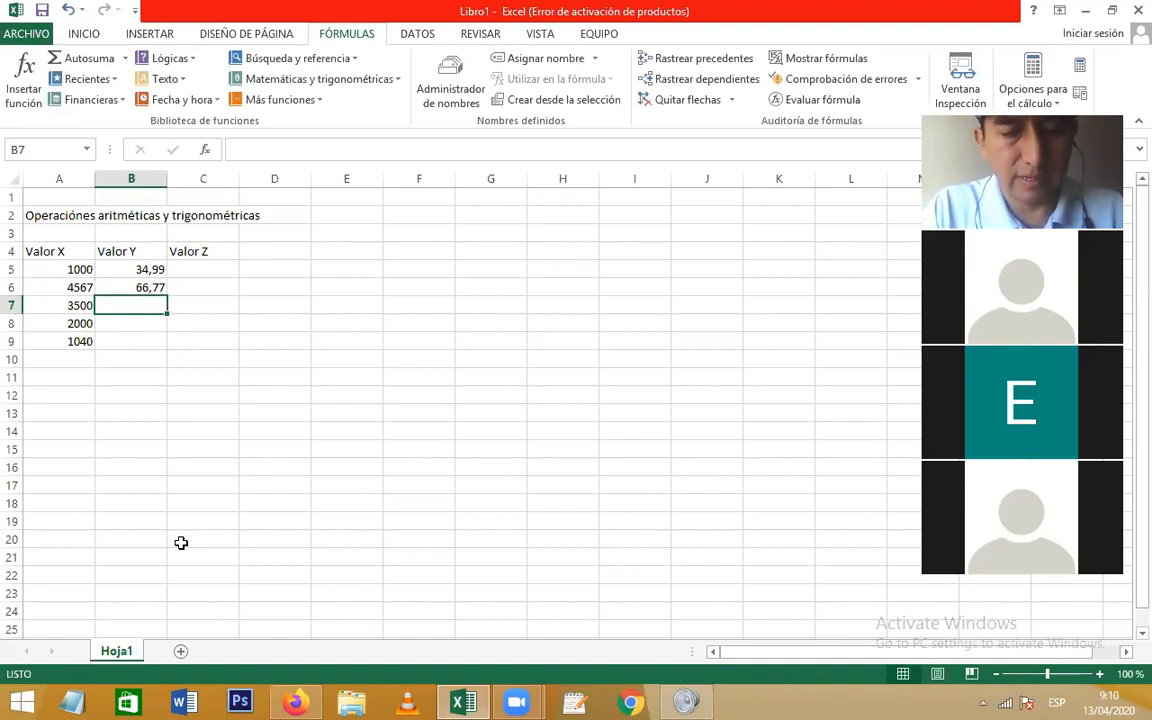
pyautogui.write('10,')
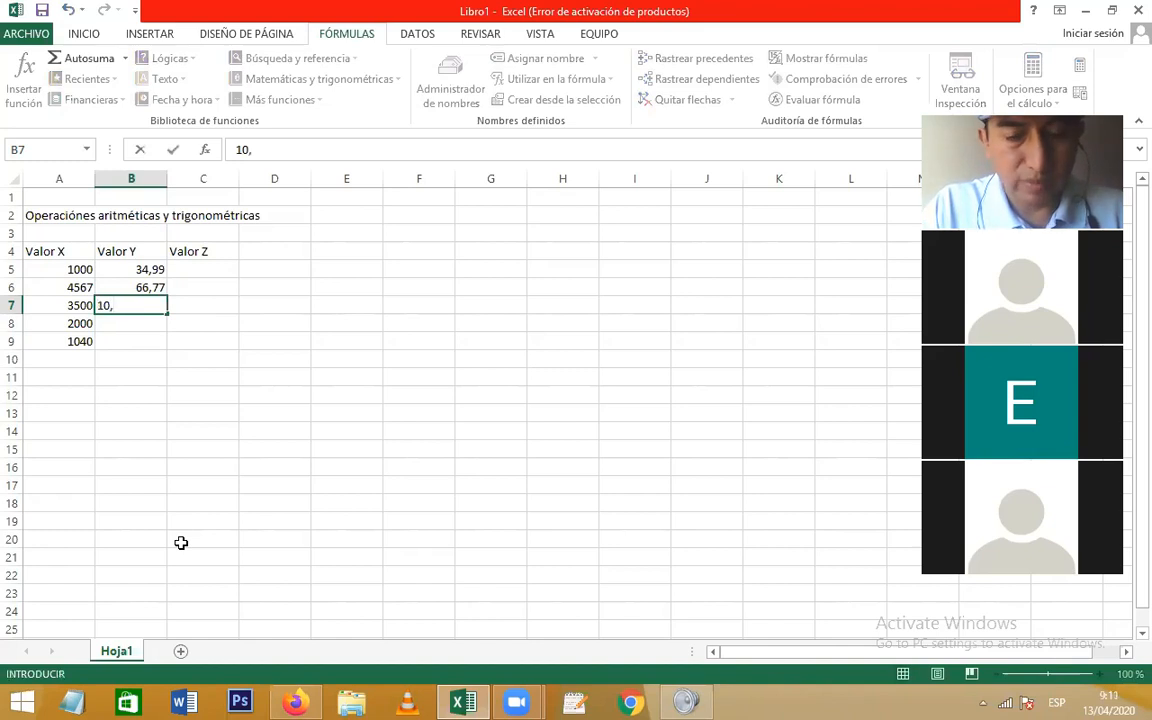
pyautogui.write('59')
pyautogui.press('Return')
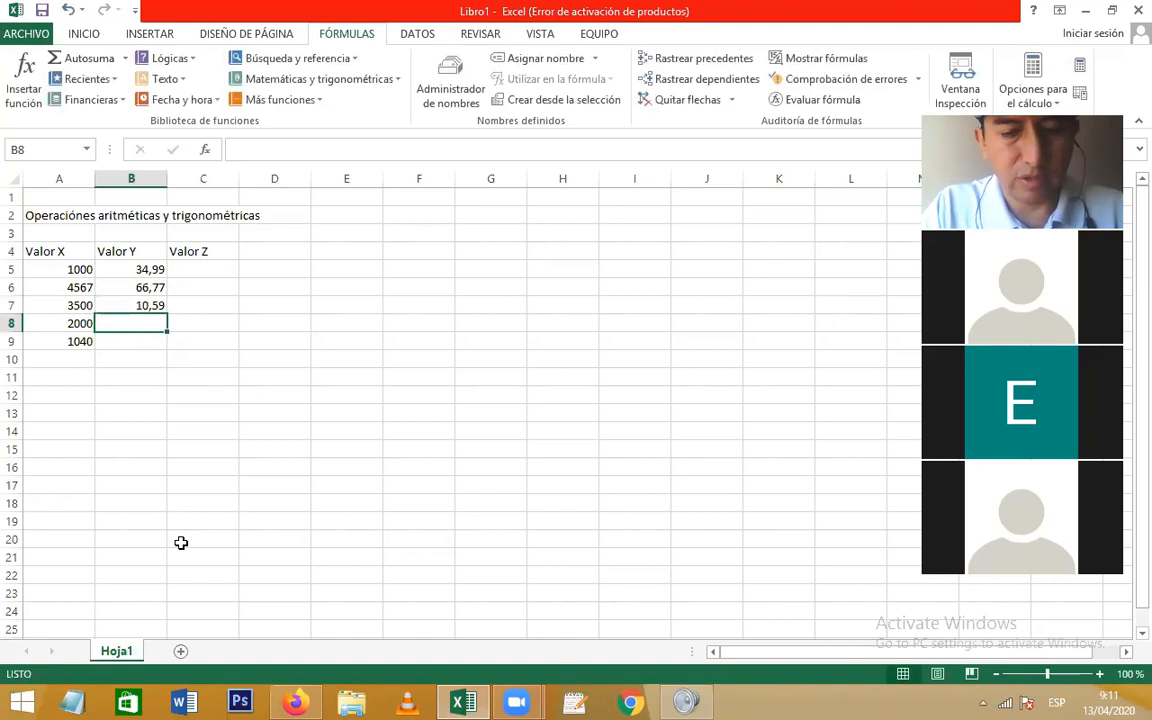
pyautogui.write('99.5')
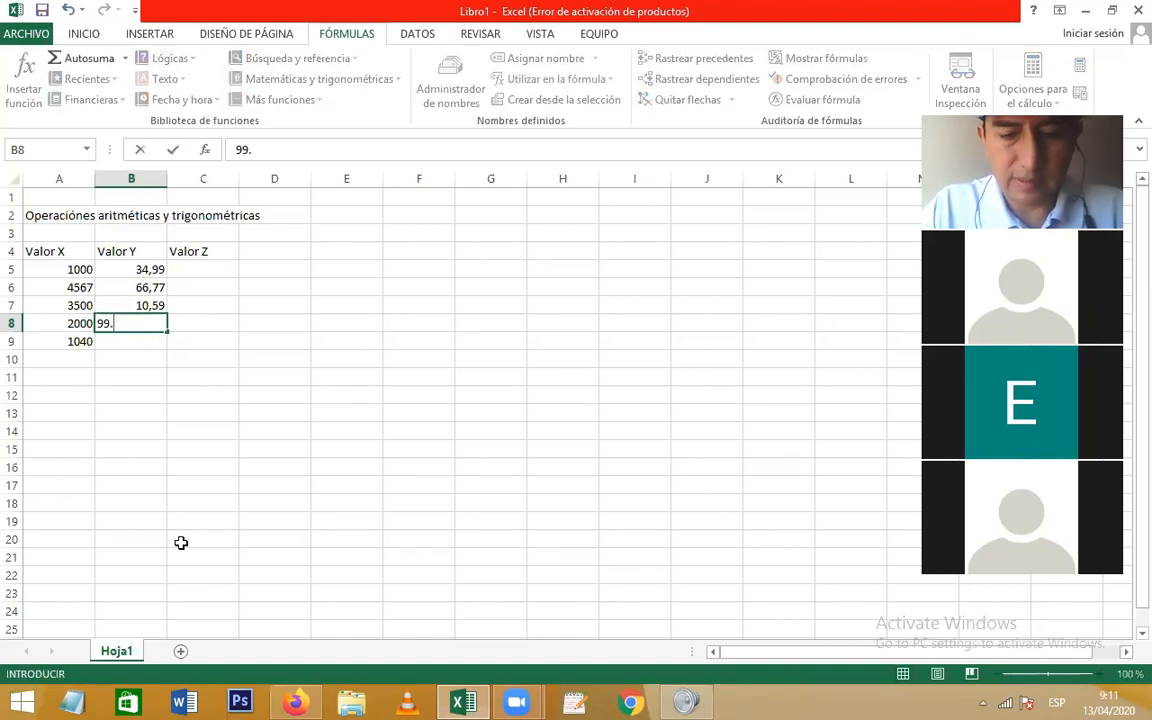
pyautogui.press('Return')
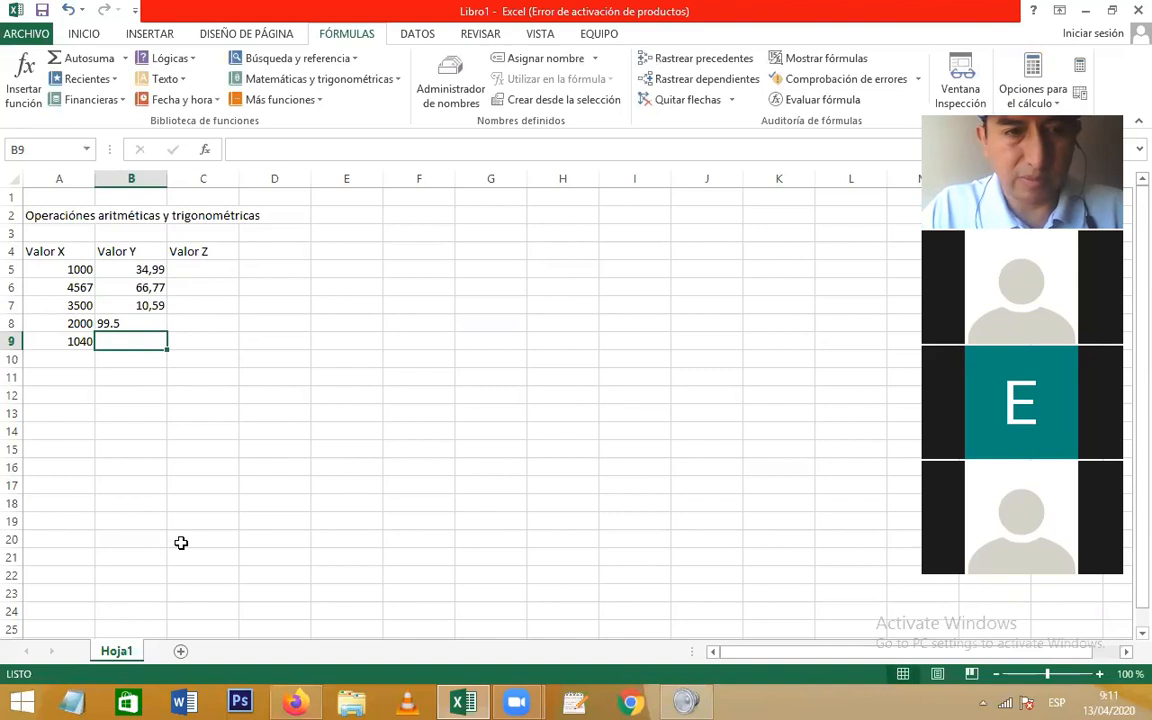
pyautogui.press('Up')
pyautogui.write('99,5')
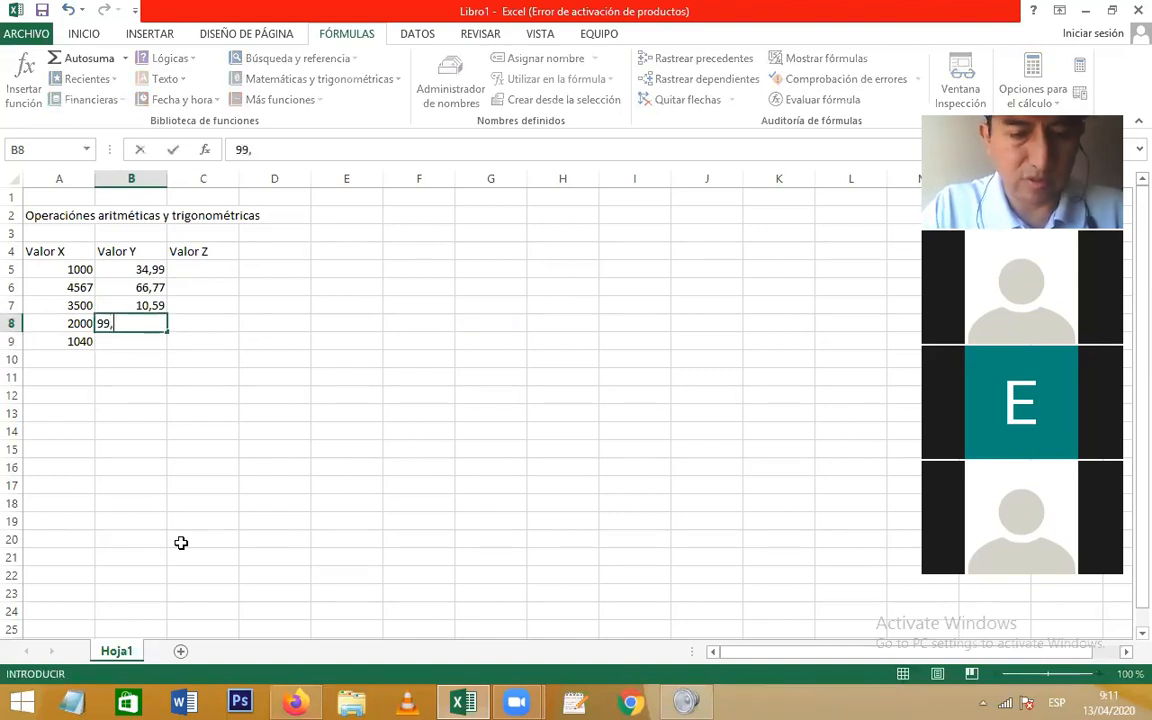
pyautogui.press('Return')
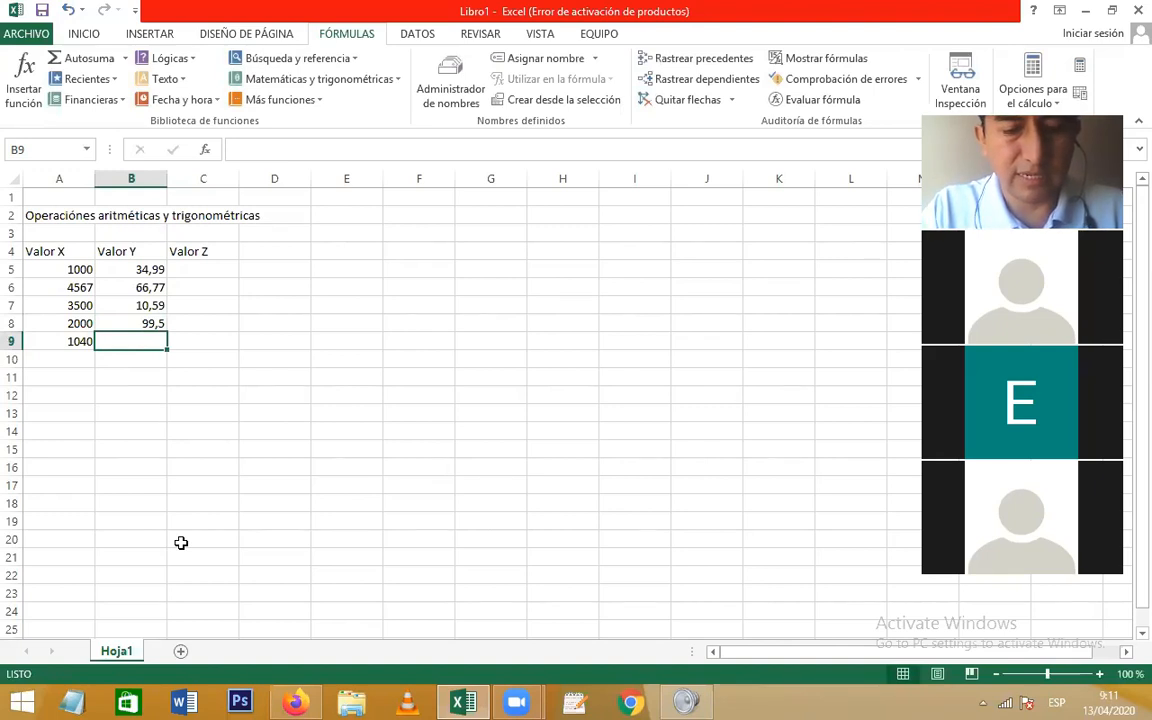
# Step: Enter 40,52 as the last Valor Y value, in cell B9
pyautogui.write('40,55')
pyautogui.press('BackSpace')
pyautogui.write('2')
pyautogui.press('Return')
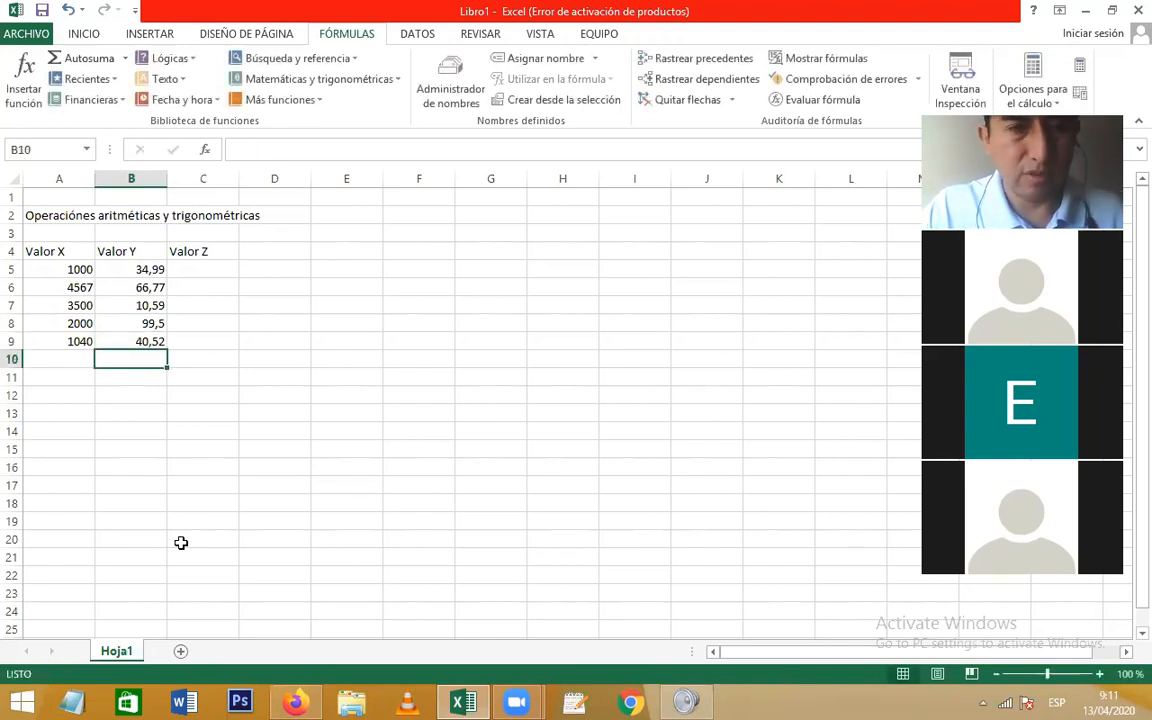
# Step: Fill the Valor Z column with 100, 40, 50, 88 and 120 in cells C5 to C9
pyautogui.click(185, 265)
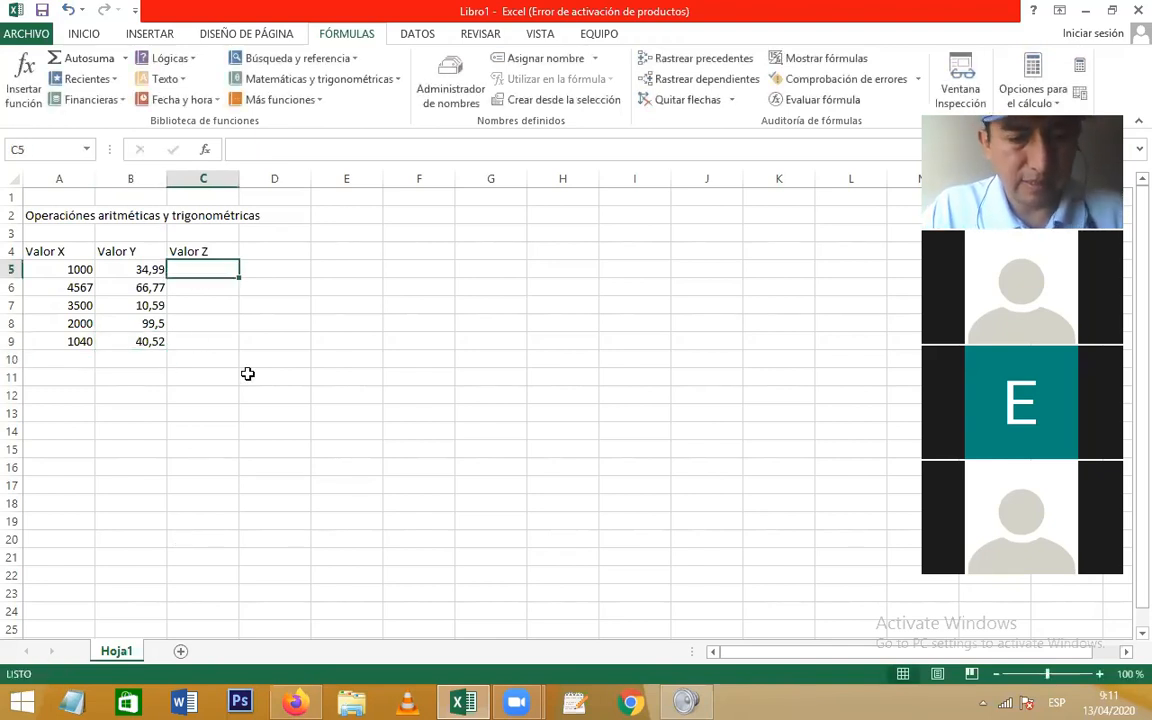
pyautogui.write('100')
pyautogui.press('Return')
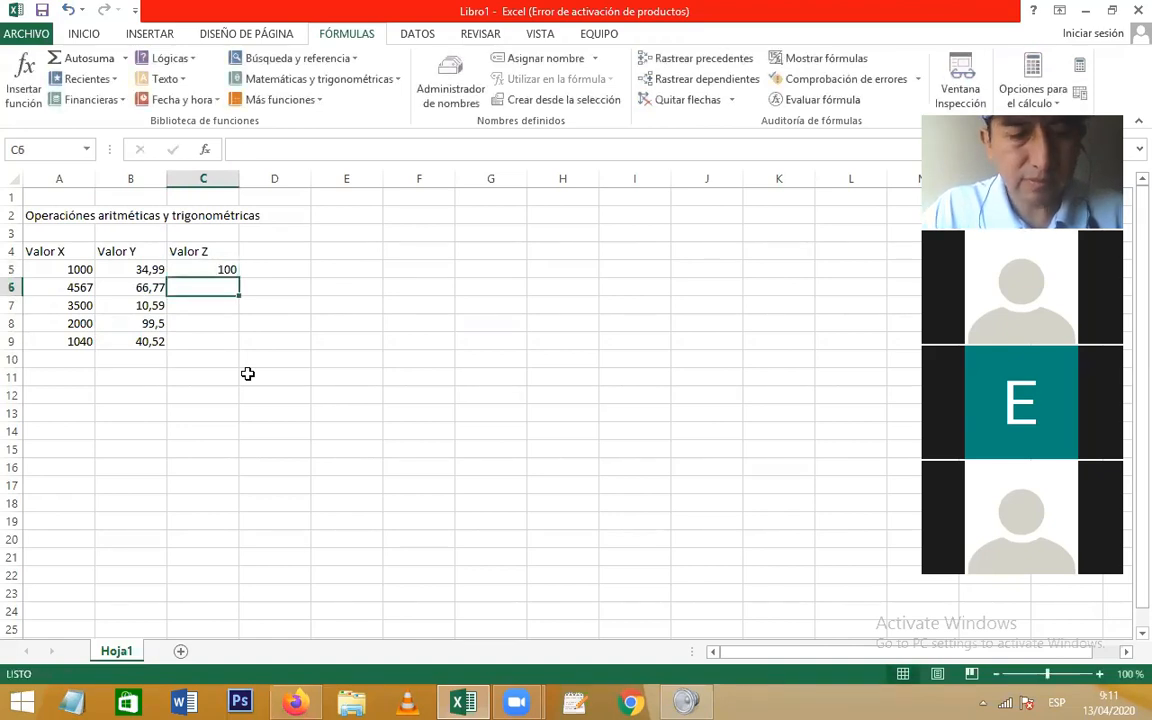
pyautogui.write('40')
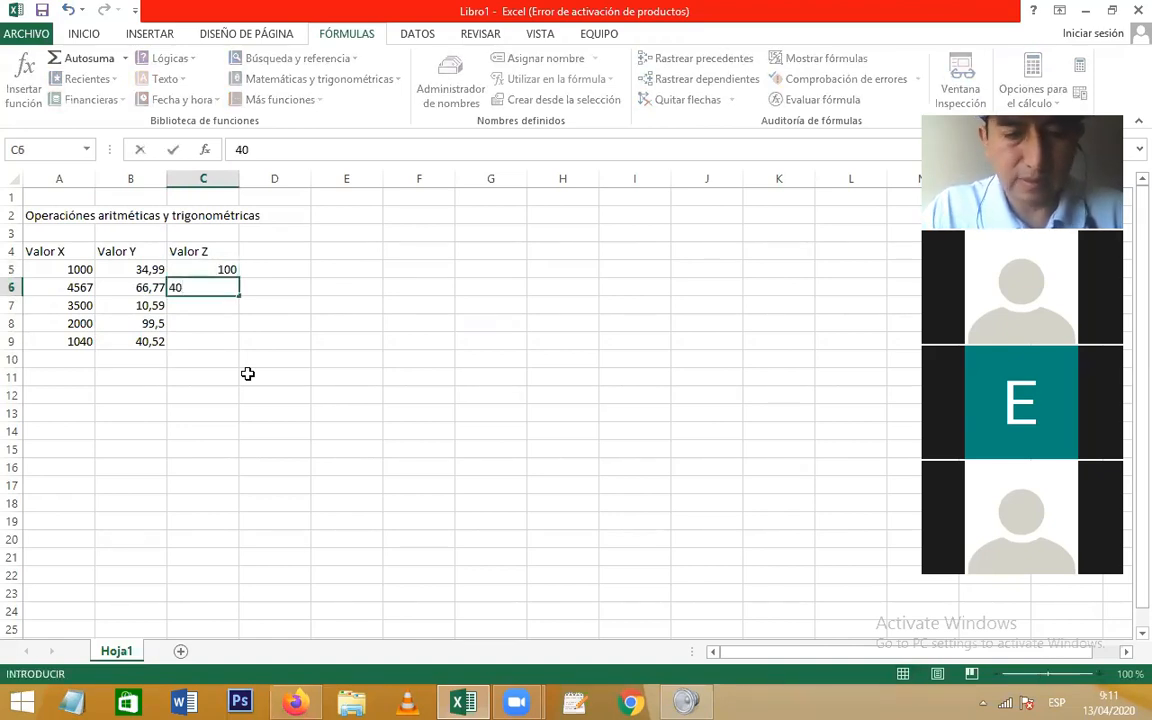
pyautogui.press('Return')
pyautogui.write('50')
pyautogui.press('Return')
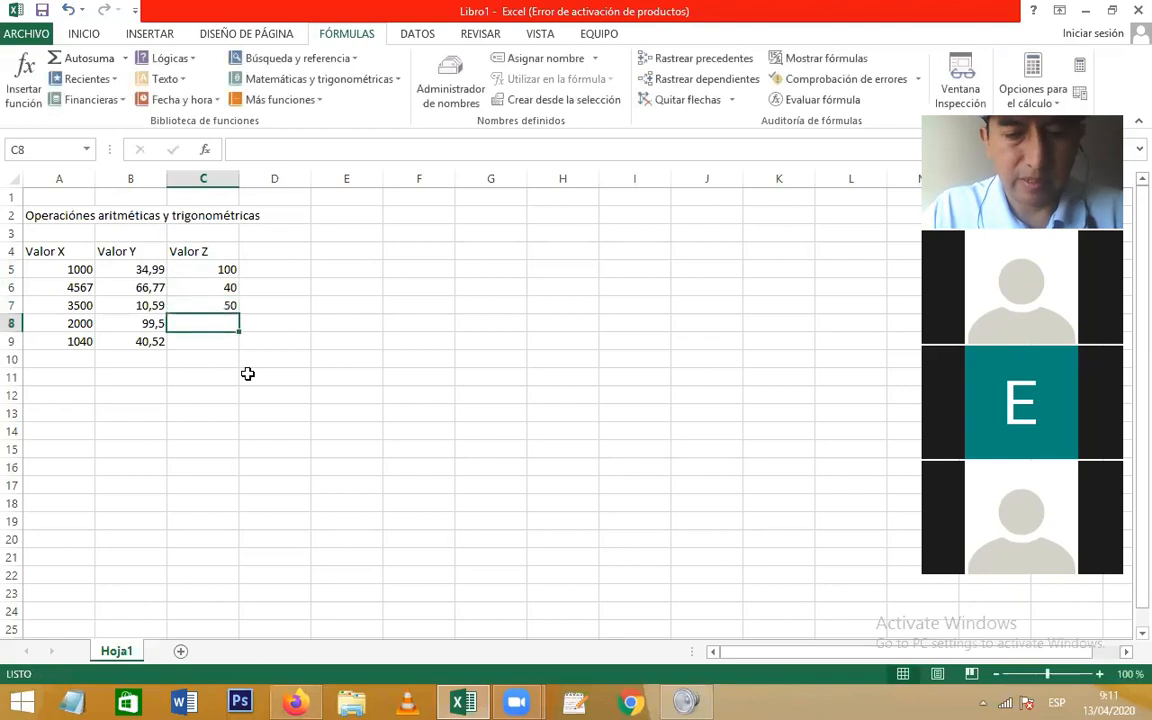
pyautogui.write('88')
pyautogui.press('Return')
pyautogui.write('120')
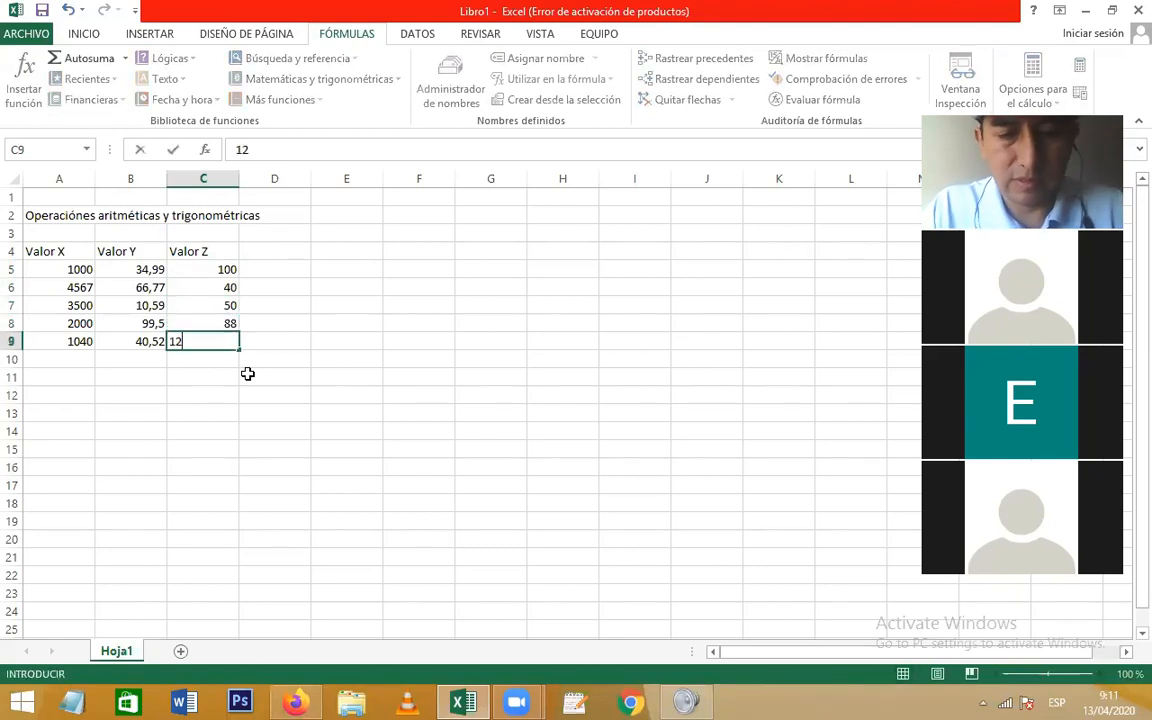
pyautogui.press('Return')
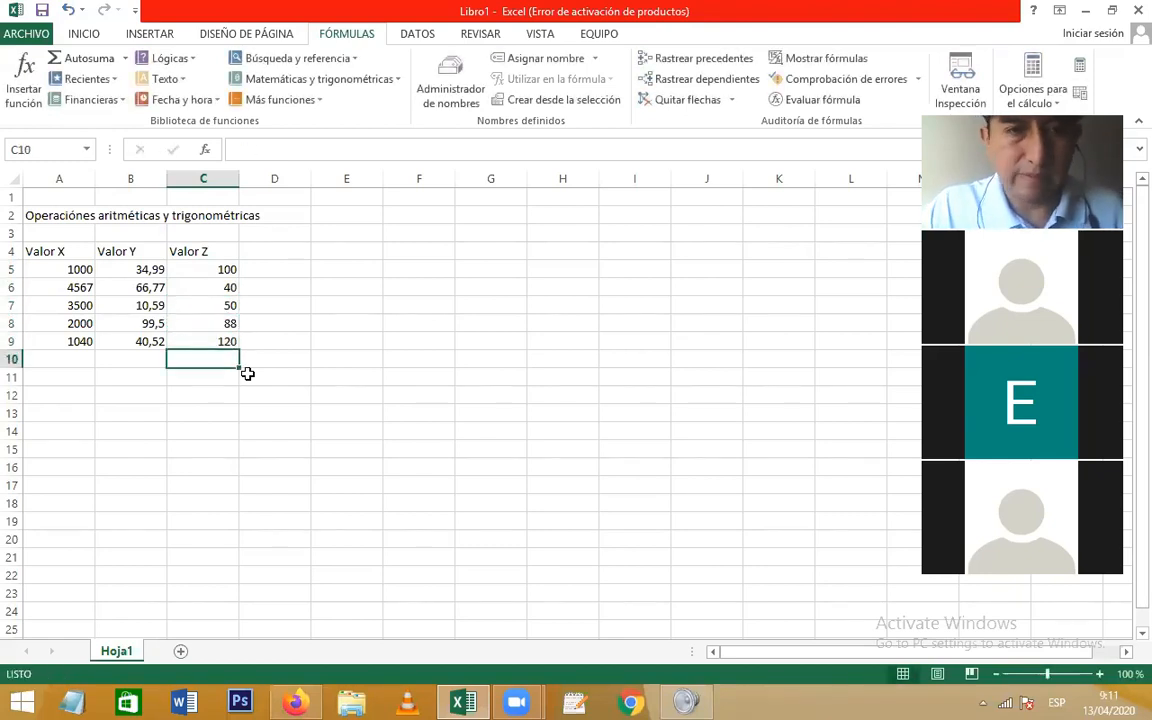
# Step: Add the column heading Suma in cell D4
pyautogui.click(258, 254)
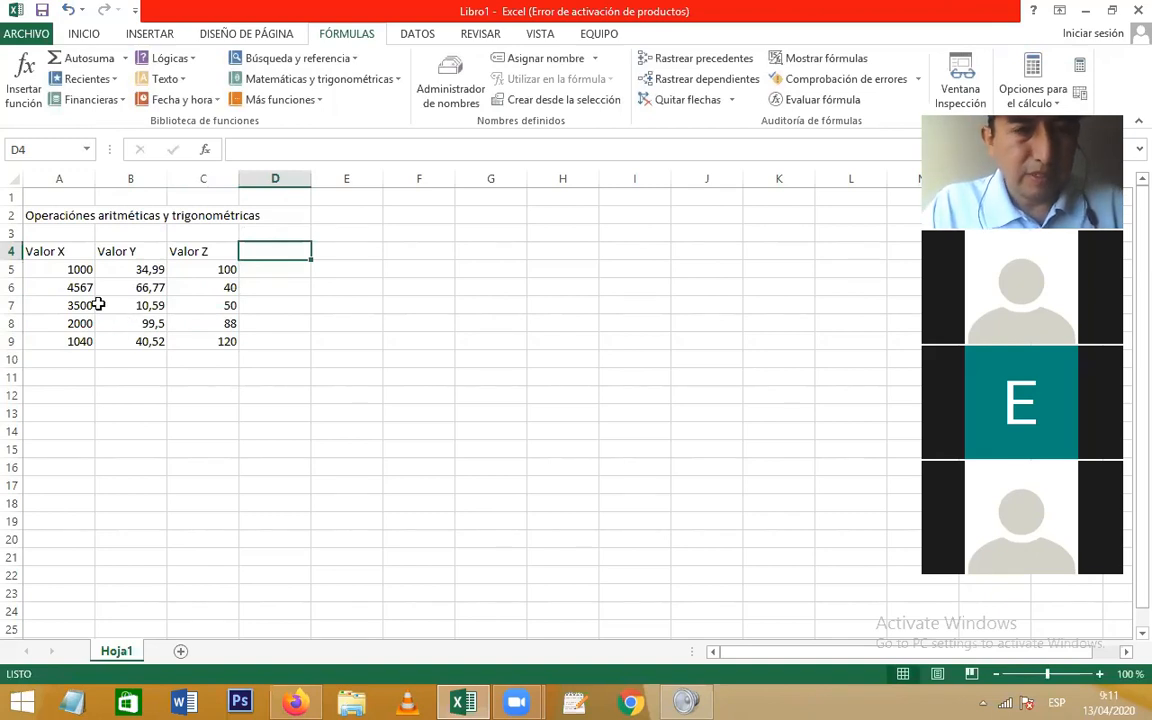
pyautogui.write('Suma')
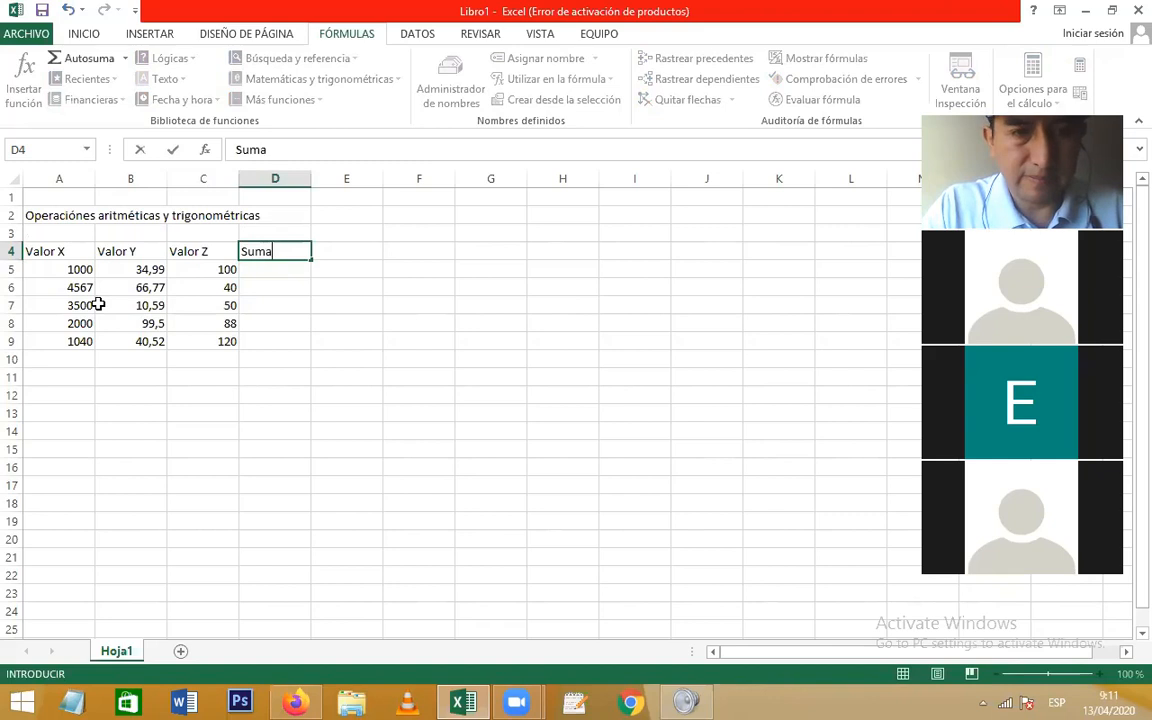
pyautogui.press('Return')
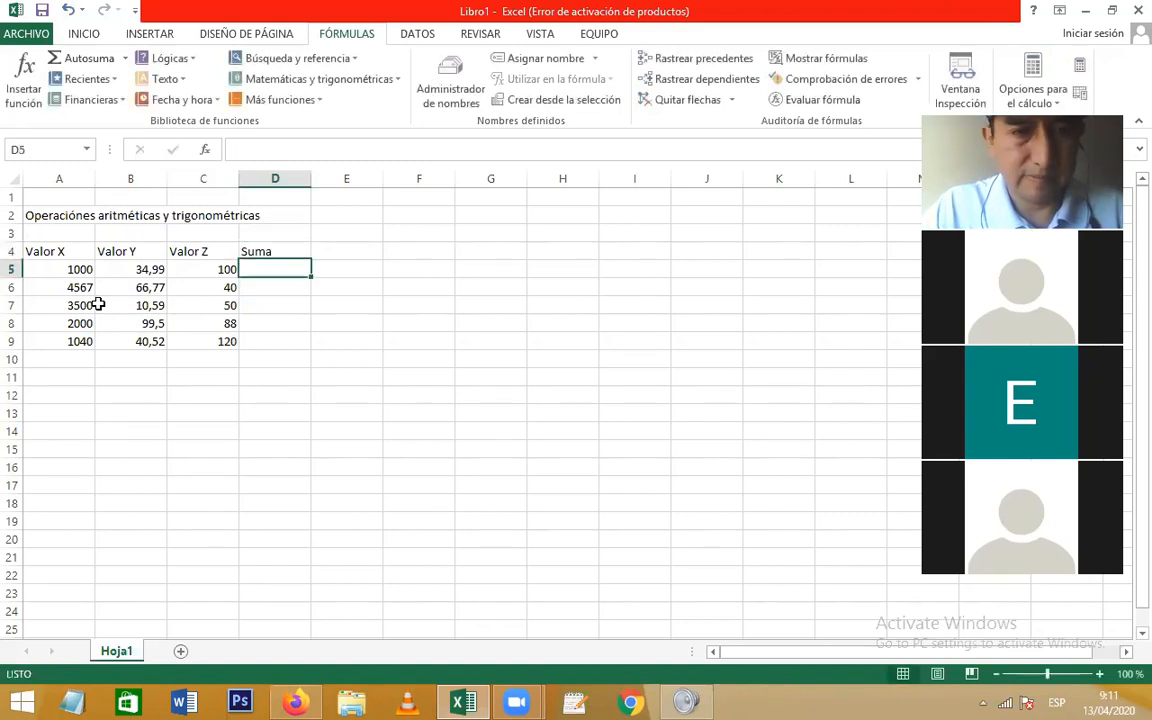
# Step: Open a blank Notepad window and move it down so that the worksheet headings stay in view
pyautogui.press('super+r')
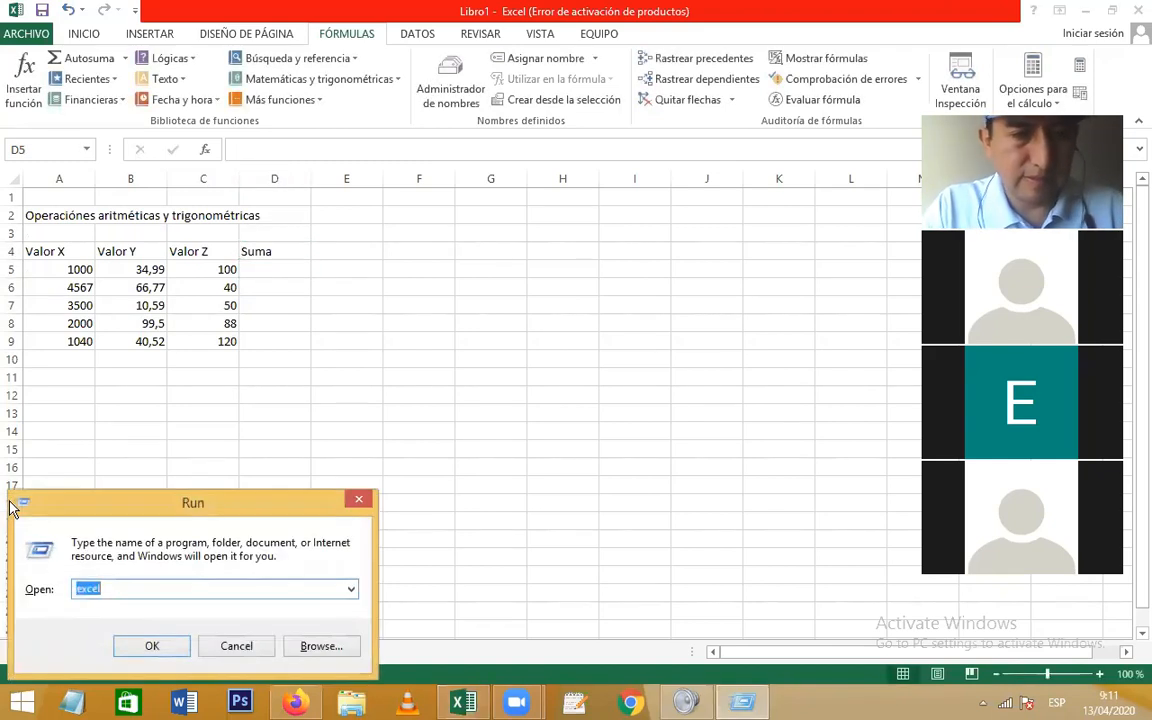
pyautogui.write('no')
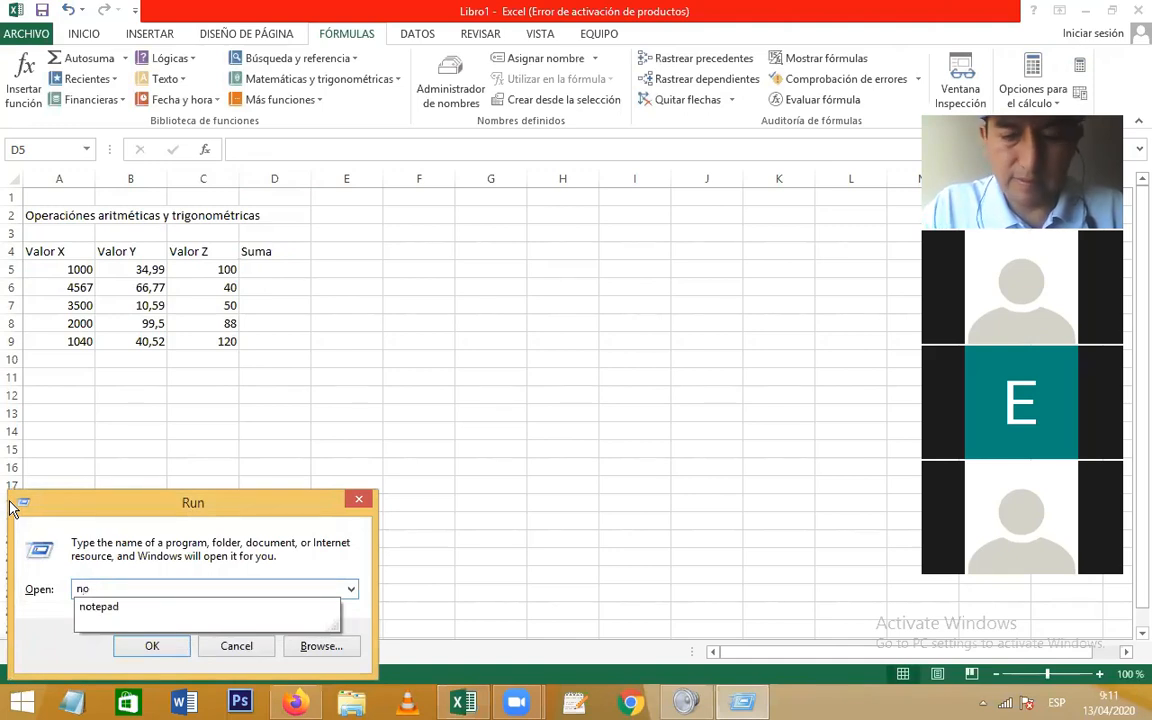
pyautogui.press('Down')
pyautogui.press('Return')
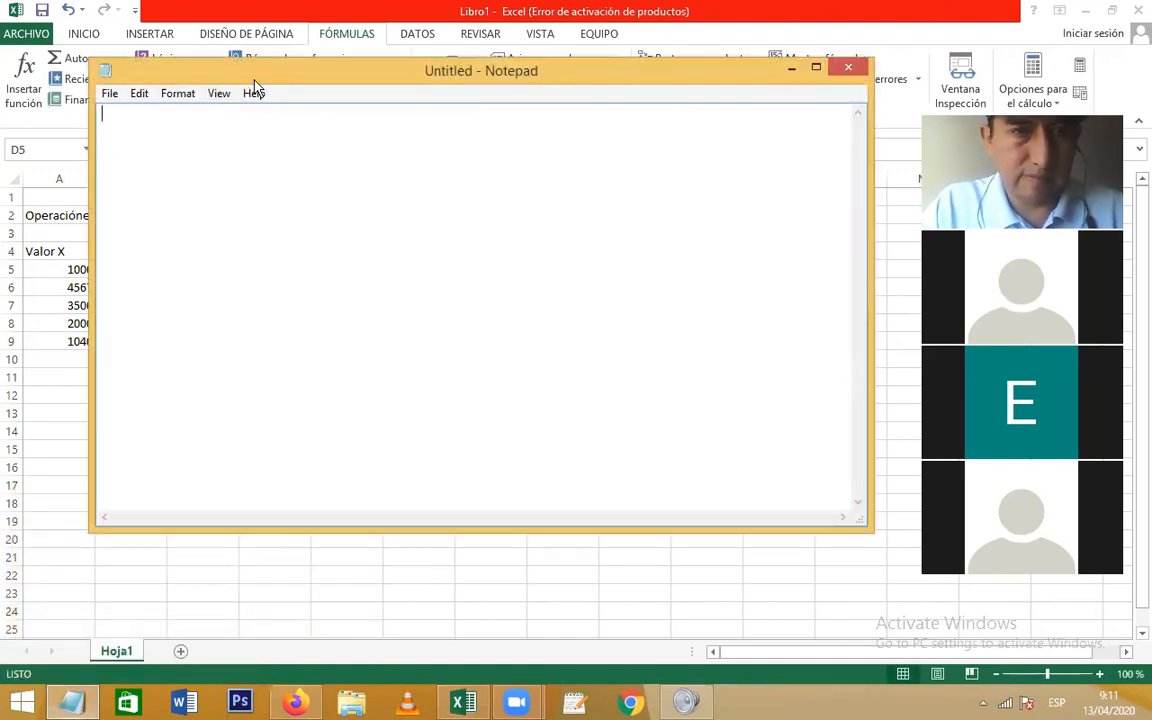
pyautogui.moveTo(256, 82); pyautogui.dragTo(310, 308)
# Step: Write the expression (X + Y + Z) in Notepad and place its window below the worksheet data
pyautogui.write(')')
pyautogui.press('BackSpace')
pyautogui.write('(')
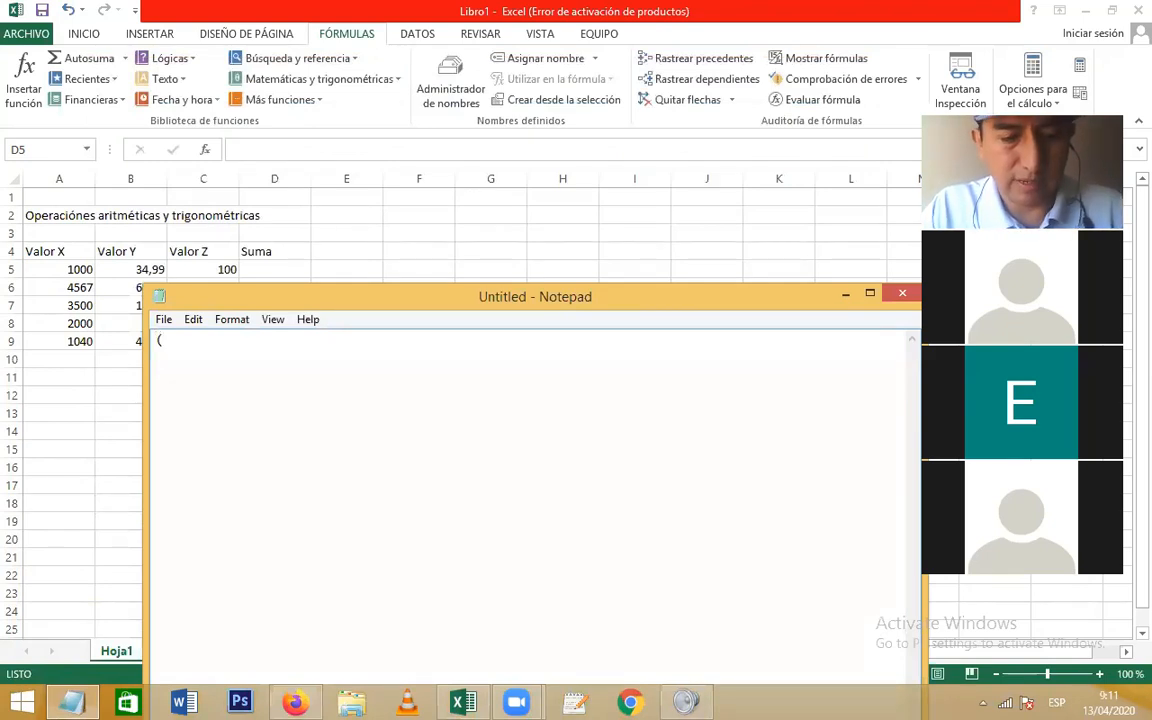
pyautogui.write('X')
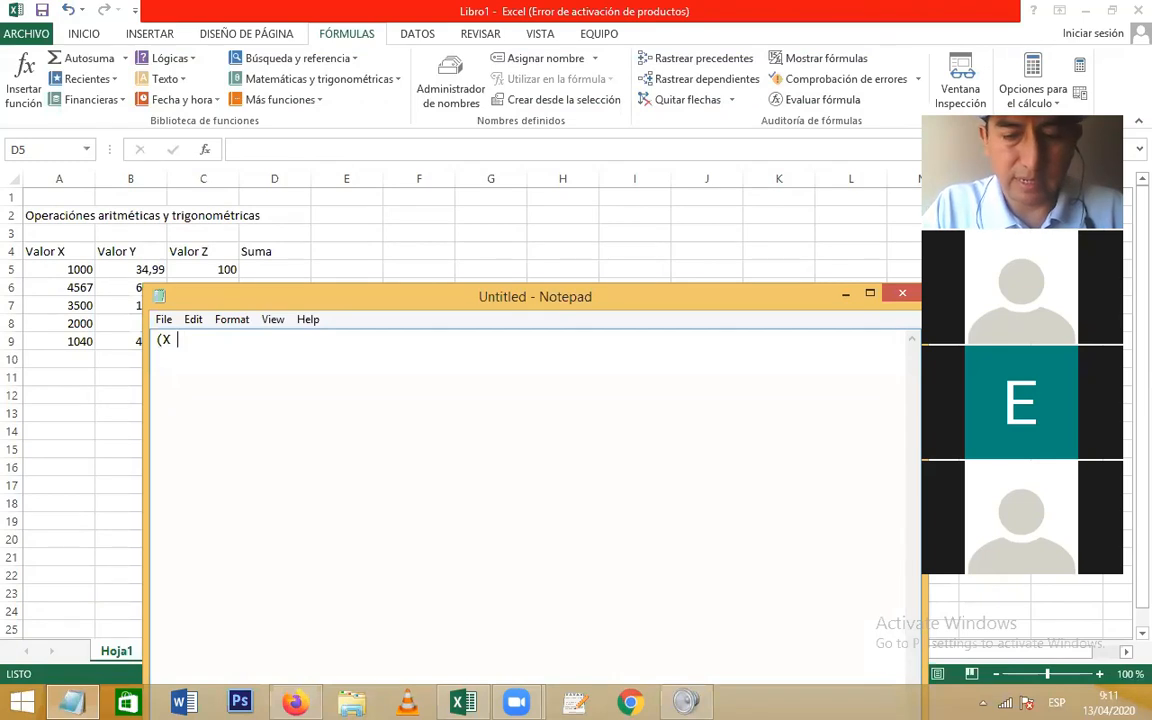
pyautogui.write(' + Y + Z=')
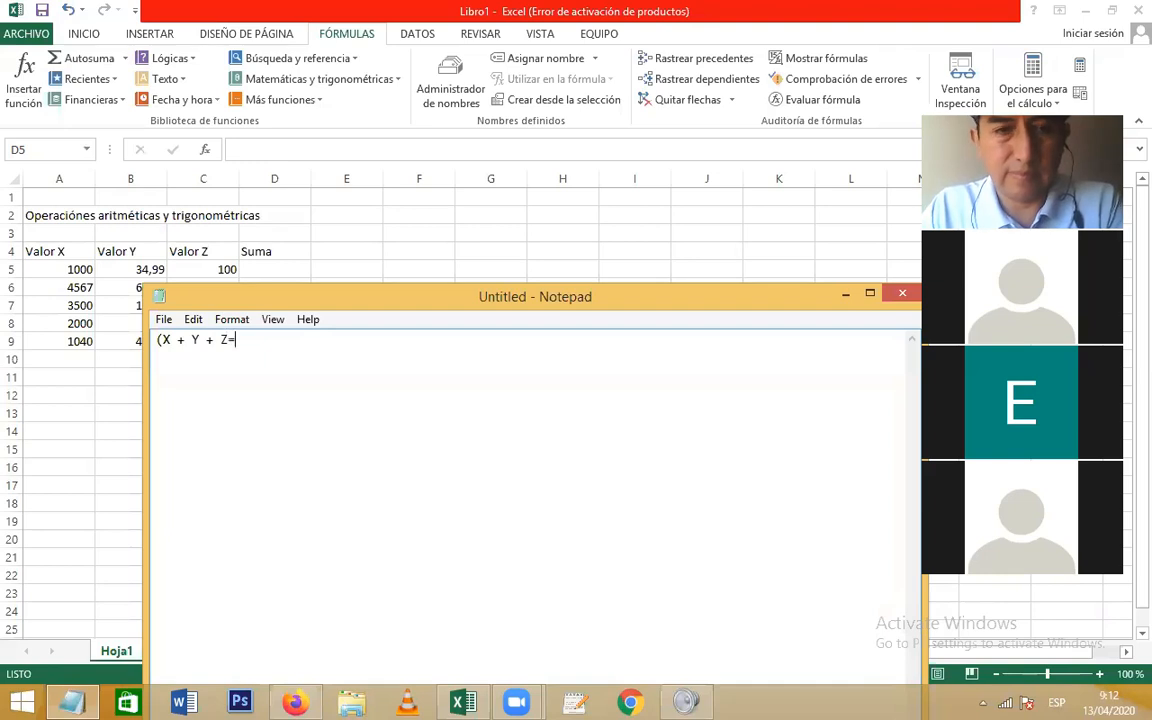
pyautogui.press('BackSpace')
pyautogui.write(')')
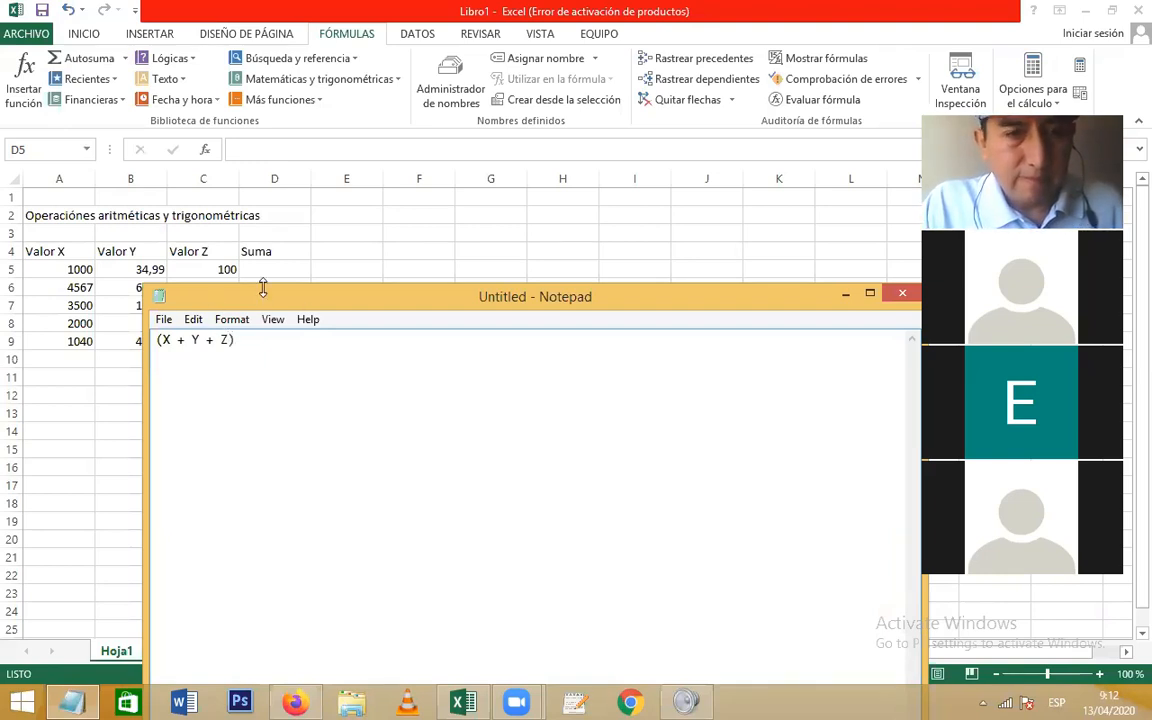
pyautogui.moveTo(263, 288); pyautogui.dragTo(145, 379)
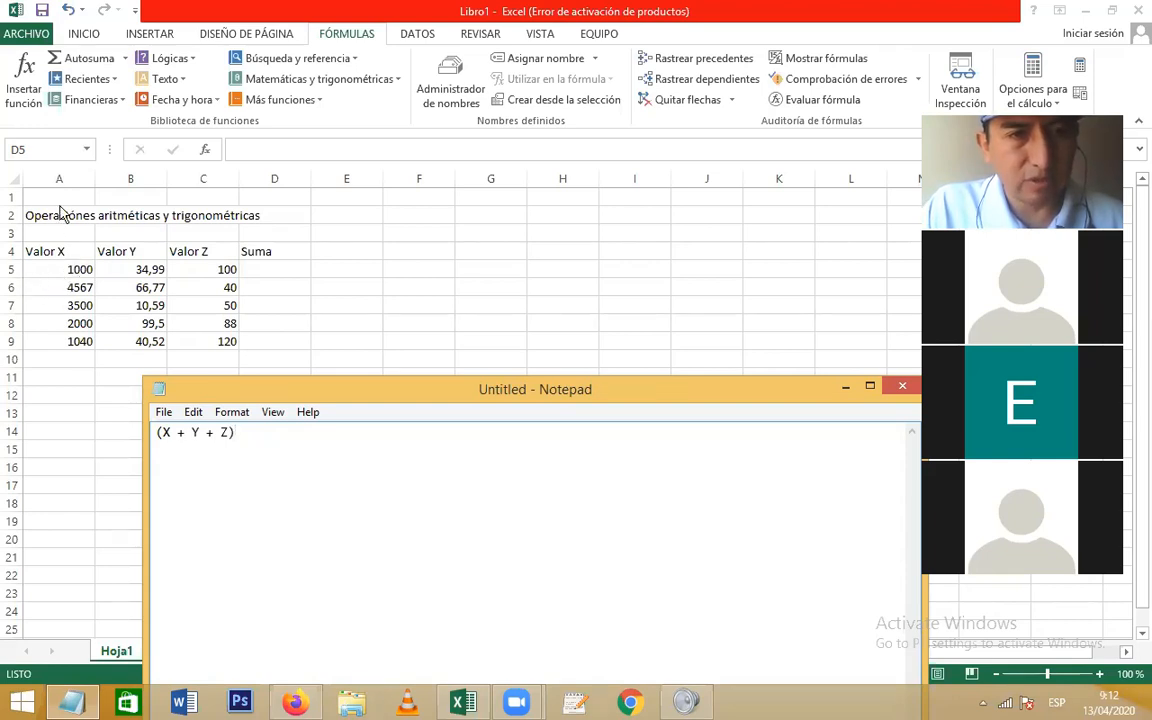
# Step: Switch back to Excel and examine the column and row references of the first X, Y and Z values in A5, B5 and C5
pyautogui.click(75, 268)
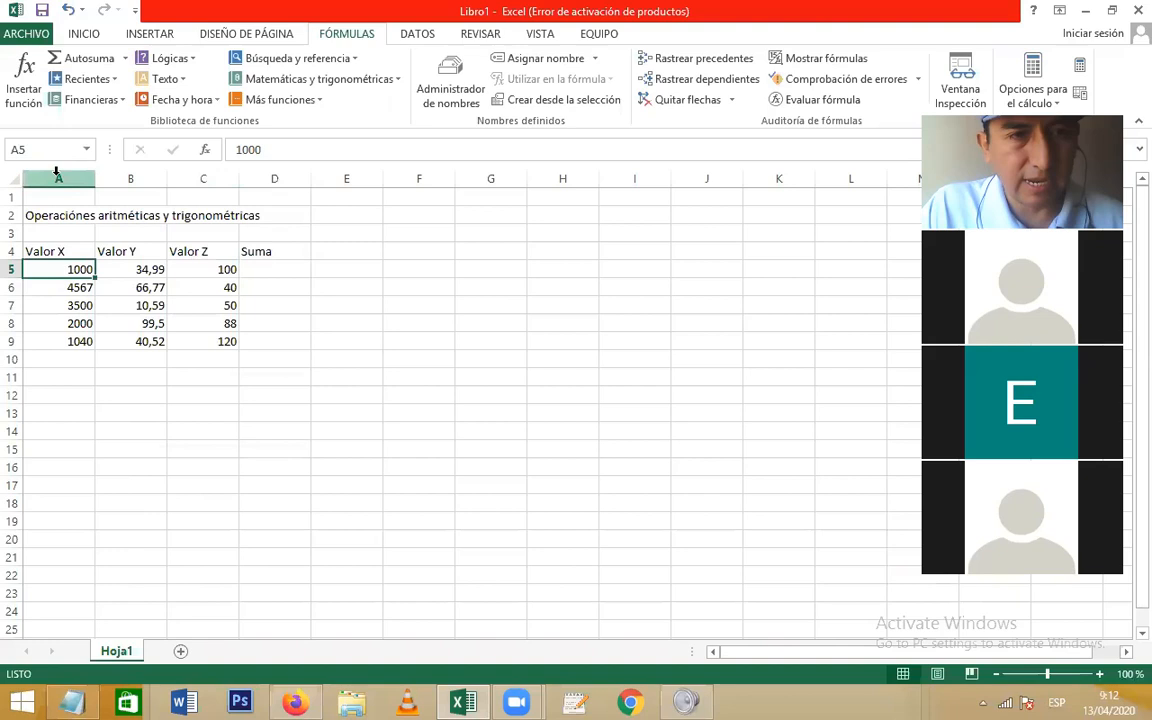
pyautogui.click(131, 268)
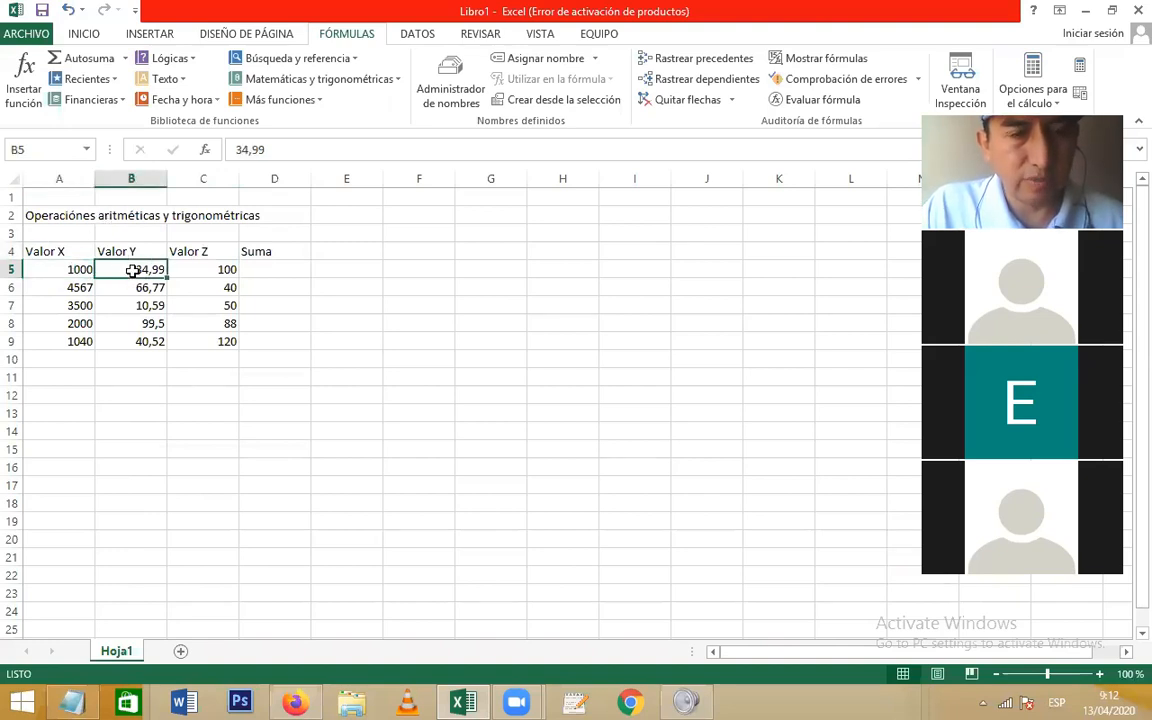
pyautogui.click(130, 176)
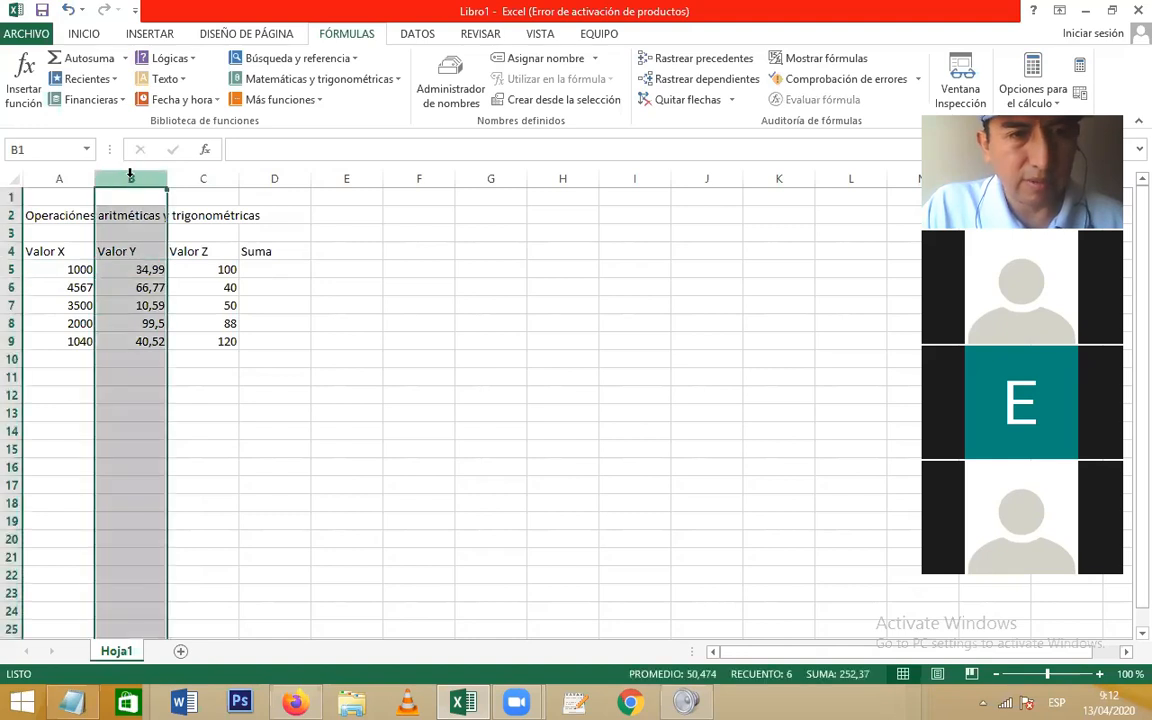
pyautogui.click(133, 269)
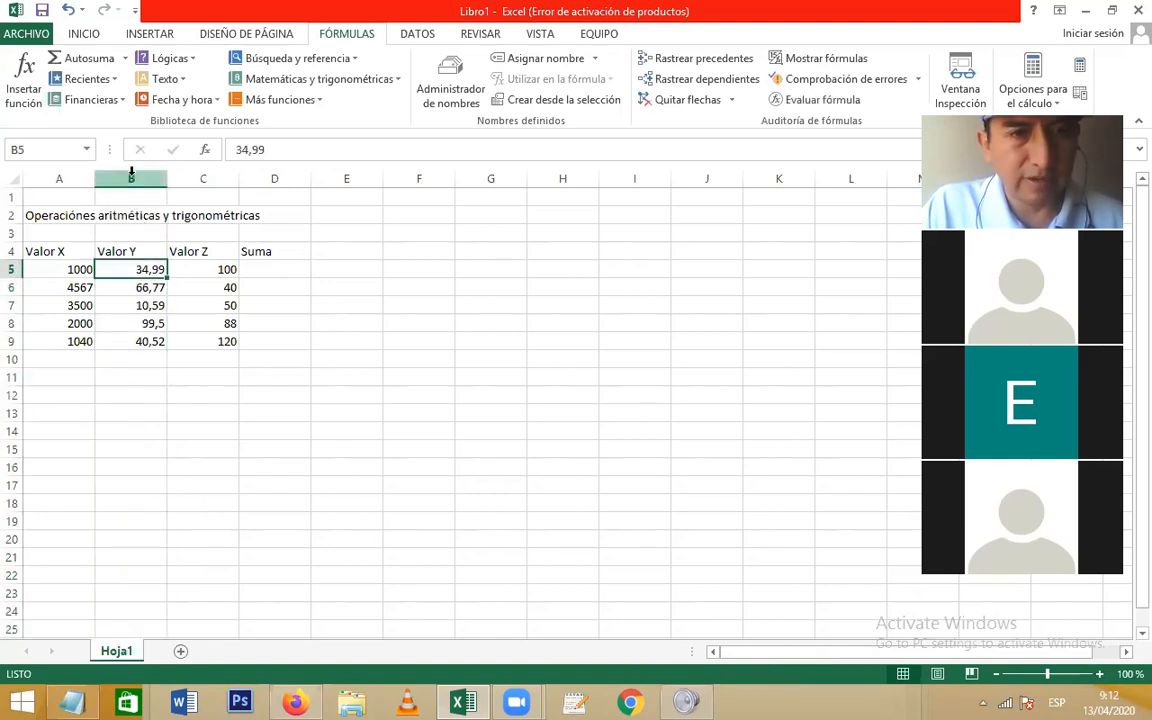
pyautogui.click(210, 268)
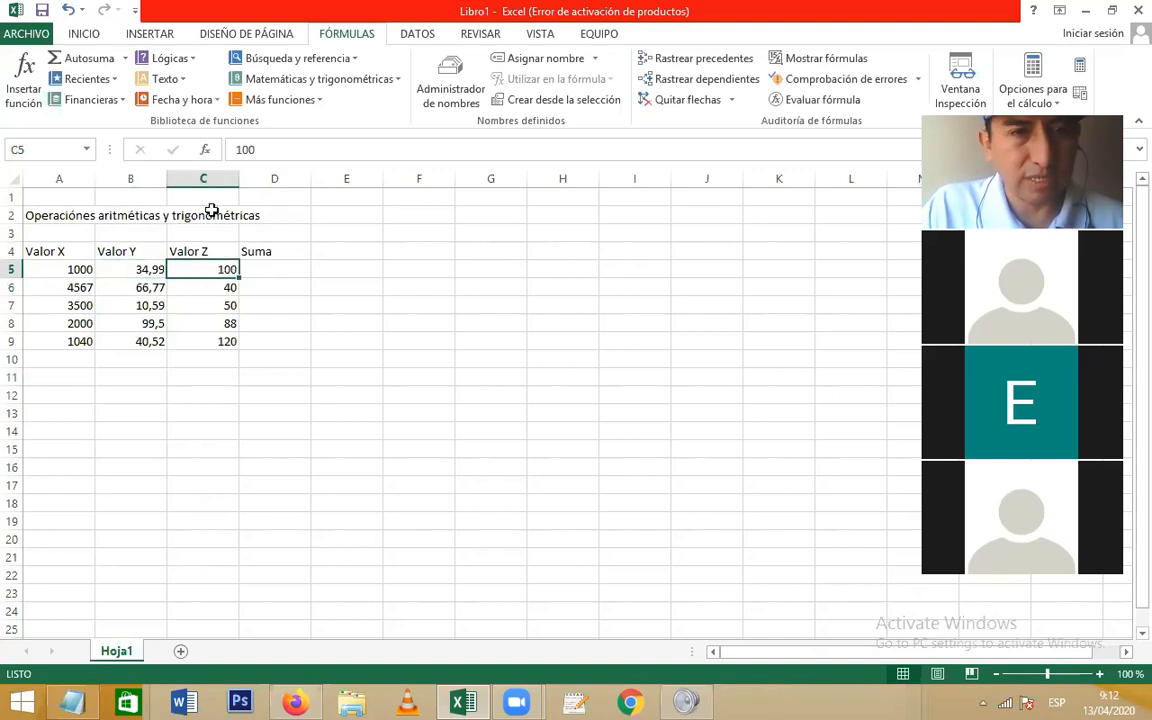
pyautogui.click(193, 177)
pyautogui.click(193, 272)
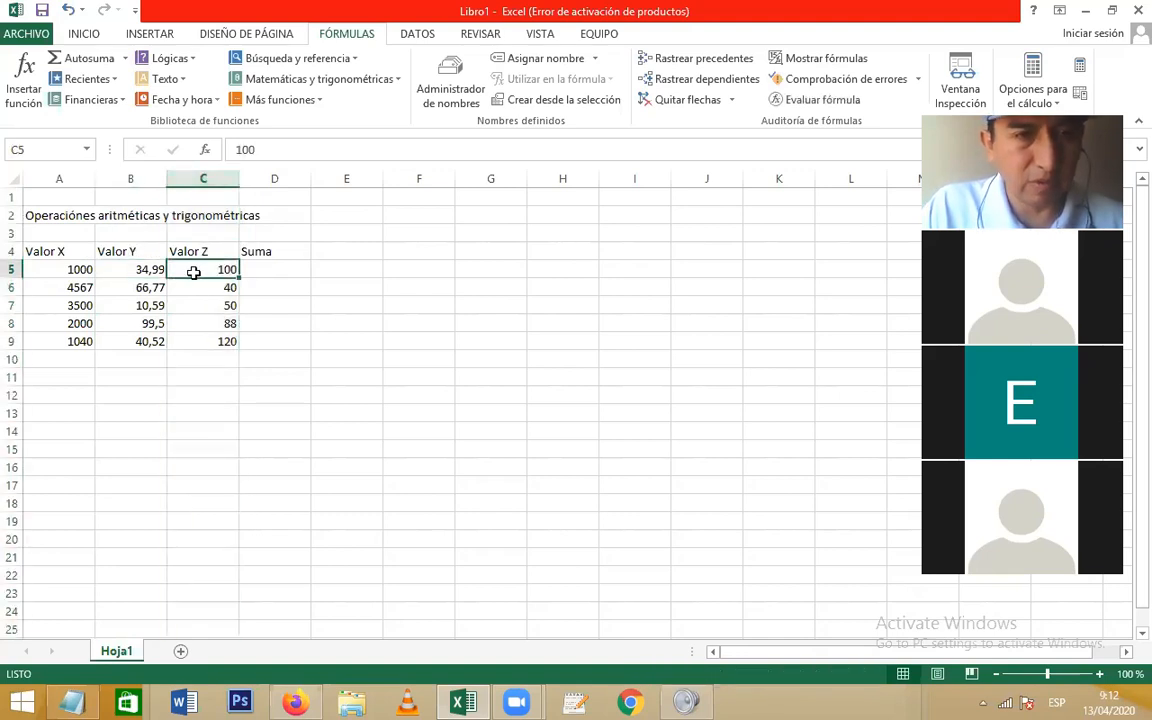
pyautogui.click(10, 268)
# Step: Enter the formula =a5+b5+c5 in cell D5 to add the first row's X, Y and Z values
pyautogui.click(287, 266)
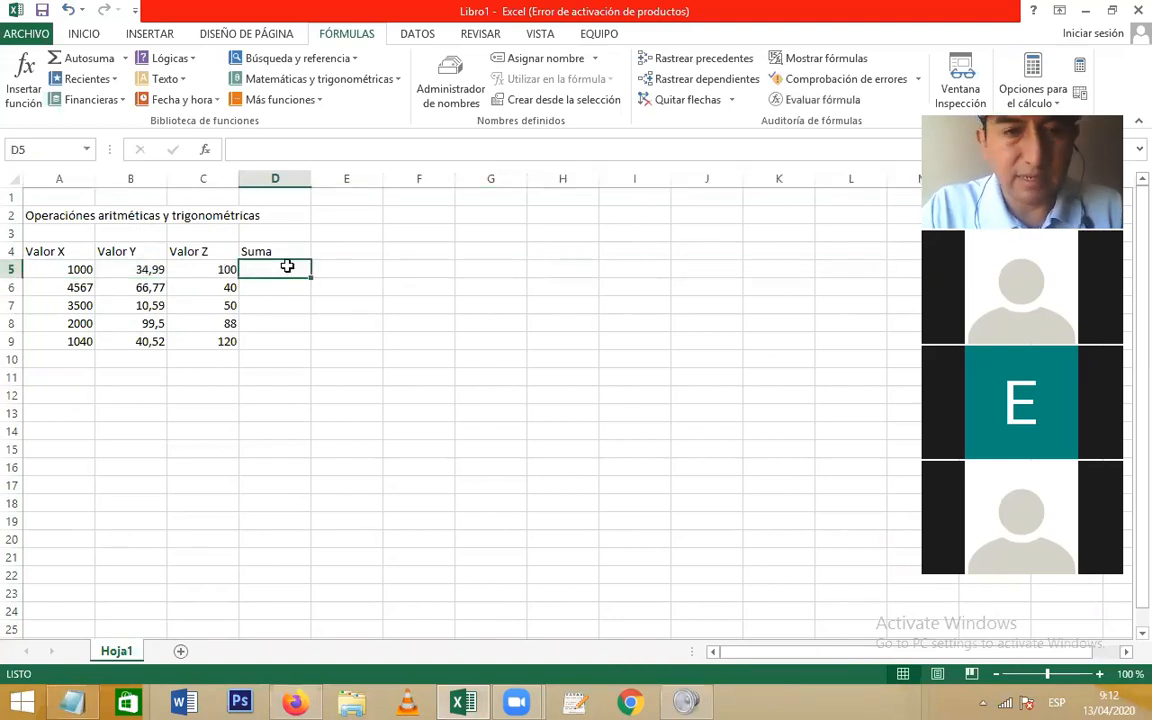
pyautogui.write('=')
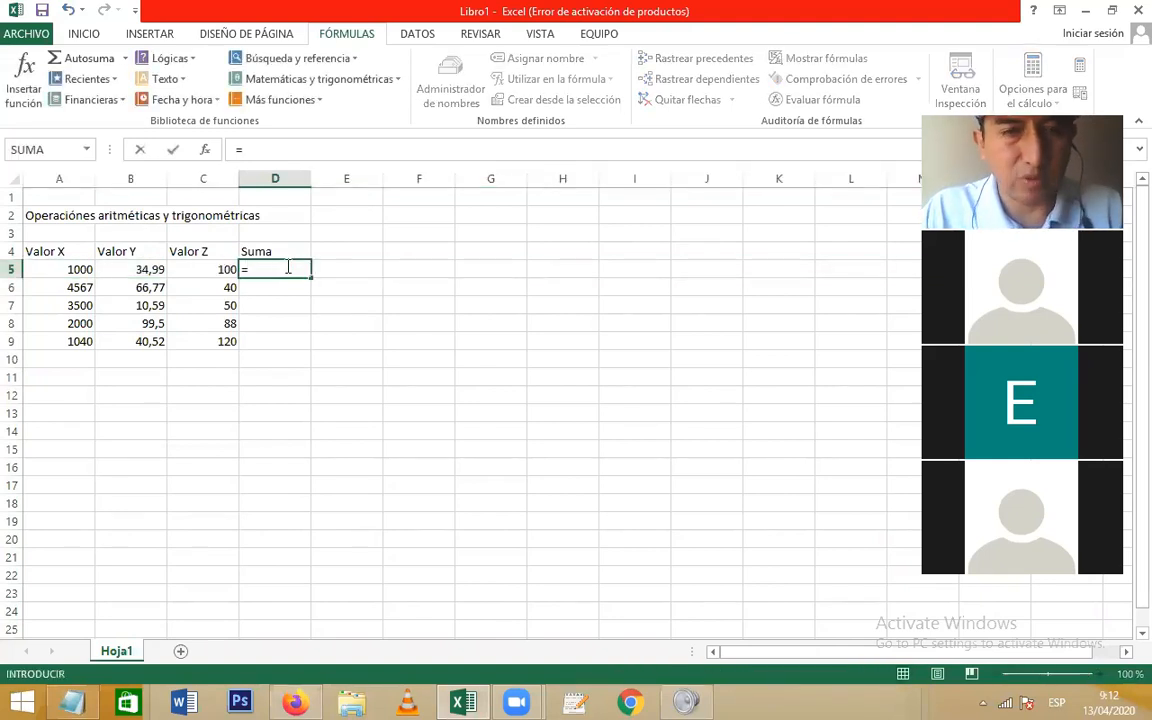
pyautogui.write('(')
pyautogui.press('BackSpace')
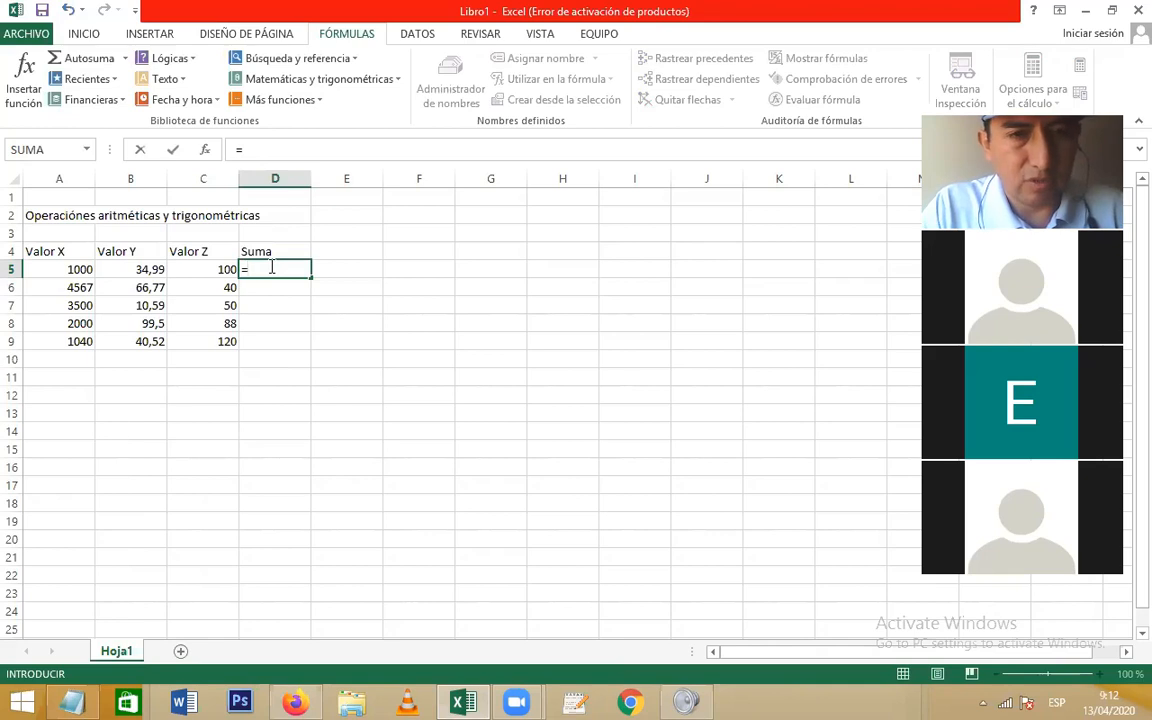
pyautogui.write('a5')
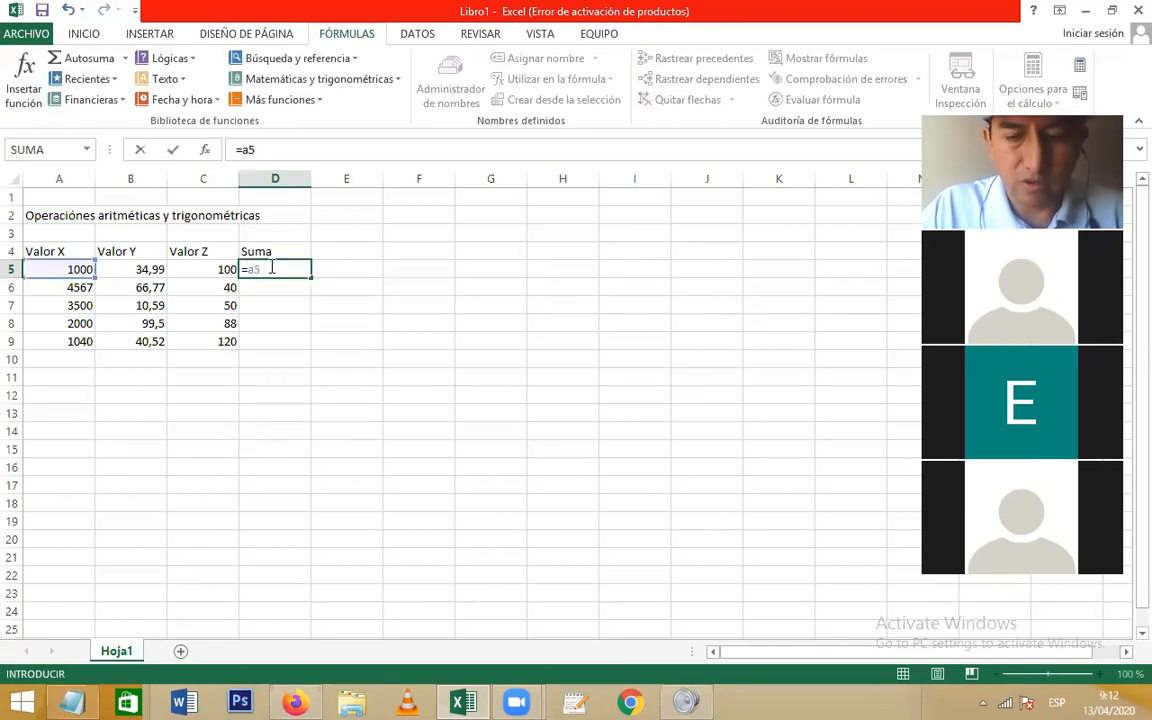
pyautogui.write('+')
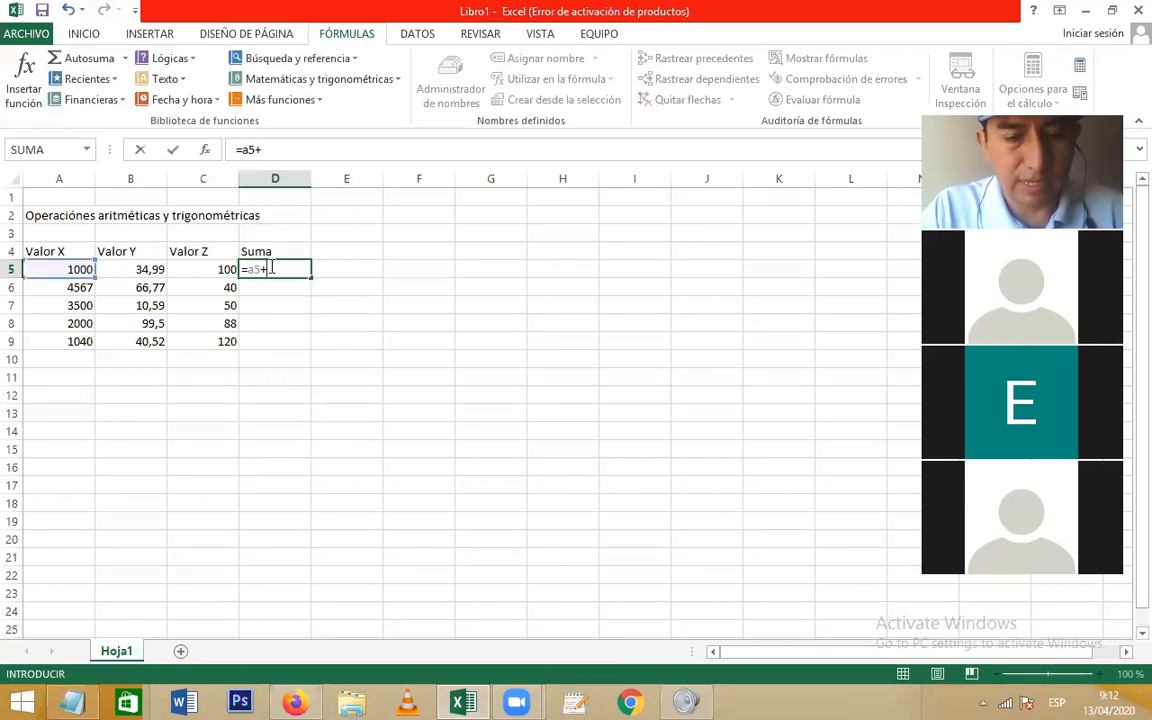
pyautogui.write('b5+')
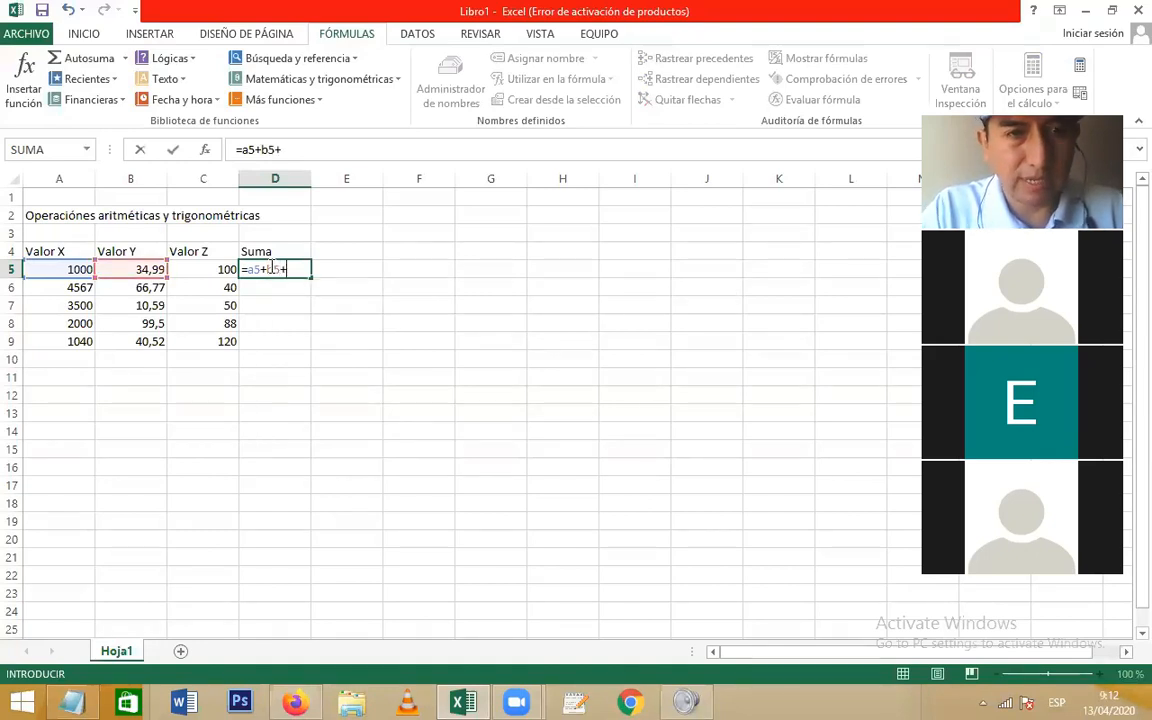
pyautogui.write('c')
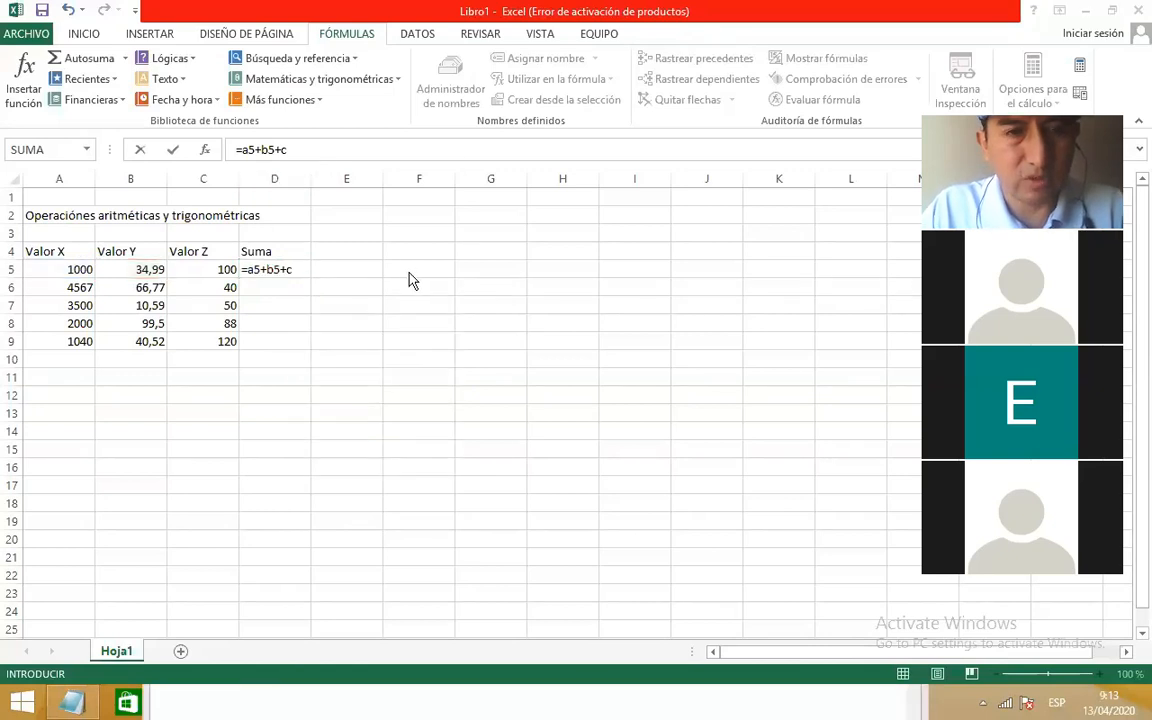
pyautogui.click(313, 150)
pyautogui.click(313, 150)
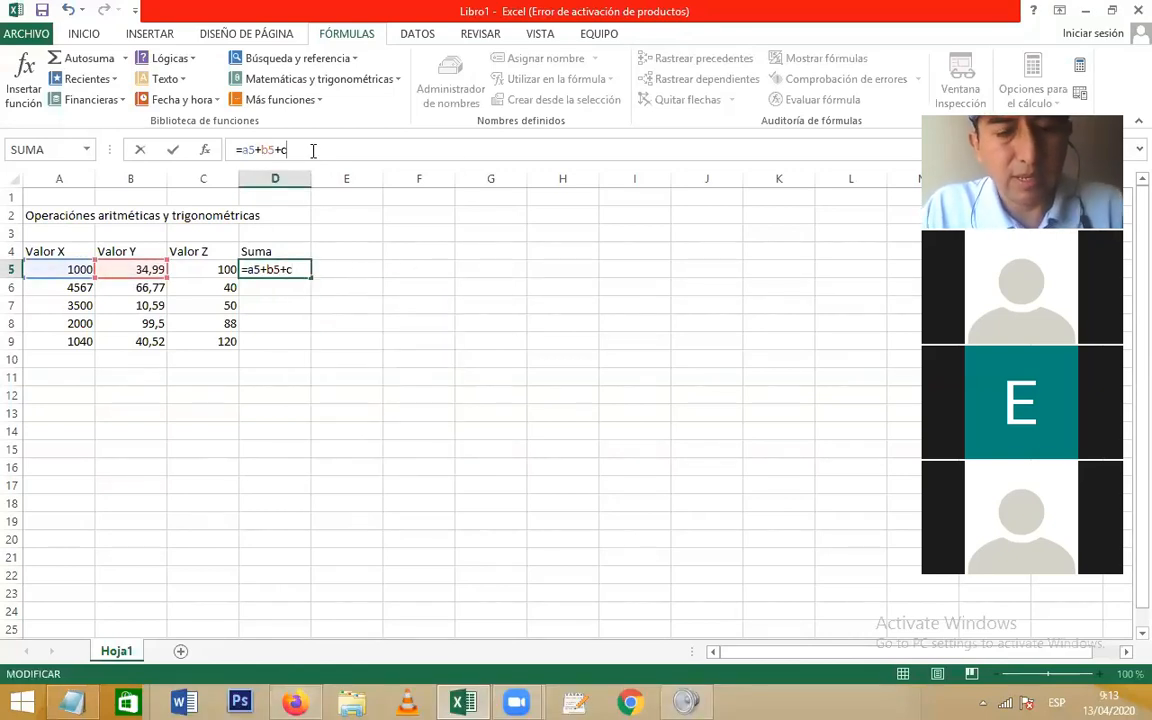
pyautogui.write('5')
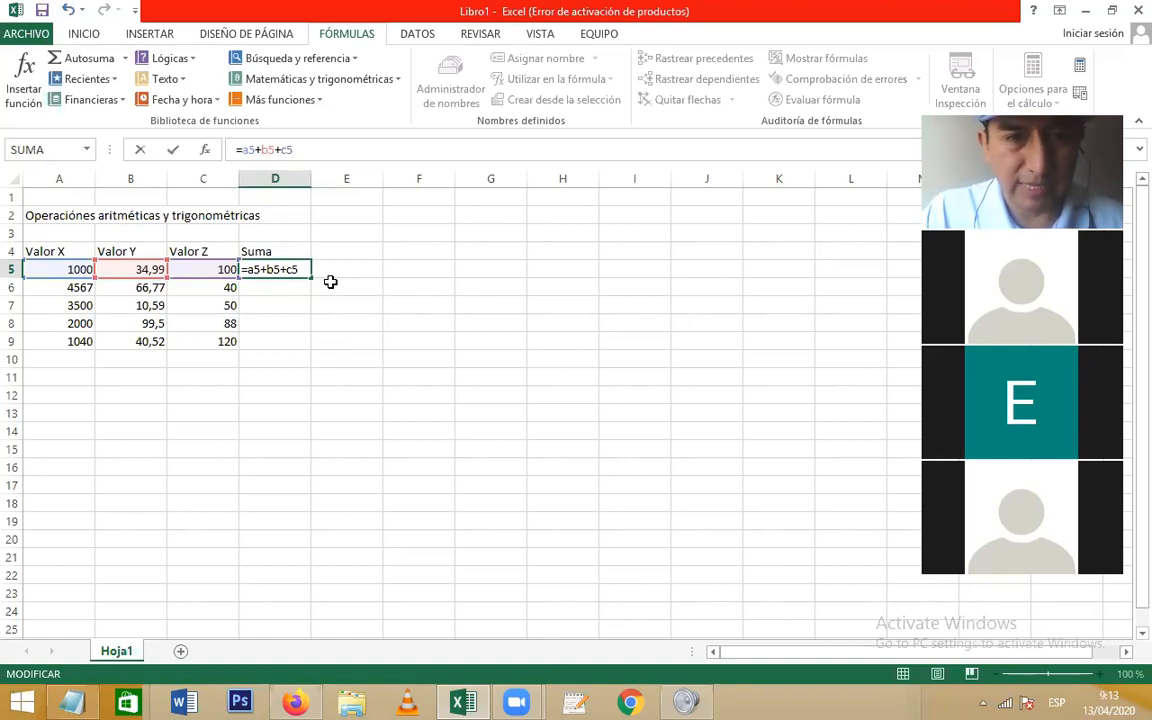
pyautogui.press('Return')
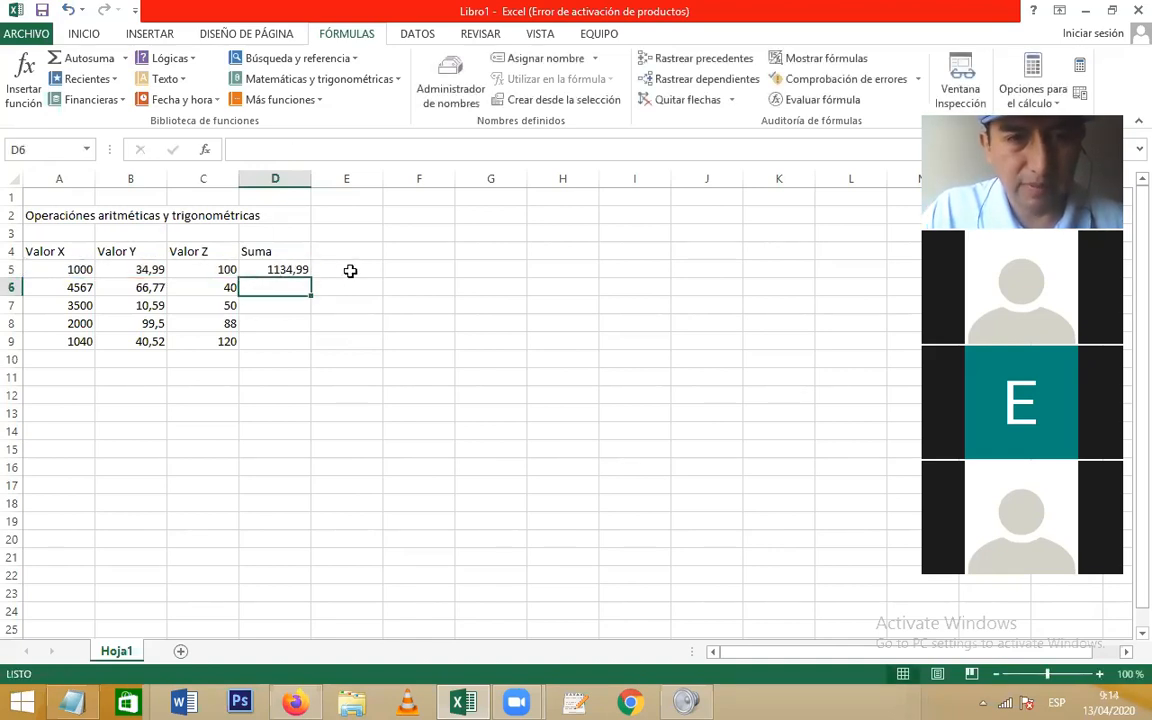
# Step: Enter the formula =1000+34,99+100 in cell E5 to add the first row's values as typed constants
pyautogui.click(352, 269)
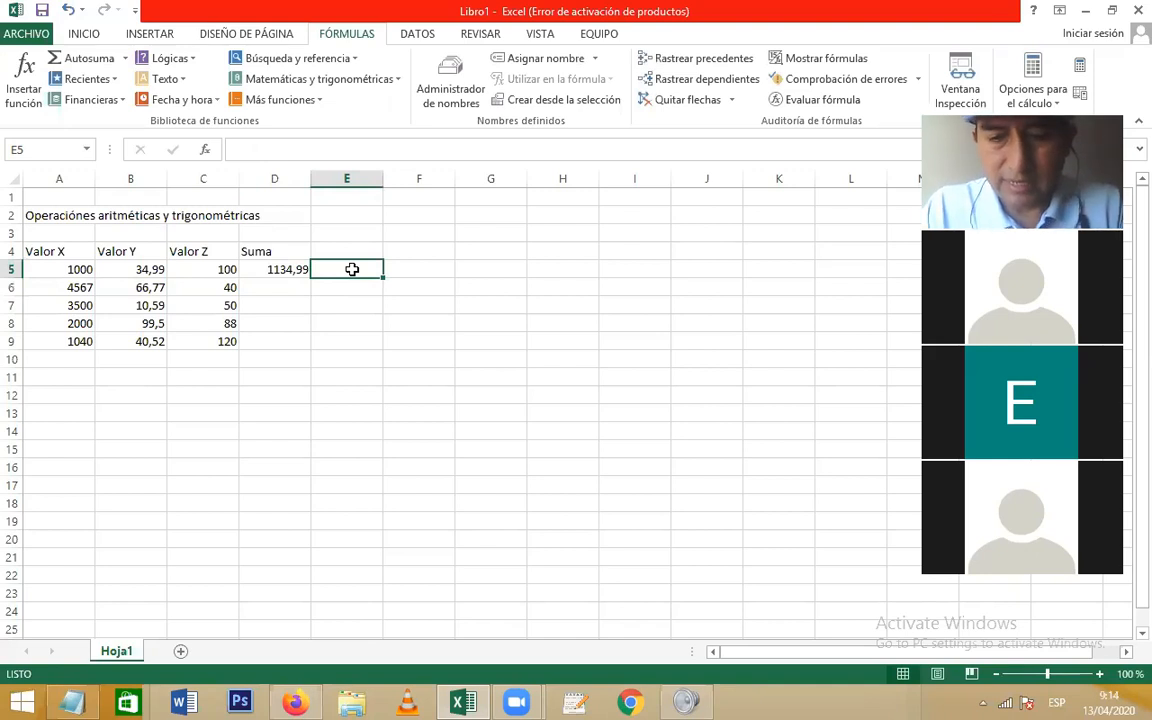
pyautogui.write('¿')
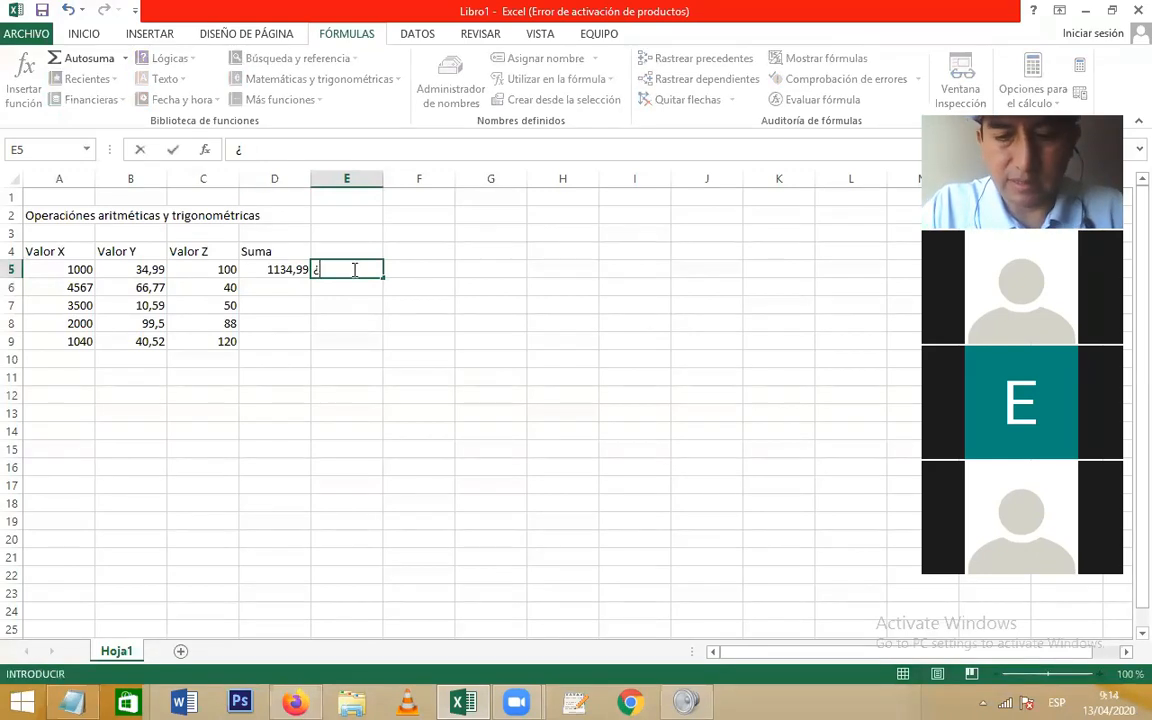
pyautogui.press('BackSpace')
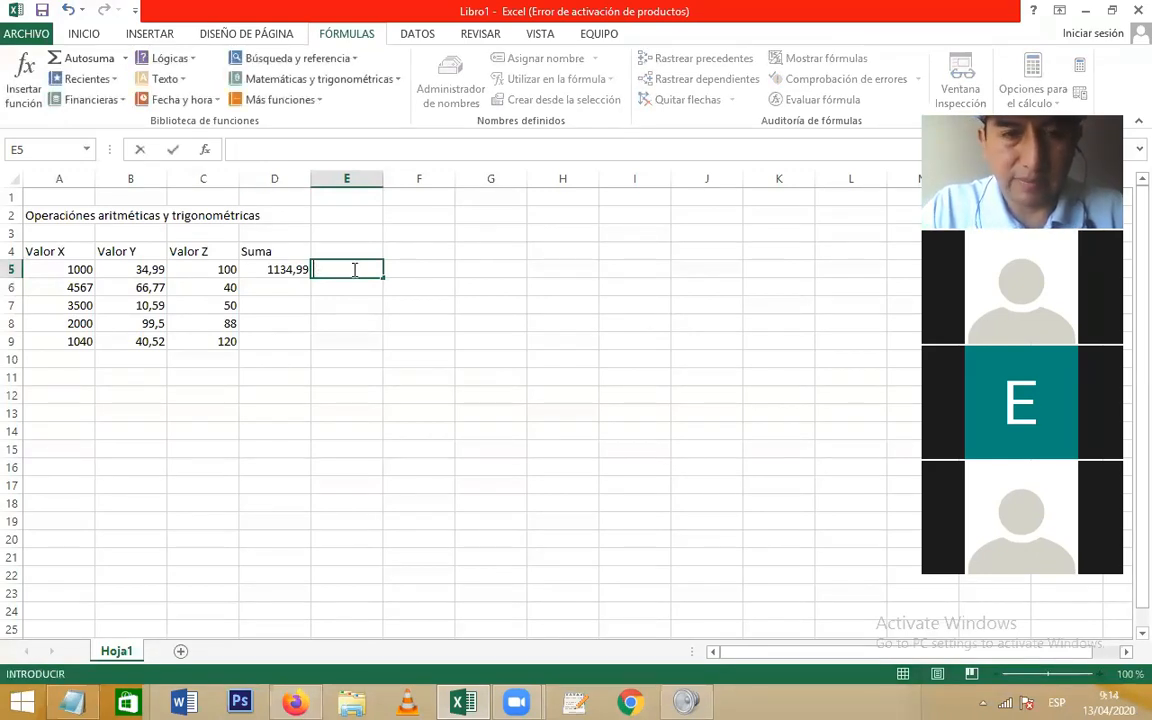
pyautogui.write('?')
pyautogui.press('BackSpace')
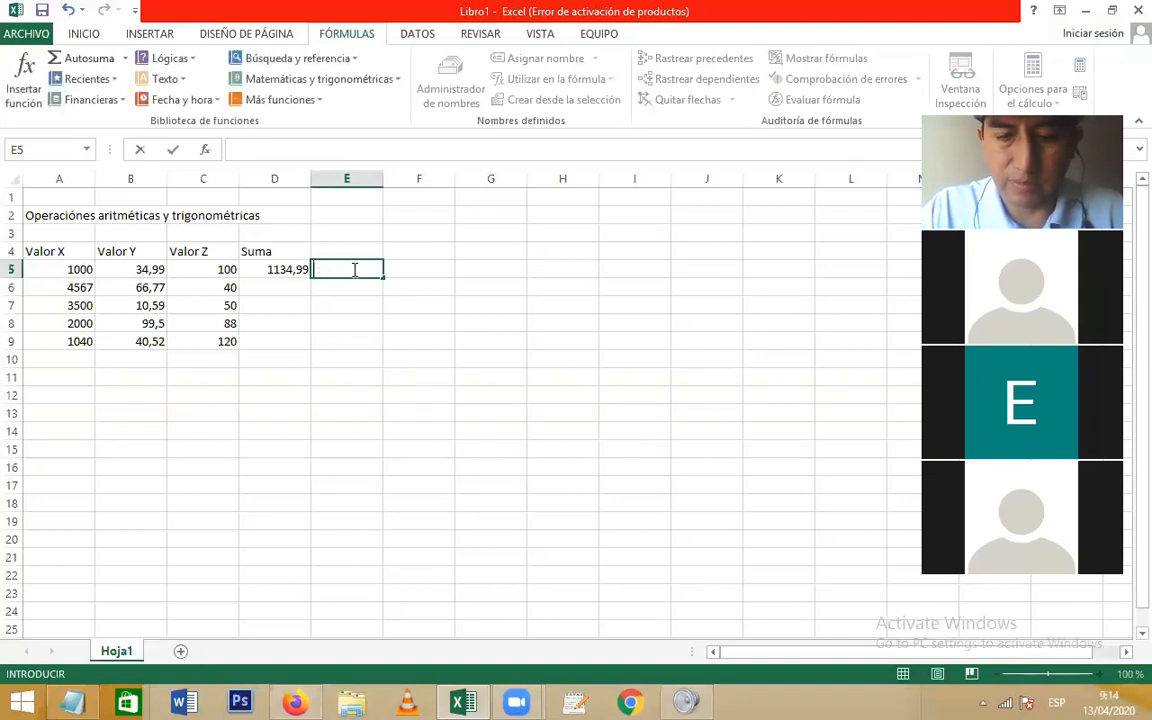
pyautogui.write('=')
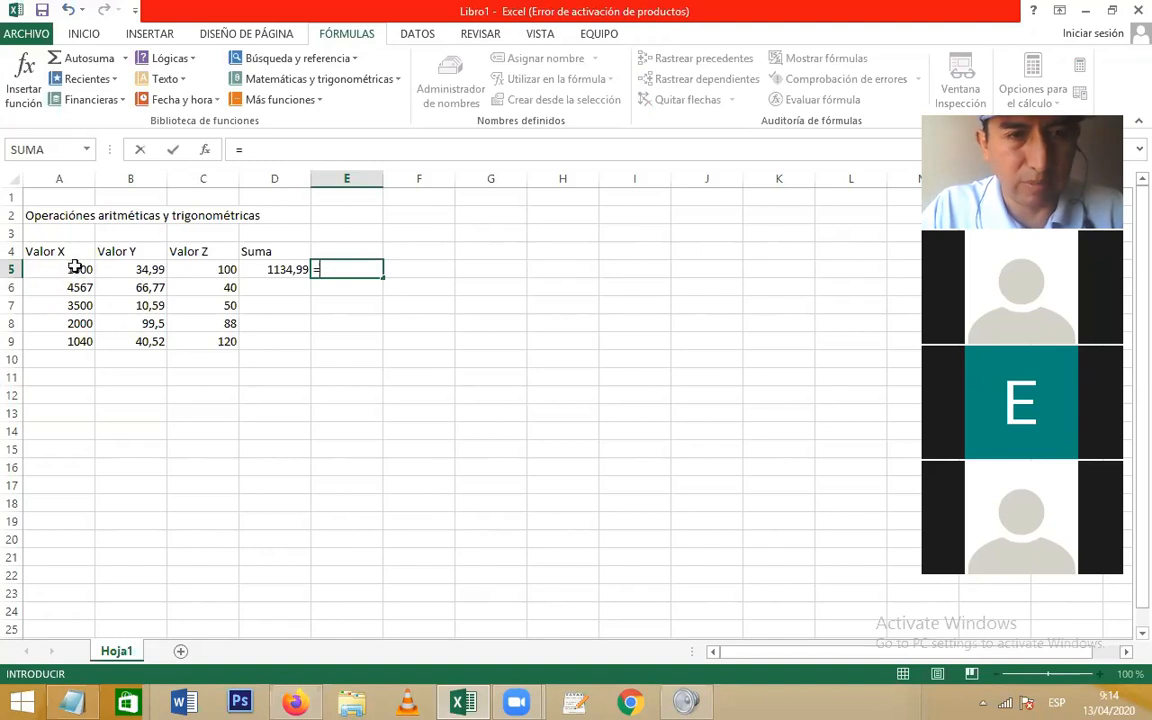
pyautogui.write('1')
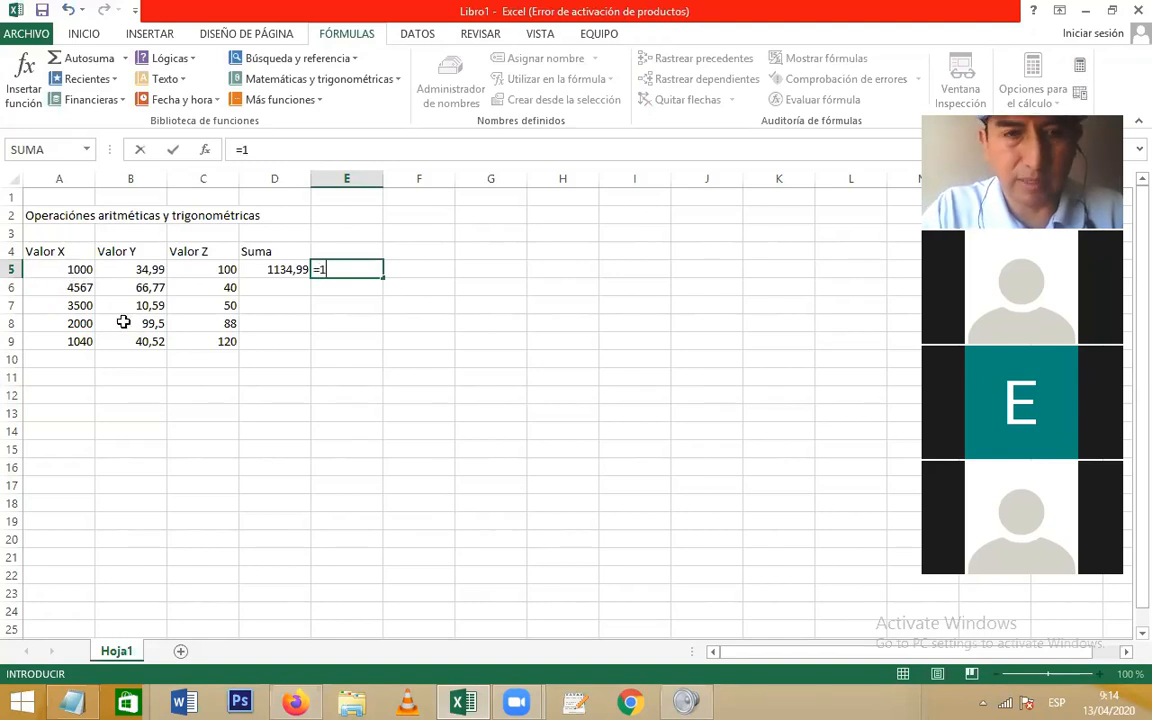
pyautogui.write('000+')
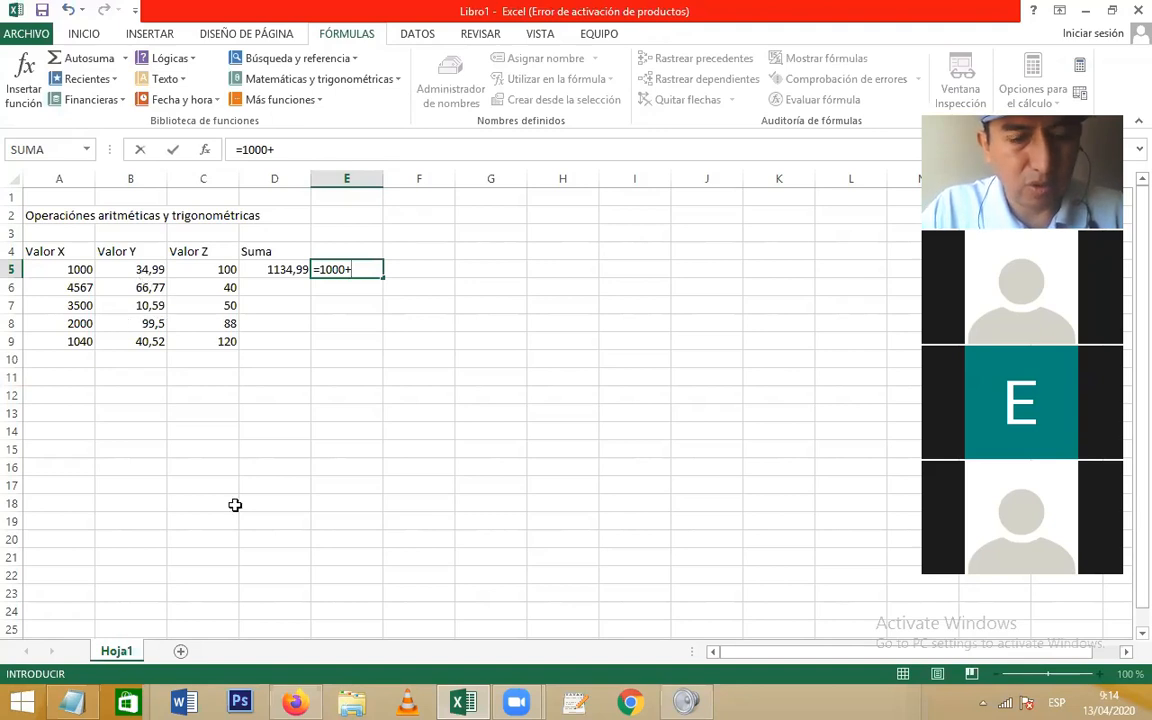
pyautogui.write('34')
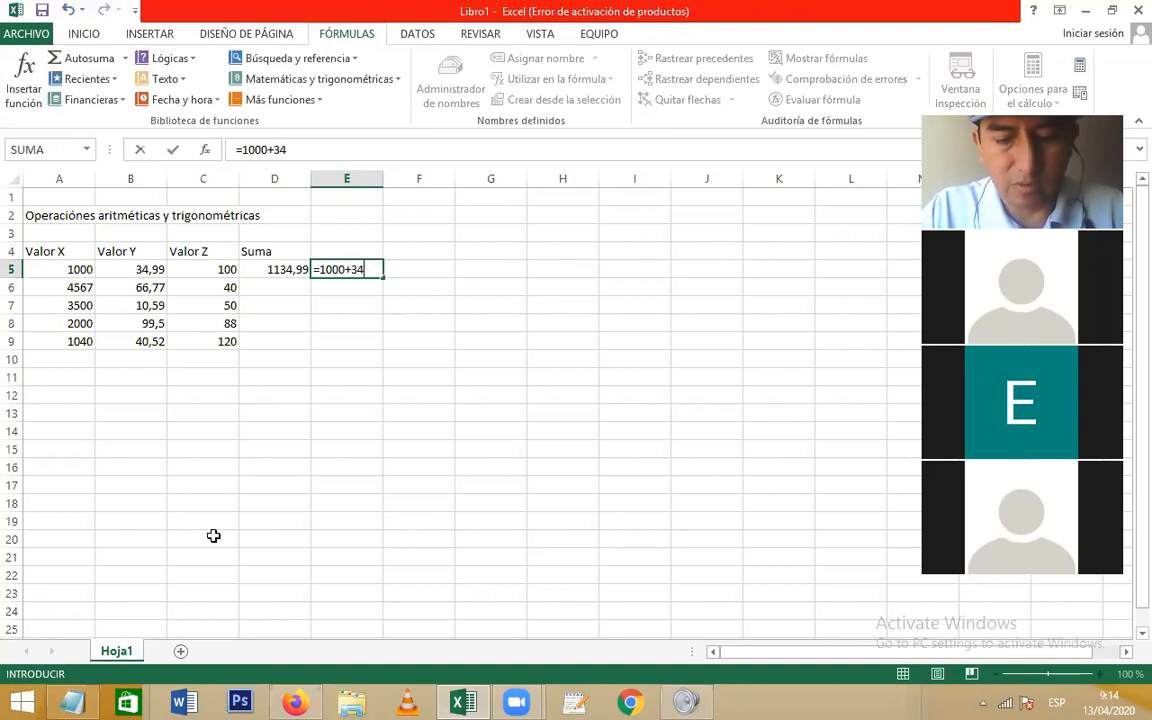
pyautogui.write(',99+100')
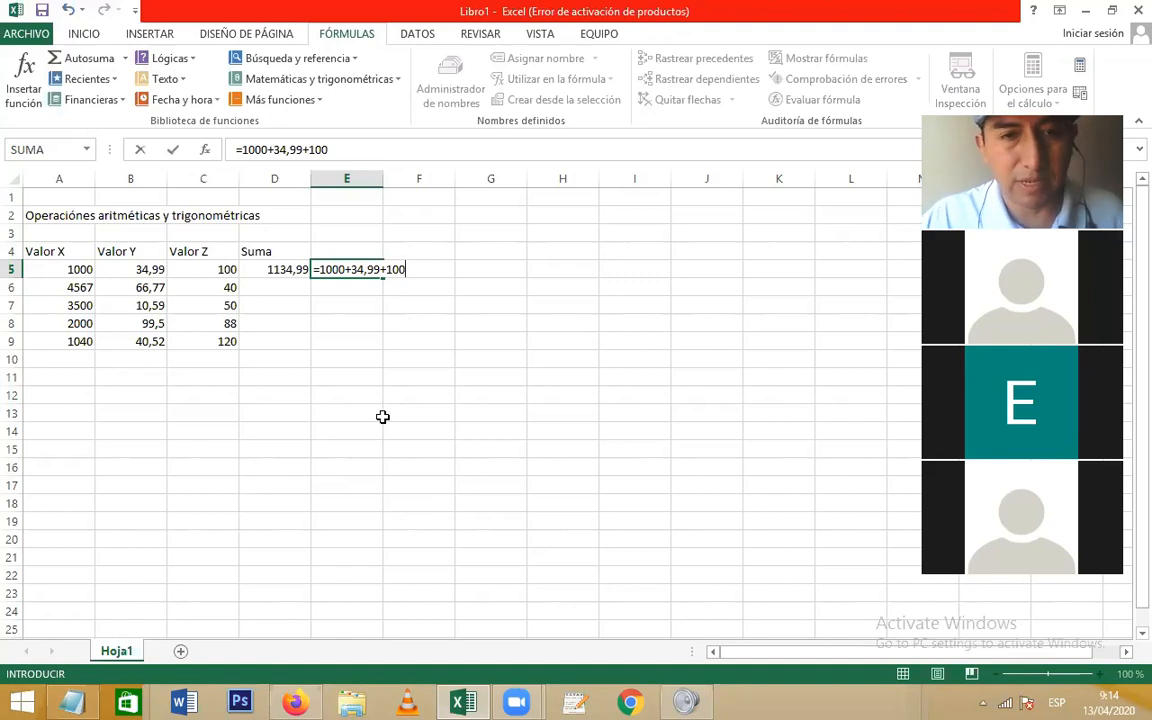
pyautogui.press('Return')
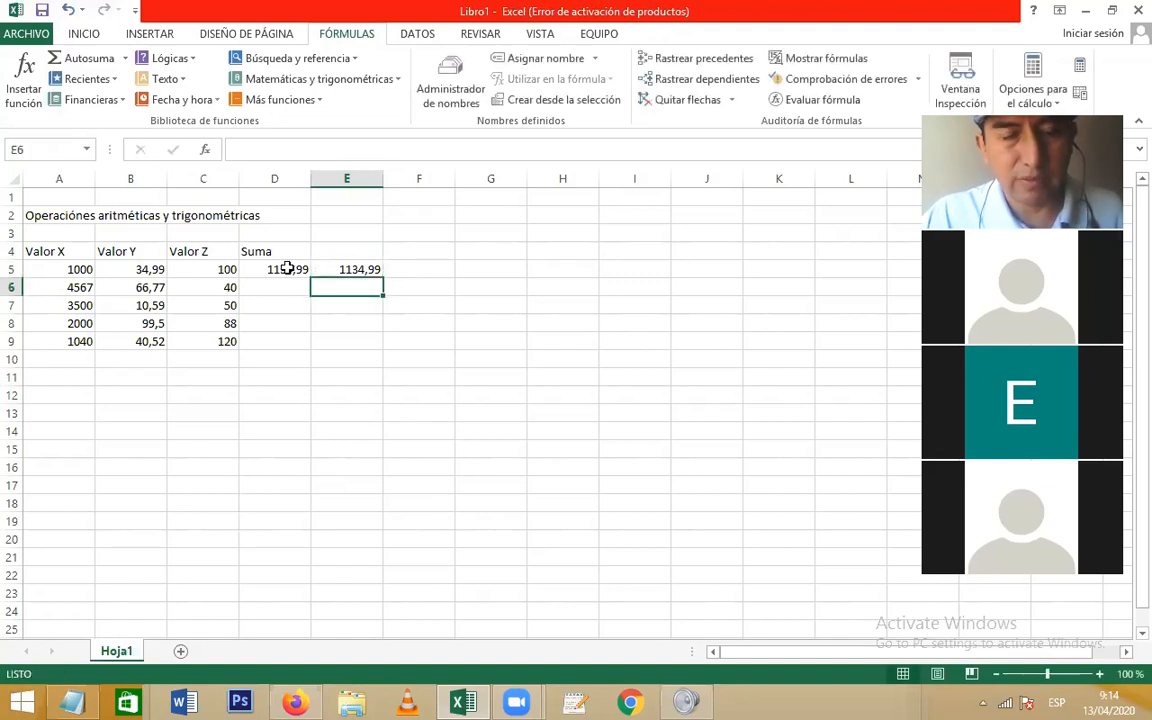
# Step: Compare the formulas in E5 and D5, and fill the D5 sum formula down through D9
pyautogui.click(356, 269)
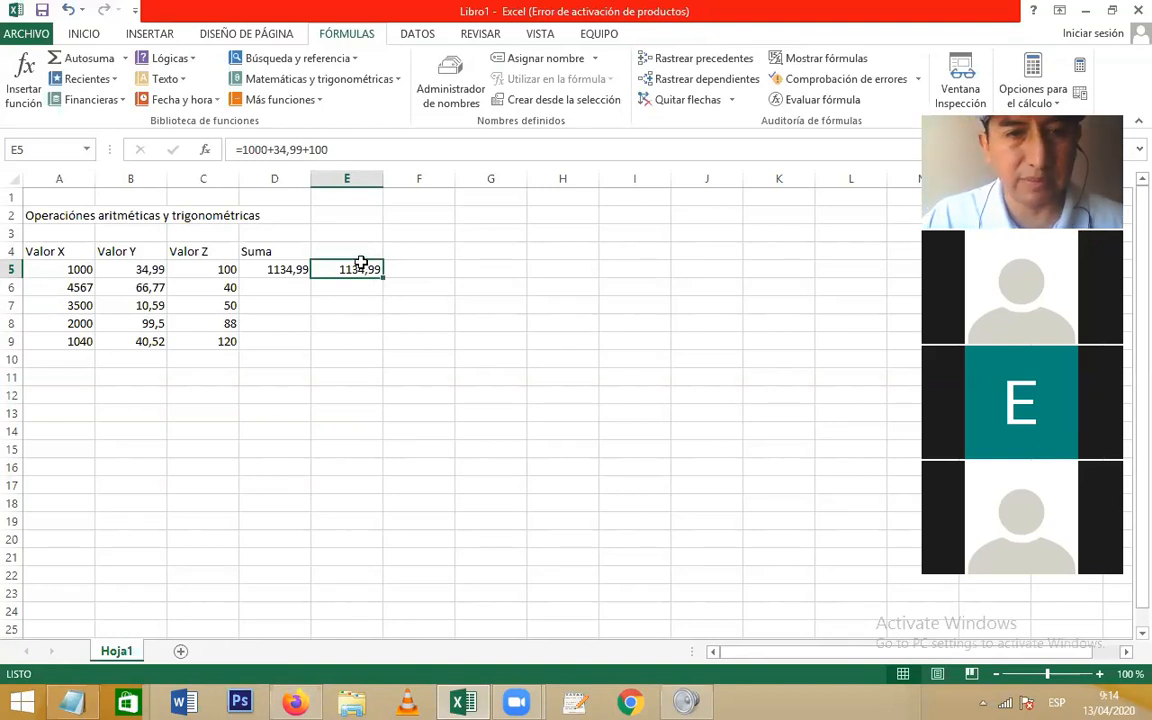
pyautogui.click(298, 270)
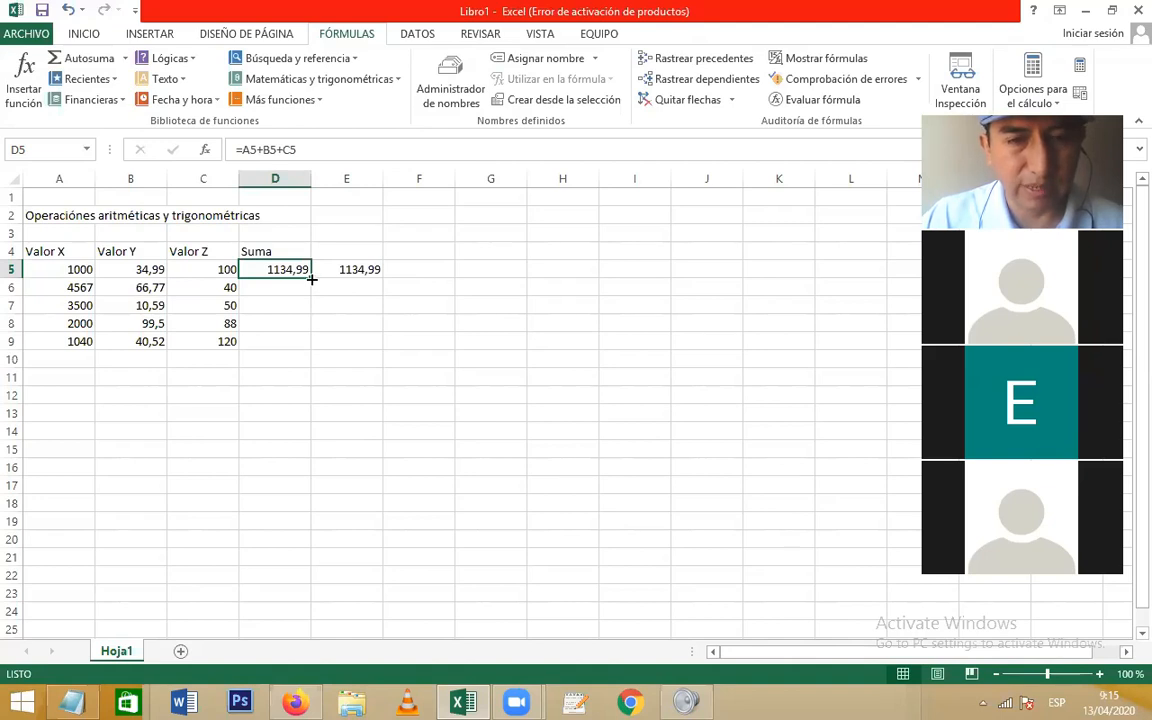
pyautogui.moveTo(311, 281); pyautogui.dragTo(308, 344)
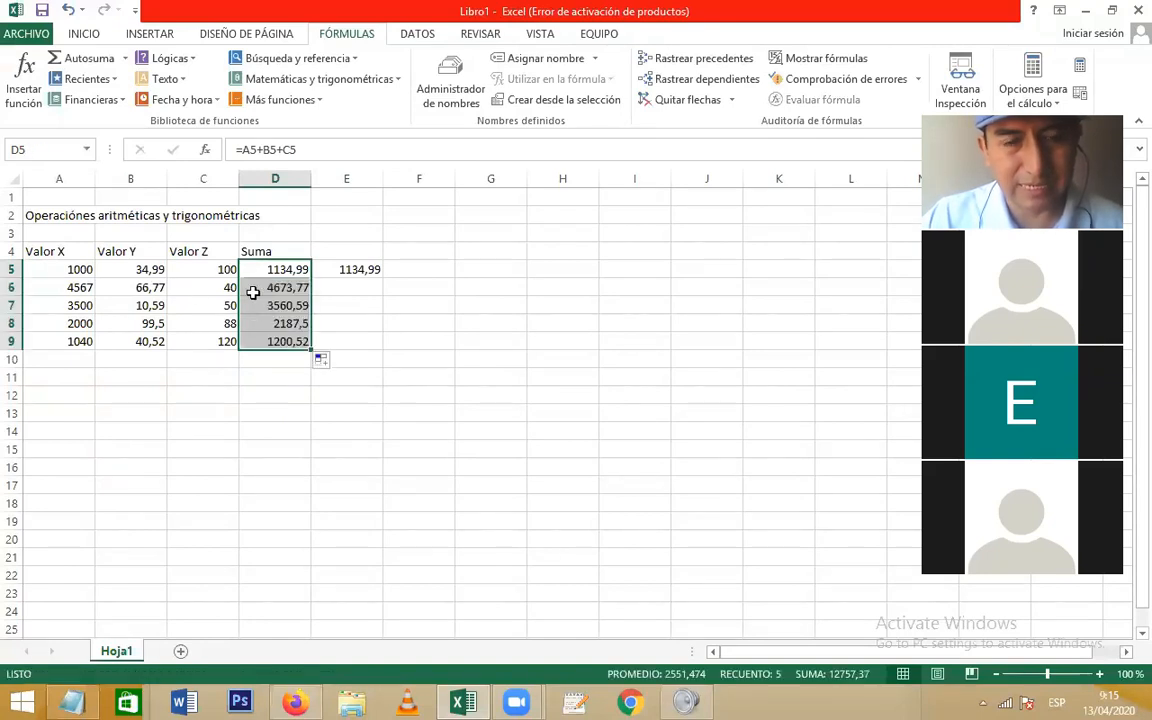
# Step: Try filling the constant-value formula from E5 down to E9, and clear the range E5:E9
pyautogui.click(369, 269)
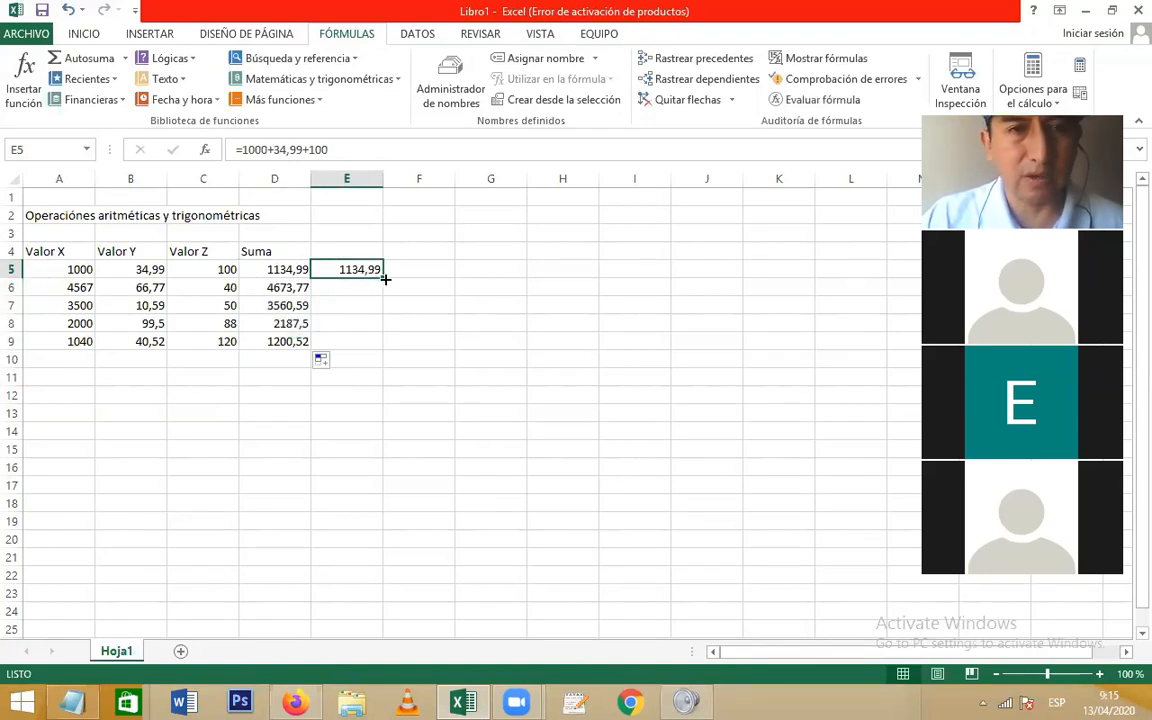
pyautogui.moveTo(384, 277); pyautogui.dragTo(381, 343)
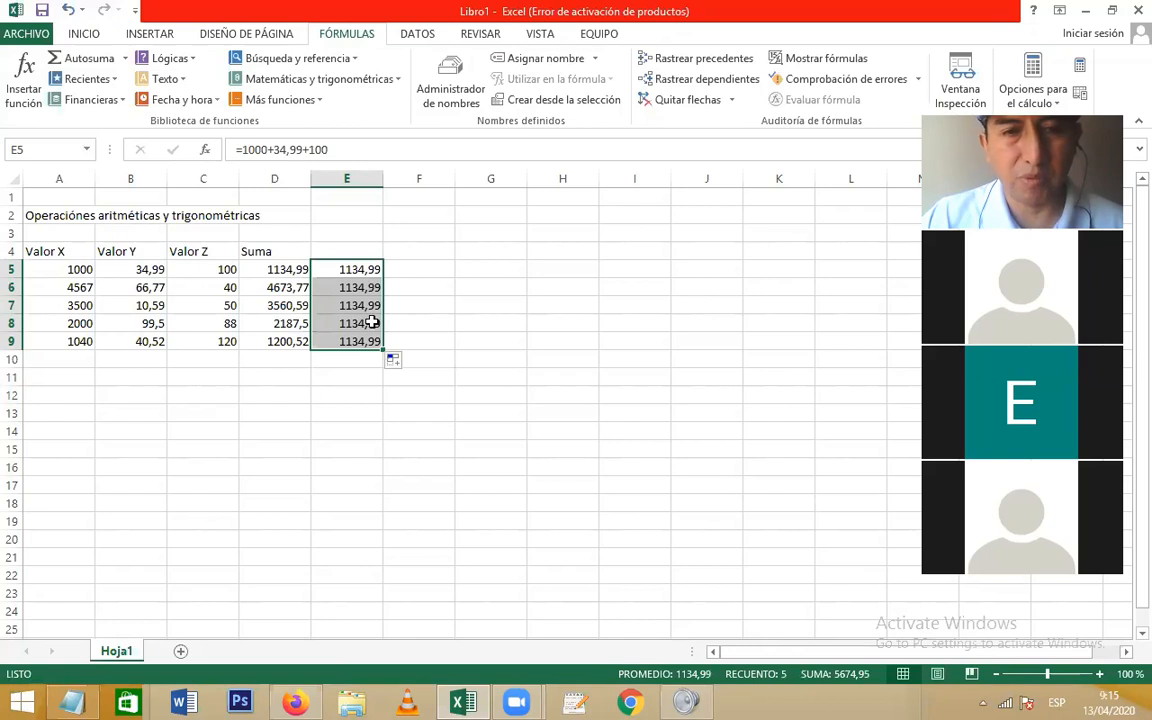
pyautogui.click(372, 323)
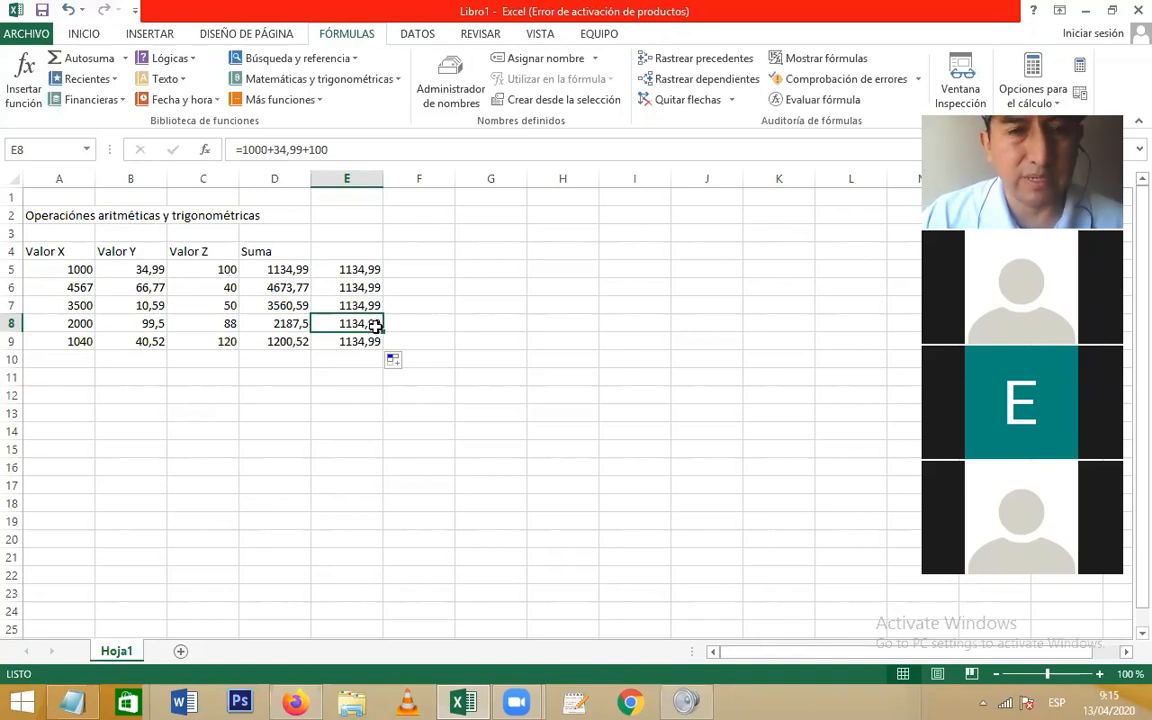
pyautogui.moveTo(368, 270); pyautogui.dragTo(364, 343)
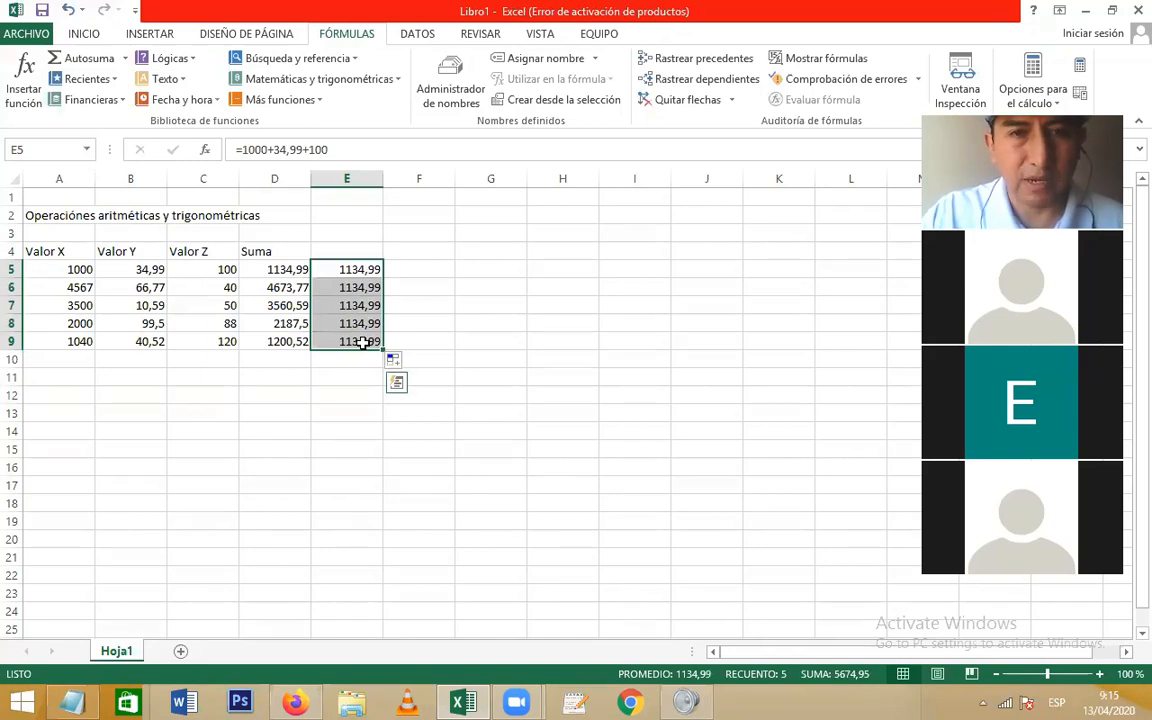
pyautogui.press('Delete')
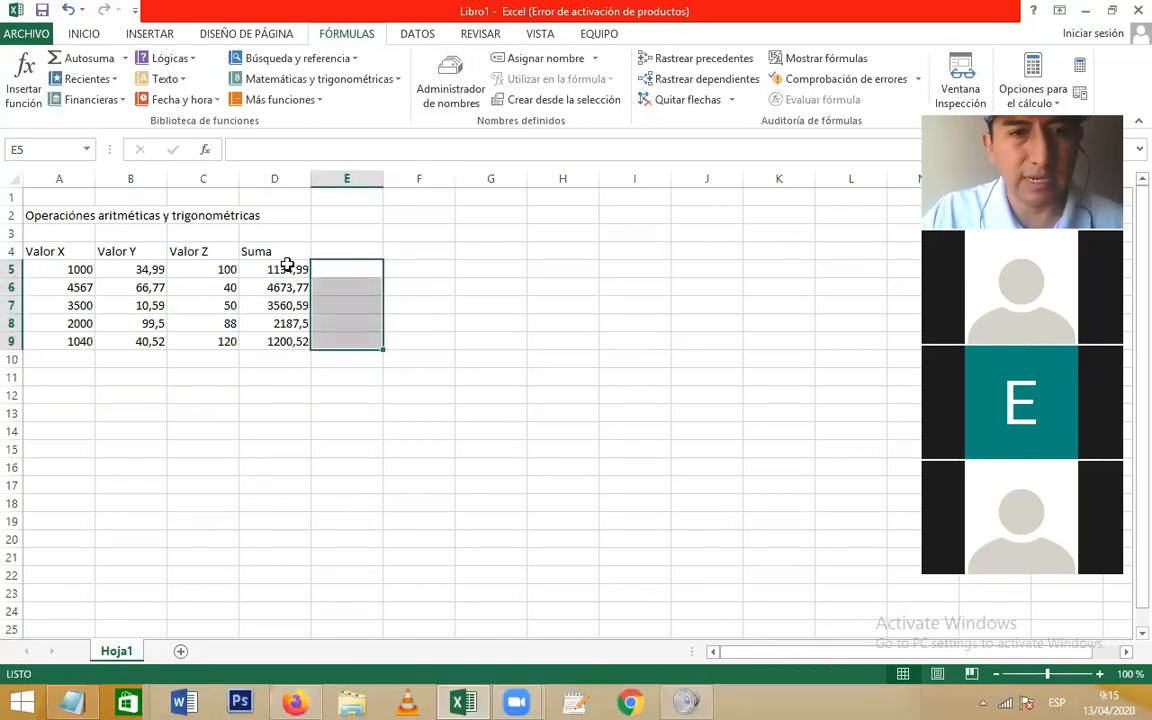
pyautogui.click(286, 266)
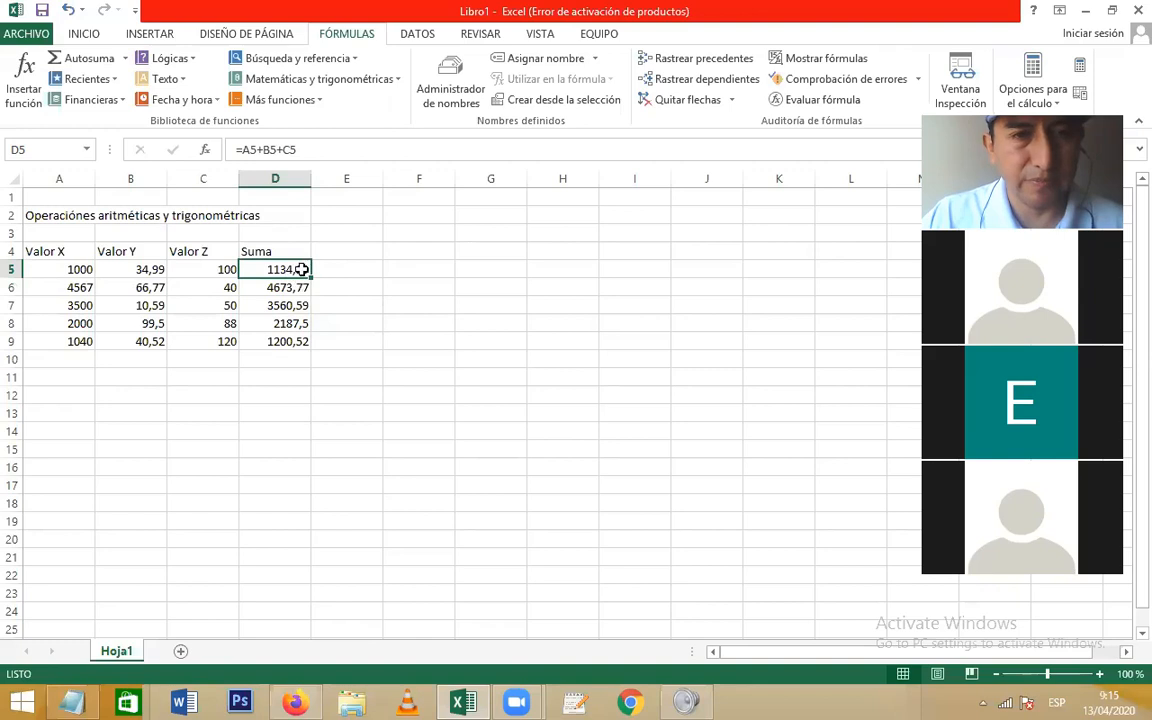
# Step: Add the column heading Resta in cell E4, beside the Suma heading
pyautogui.click(348, 251)
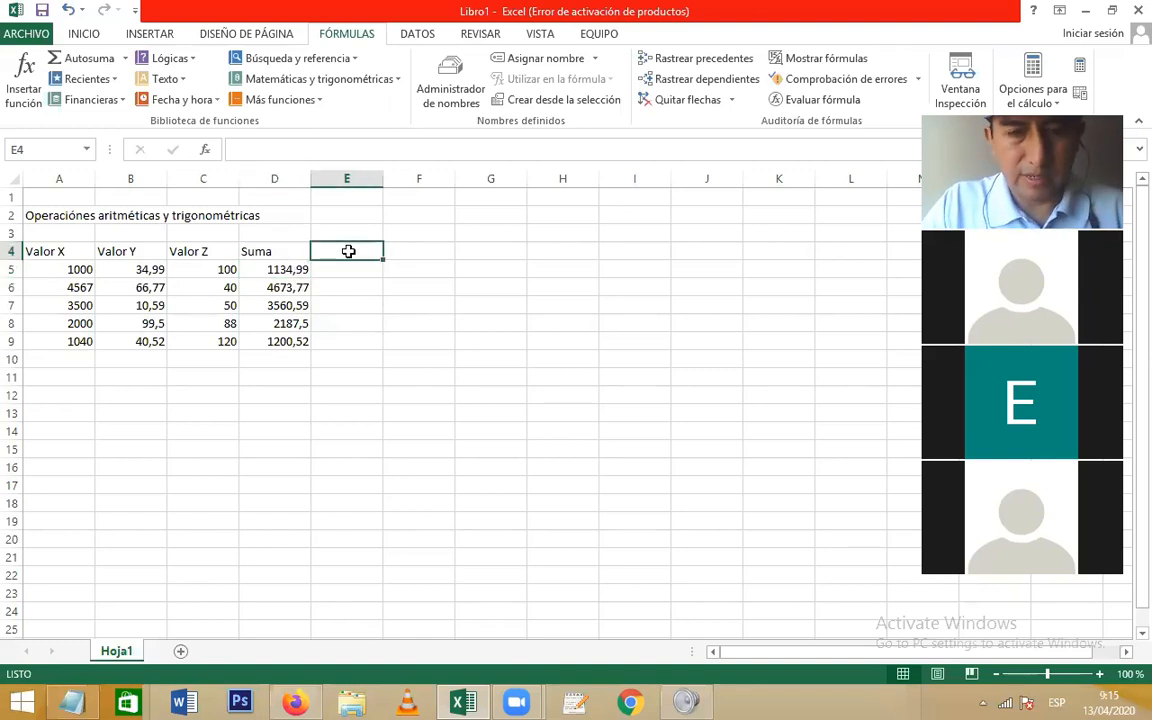
pyautogui.write('Resta')
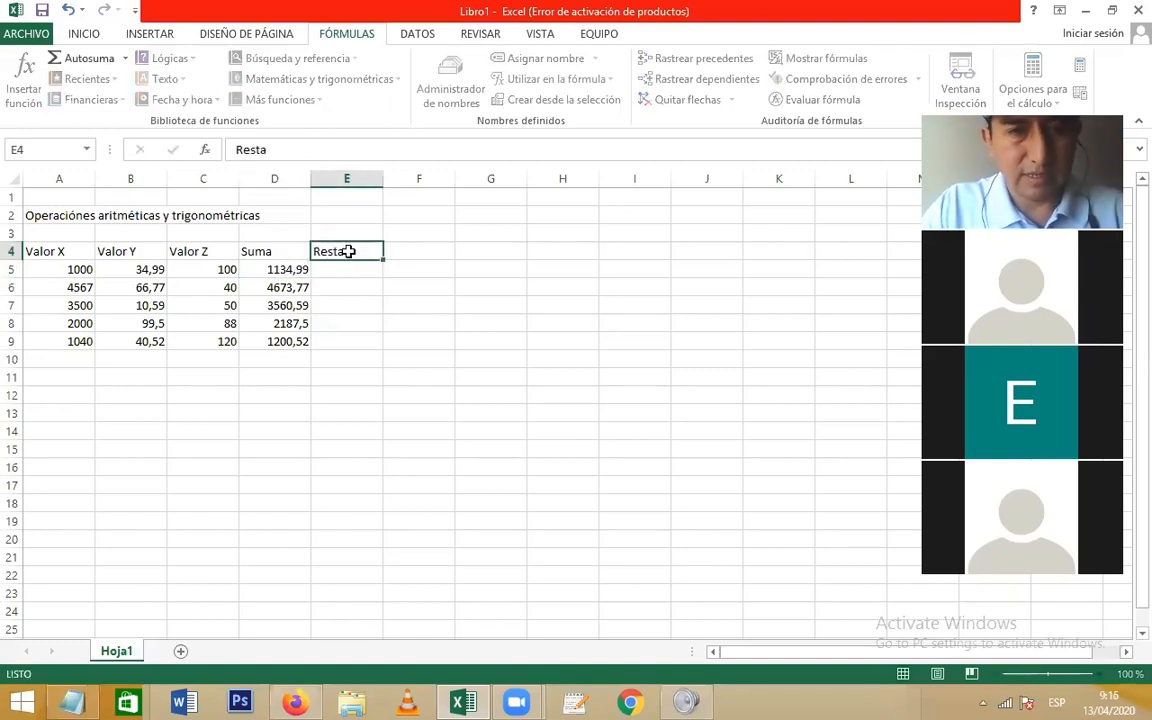
pyautogui.press('Return')
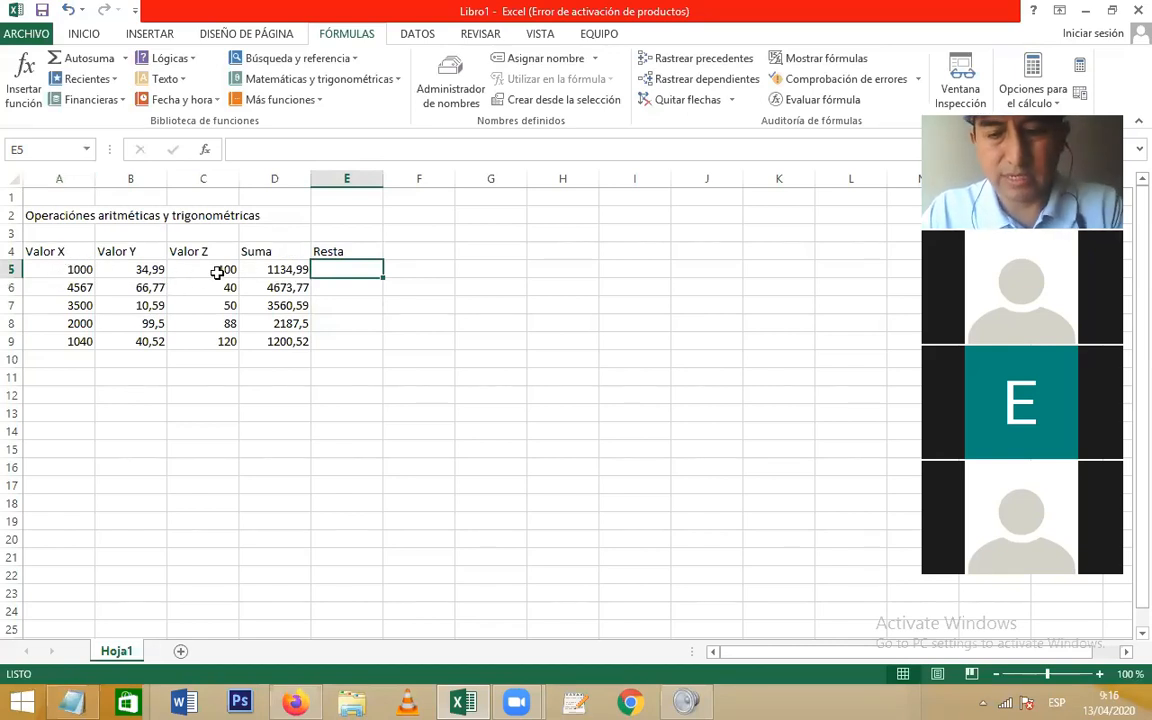
# Step: Subtract Z from X in cell E5 with the formula =A5-C5, and fill it down through E9
pyautogui.write('=')
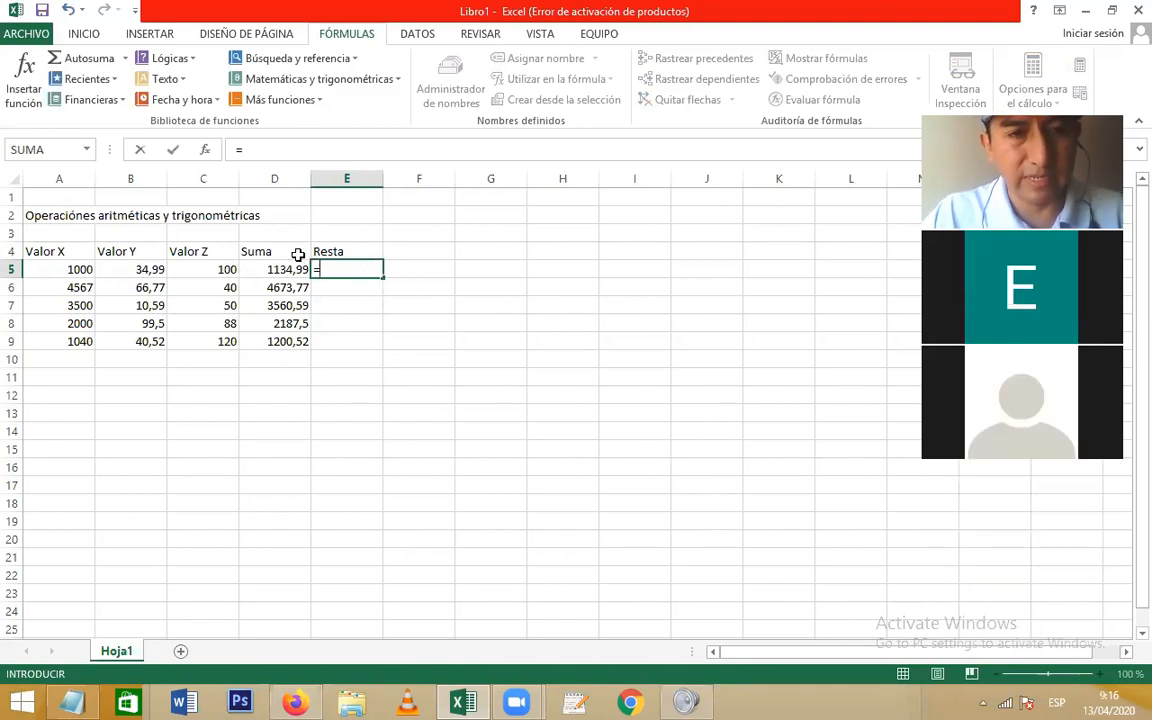
pyautogui.click(60, 270)
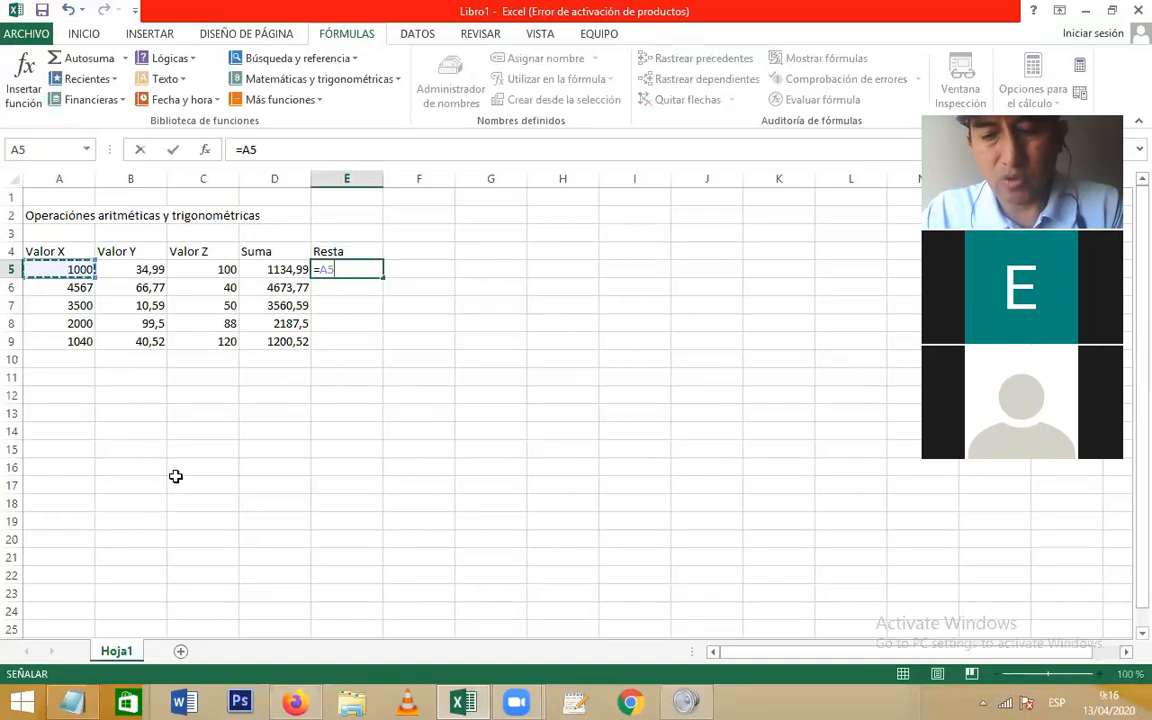
pyautogui.write('-')
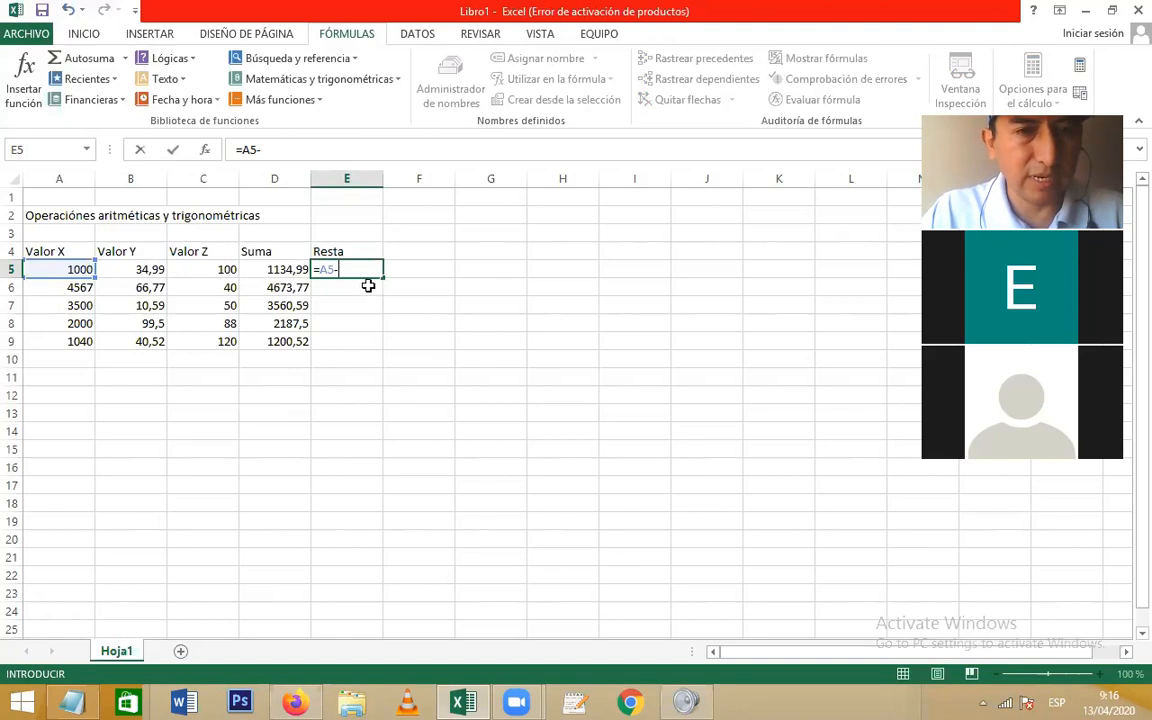
pyautogui.click(213, 269)
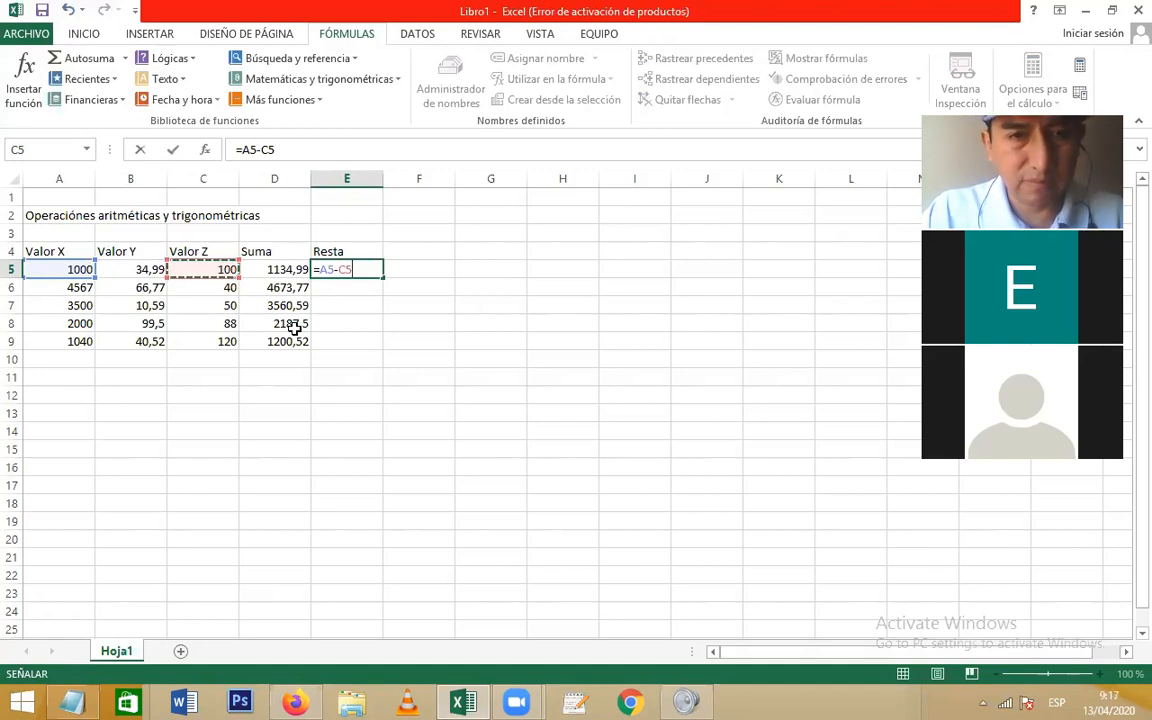
pyautogui.press('Return')
pyautogui.click(359, 267)
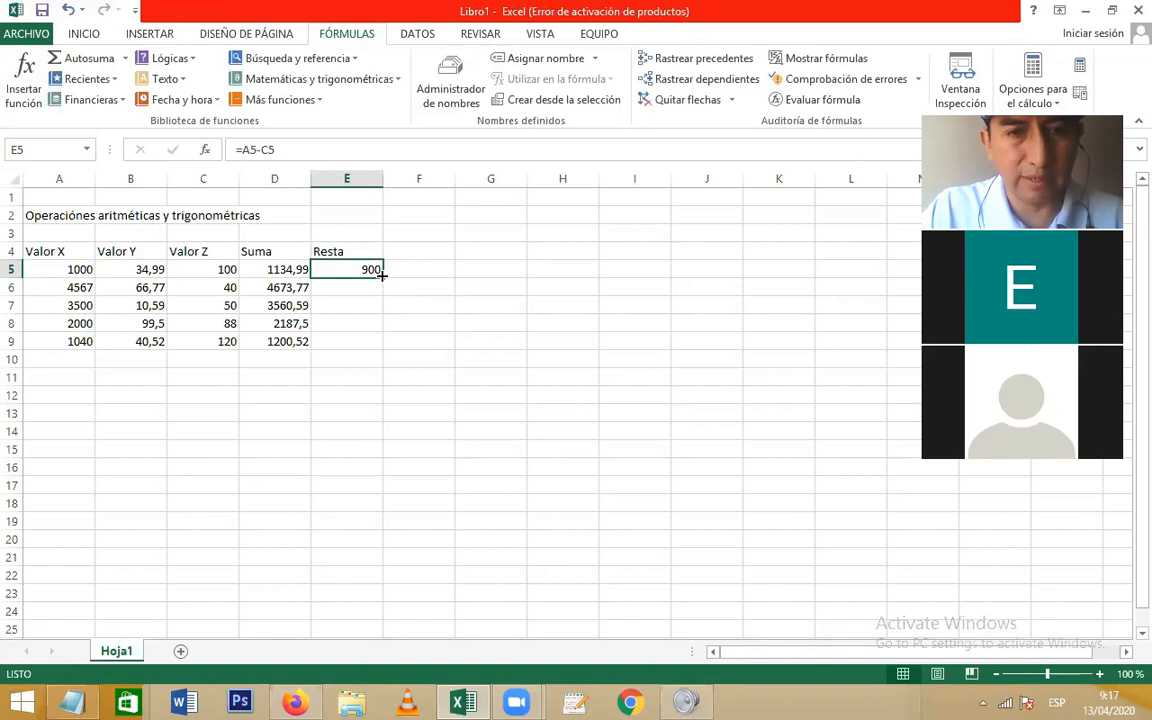
pyautogui.moveTo(381, 274); pyautogui.dragTo(386, 355)
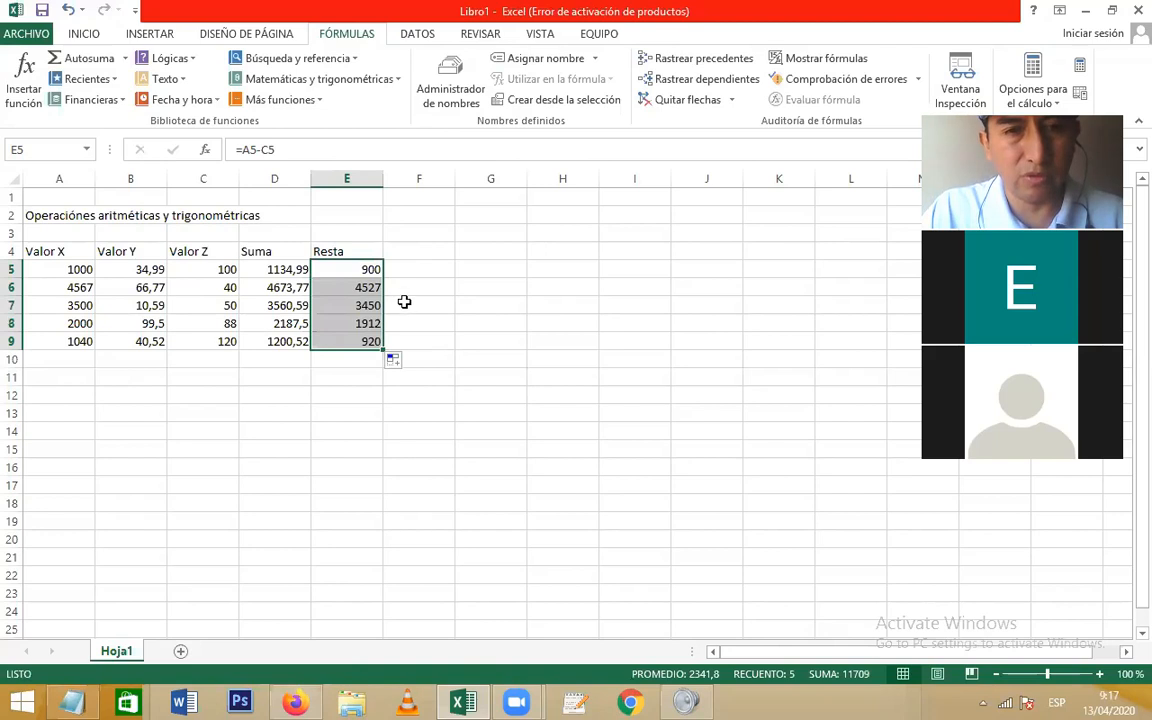
# Step: Add the column heading Multiplicación in cell F4, beside the Resta heading
pyautogui.click(421, 254)
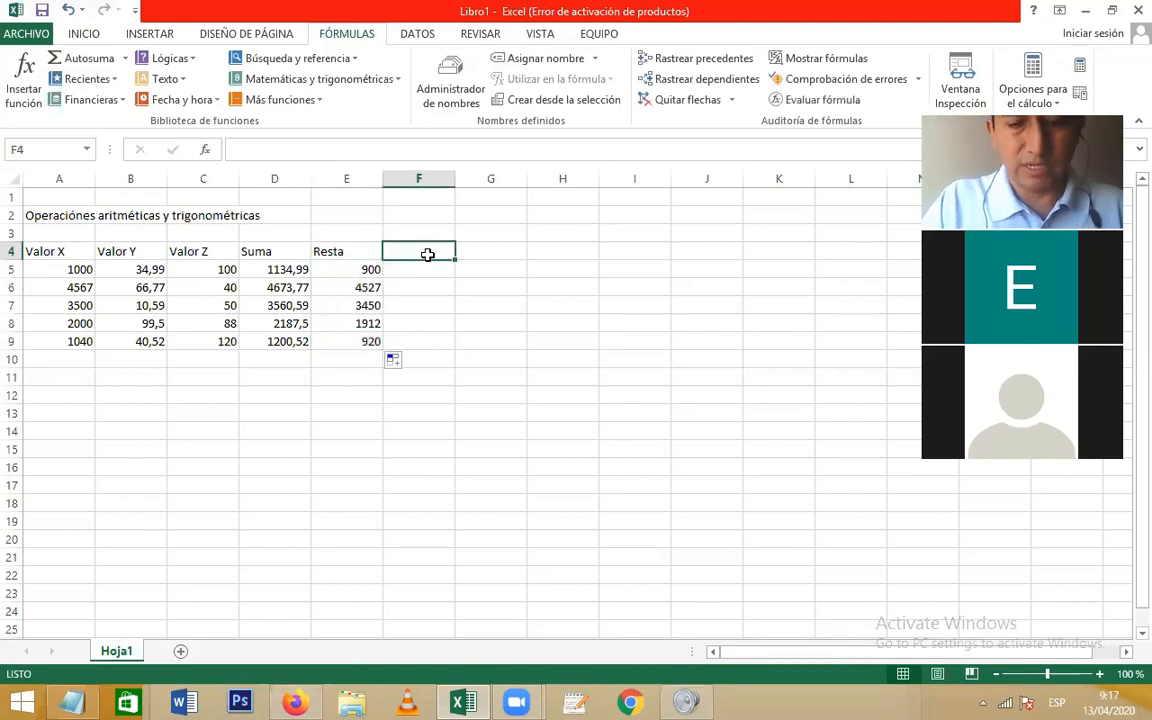
pyautogui.write('Mul')
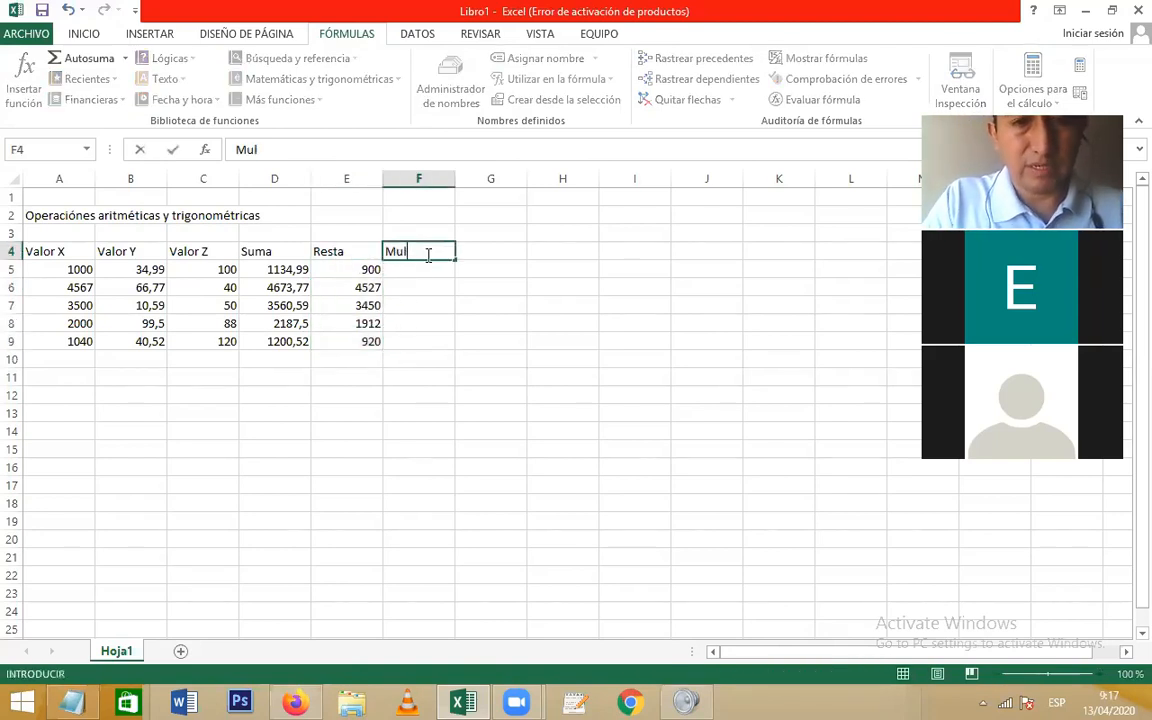
pyautogui.write('tiplicac')
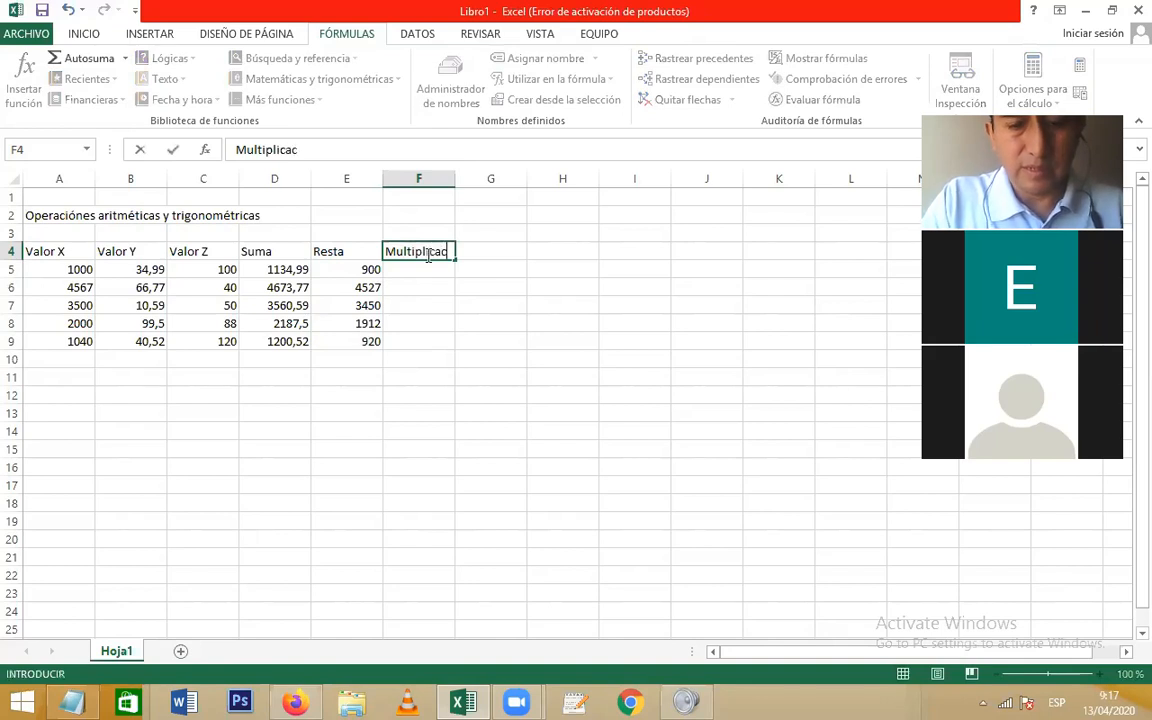
pyautogui.write('ión')
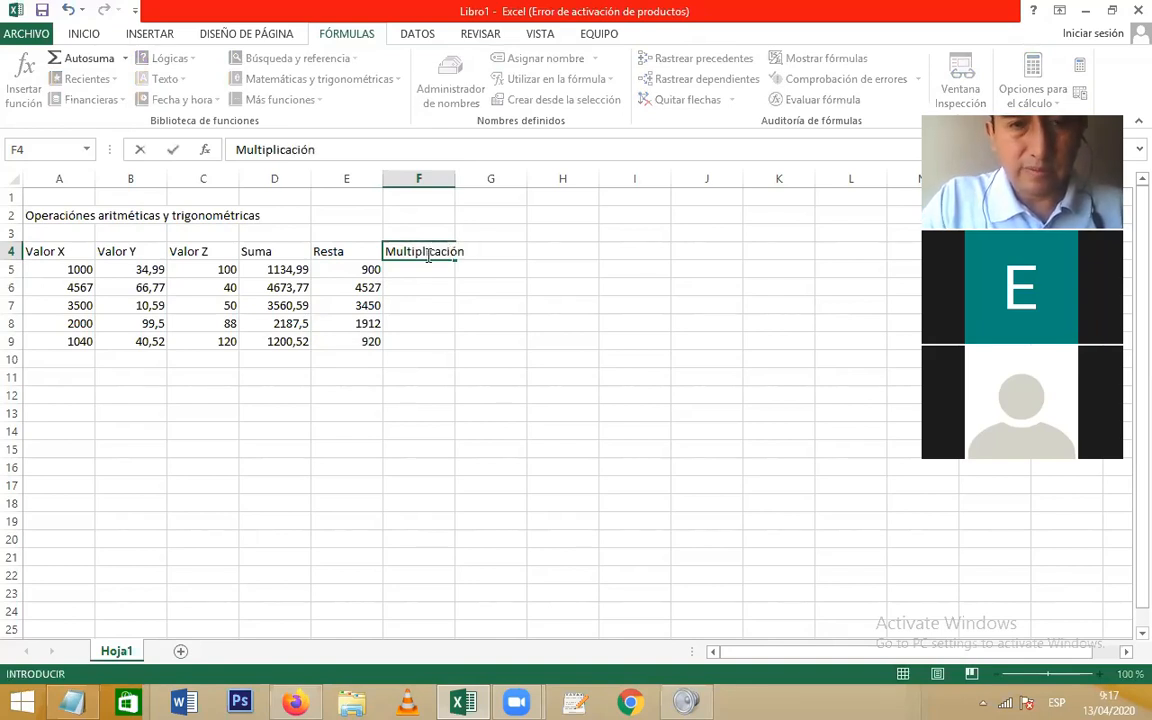
pyautogui.press('Return')
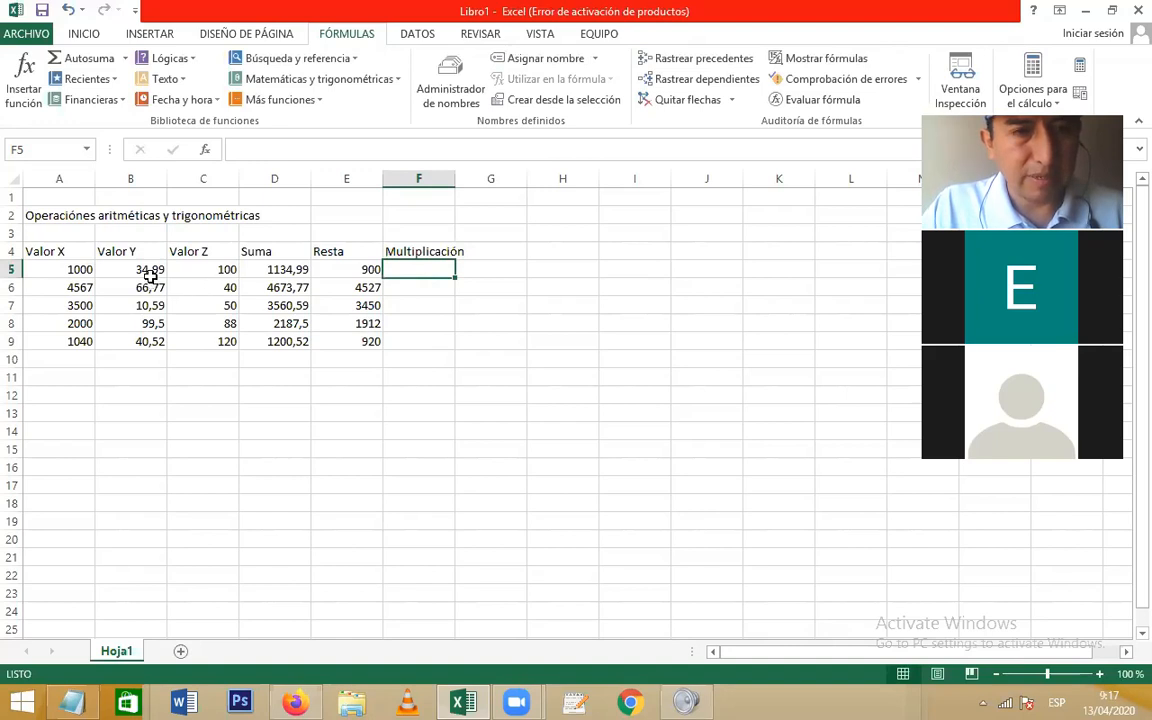
# Step: Write the formula =B5*C5 in cell F5 to multiply Y by Z
pyautogui.click(130, 177)
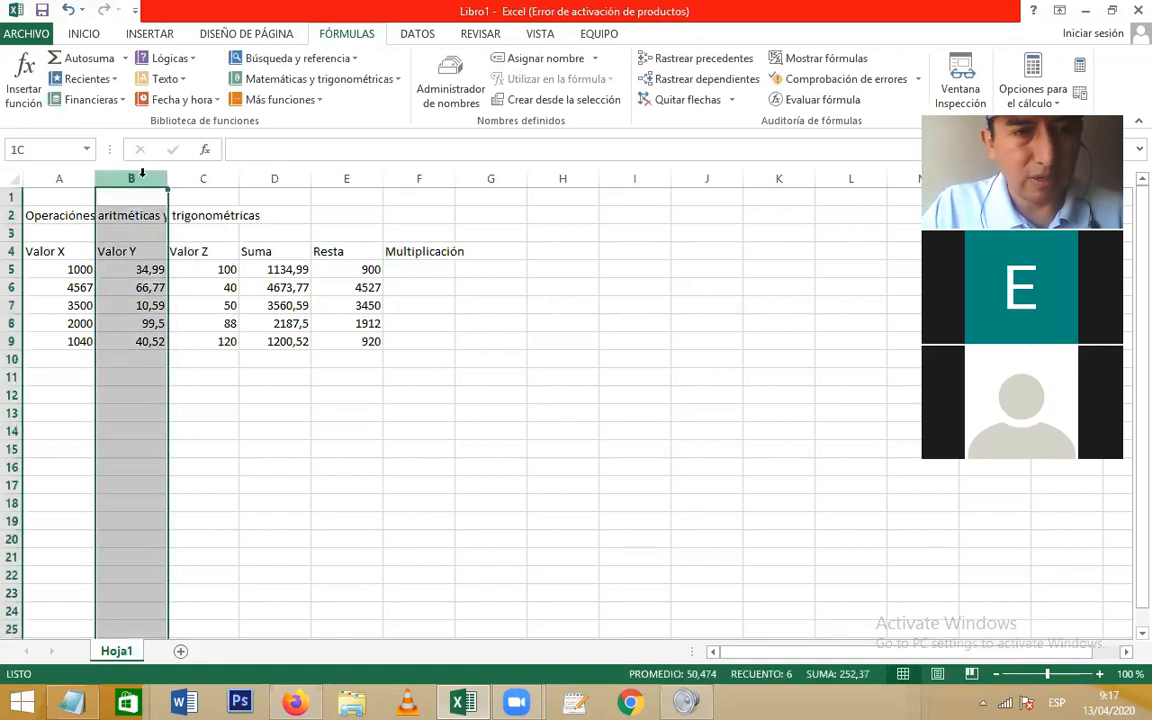
pyautogui.click(187, 178)
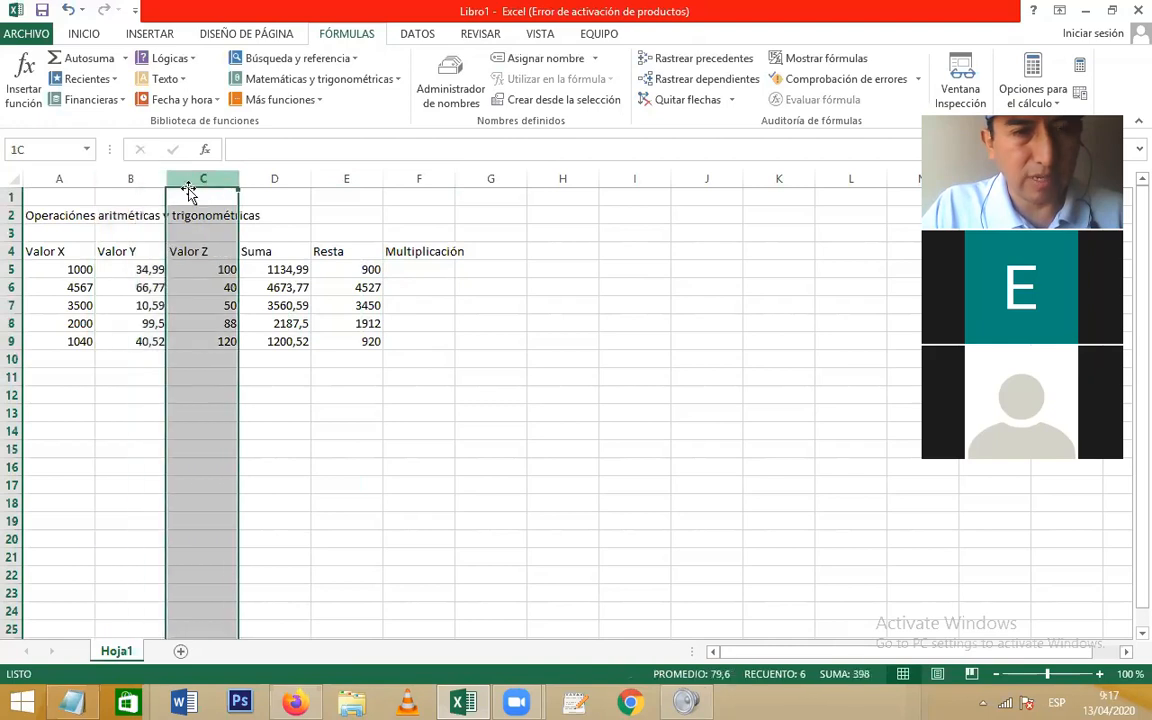
pyautogui.click(430, 268)
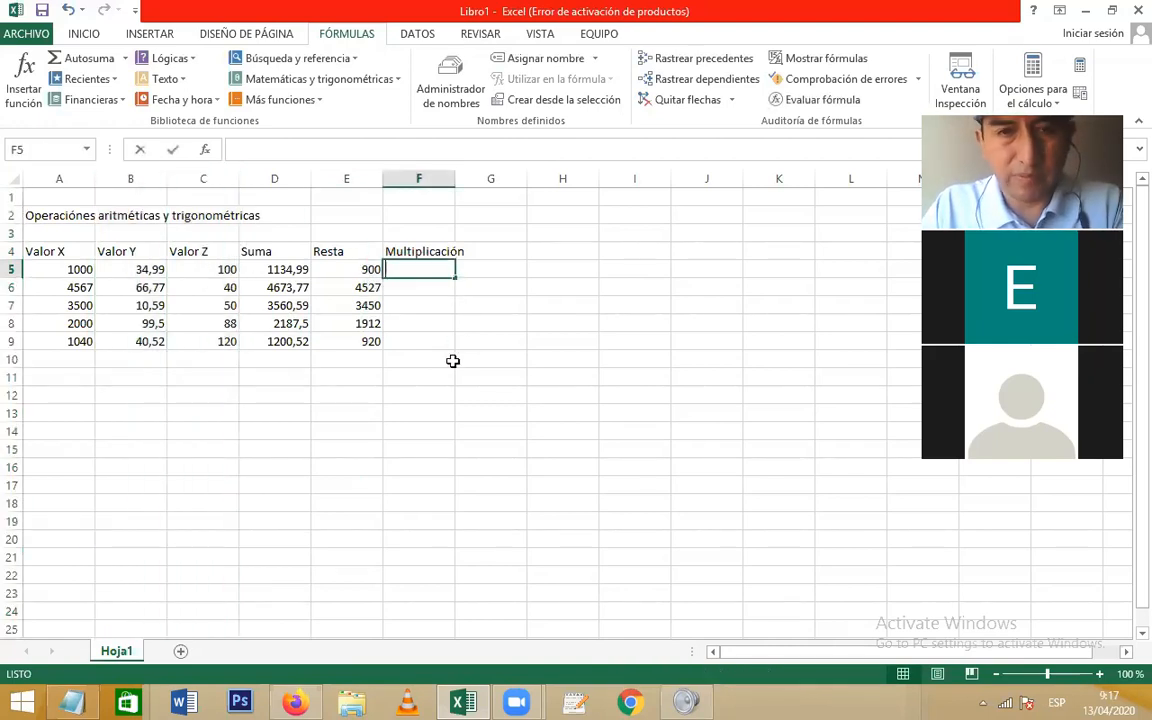
pyautogui.write('=')
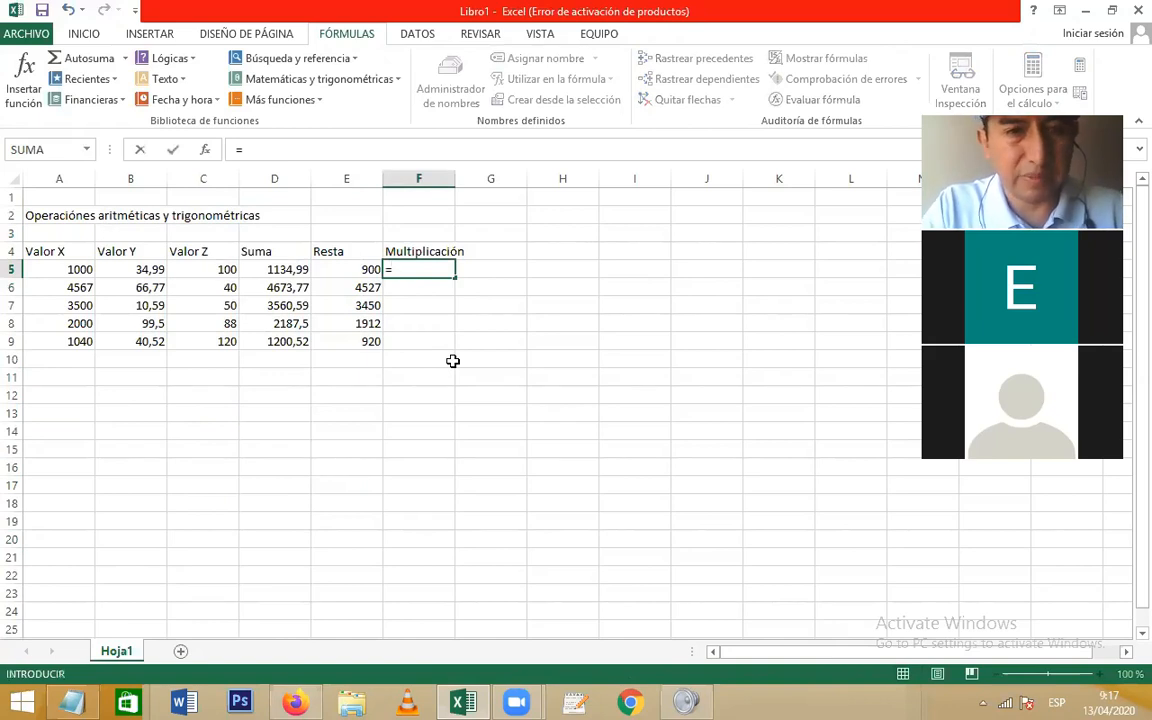
pyautogui.click(142, 271)
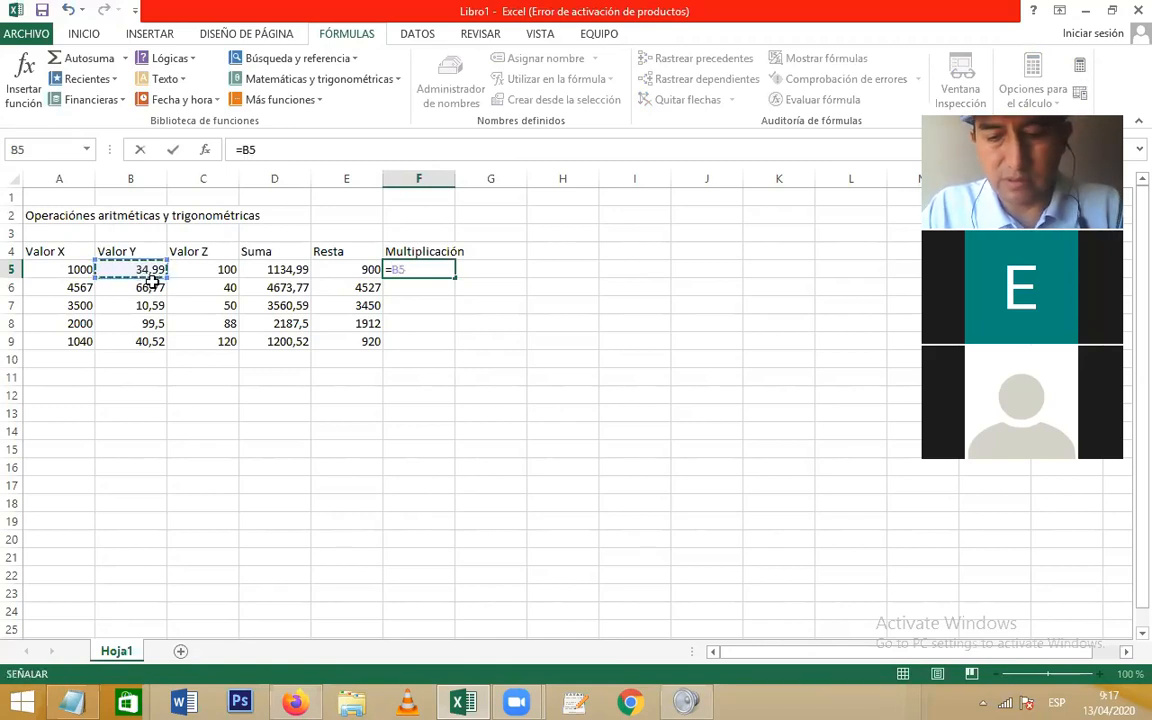
pyautogui.write('*')
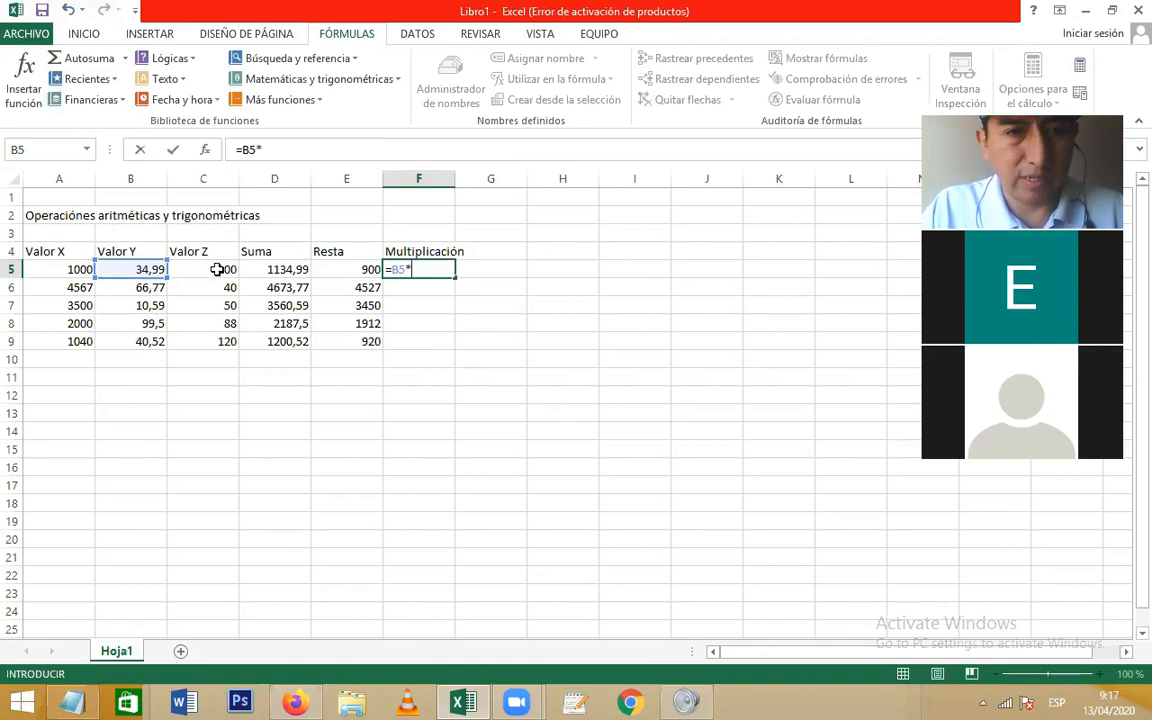
pyautogui.click(222, 270)
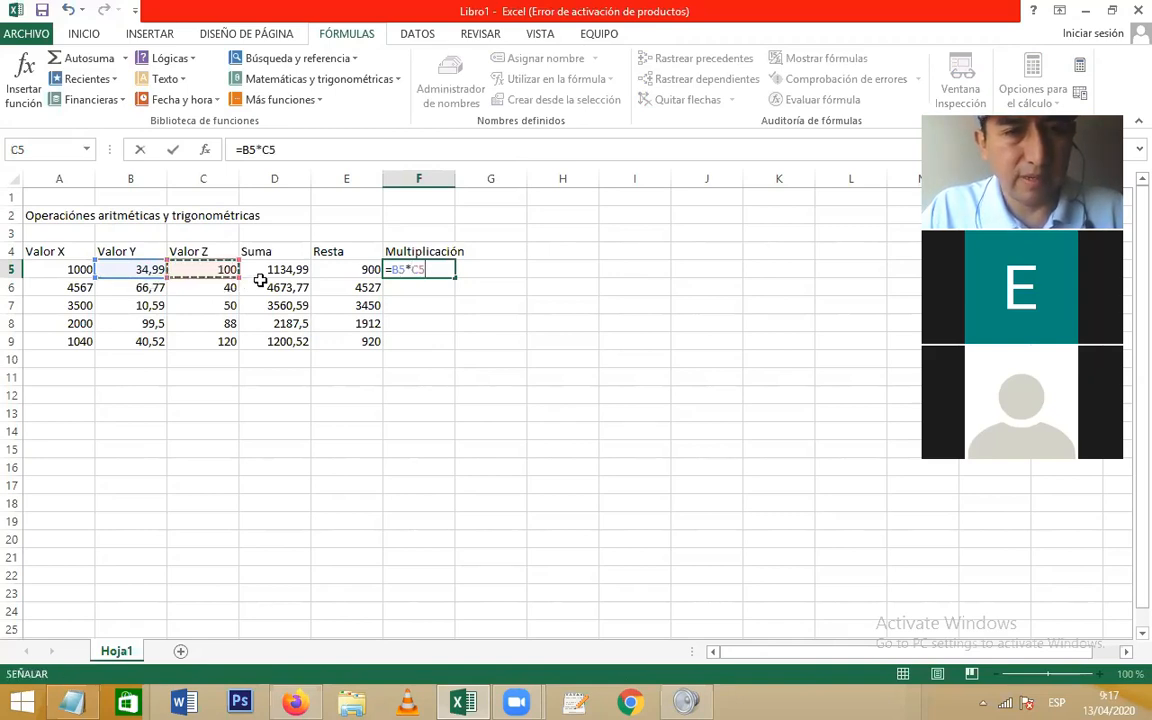
# Step: Shift the second reference of the F5 formula through other cells, return it to C5, and commit the formula =B5*C5
pyautogui.press('Left')
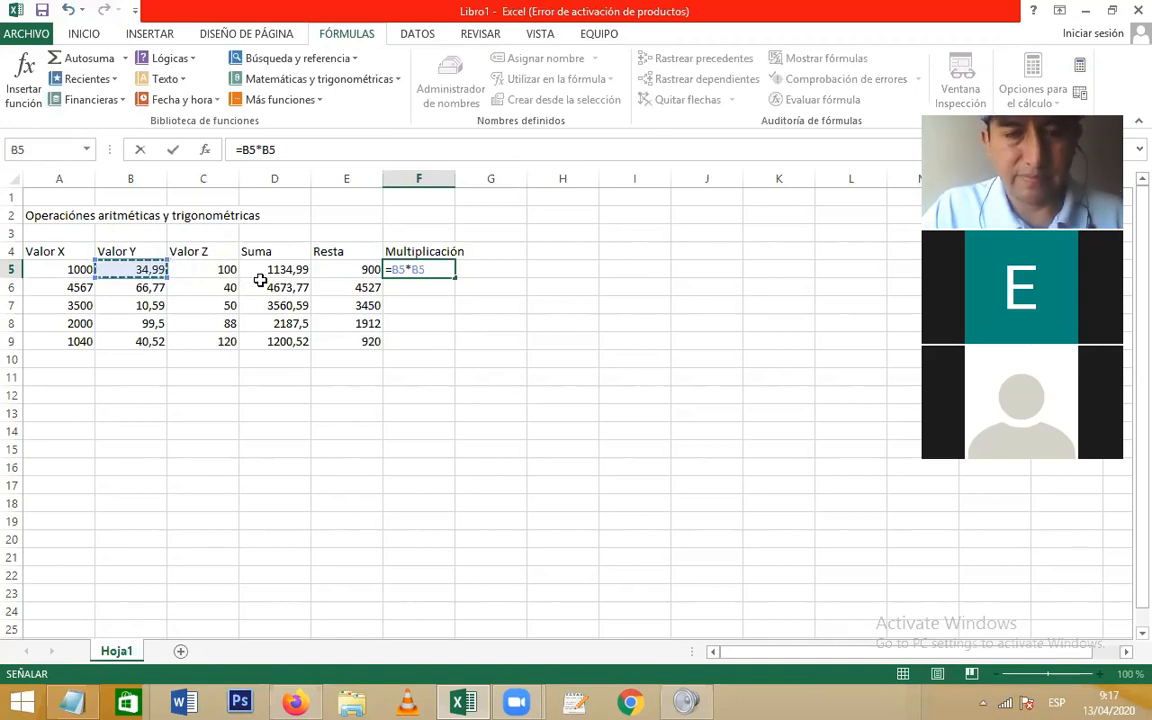
pyautogui.press('Down')
pyautogui.press('Down')
pyautogui.press('Down')
pyautogui.press('Down')
pyautogui.press('Right')
pyautogui.press('Right')
pyautogui.press('Up')
pyautogui.press('Up')
pyautogui.press('Up')
pyautogui.press('Down')
pyautogui.press('Down')
pyautogui.press('Down')
pyautogui.press('Up')
pyautogui.press('Up')
pyautogui.press('Up')
pyautogui.press('Down')
pyautogui.press('Down')
pyautogui.press('Left')
pyautogui.press('Down')
pyautogui.press('Down')
pyautogui.press('Right')
pyautogui.press('Right')
pyautogui.press('Up')
pyautogui.press('Up')
pyautogui.press('Up')
pyautogui.press('Up')
pyautogui.press('Left')
pyautogui.press('Up')
pyautogui.press('Left')
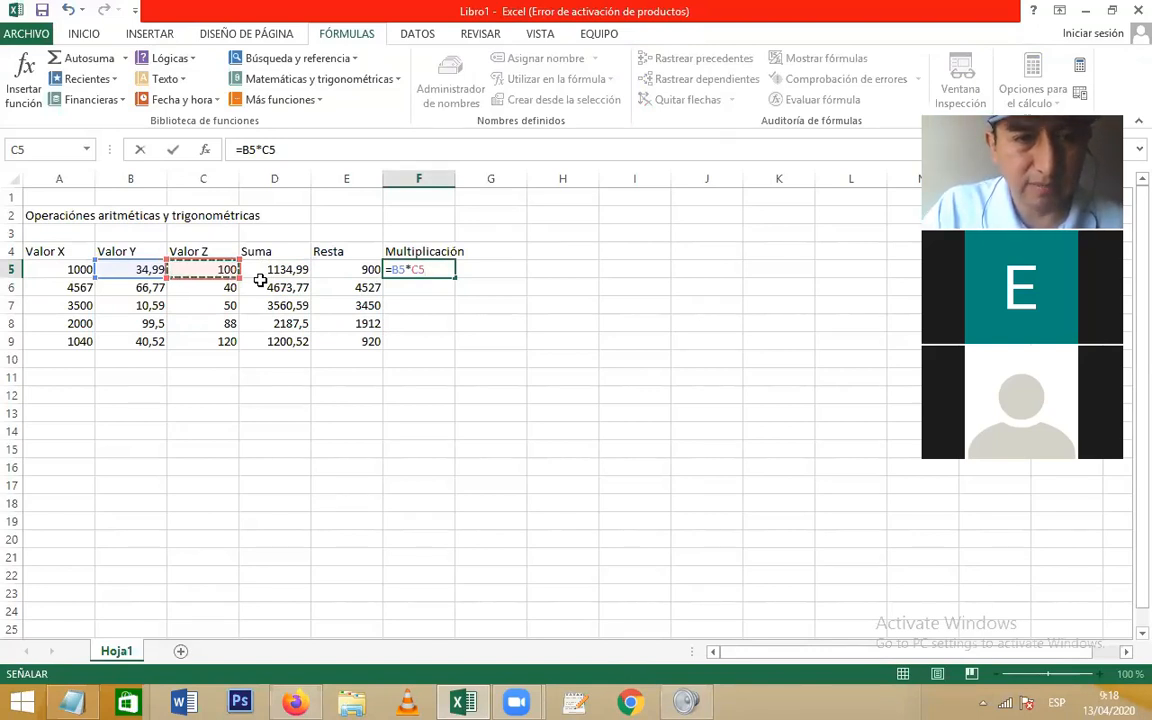
pyautogui.press('Return')
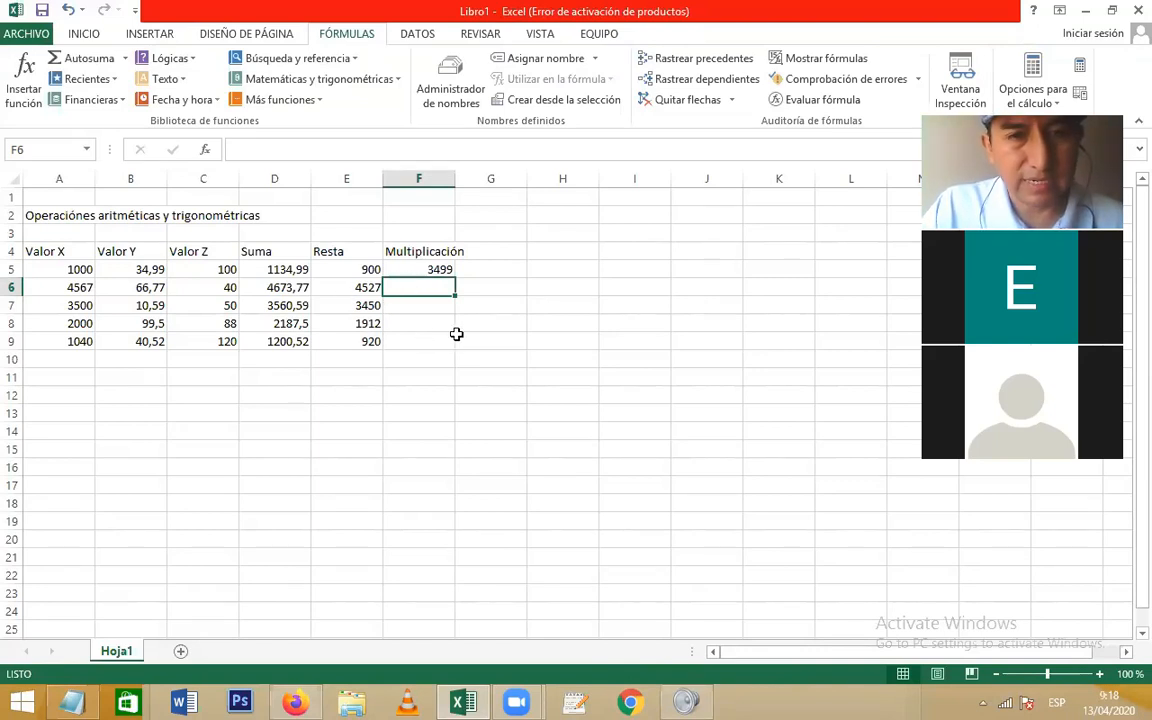
# Step: Copy the multiplication formula from F5 and paste it over the range F5:F9
pyautogui.press('Down')
pyautogui.press('Down')
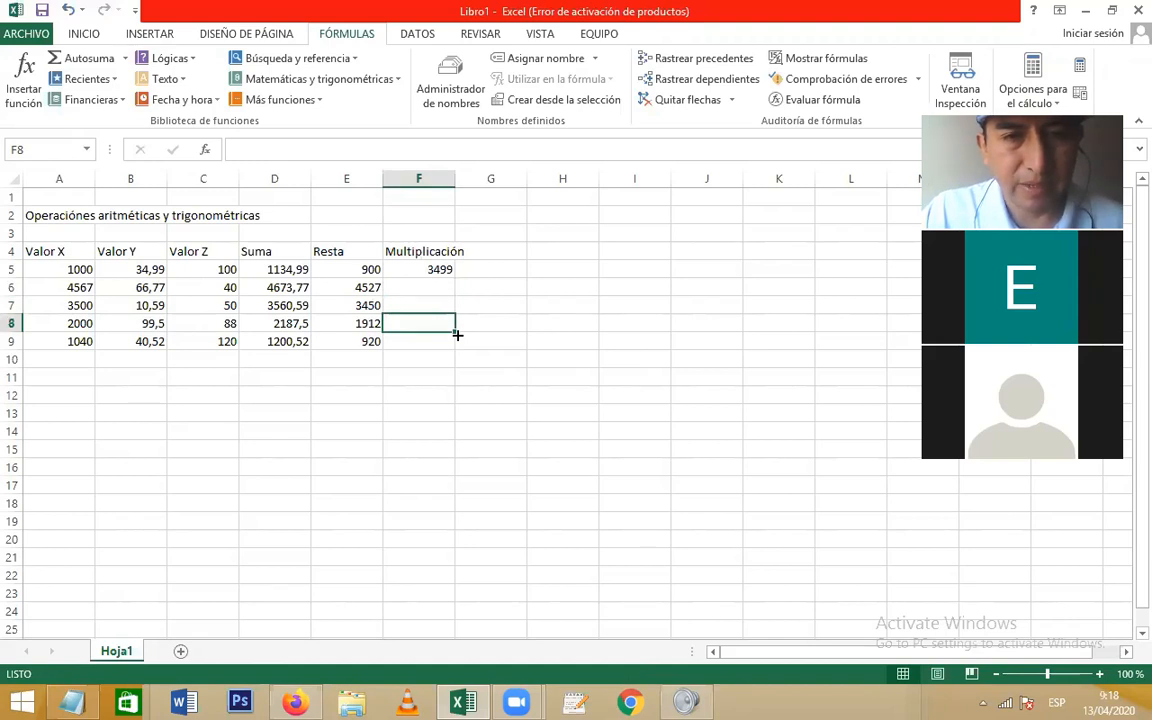
pyautogui.press('Up')
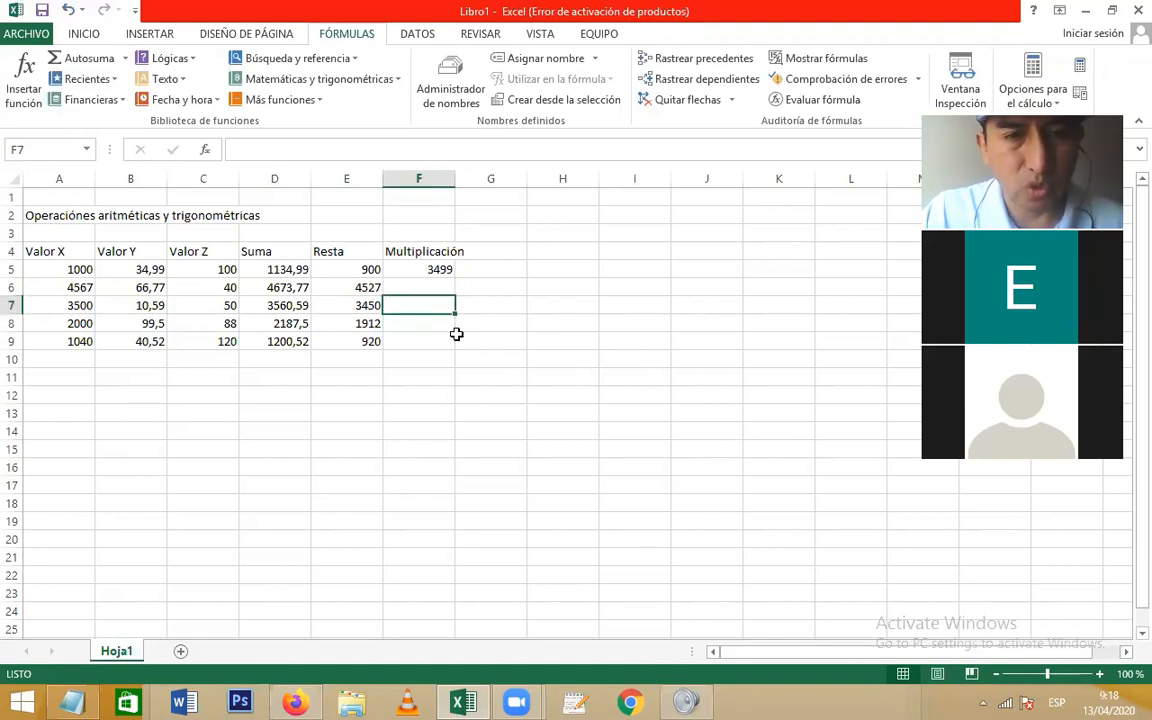
pyautogui.press('Up')
pyautogui.press('Up')
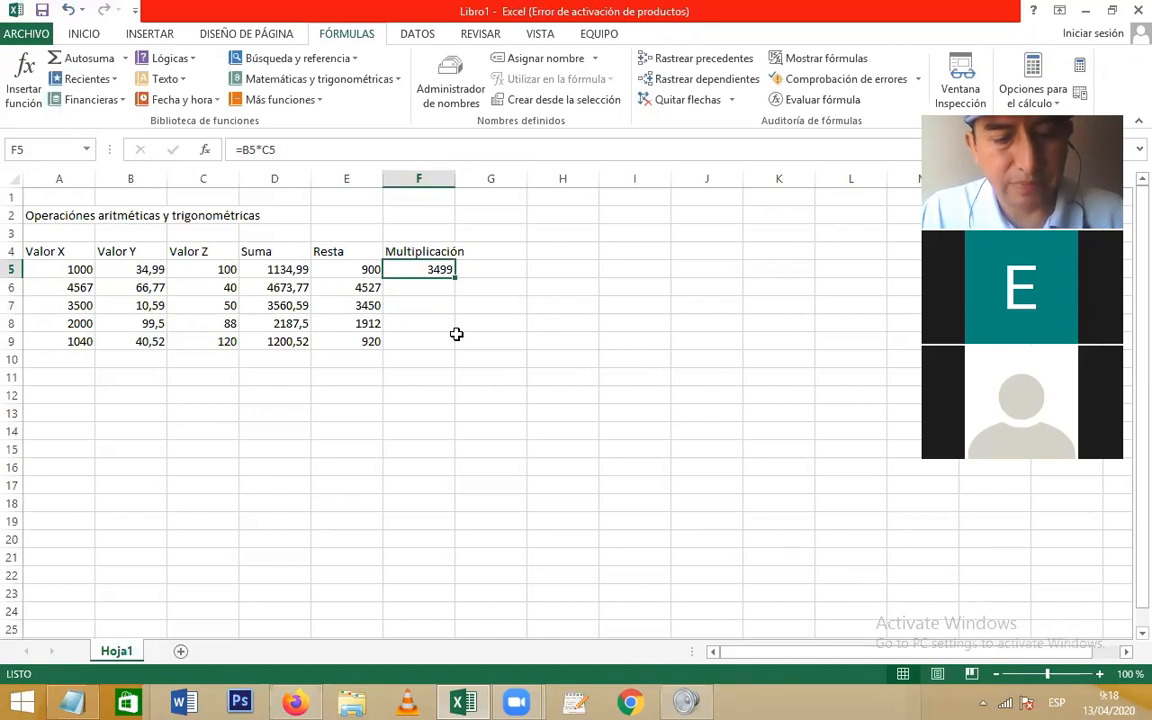
pyautogui.hotkey('ctrl', 'c')
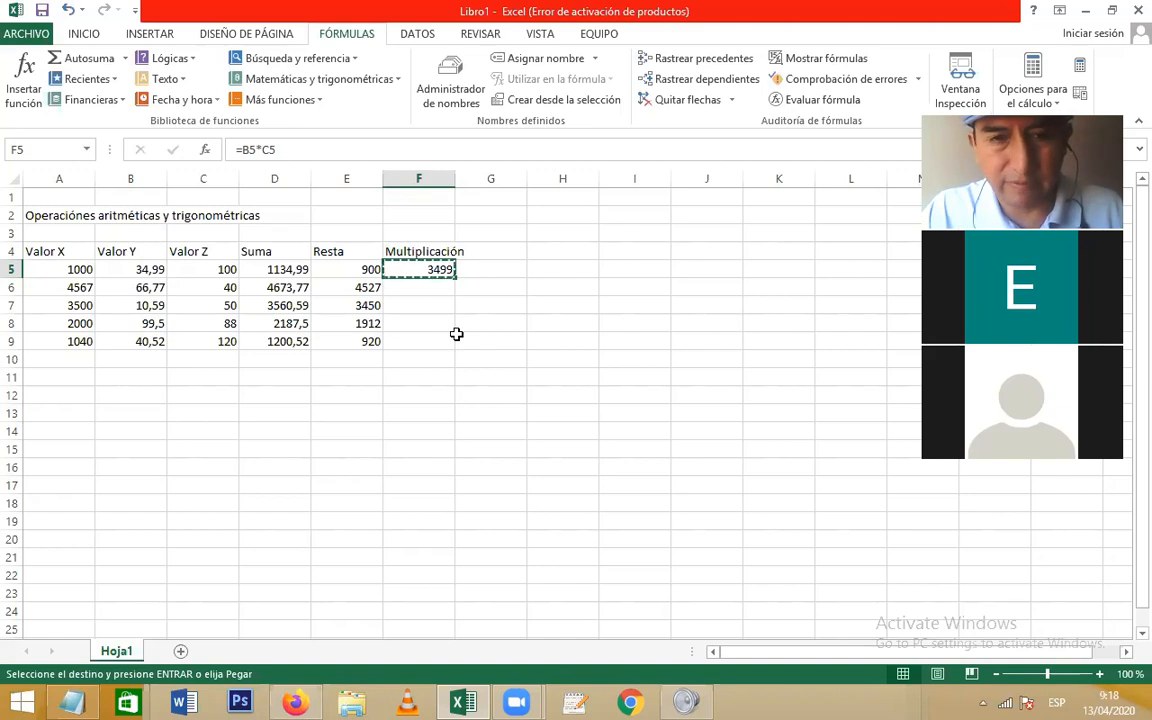
pyautogui.hotkey('shift', 'Down')
pyautogui.hotkey('shift', 'Down')
pyautogui.hotkey('shift', 'Down')
pyautogui.hotkey('shift', 'Down')
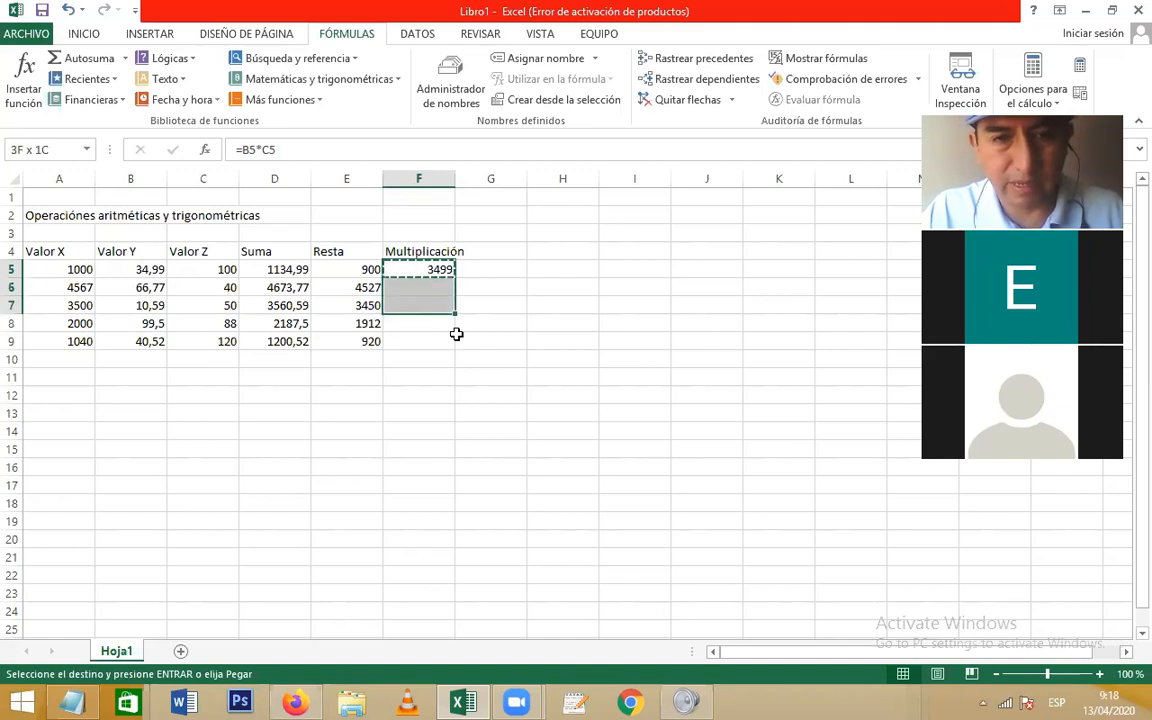
pyautogui.hotkey('shift', 'Down')
pyautogui.hotkey('shift', 'Down')
pyautogui.hotkey('shift', 'Down')
pyautogui.hotkey('shift', 'Down')
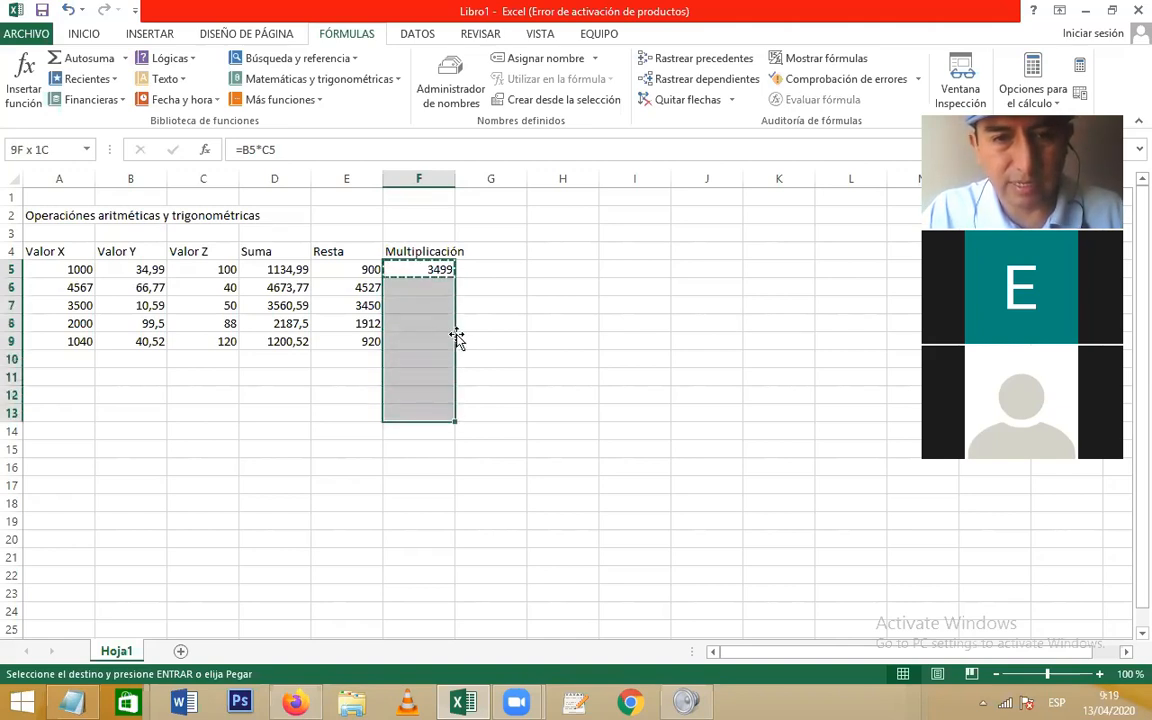
pyautogui.hotkey('shift', 'Right')
pyautogui.hotkey('shift', 'Right')
pyautogui.hotkey('shift', 'Down')
pyautogui.moveTo(456, 334); pyautogui.dragTo(457, 340)
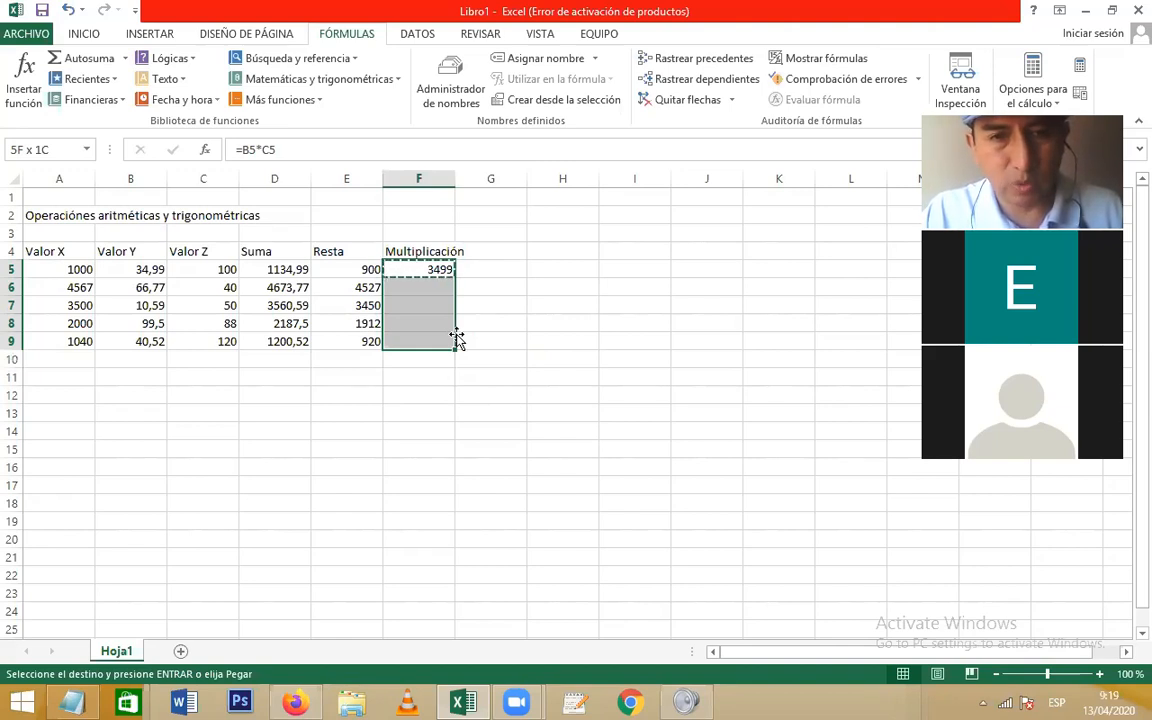
pyautogui.moveTo(456, 338); pyautogui.dragTo(456, 338)
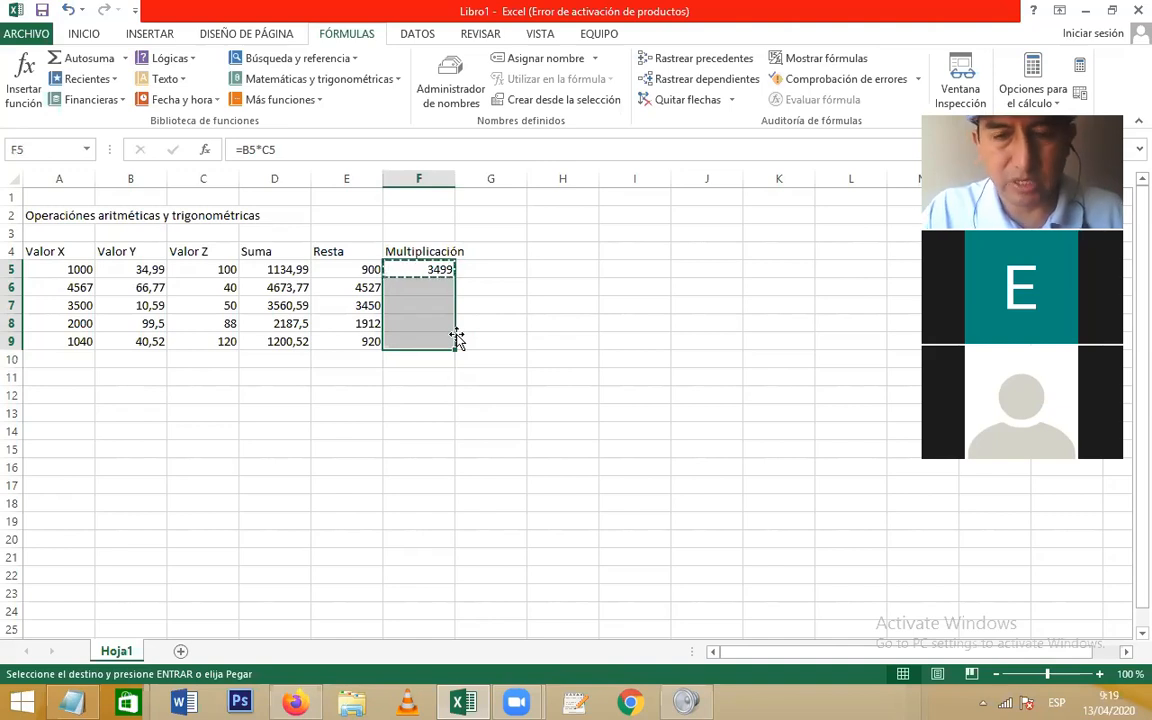
pyautogui.press('Return')
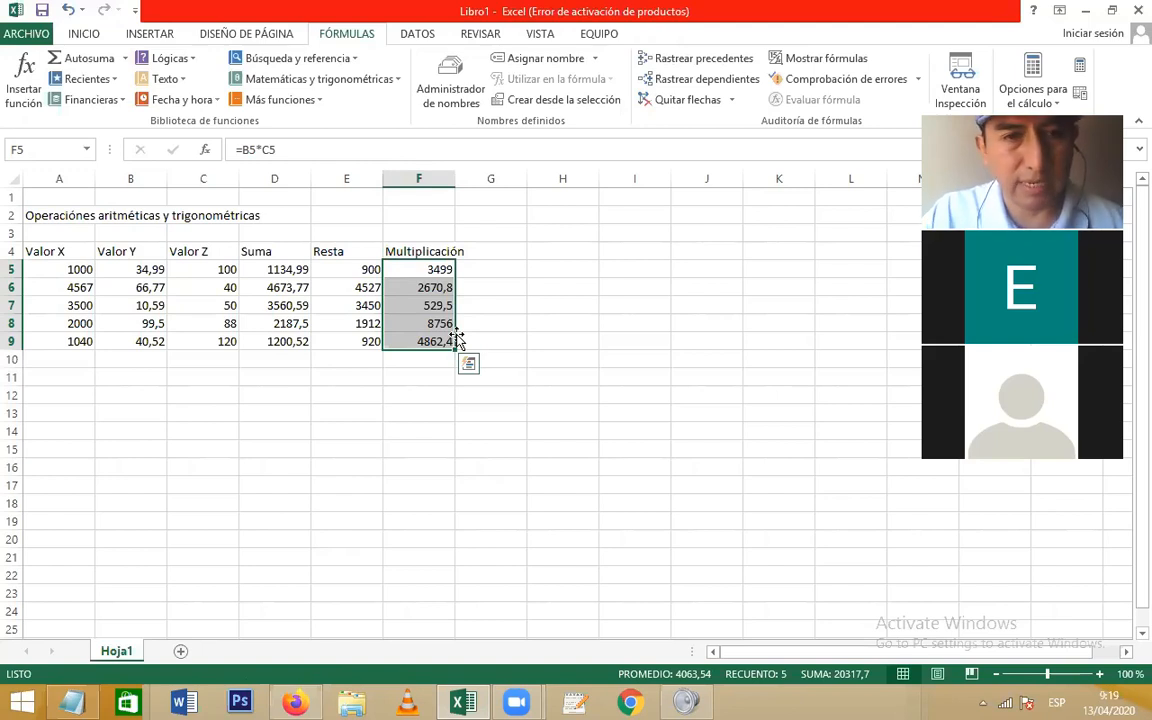
# Step: Add the column heading división in cell G4, beside the Multiplicación heading
pyautogui.press('Down')
pyautogui.press('Up')
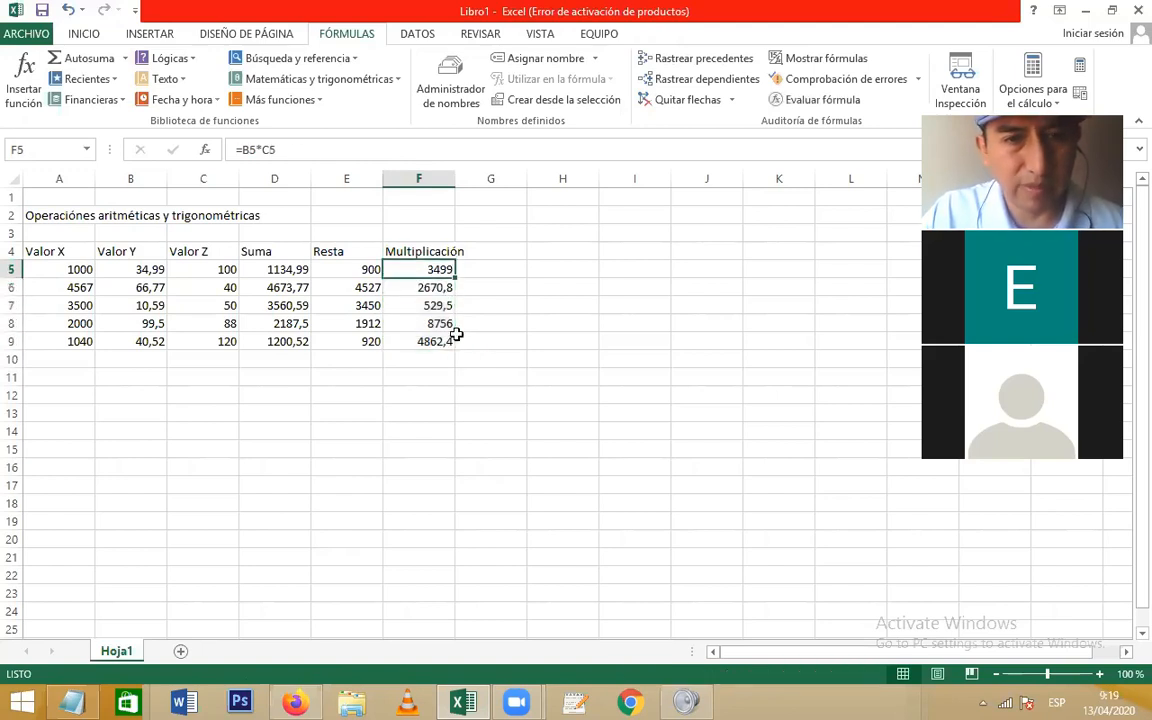
pyautogui.press('Up')
pyautogui.press('Right')
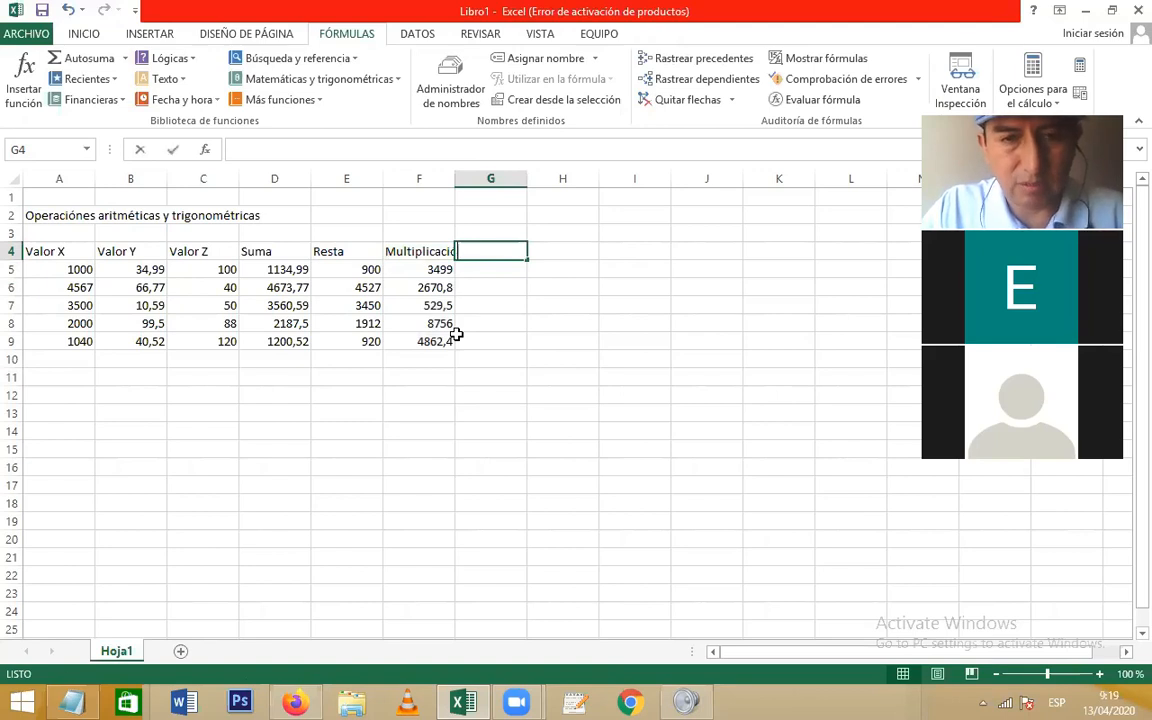
pyautogui.write('d')
pyautogui.press('BackSpace')
pyautogui.write('divi')
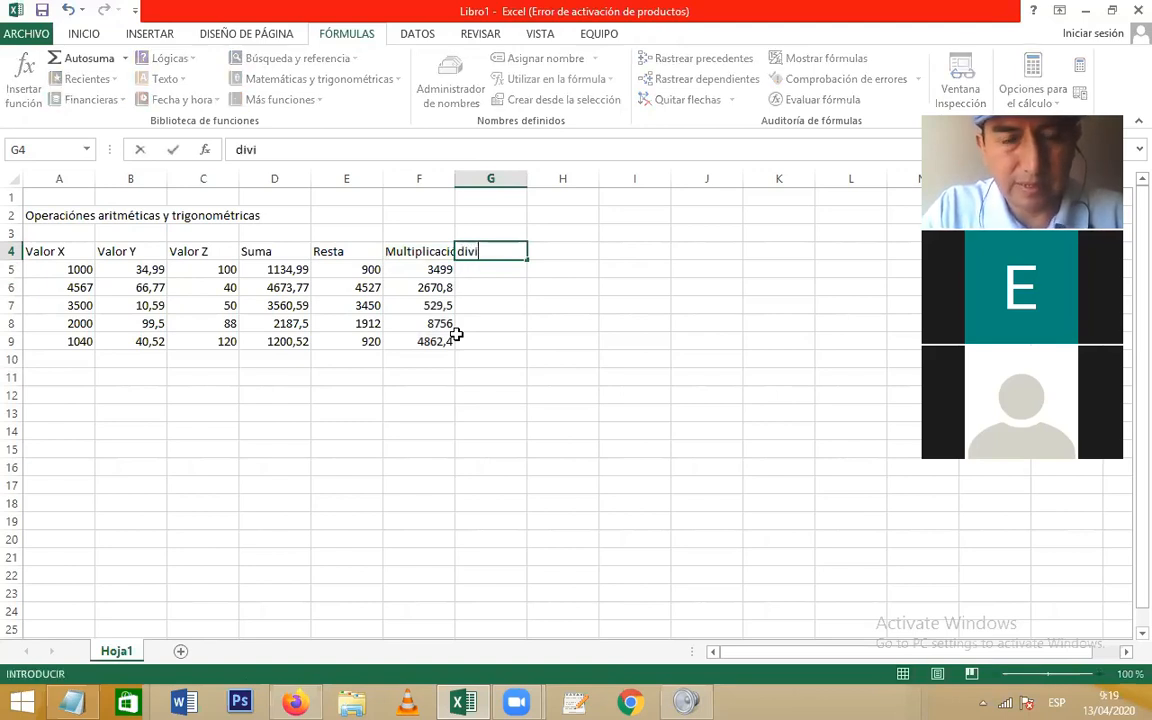
pyautogui.write('sipon')
pyautogui.press('BackSpace')
pyautogui.press('BackSpace')
pyautogui.press('BackSpace')
pyautogui.write('+n')
pyautogui.press('BackSpace')
pyautogui.press('BackSpace')
pyautogui.write('ón')
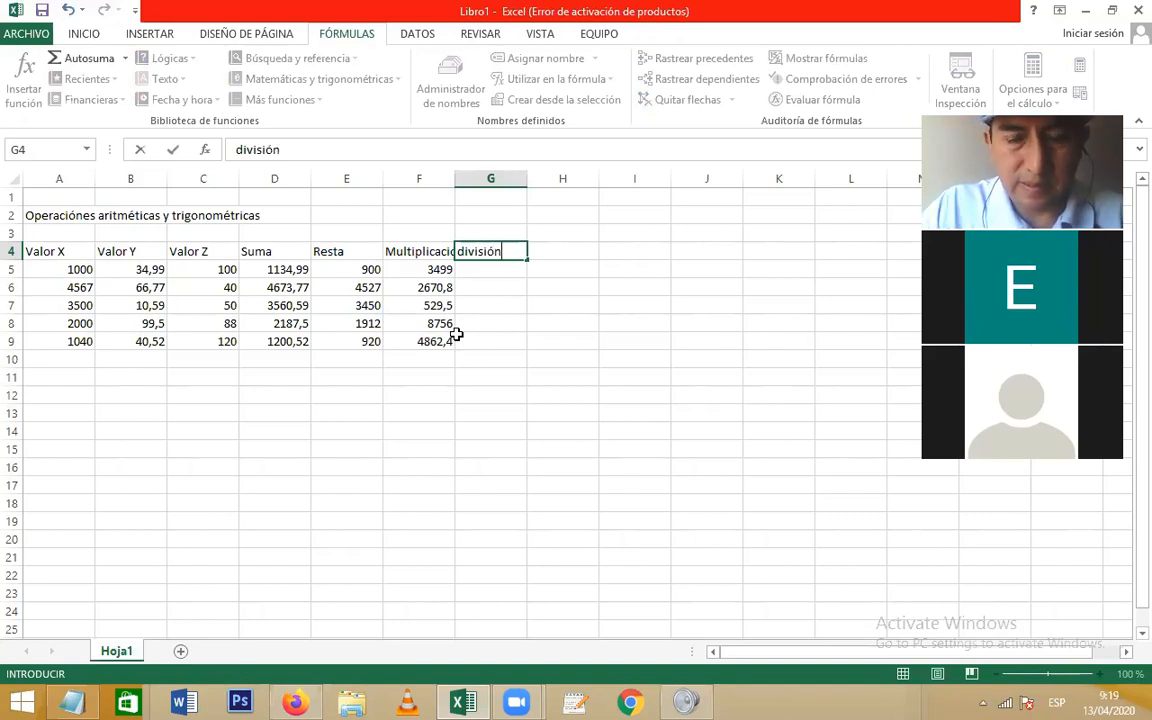
pyautogui.press('Return')
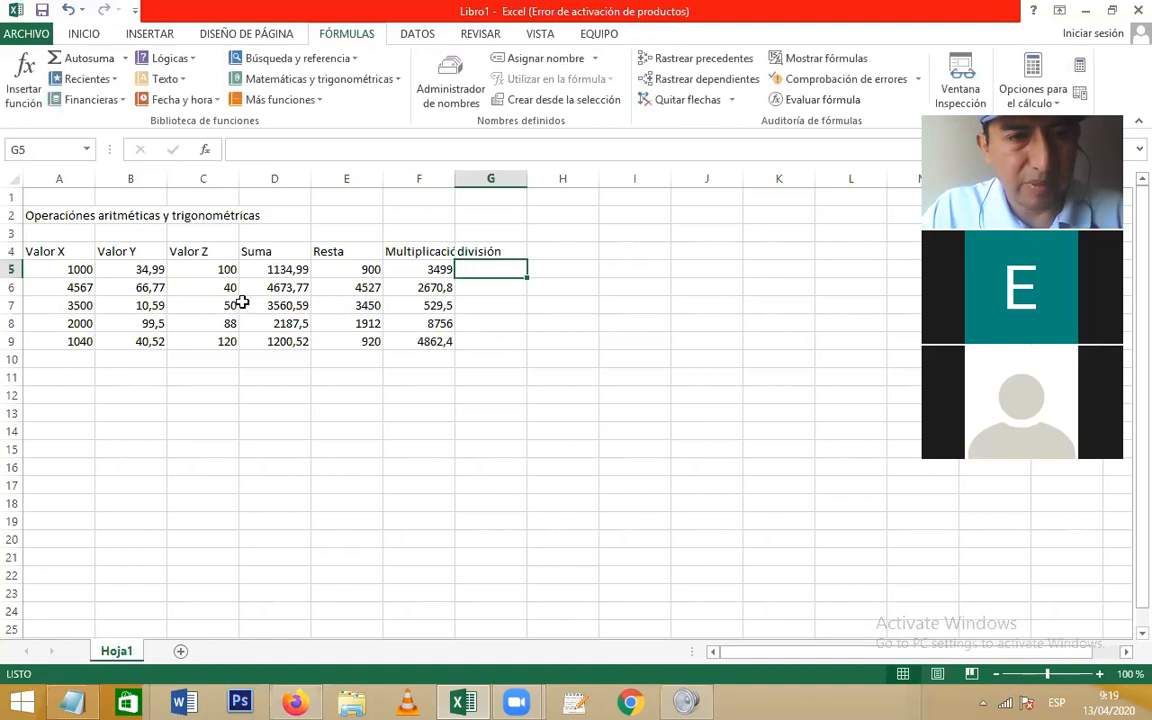
# Step: Write the formula =A5+B5/C5 in cell G5, leaving it open for editing
pyautogui.click(47, 253)
pyautogui.moveTo(47, 253); pyautogui.dragTo(132, 265)
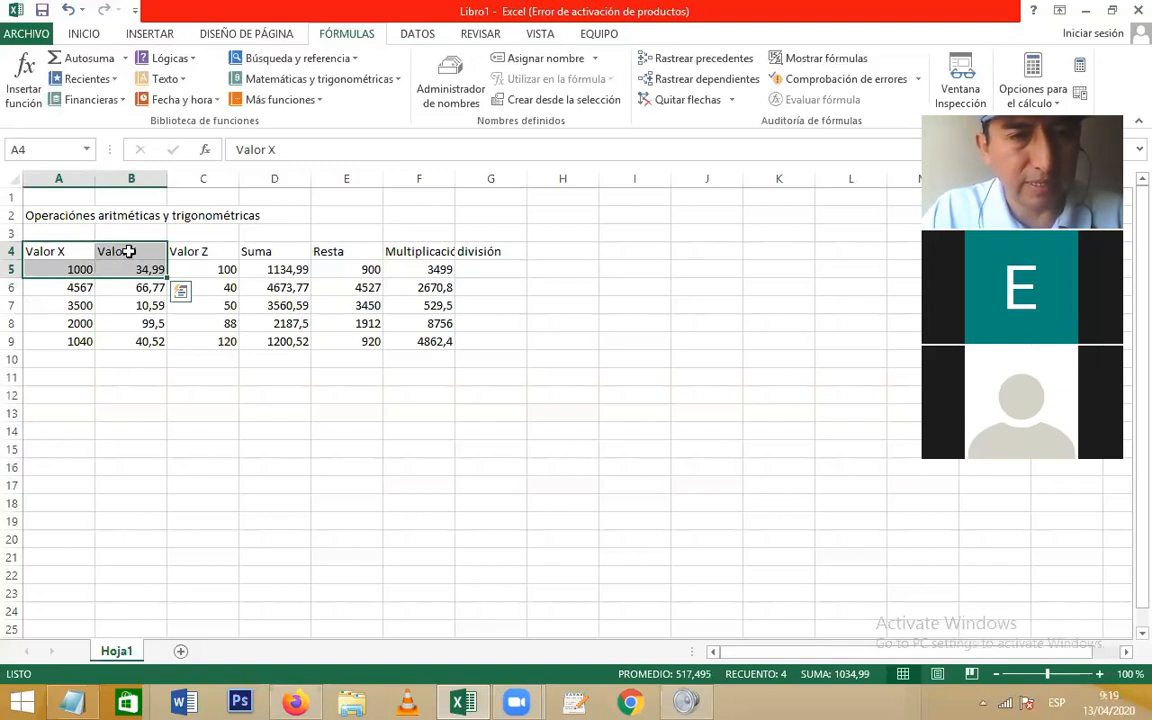
pyautogui.click(497, 268)
pyautogui.write('=')
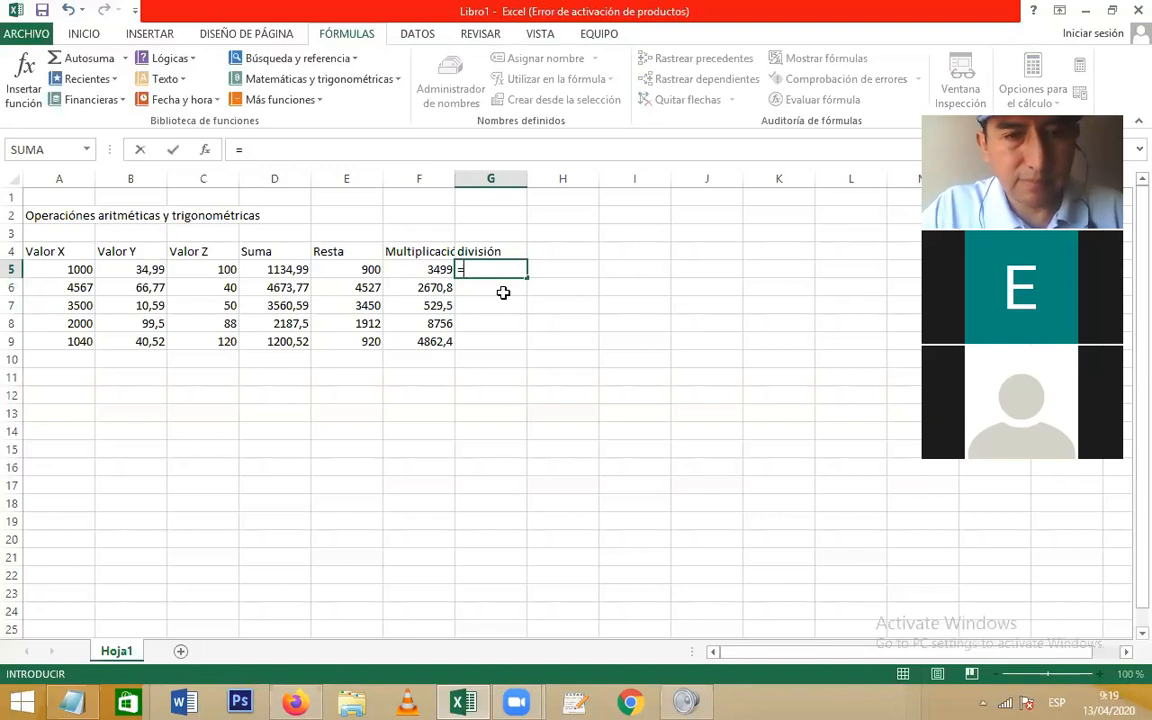
pyautogui.click(68, 270)
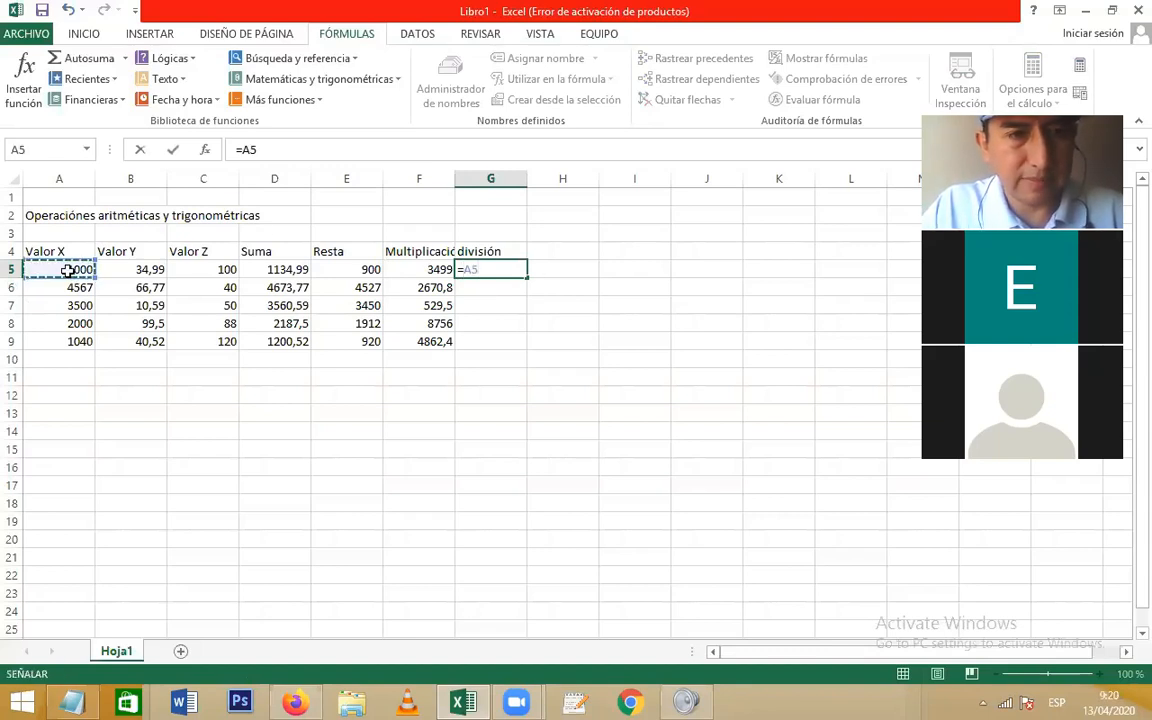
pyautogui.write('+')
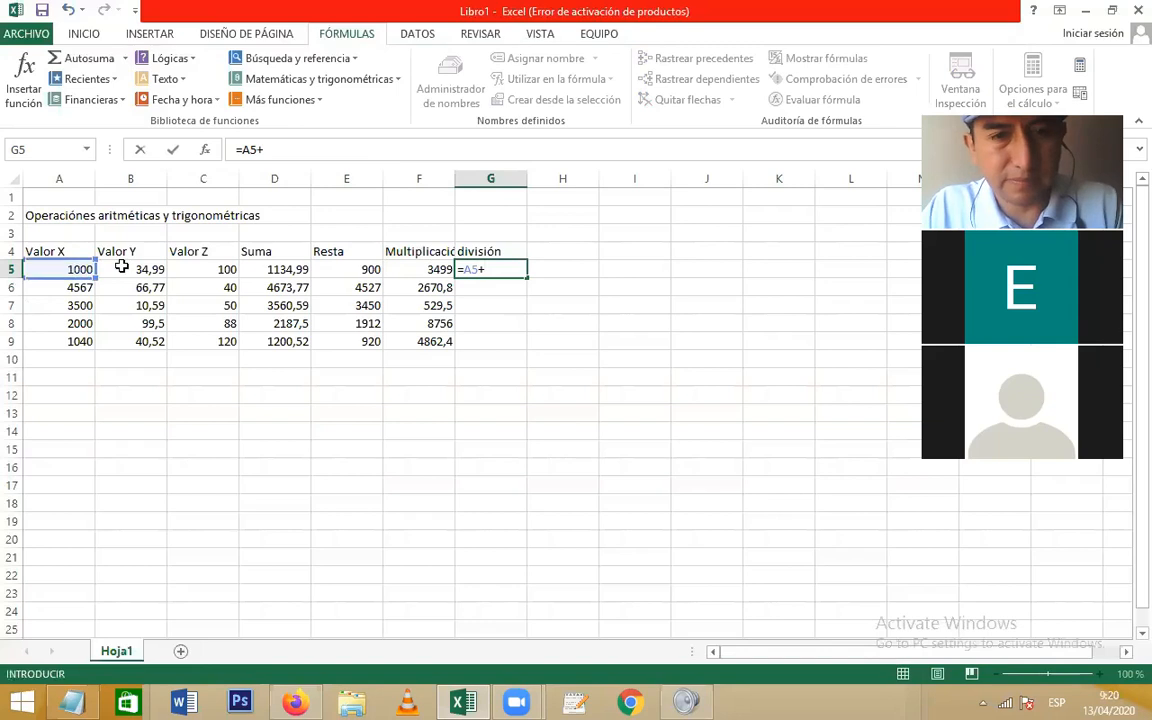
pyautogui.click(155, 266)
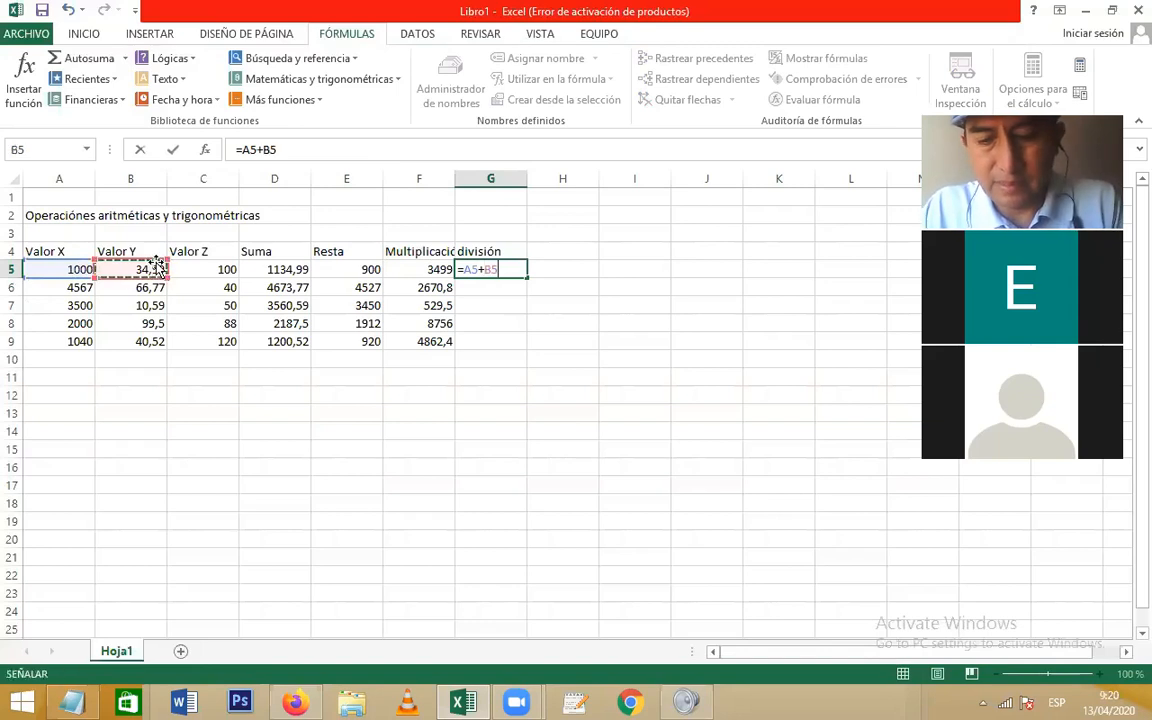
pyautogui.write('/')
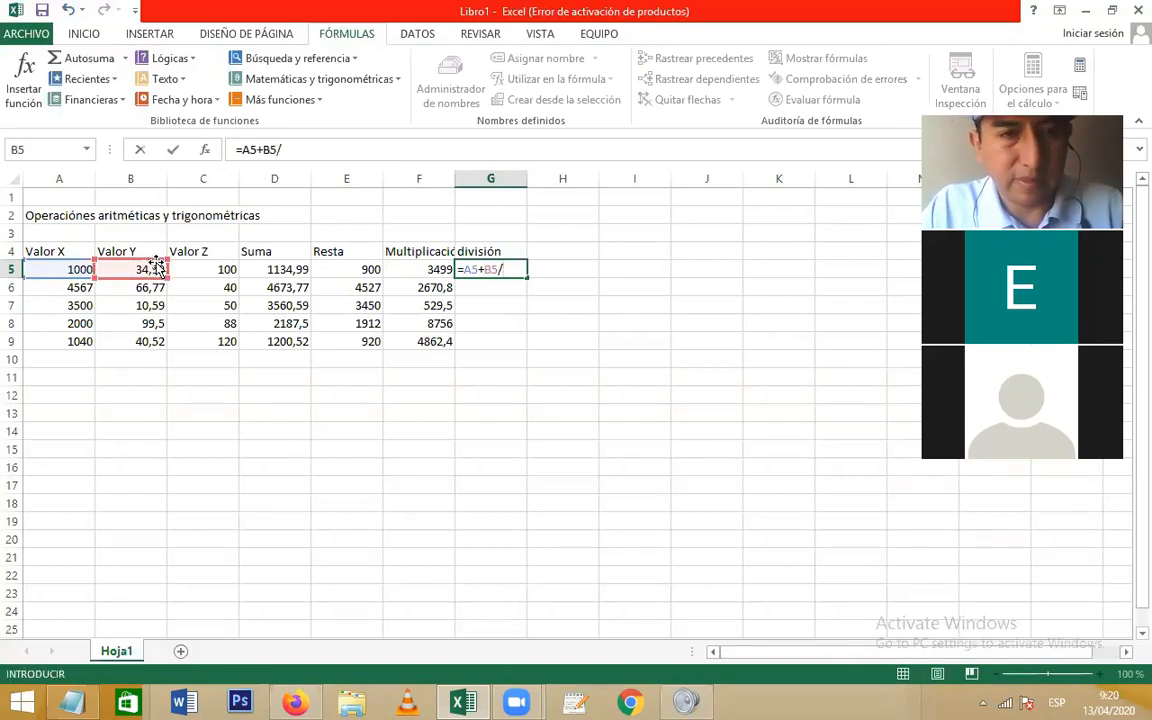
pyautogui.click(212, 268)
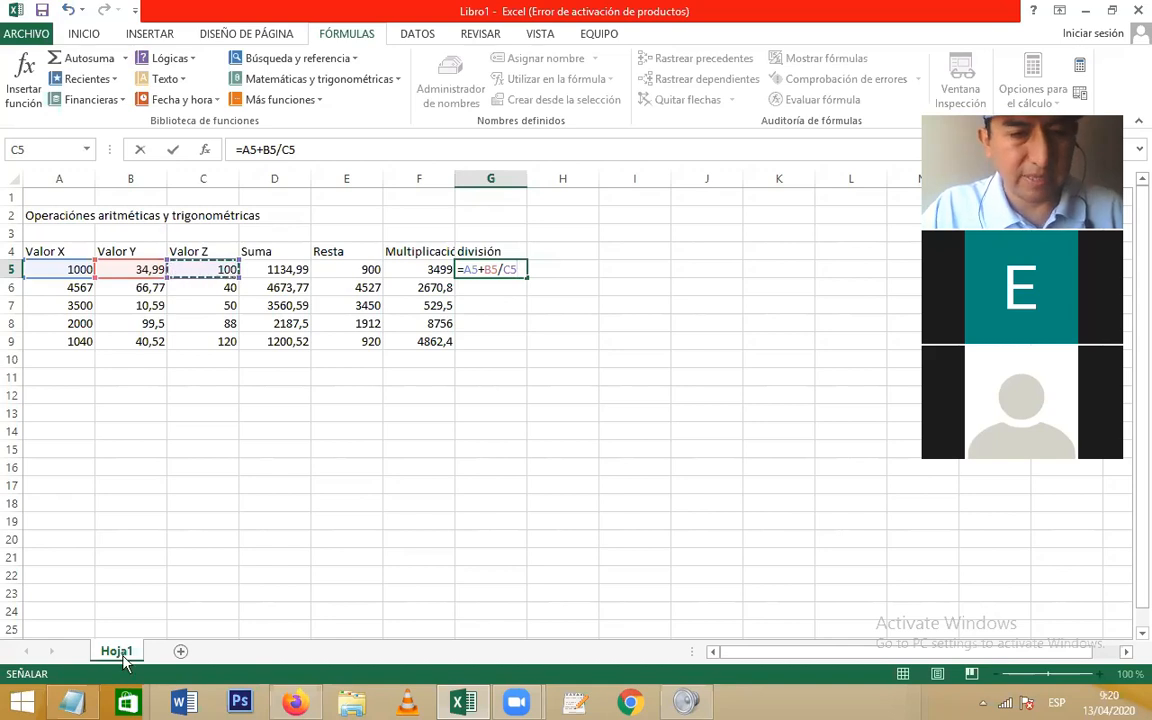
# Step: Switch to Notepad, move its window up over the sheet, and add () on its own line below (X + Y + Z)
pyautogui.click(71, 703)
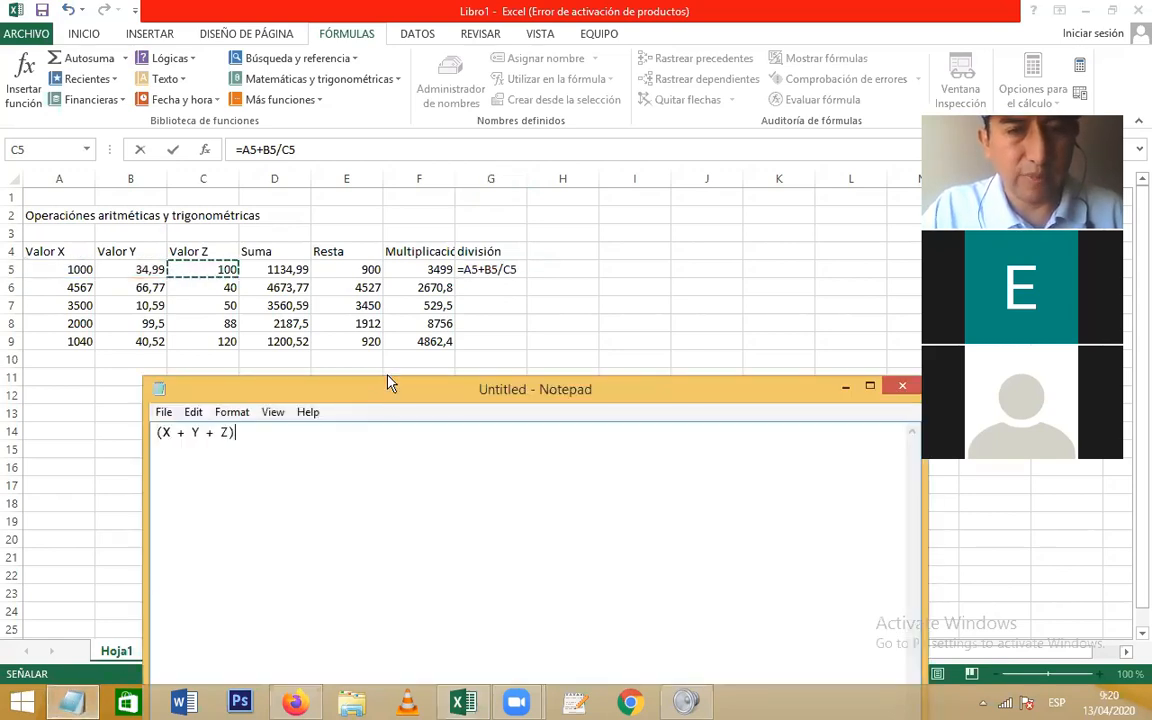
pyautogui.moveTo(390, 384); pyautogui.dragTo(361, 253)
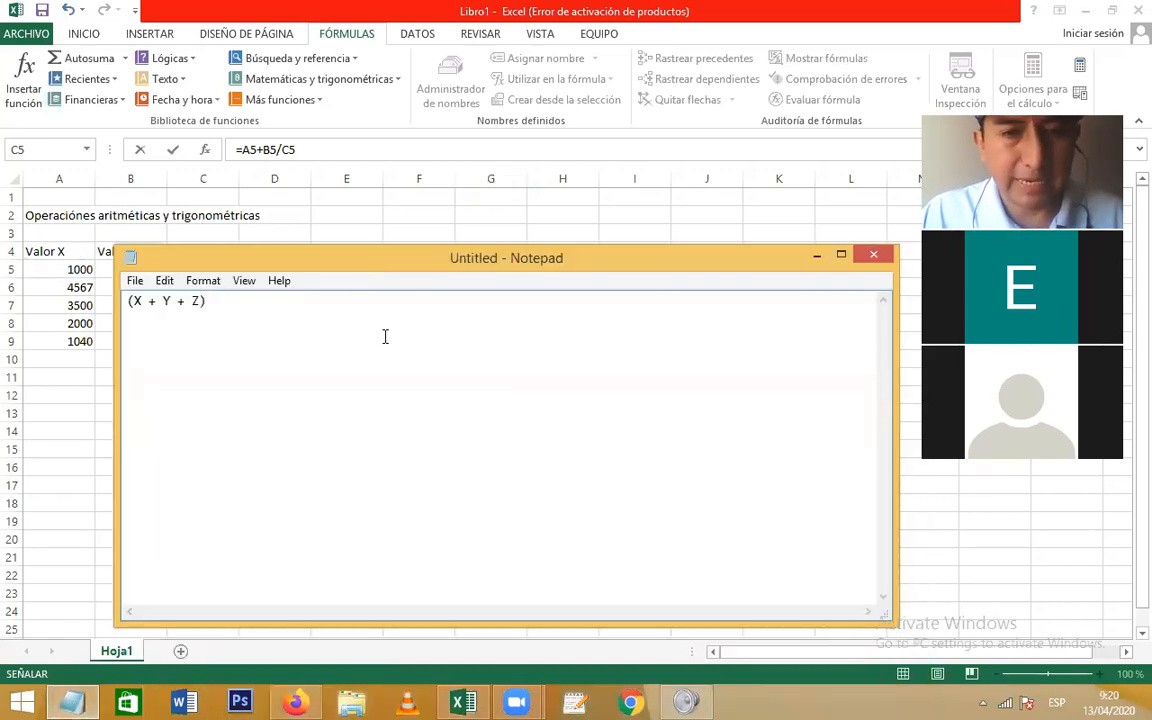
pyautogui.press('Return')
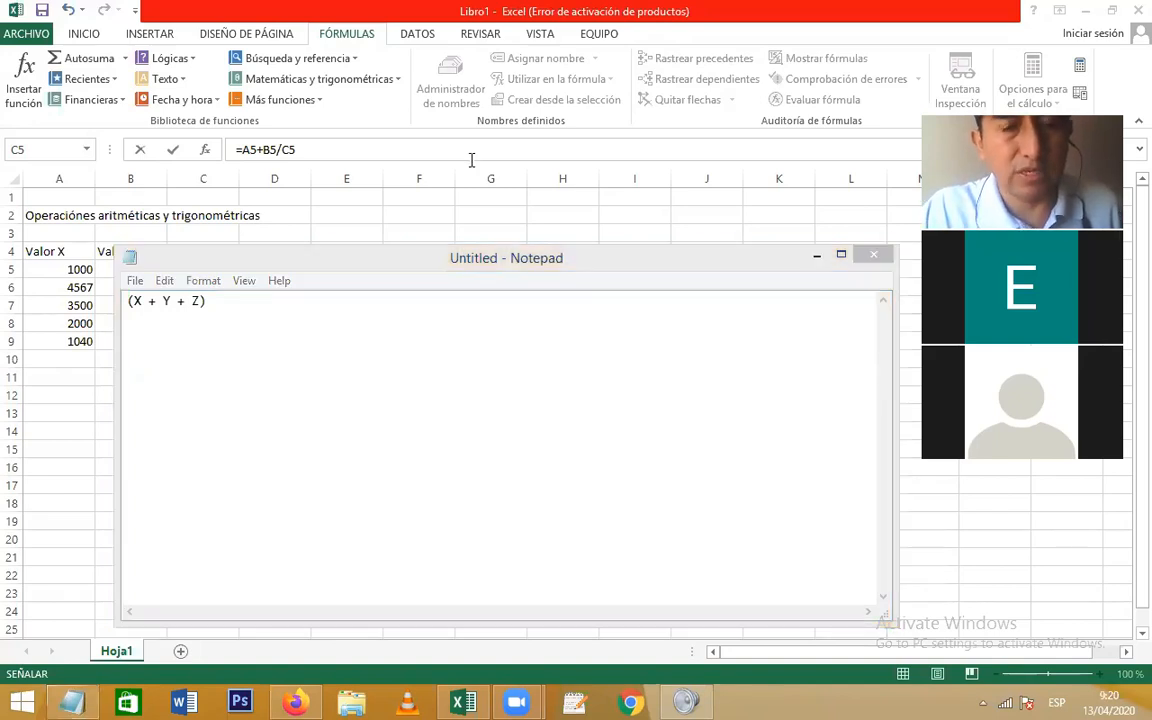
pyautogui.click(259, 318)
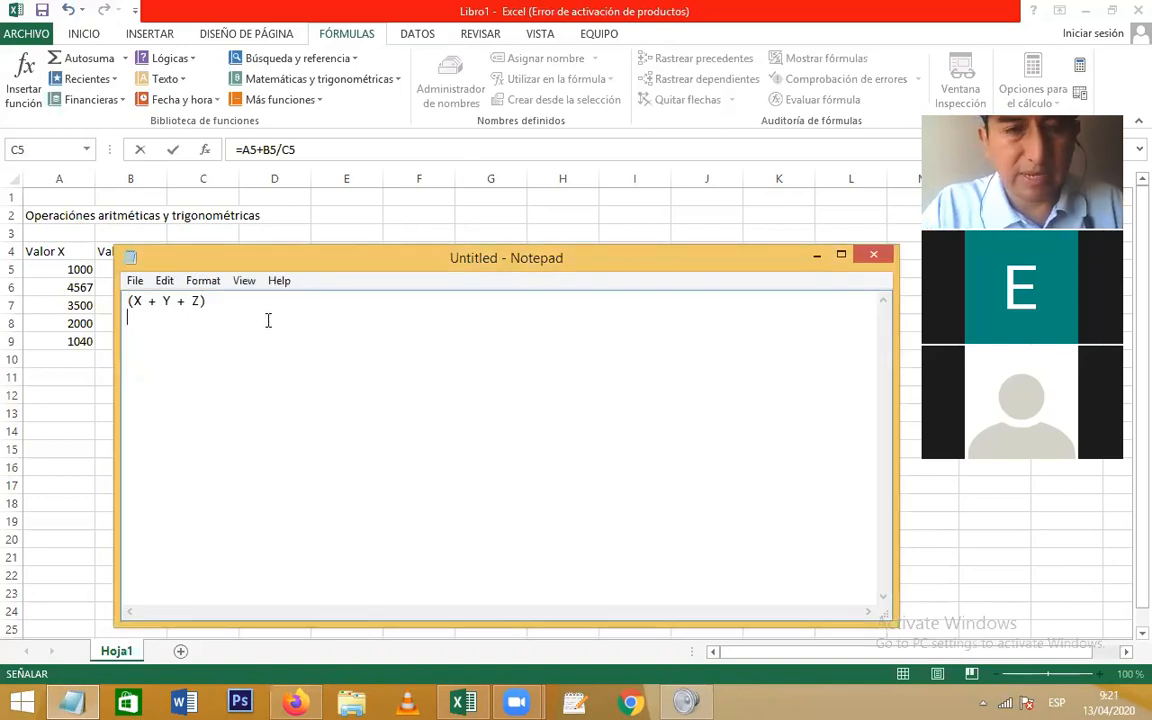
pyautogui.press('Return')
pyautogui.write('()')
pyautogui.press('Return')
pyautogui.press('Return')
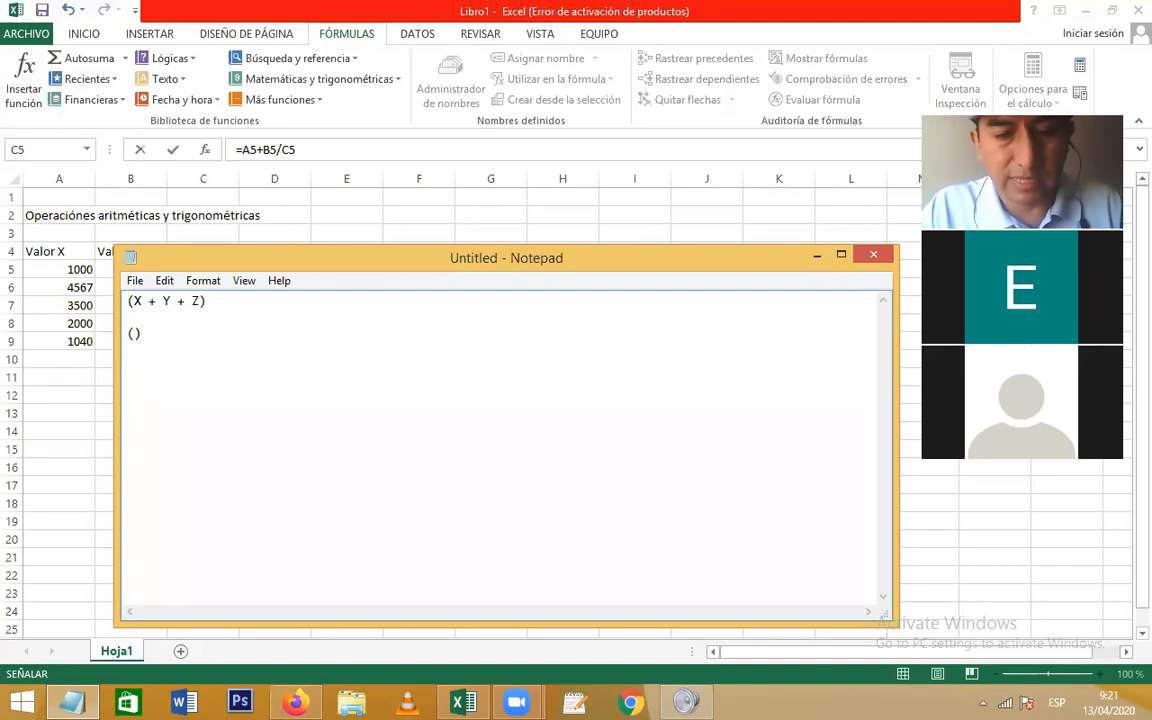
pyautogui.press('Return')
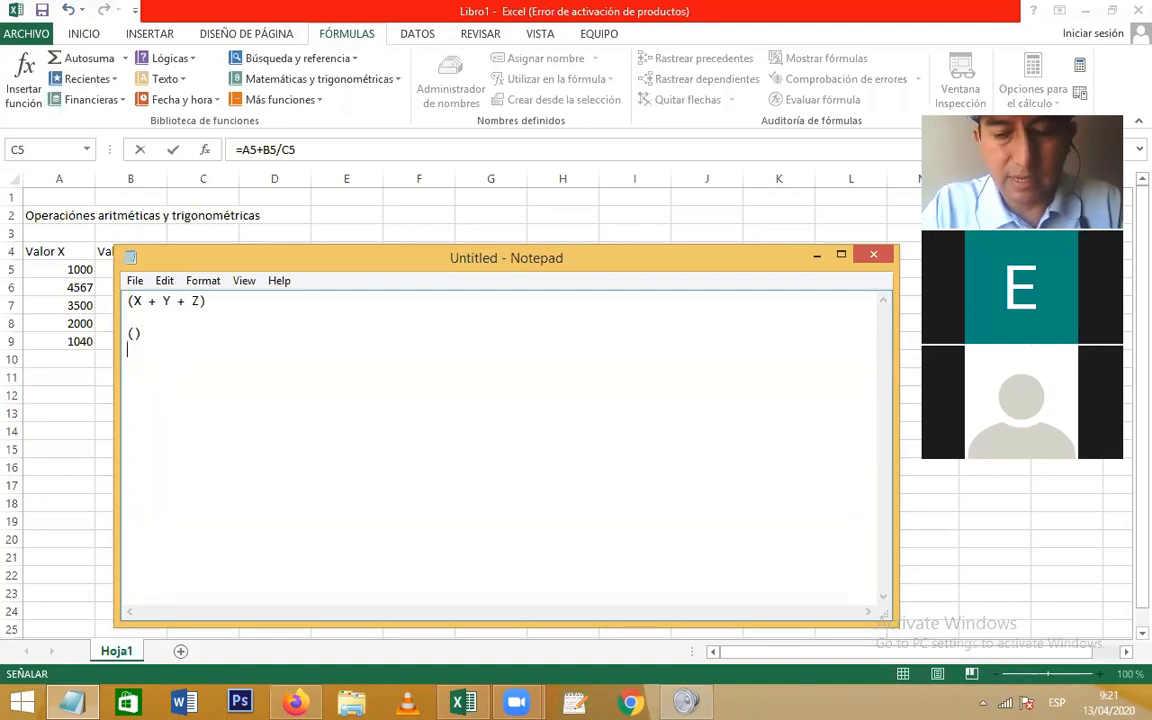
# Step: Continue the operator precedence list below () with the lines "*, /" and "+, -"
pyautogui.write('*, /')
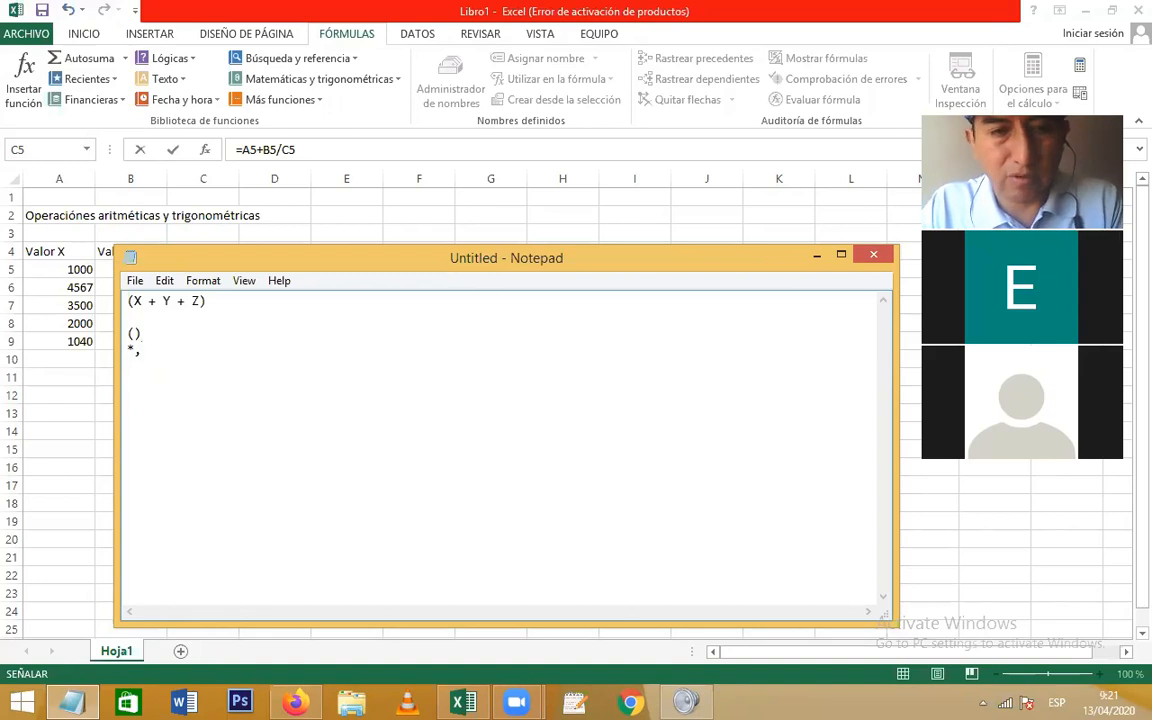
pyautogui.press('Return')
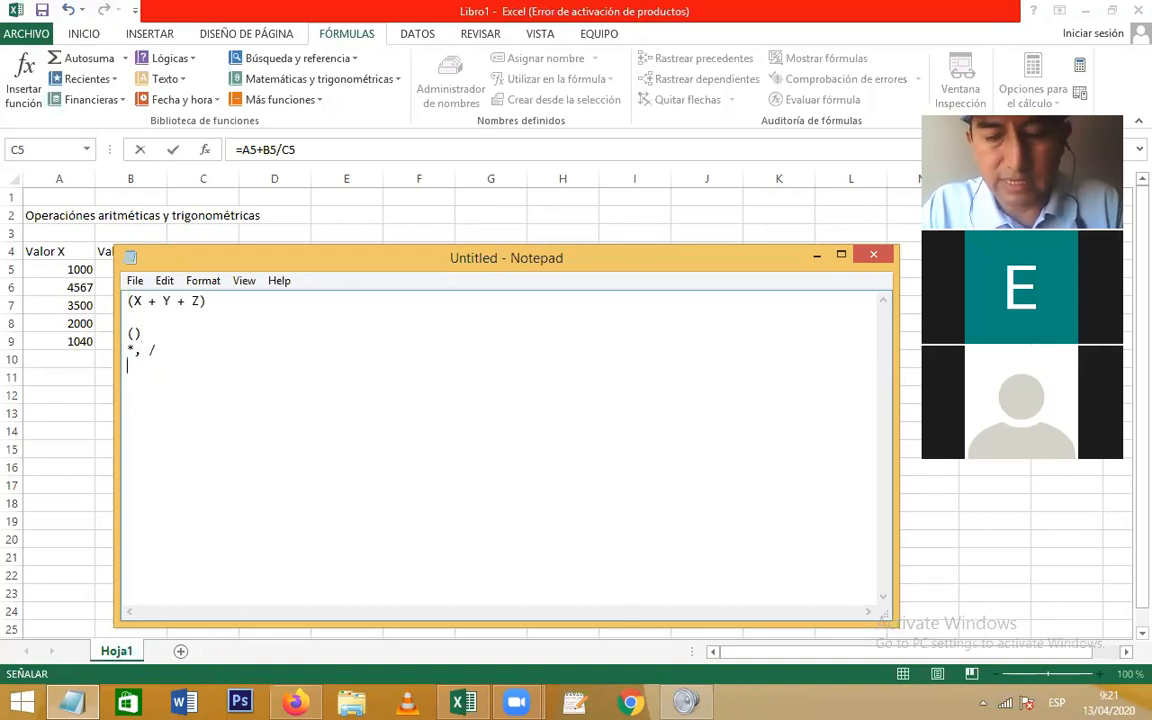
pyautogui.write('+')
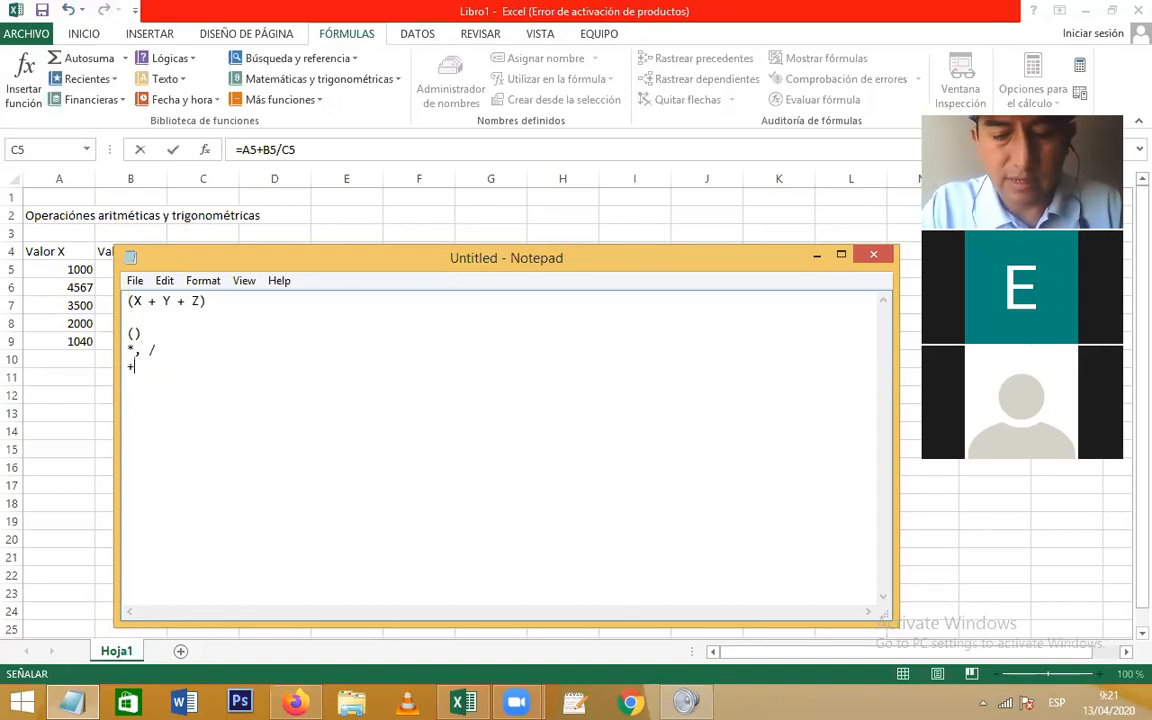
pyautogui.write(', -')
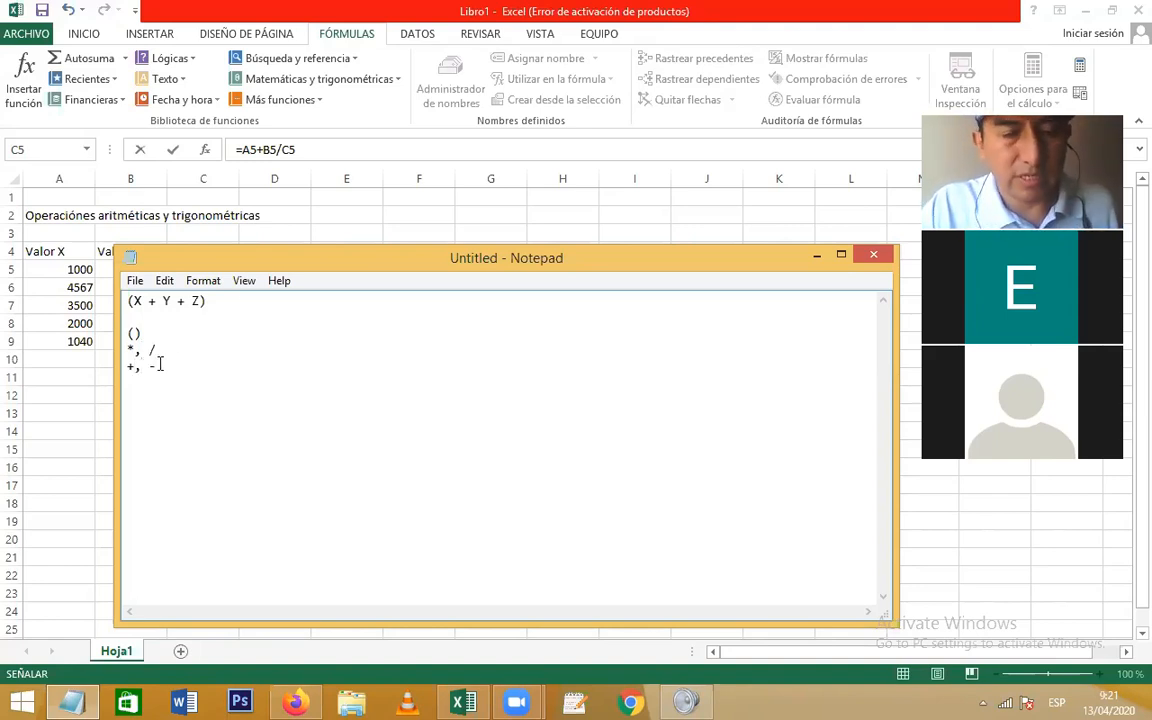
pyautogui.press('Return')
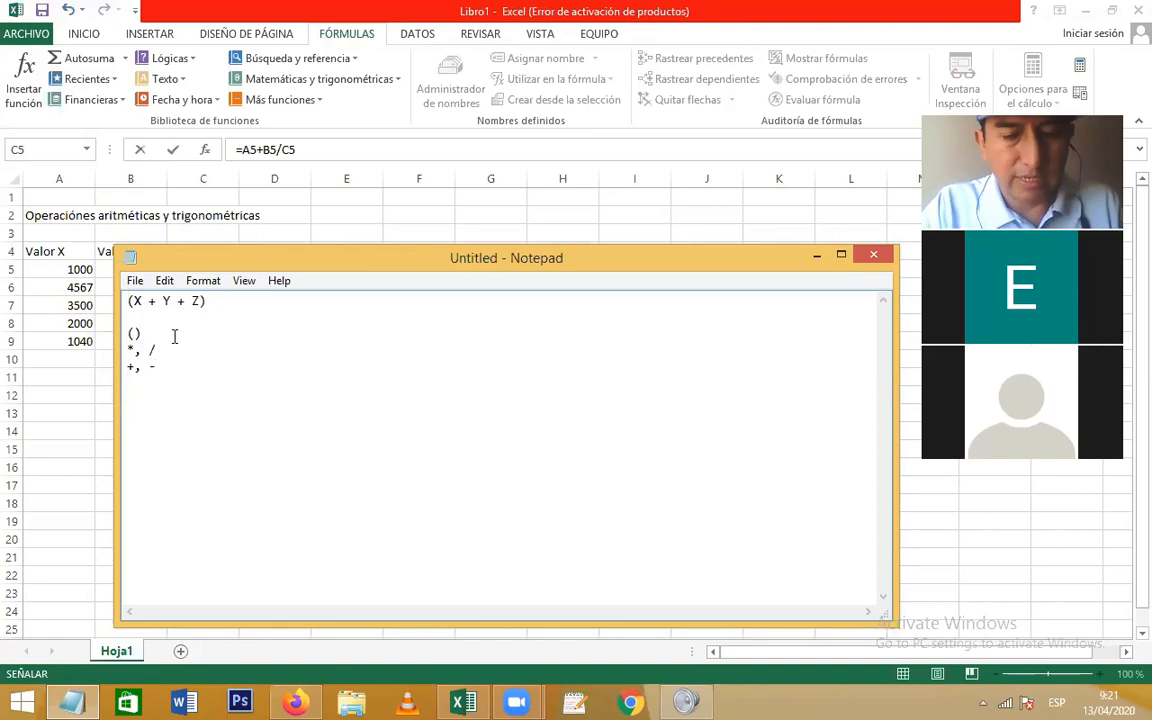
# Step: Write the example expression 2+2*4= below the operator list, separated by a blank line
pyautogui.press('Return')
pyautogui.write('2')
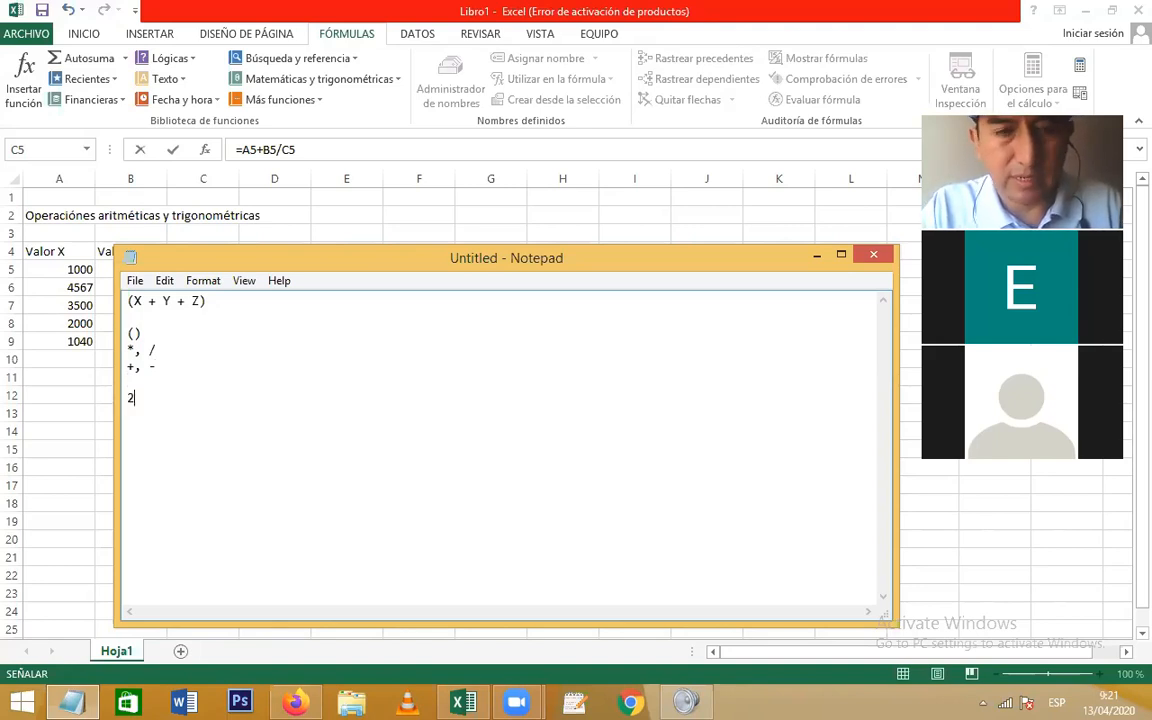
pyautogui.write('+2')
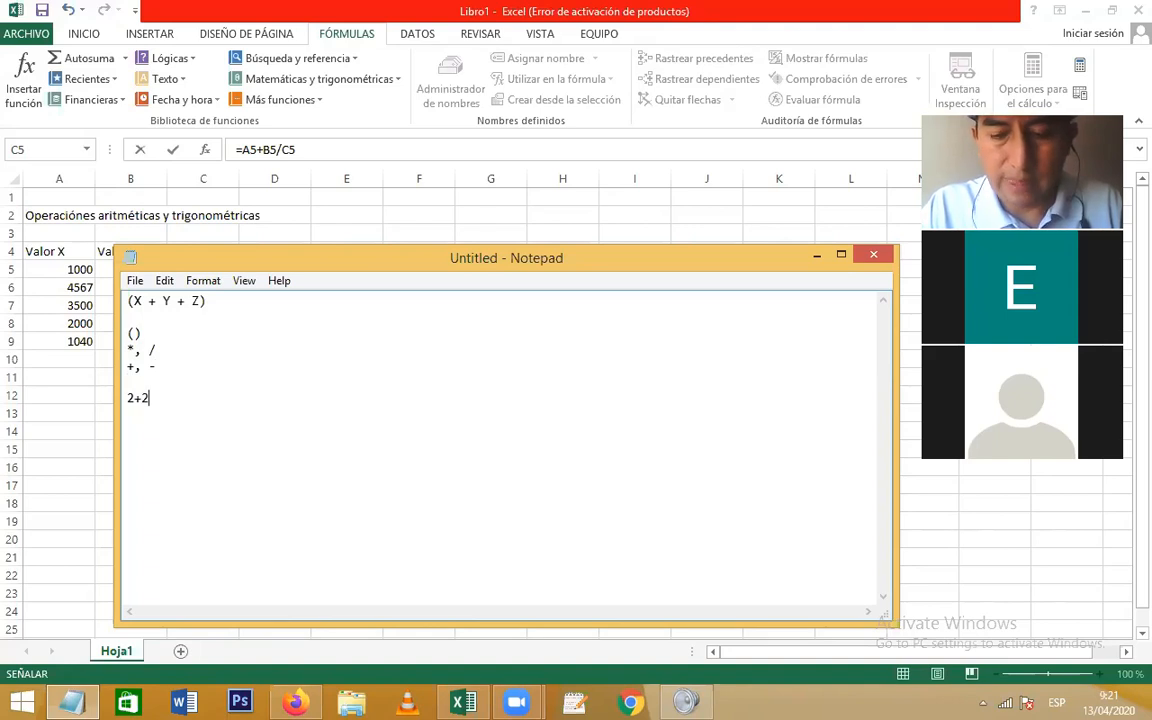
pyautogui.write('*')
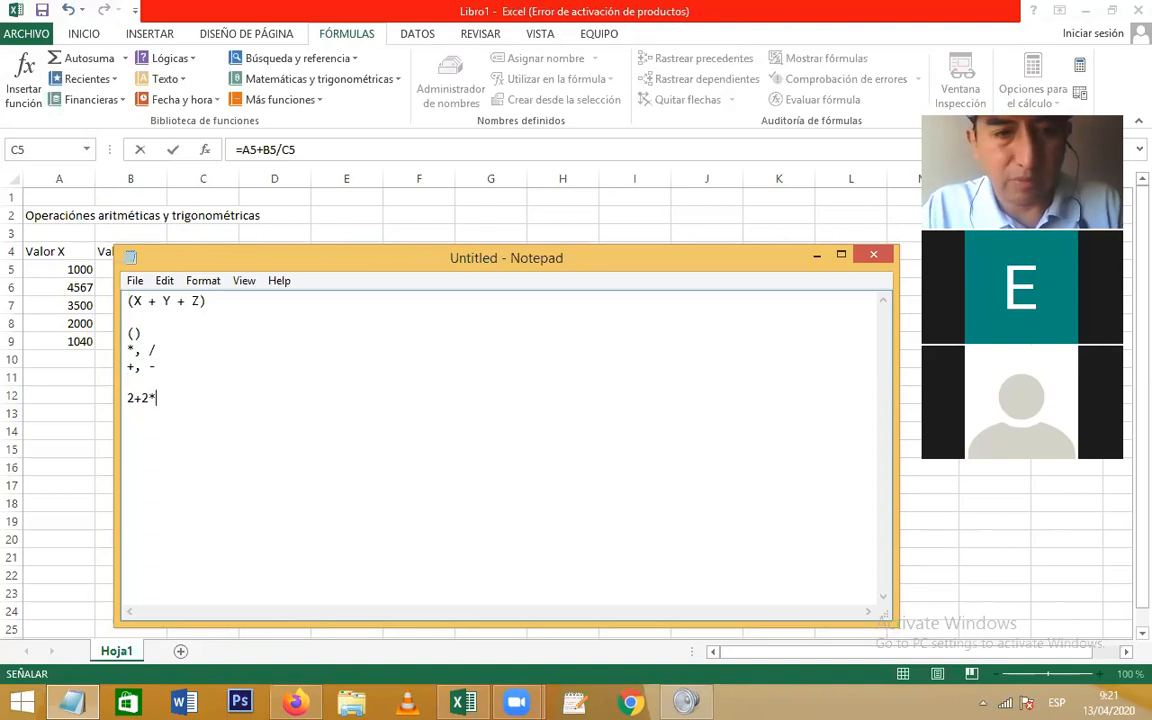
pyautogui.write('4=')
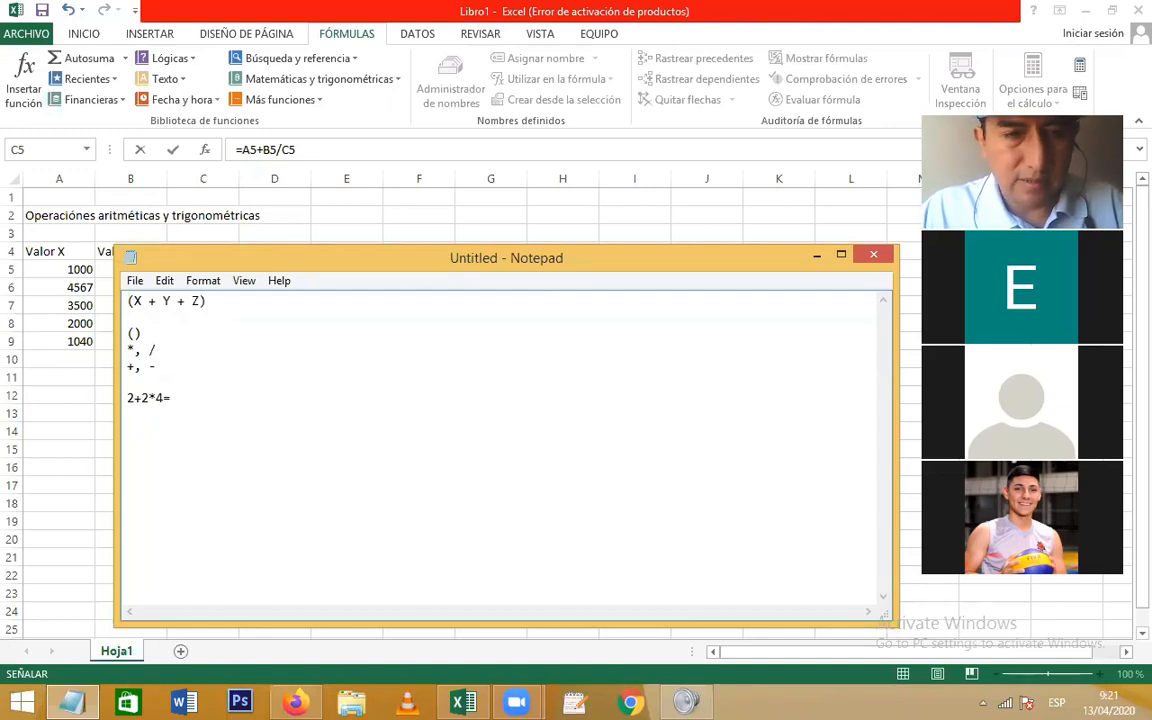
# Step: Enclose the sum in parentheses so the example reads (2+2)*4=, and highlight the 2+2 inside them
pyautogui.press('Left')
pyautogui.press('Left')
pyautogui.press('Left')
pyautogui.press('Left')
pyautogui.press('Left')
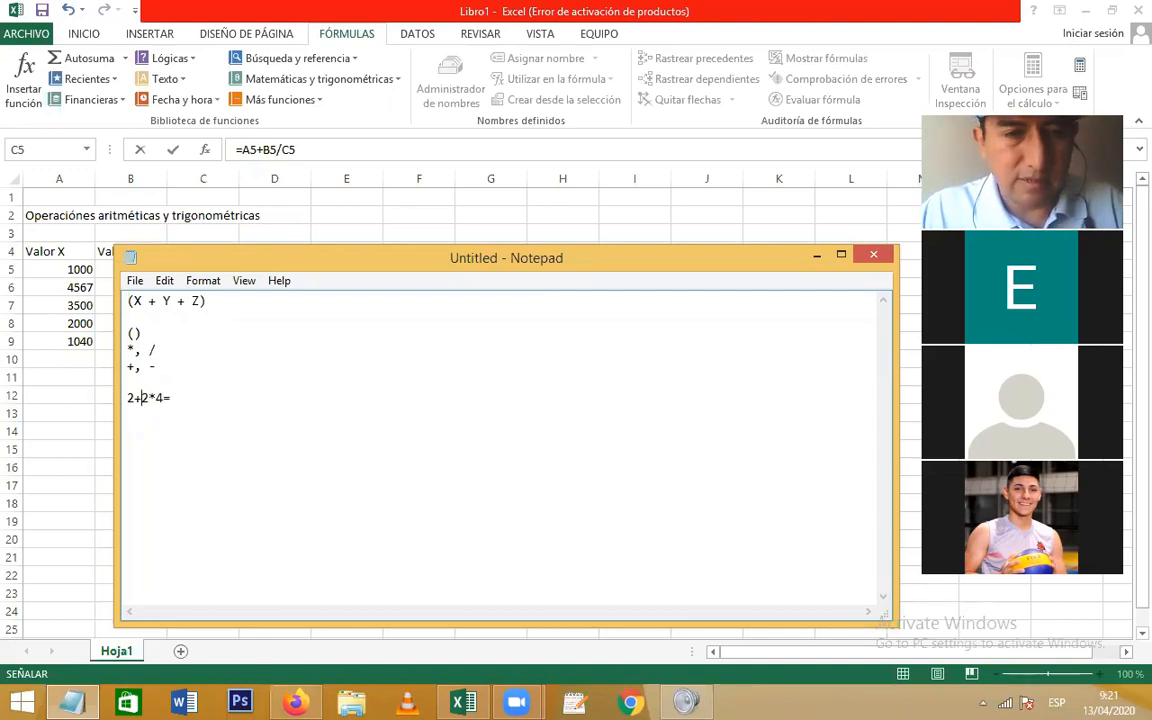
pyautogui.press('Left')
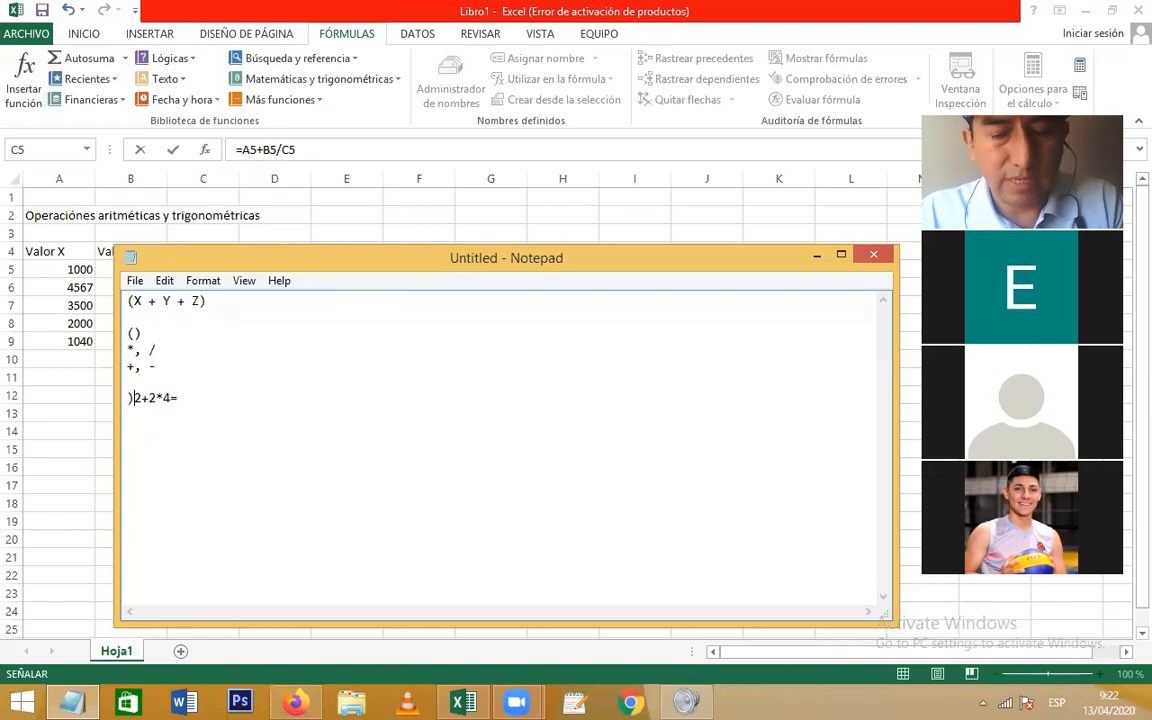
pyautogui.write('8')
pyautogui.press('BackSpace')
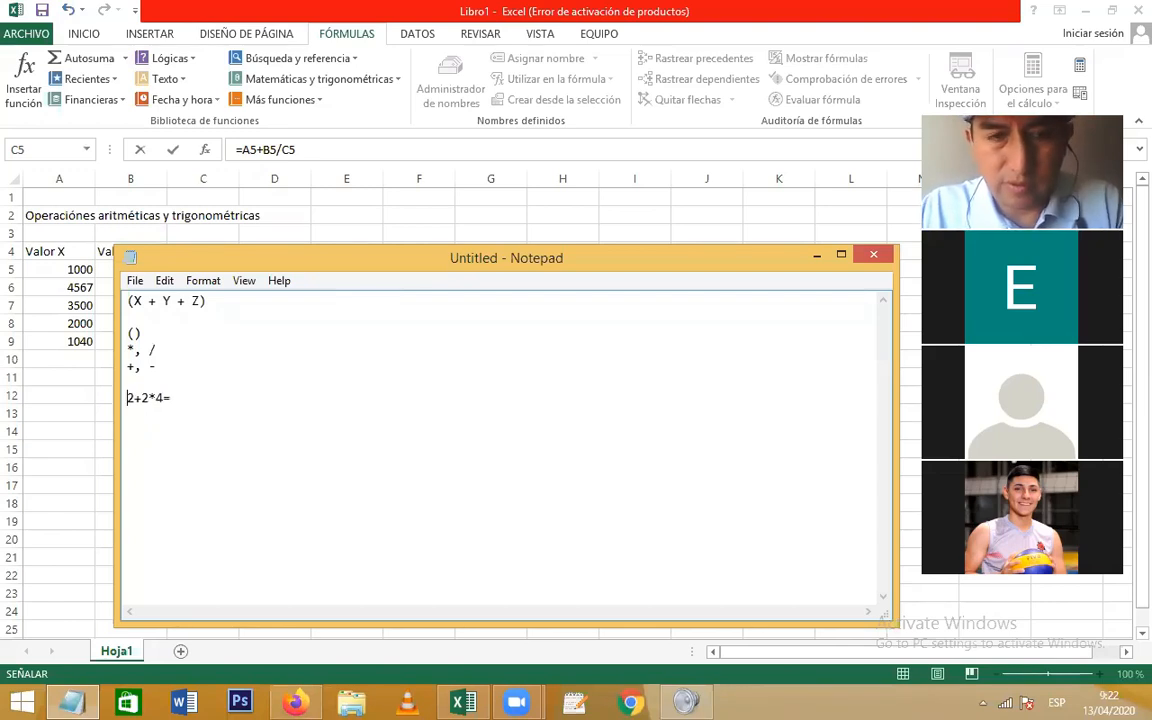
pyautogui.write('(')
pyautogui.press('Right')
pyautogui.press('Right')
pyautogui.press('Right')
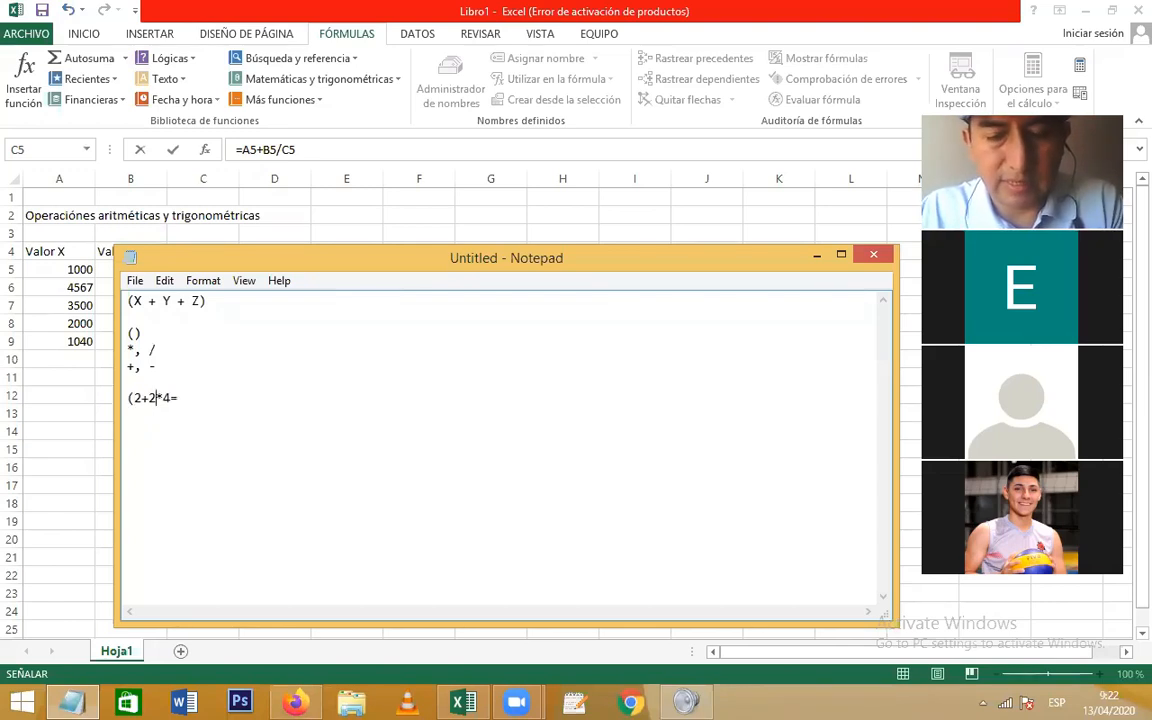
pyautogui.write(')')
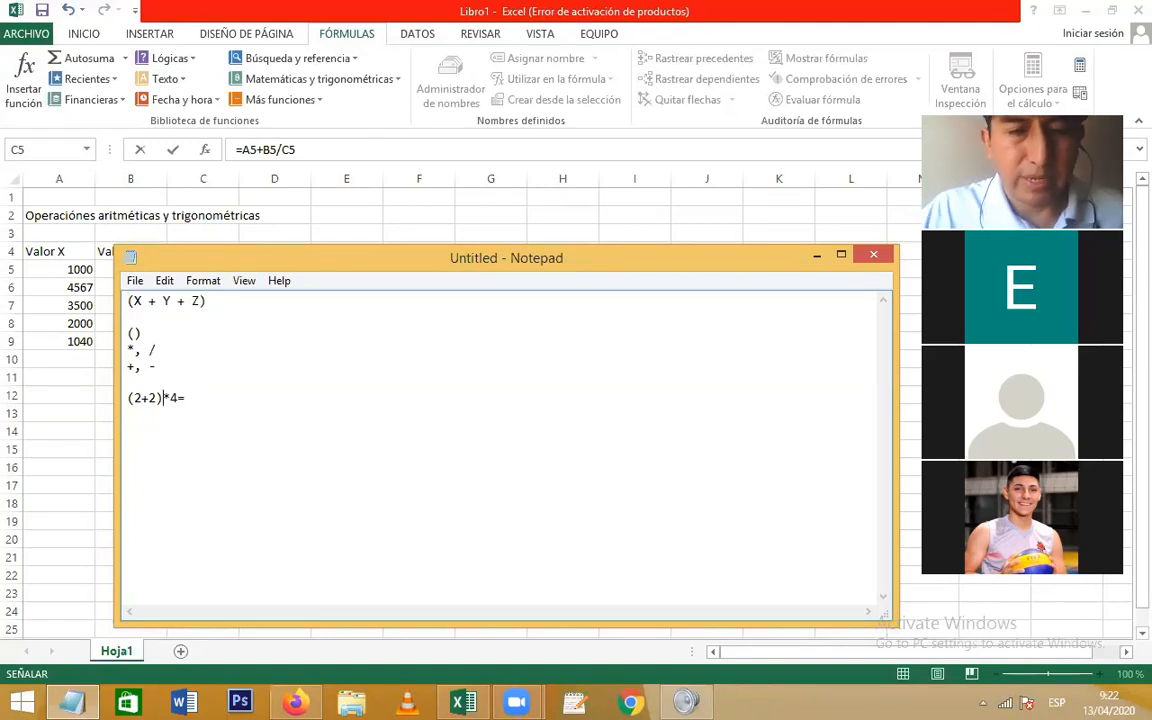
pyautogui.moveTo(133, 398); pyautogui.dragTo(153, 400)
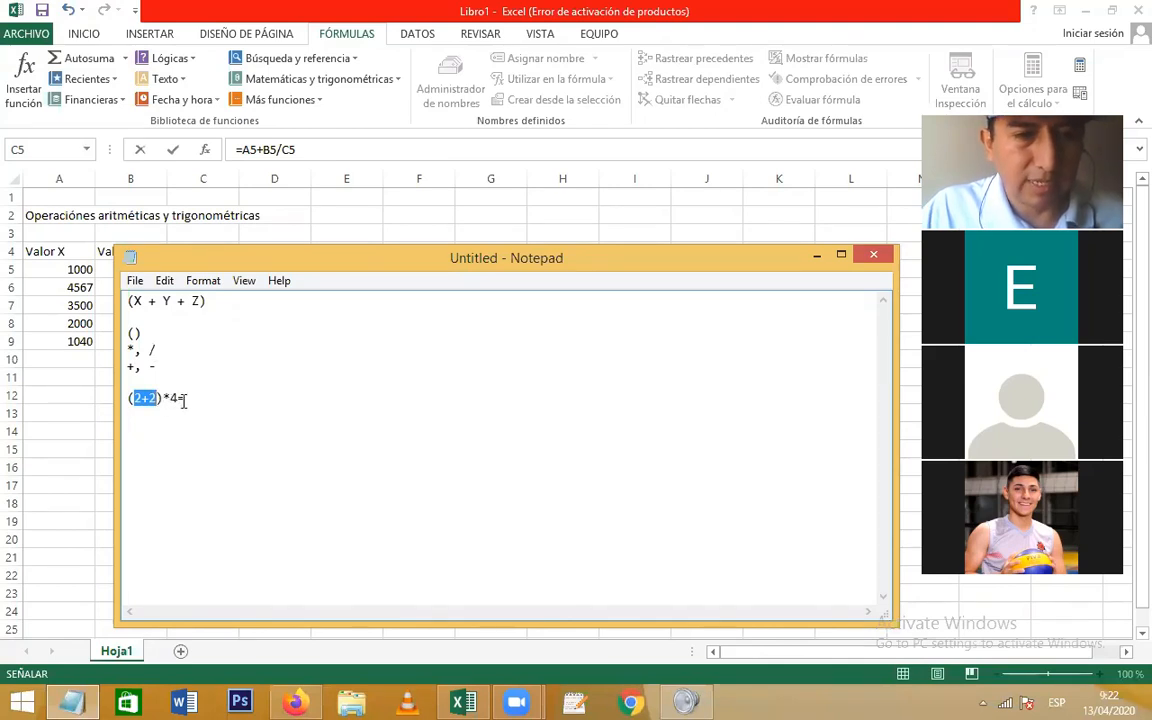
# Step: Remove both parentheses so the example reads 2+2*4=, and highlight the product 2*4
pyautogui.click(166, 398)
pyautogui.press('BackSpace')
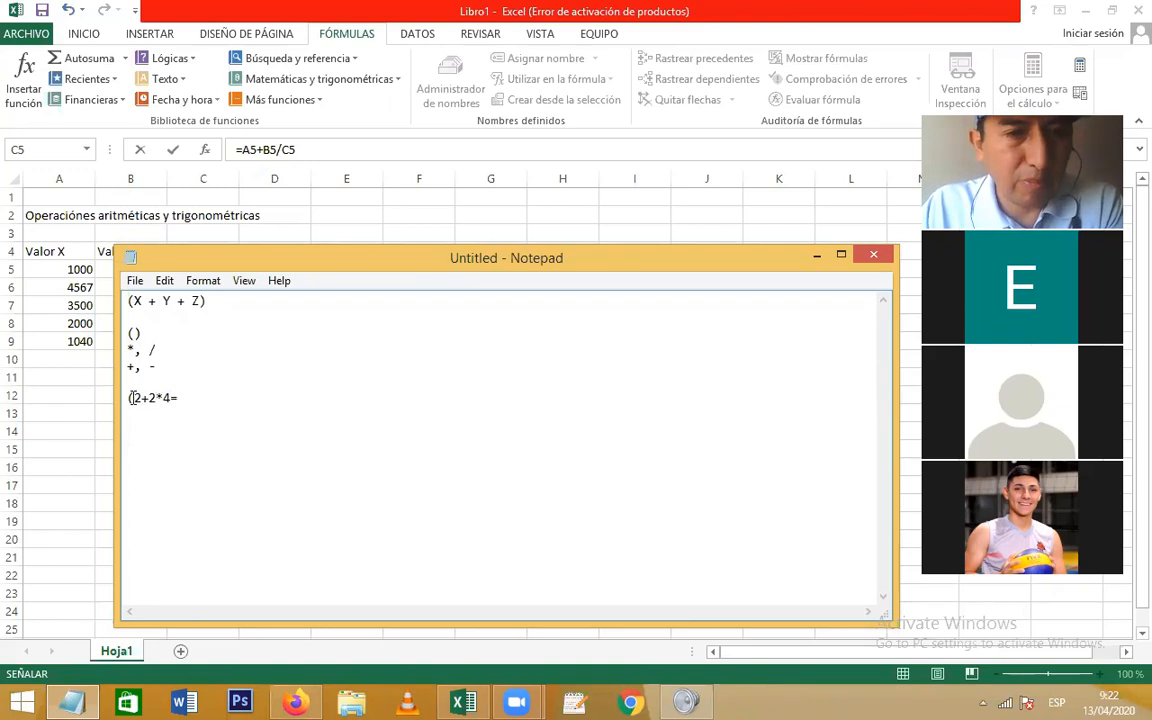
pyautogui.click(133, 398)
pyautogui.press('BackSpace')
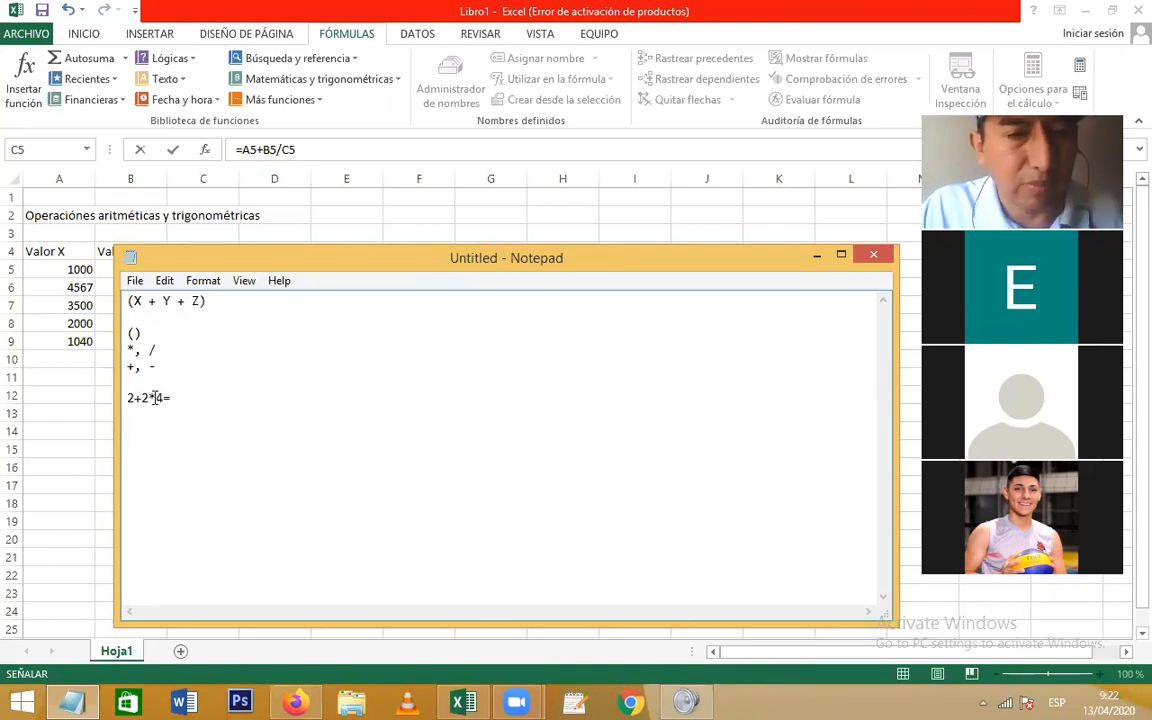
pyautogui.moveTo(142, 398); pyautogui.dragTo(165, 398)
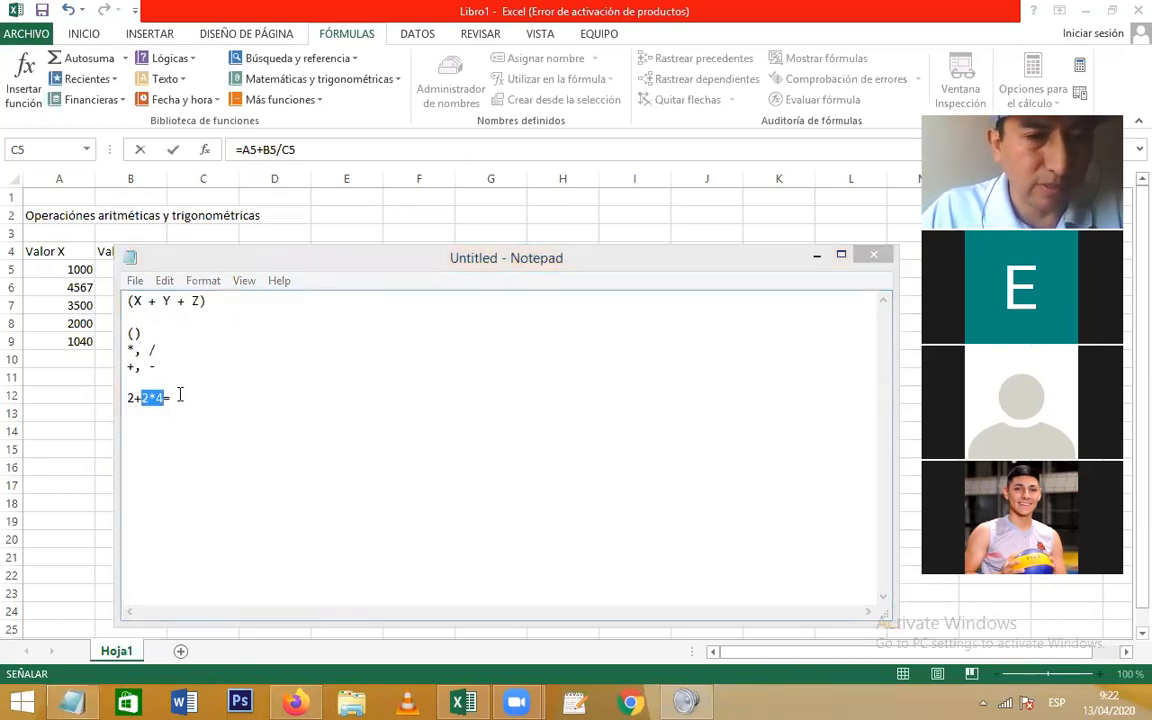
pyautogui.click(185, 396)
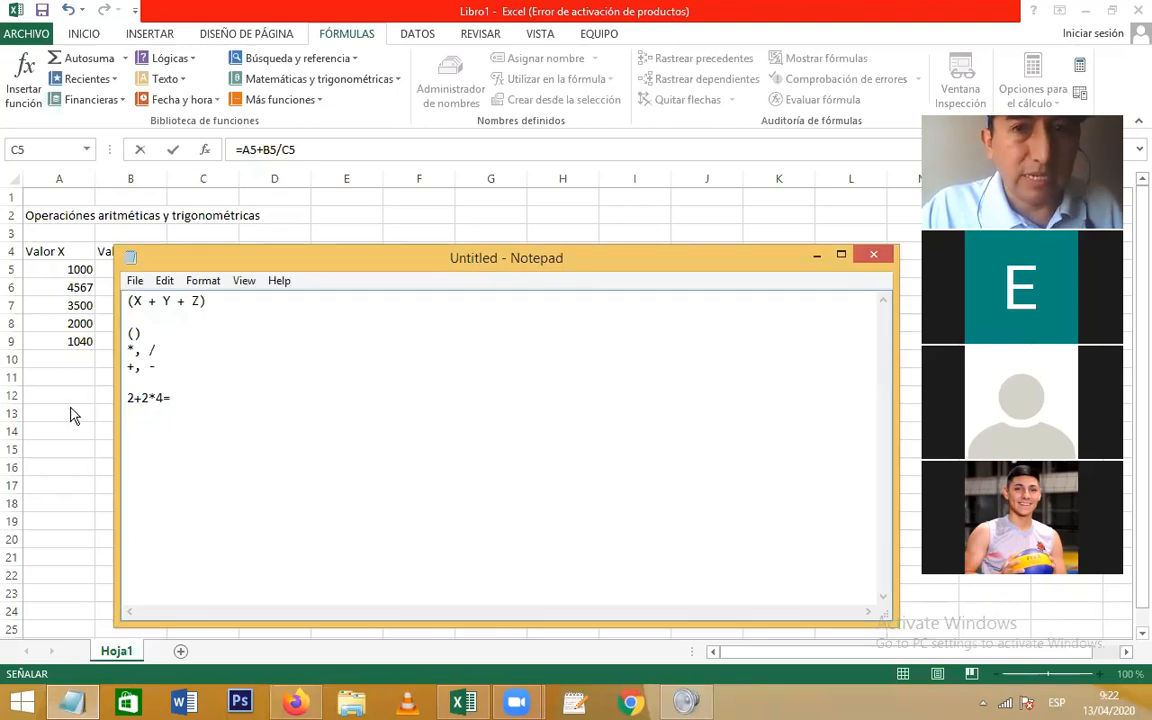
# Step: Return to the Excel sheet, enclose A5+B5 in parentheses in the G5 formula, and commit =(A5+B5)/C5
pyautogui.click(817, 257)
pyautogui.doubleClick(490, 269)
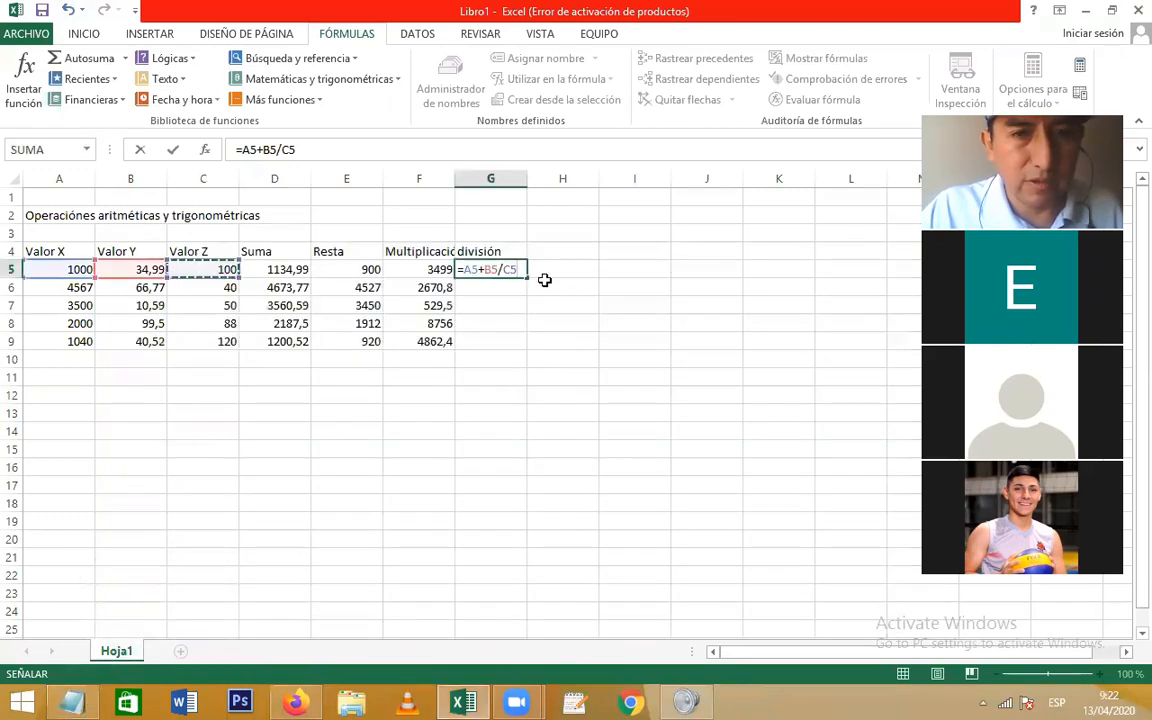
pyautogui.click(471, 271)
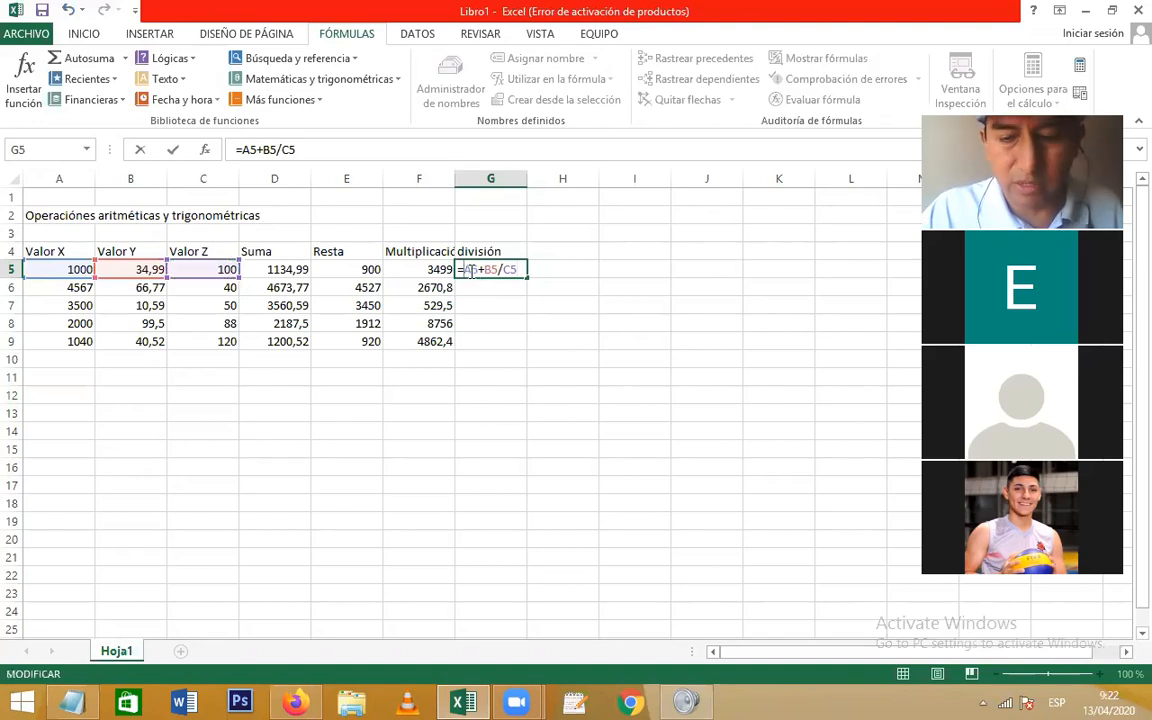
pyautogui.write('(')
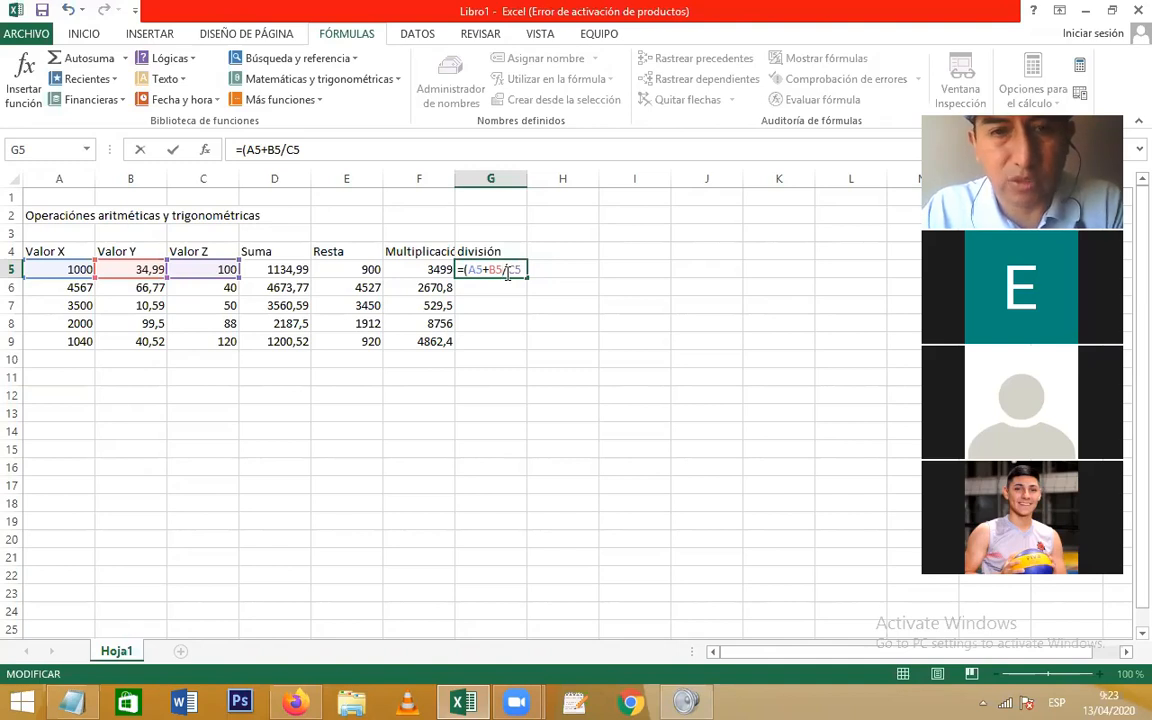
pyautogui.write(')')
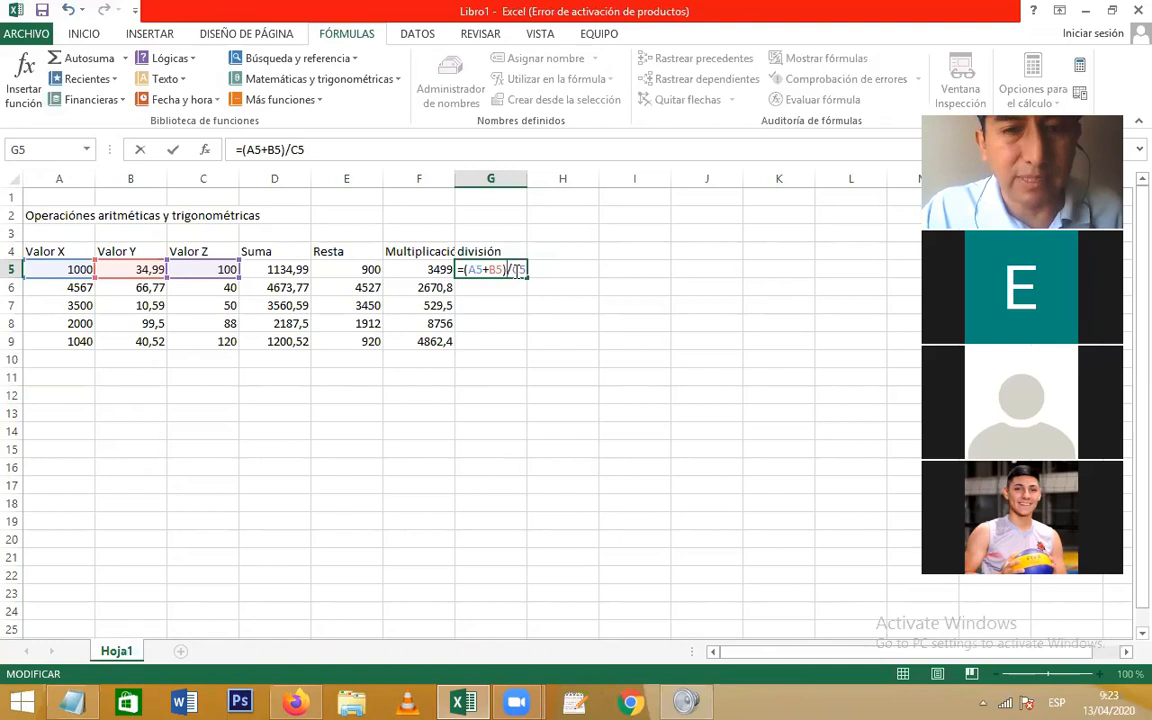
pyautogui.press('Return')
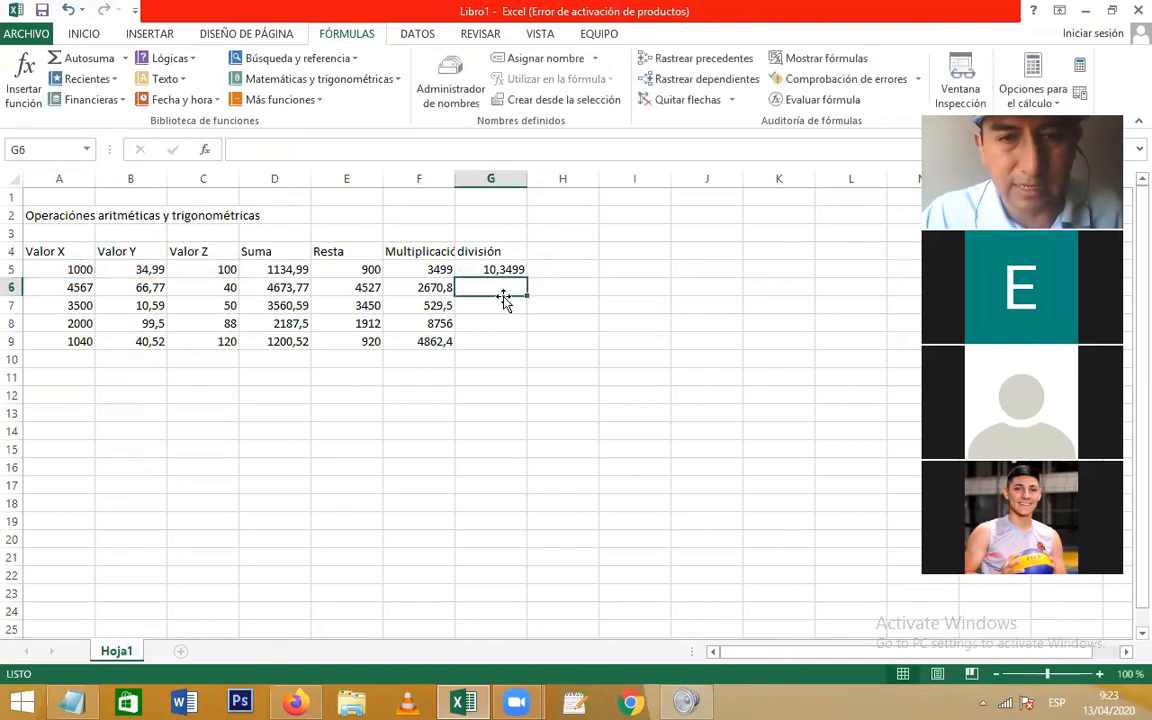
# Step: Try the G5 formula without parentheses as =A5+B5/C5, highlighting B5/C5 before committing it, and undo the change
pyautogui.click(497, 268)
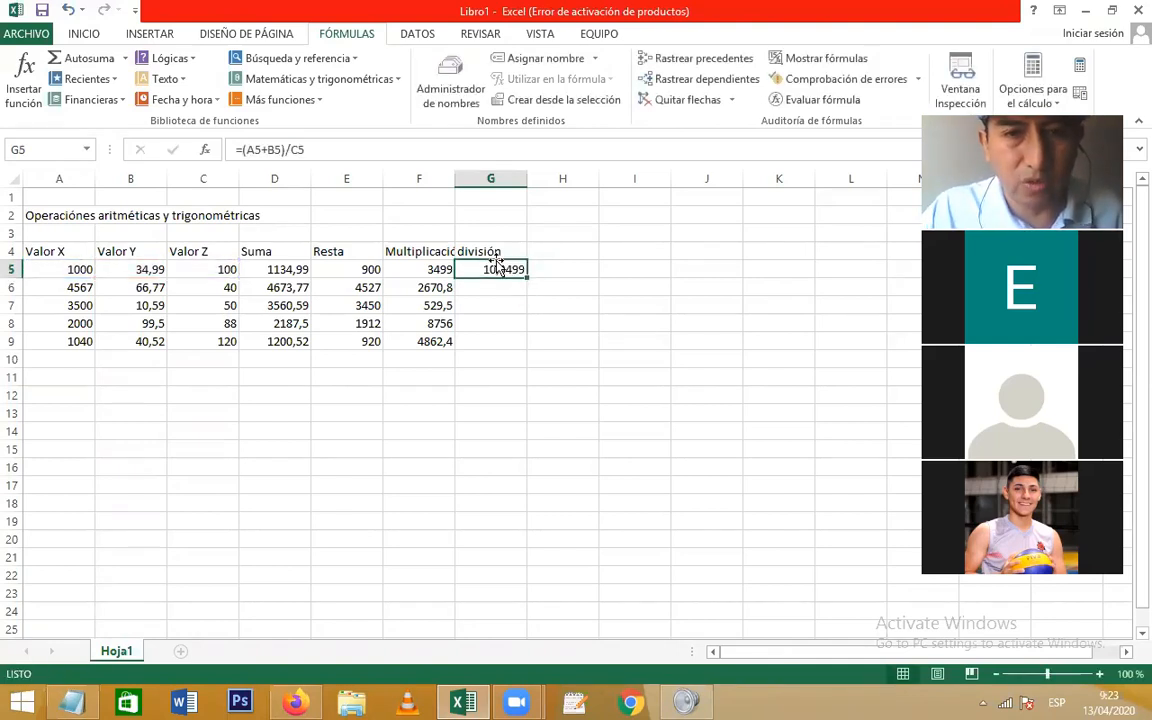
pyautogui.click(287, 149)
pyautogui.press('BackSpace')
pyautogui.click(243, 149)
pyautogui.press('BackSpace')
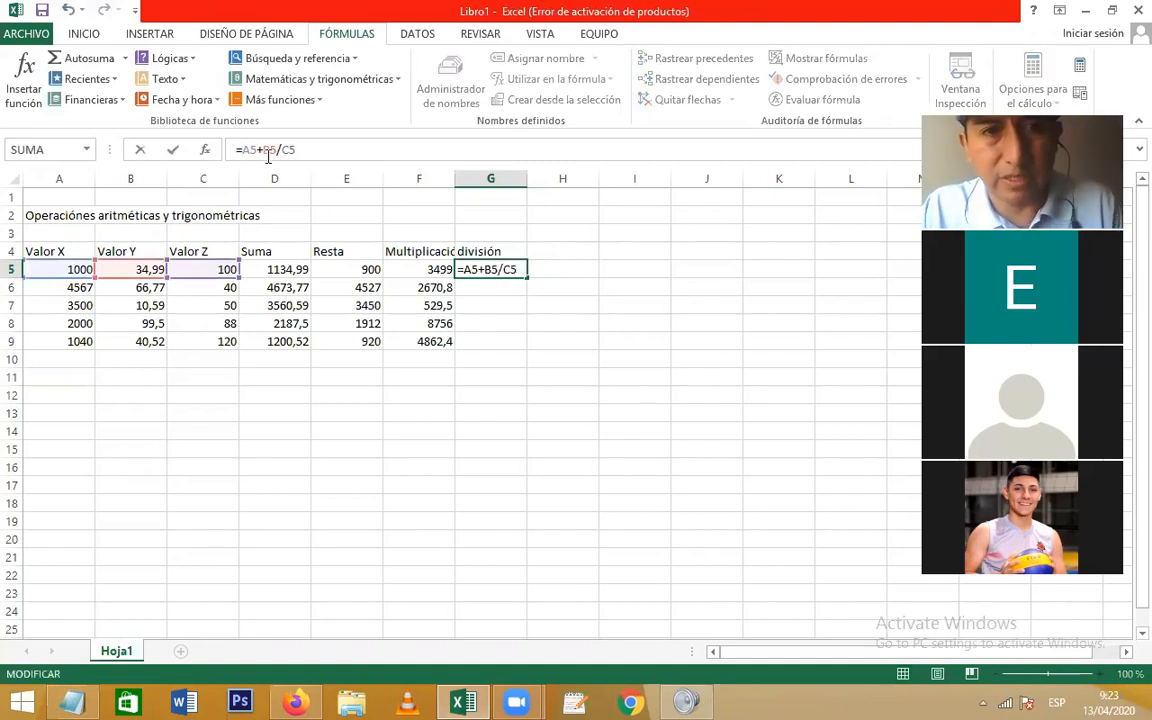
pyautogui.moveTo(262, 149); pyautogui.dragTo(302, 151)
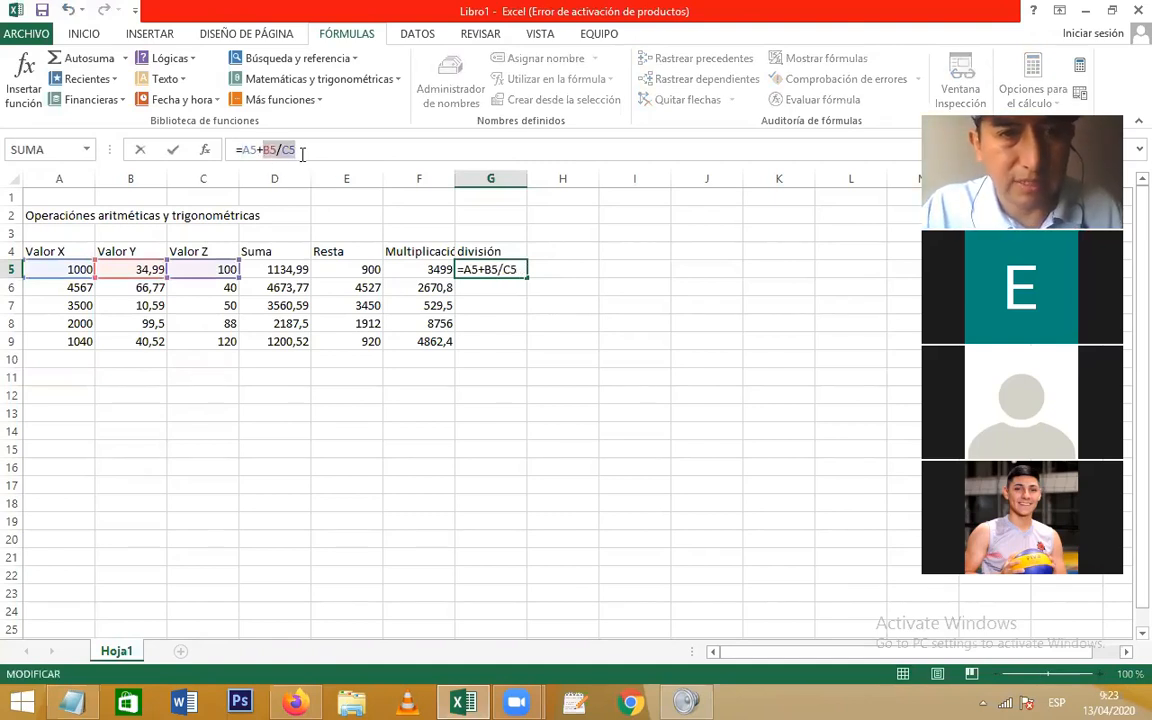
pyautogui.press('Return')
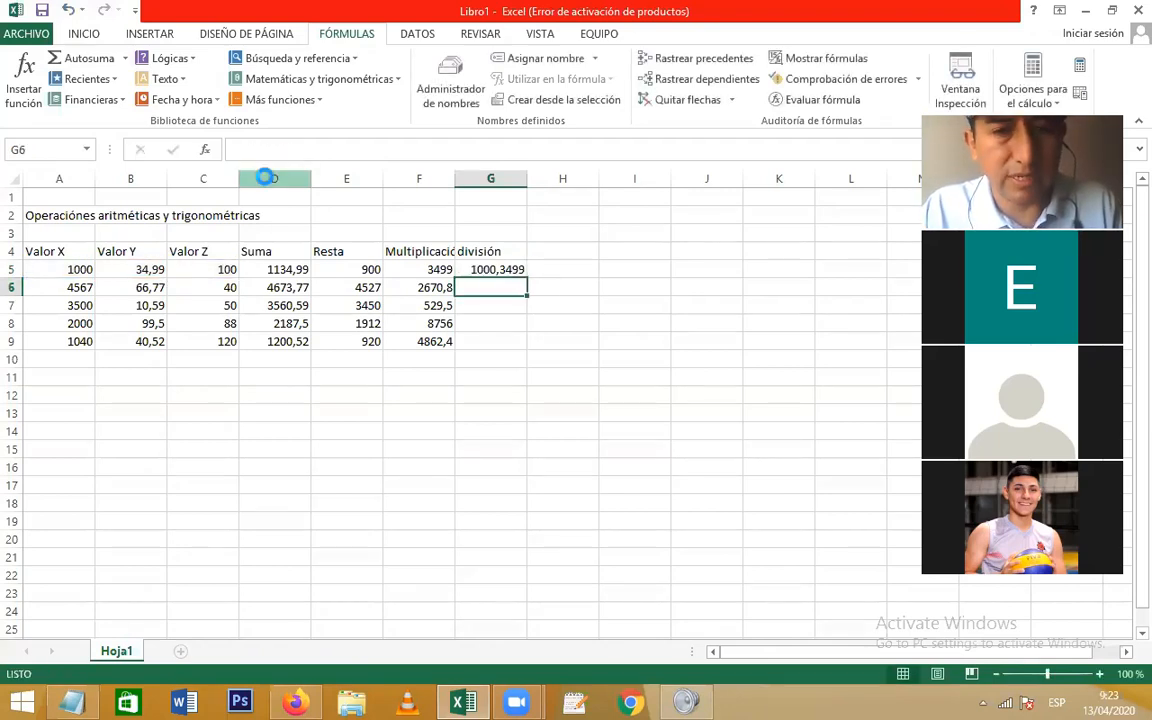
pyautogui.hotkey('ctrl', 'z')
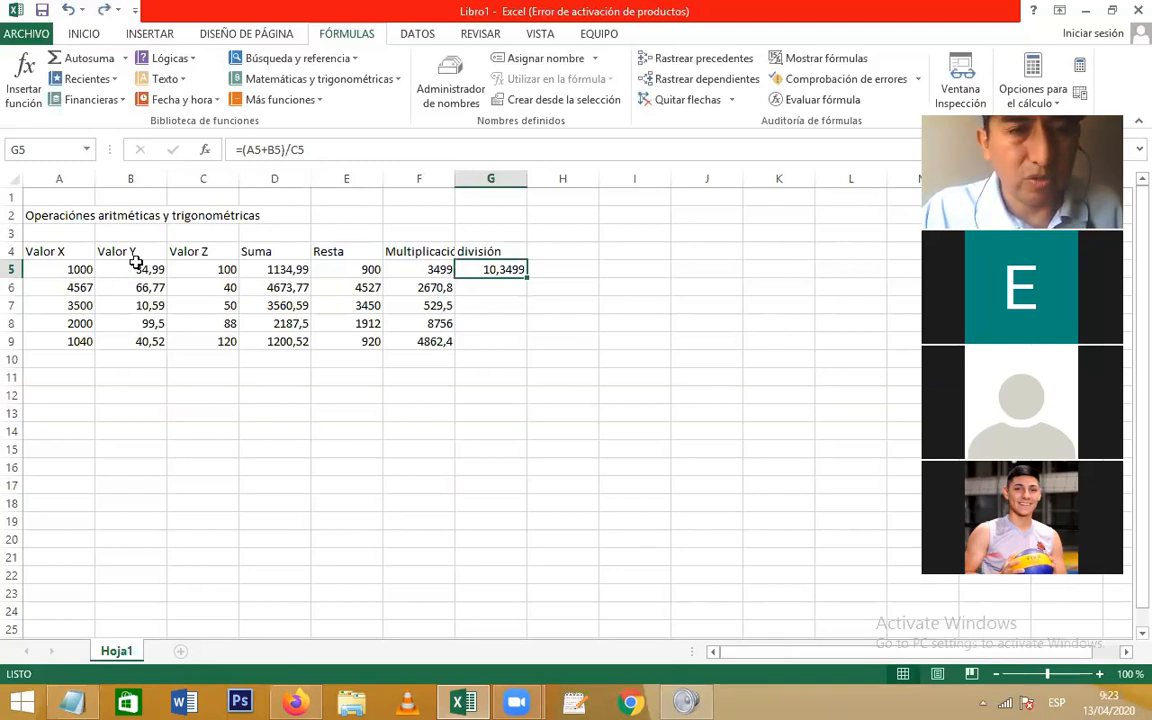
# Step: Fill the G5 division formula down through G9 and select G5 to review its formula
pyautogui.doubleClick(527, 278)
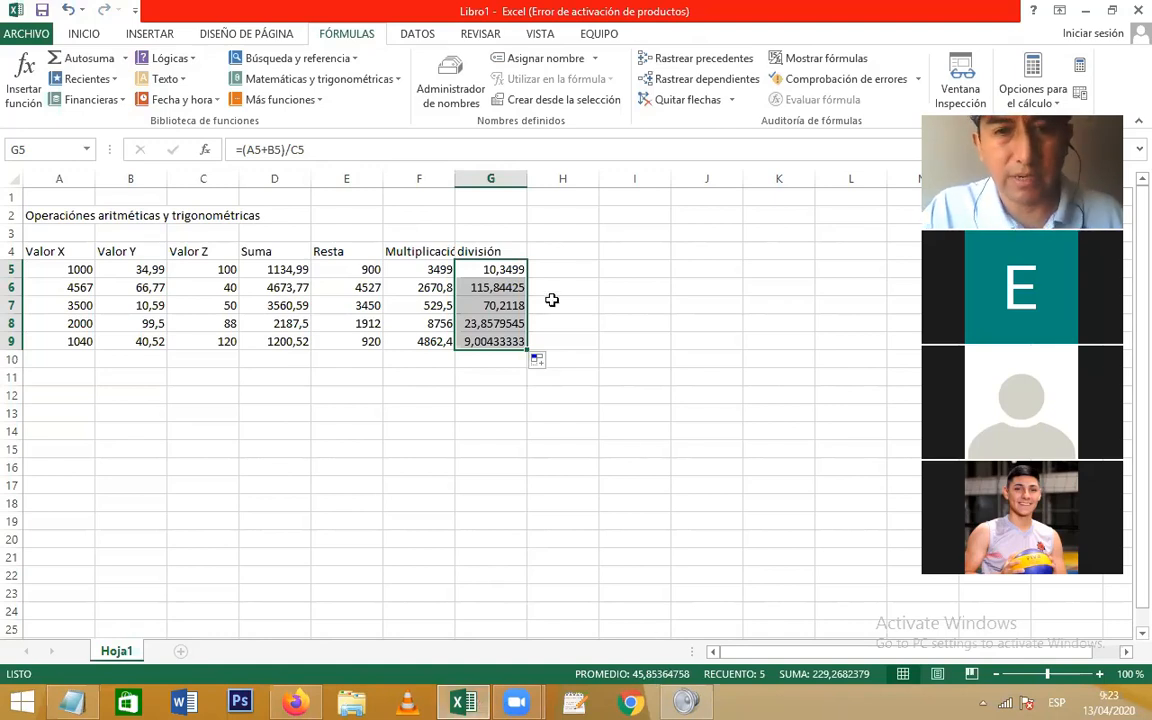
pyautogui.click(564, 250)
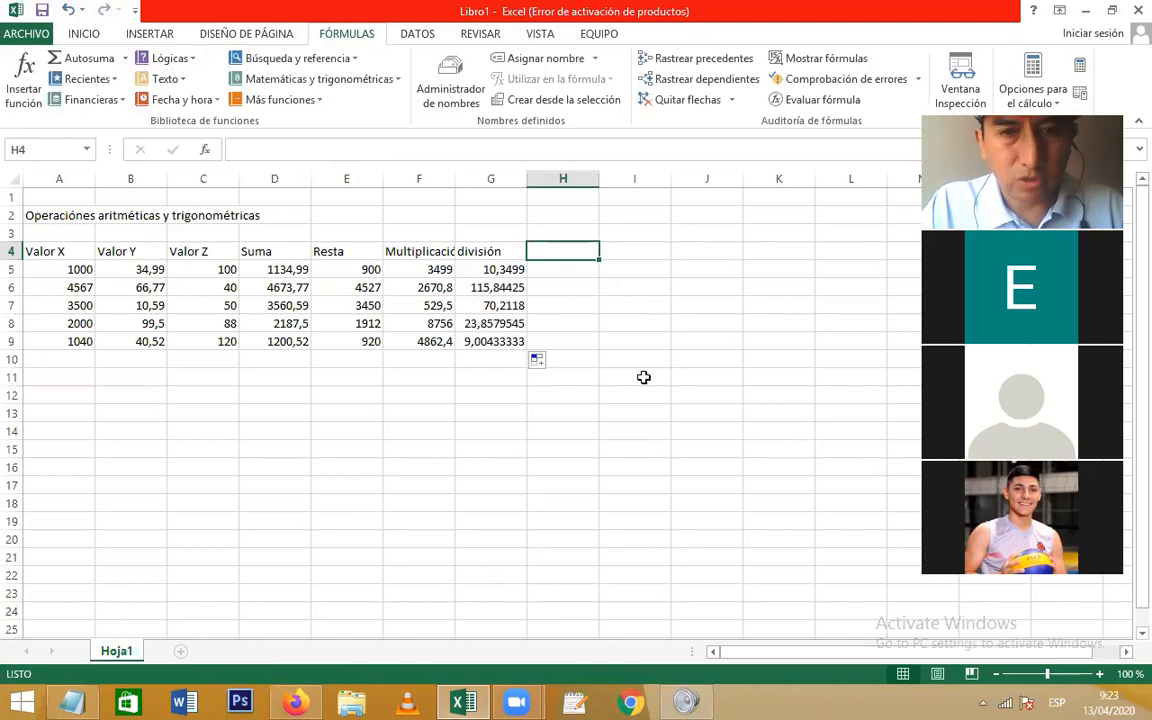
pyautogui.click(488, 266)
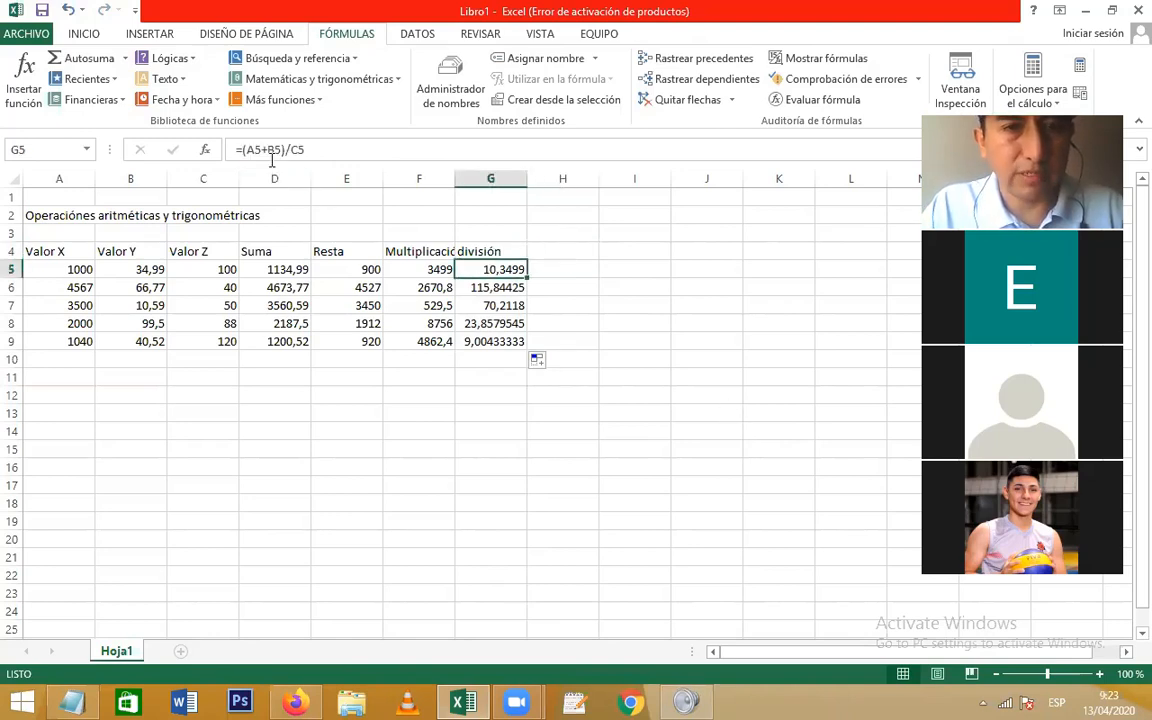
# Step: Enter the column headers Logaritmo in H4 and Raiz in I4
pyautogui.click(555, 256)
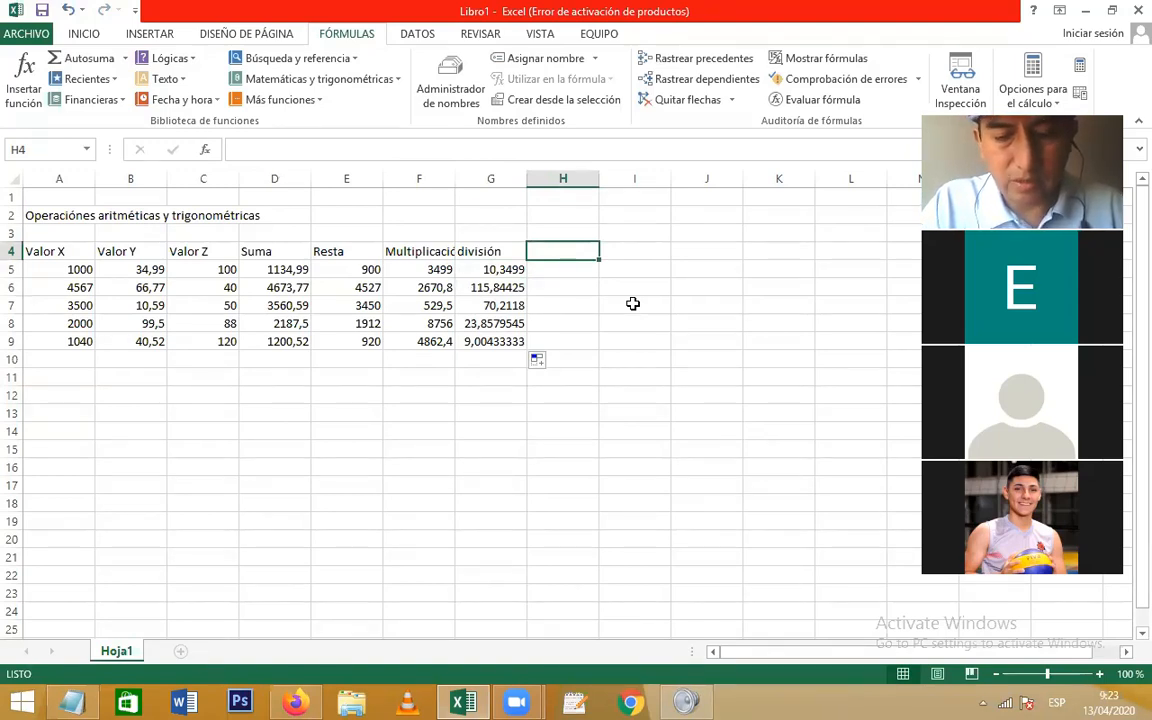
pyautogui.write('Lo')
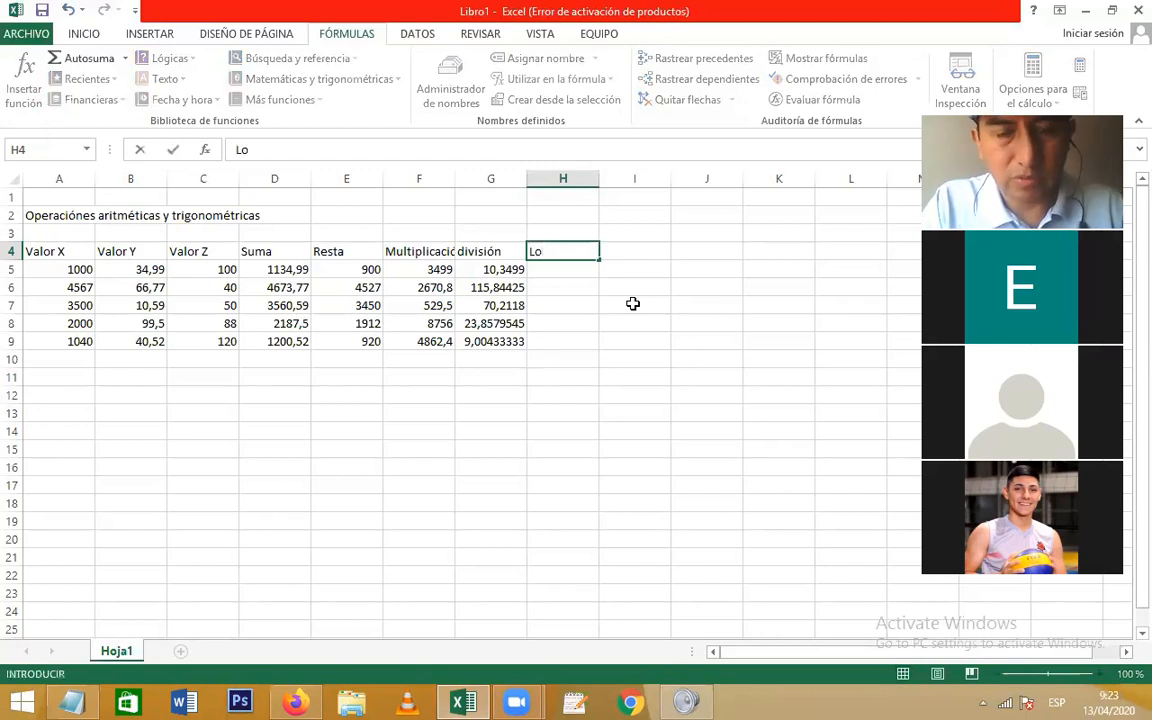
pyautogui.write('gari')
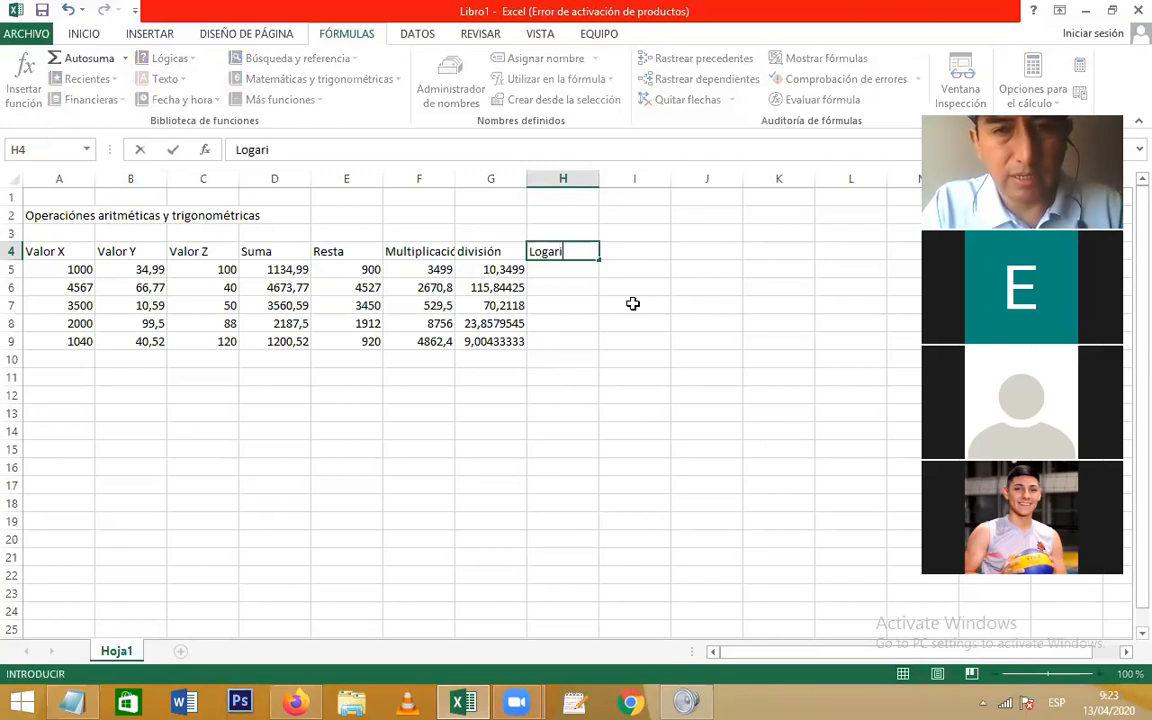
pyautogui.write('tmo')
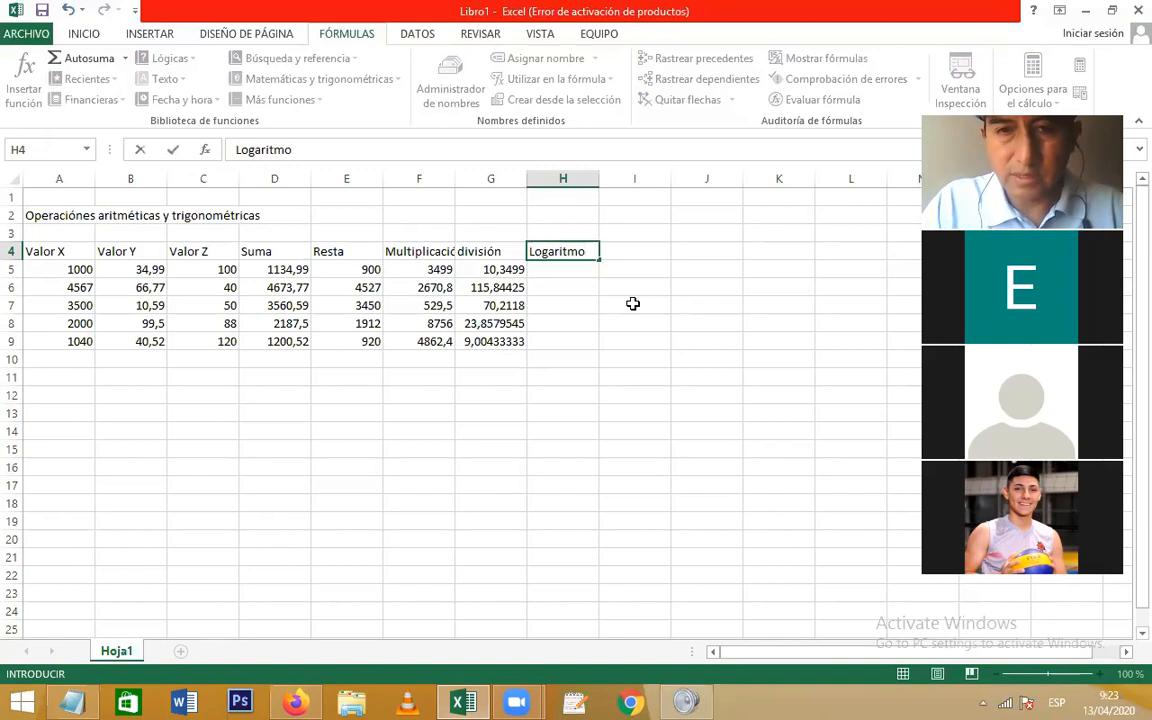
pyautogui.press('Tab')
pyautogui.write('Raiz')
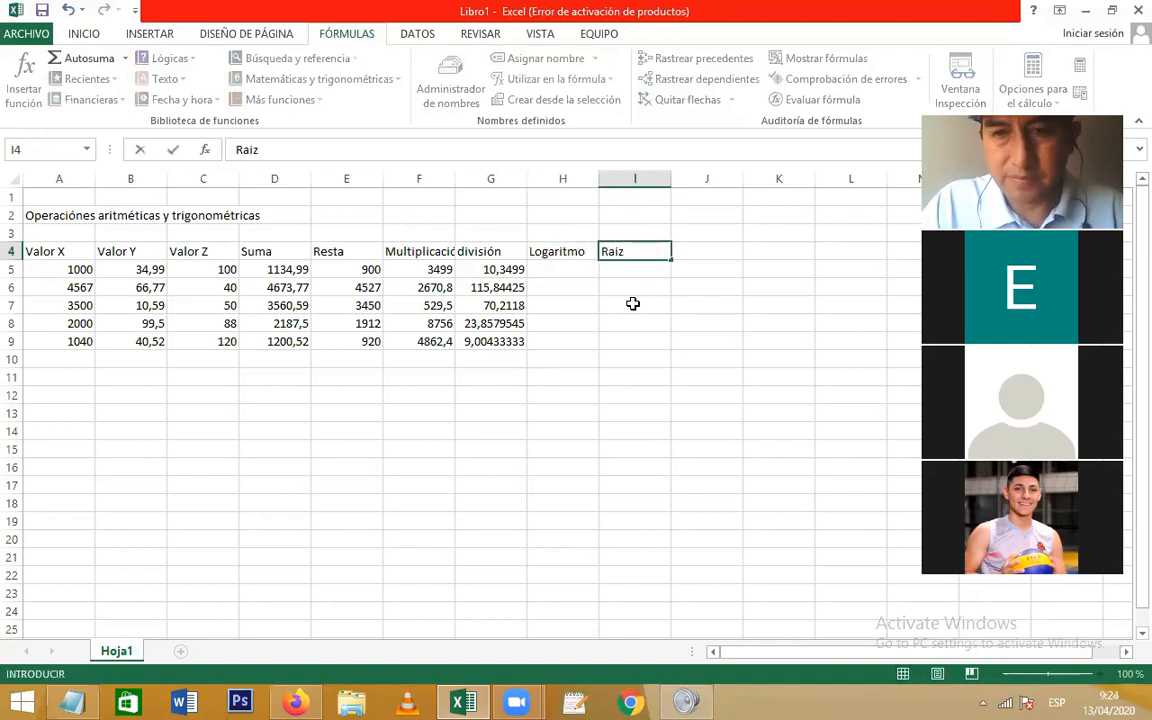
pyautogui.press('Tab')
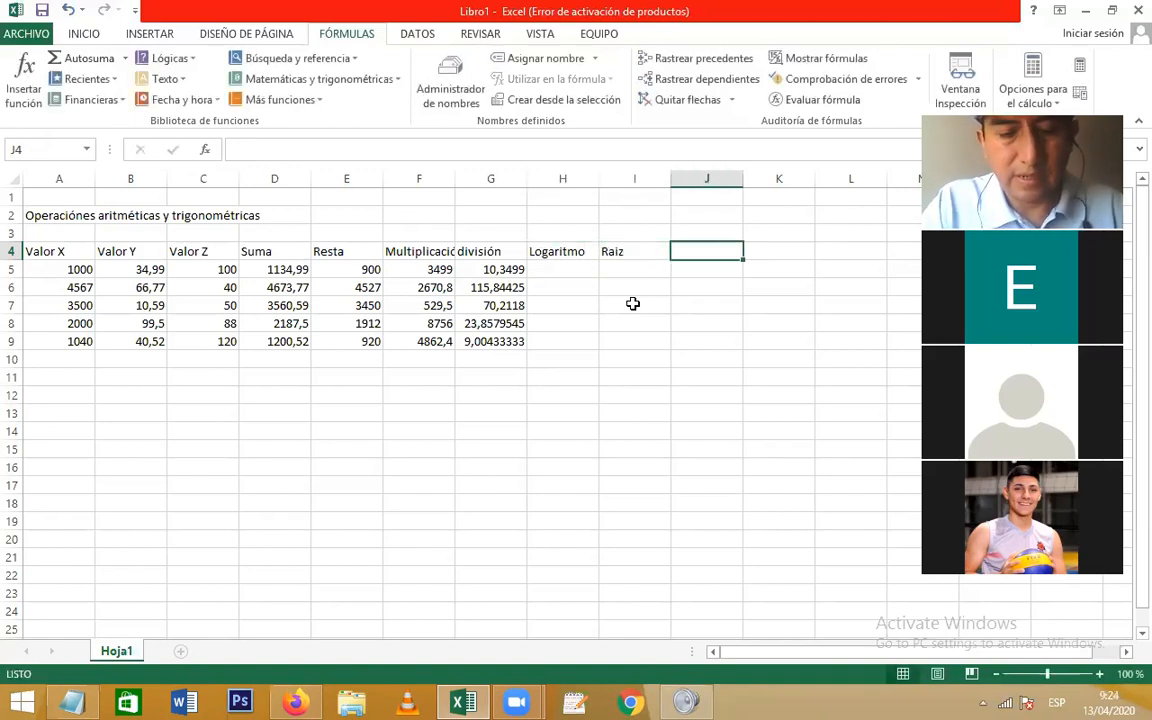
# Step: Enter the column header Seno in J4 and begin the K4 header with Co
pyautogui.write('Seco')
pyautogui.press('BackSpace')
pyautogui.press('BackSpace')
pyautogui.write('no')
pyautogui.press('Tab')
pyautogui.write('co')
pyautogui.press('BackSpace')
pyautogui.press('BackSpace')
pyautogui.write('Co')
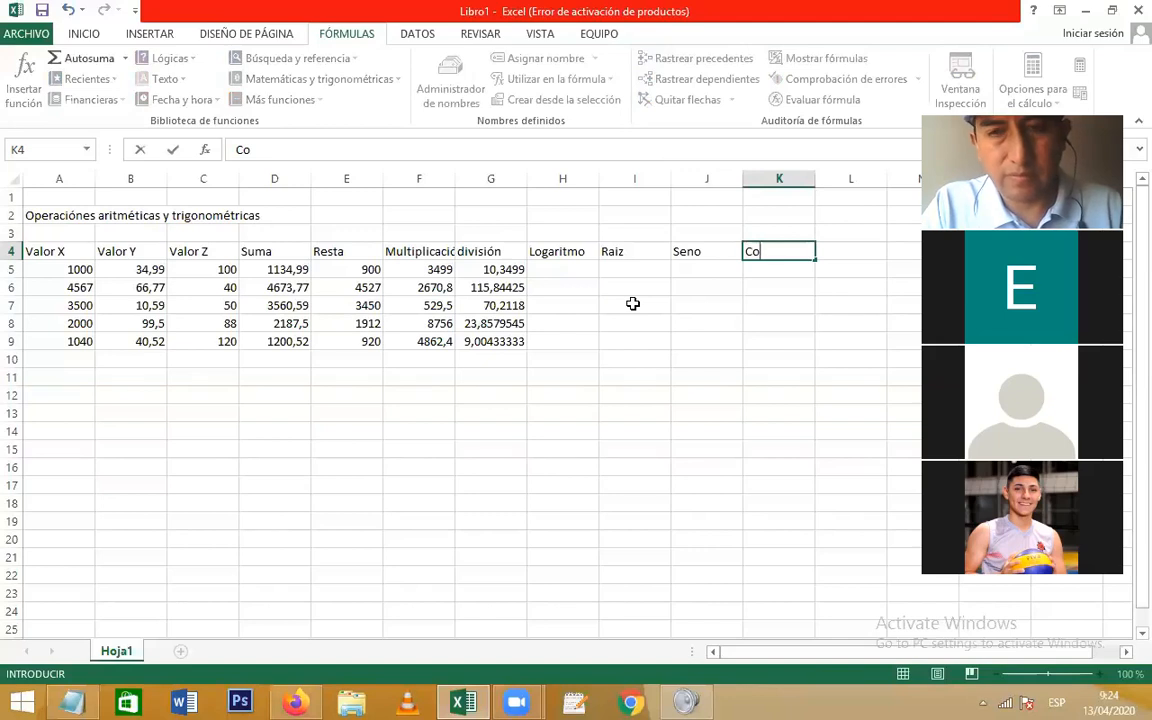
# Step: Complete the column headers with Coseno in K4 and Tangente in L4
pyautogui.write('seno')
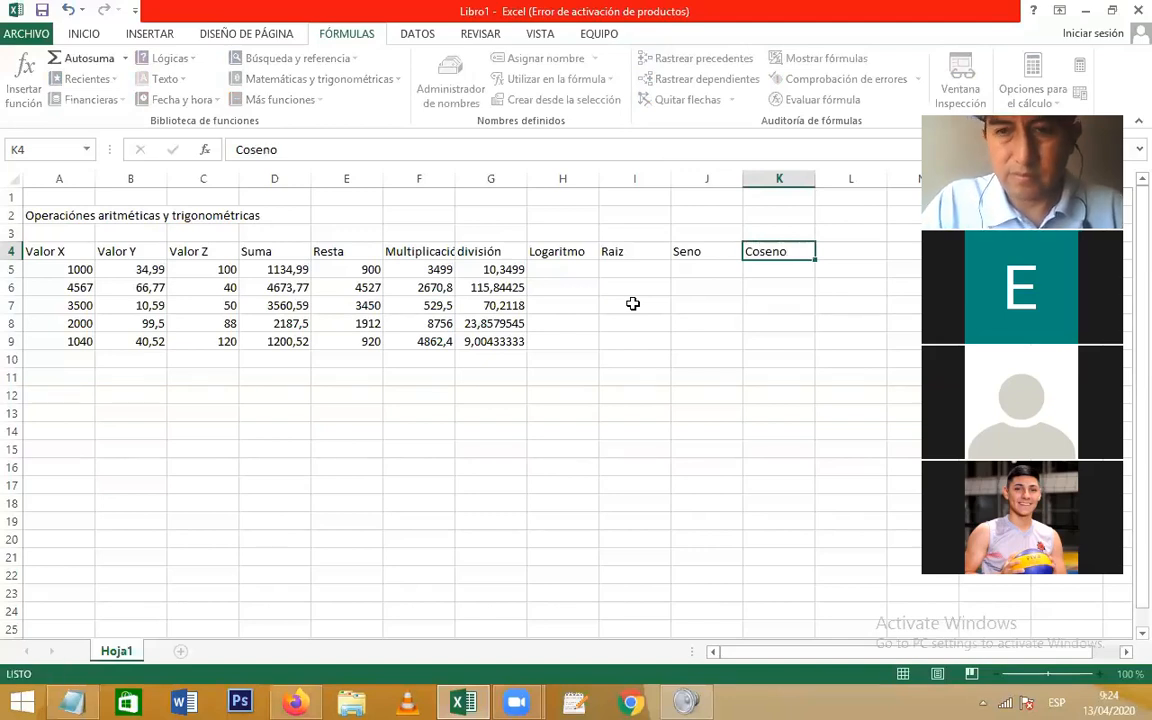
pyautogui.press('Tab')
pyautogui.write('T')
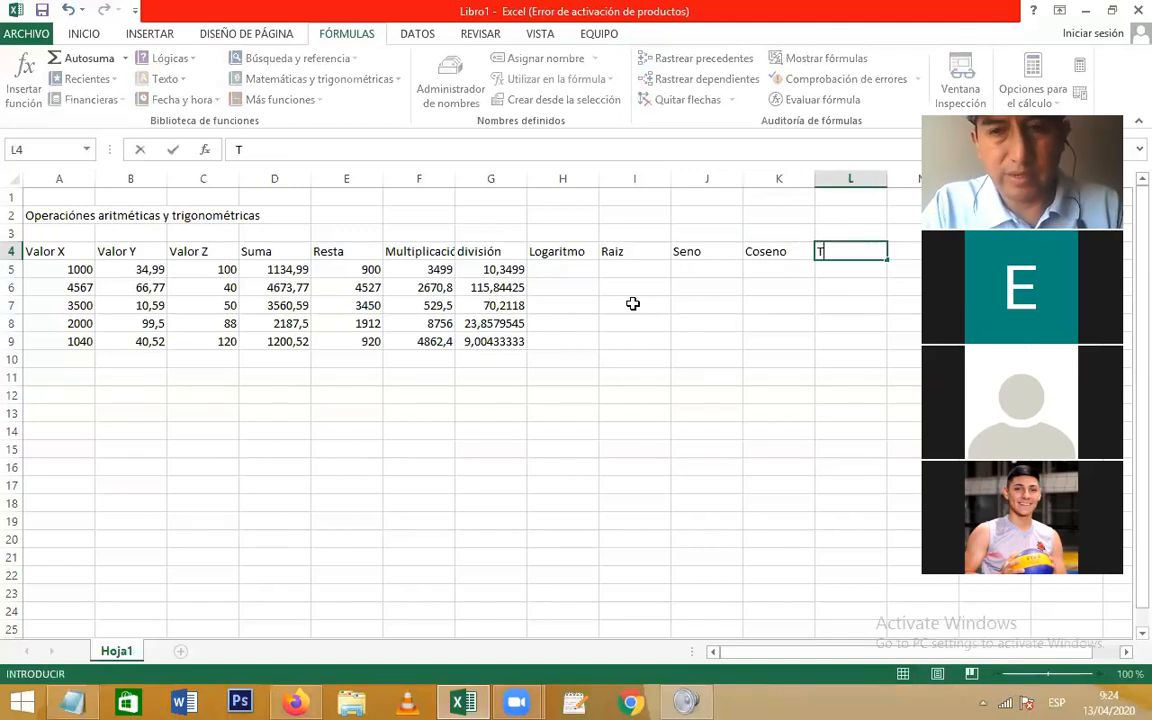
pyautogui.write('angente')
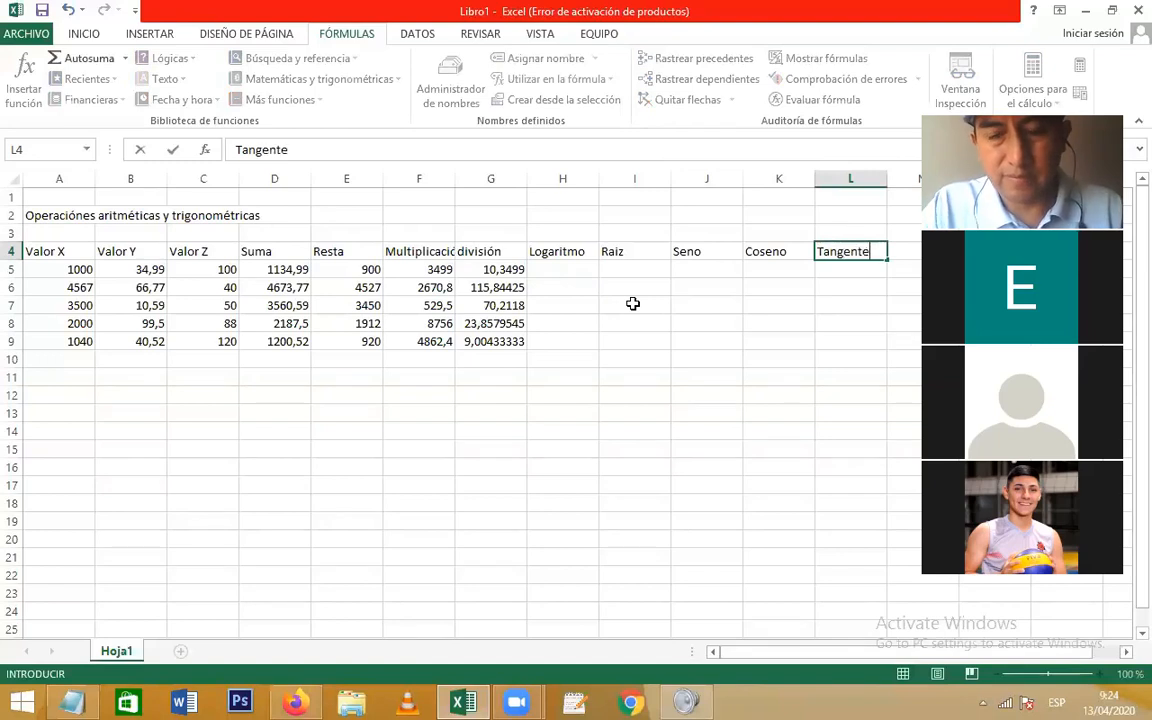
pyautogui.press('Tab')
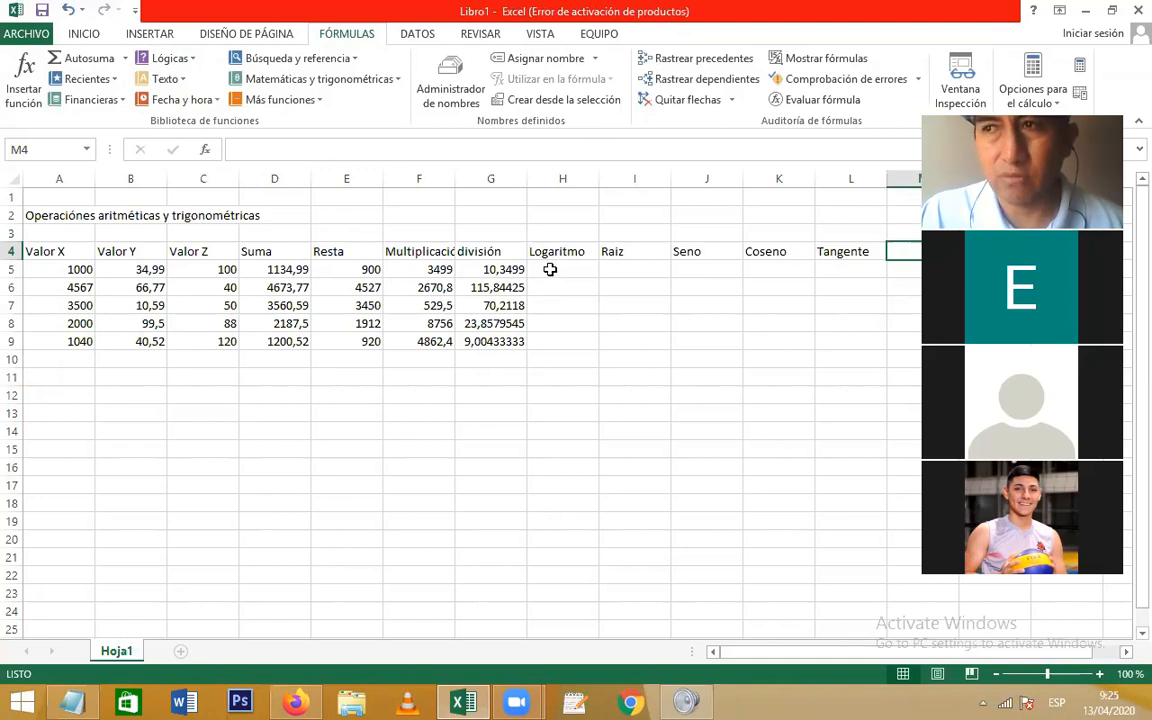
# Step: With H5 selected, switch to Notepad, write the generic function syntax =NombreFunción(valor) below the existing notes, and return to Excel
pyautogui.click(550, 270)
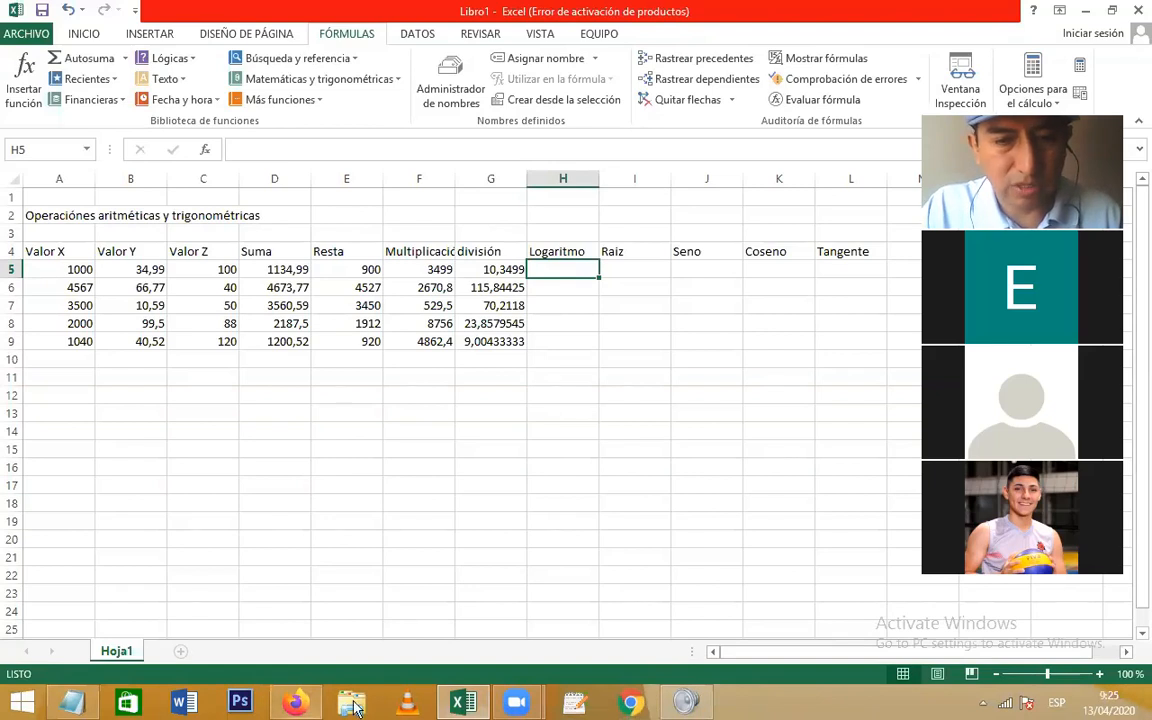
pyautogui.click(76, 703)
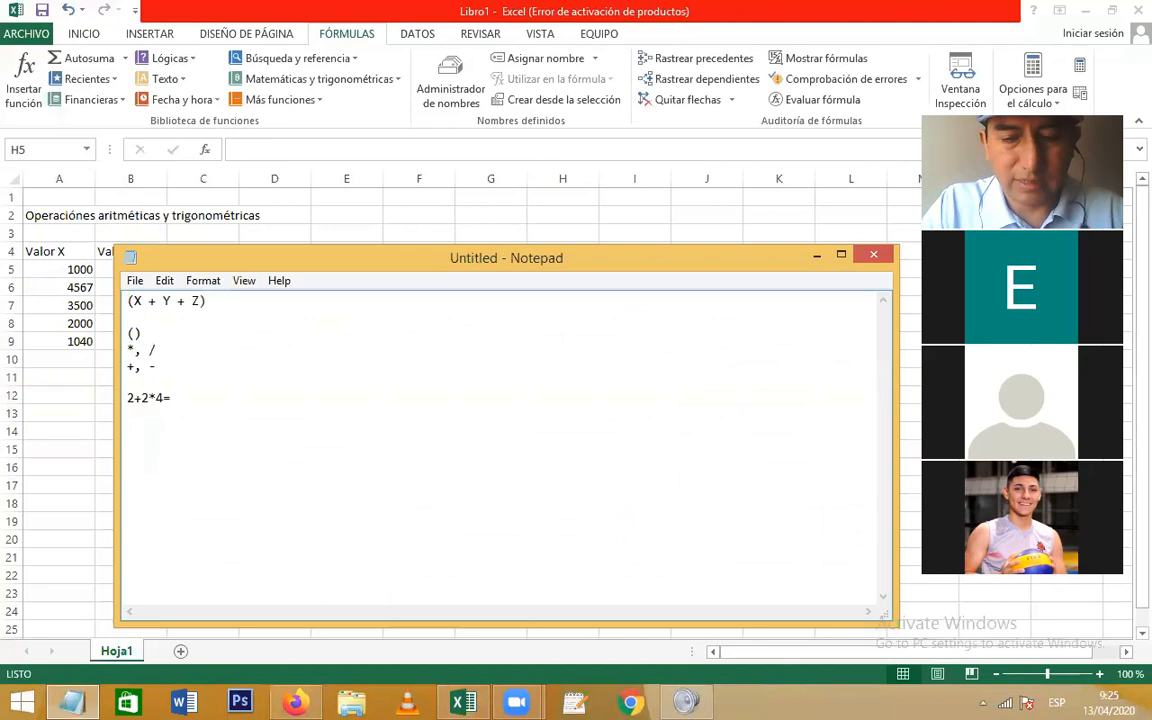
pyautogui.write('=No')
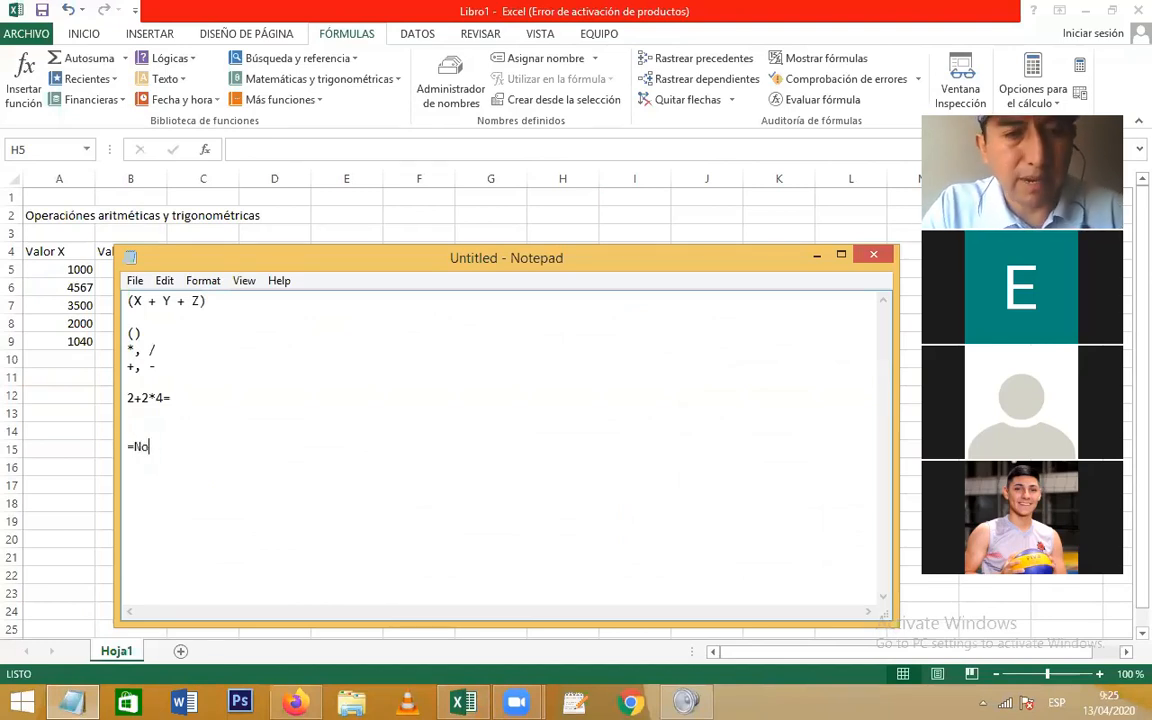
pyautogui.write('mbreFunci')
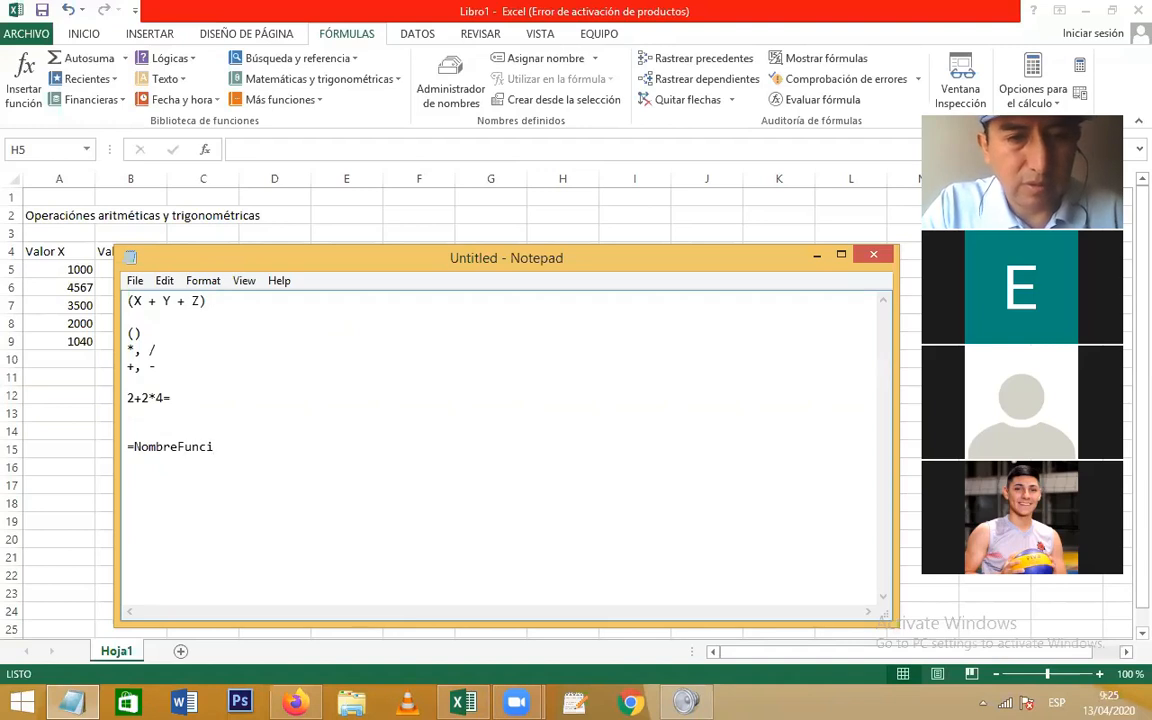
pyautogui.write('ón()')
pyautogui.press('Left')
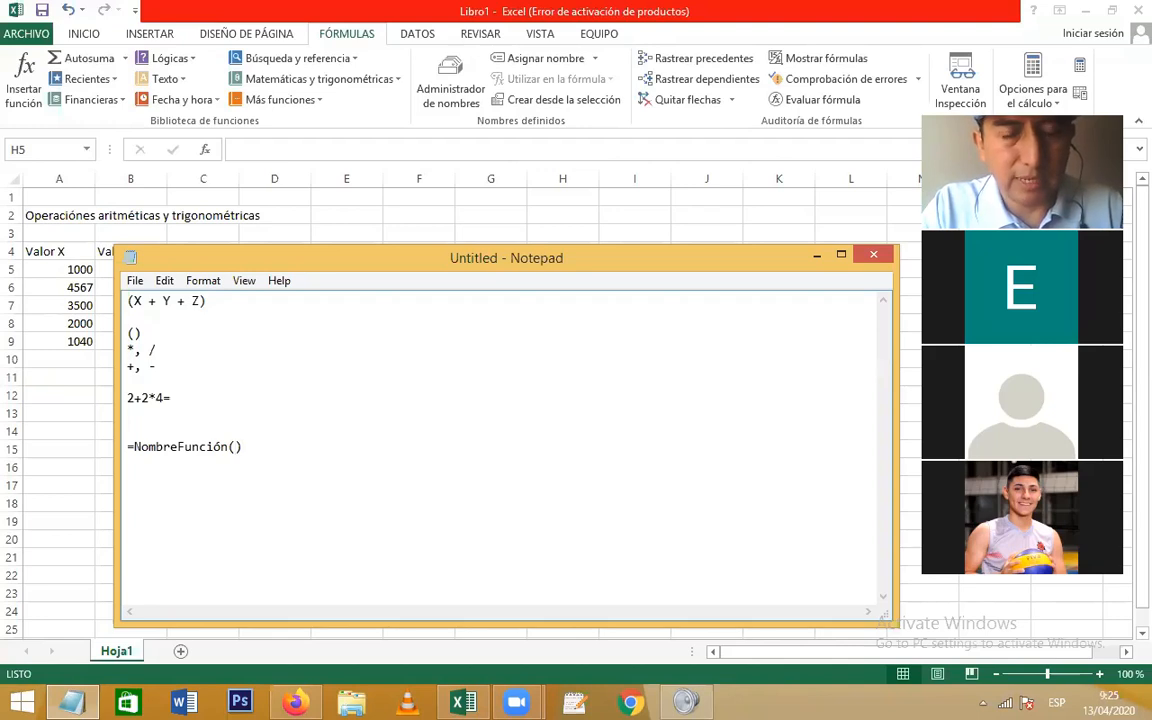
pyautogui.write('valor')
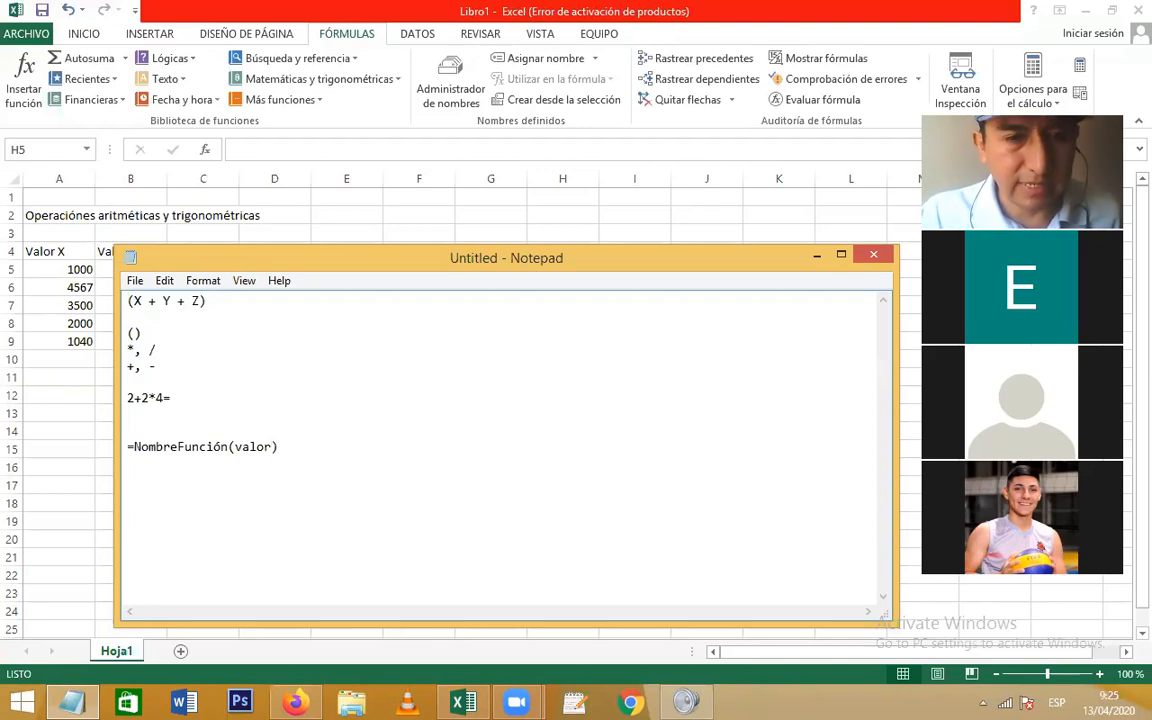
pyautogui.moveTo(130, 450)
pyautogui.mouseDown()
pyautogui.moveTo(265, 463)
pyautogui.moveTo(288, 448)
pyautogui.moveTo(127, 448)
pyautogui.mouseUp()
pyautogui.click(127, 448)
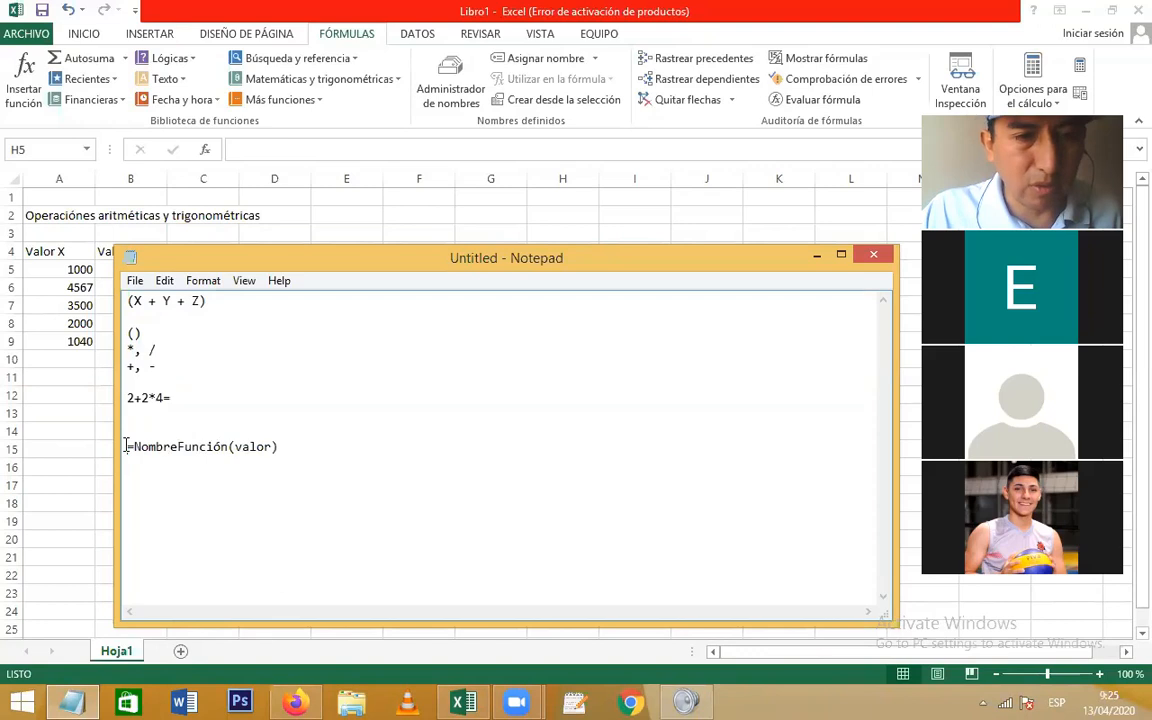
pyautogui.doubleClick(217, 451)
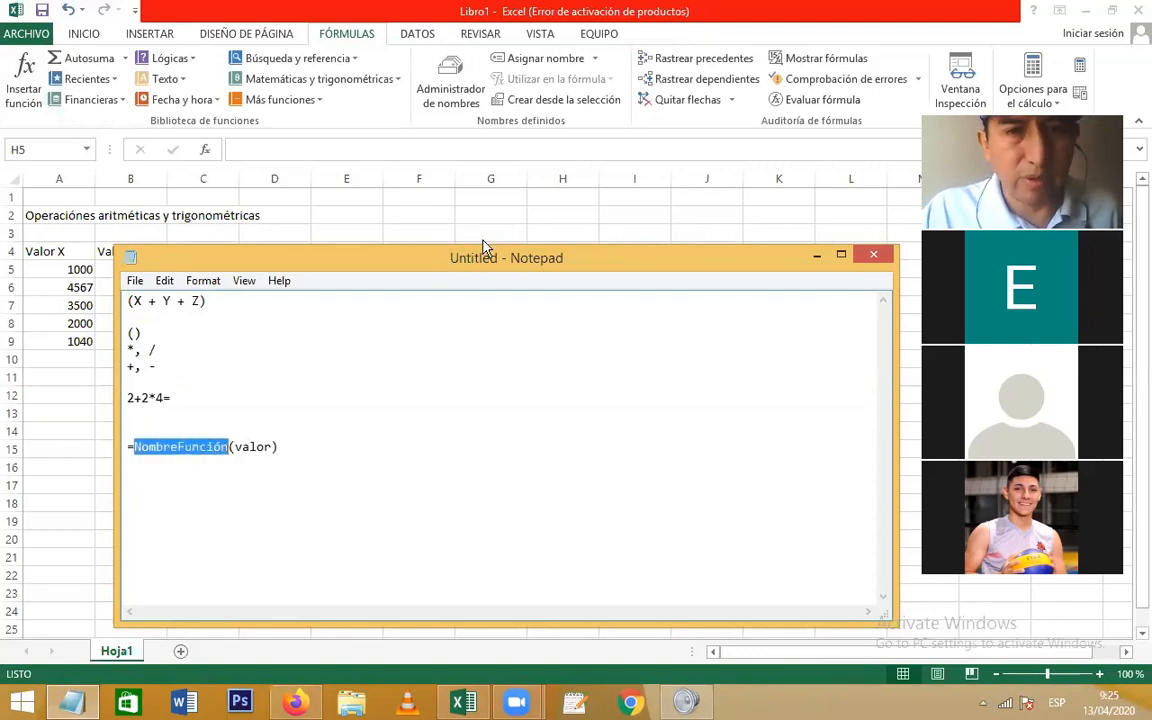
pyautogui.click(816, 255)
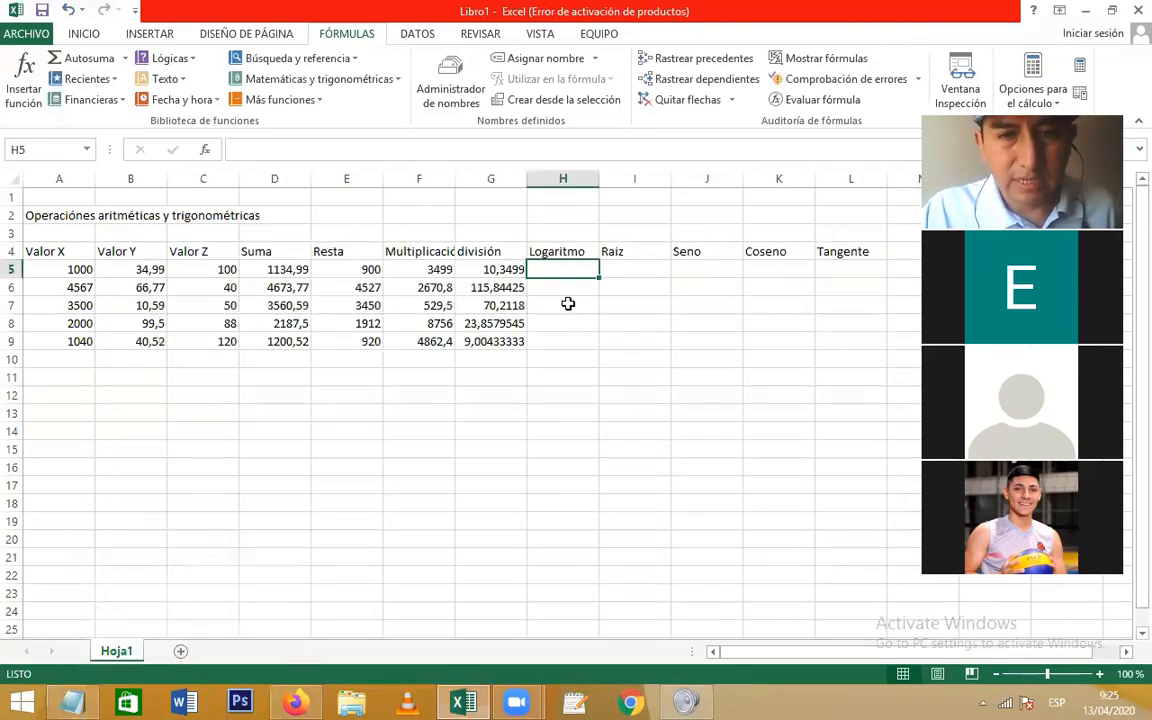
# Step: Enter the formula =LOG(B5) in H5 to calculate the logarithm of the first Valor Y
pyautogui.write('=')
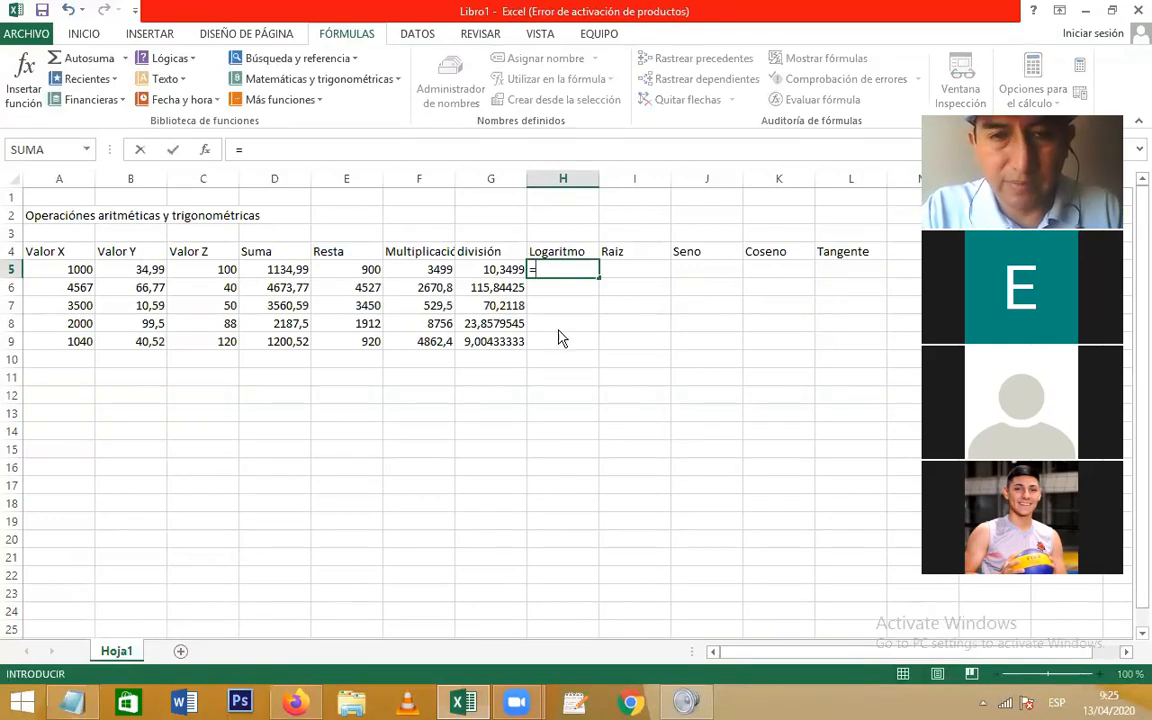
pyautogui.write('l')
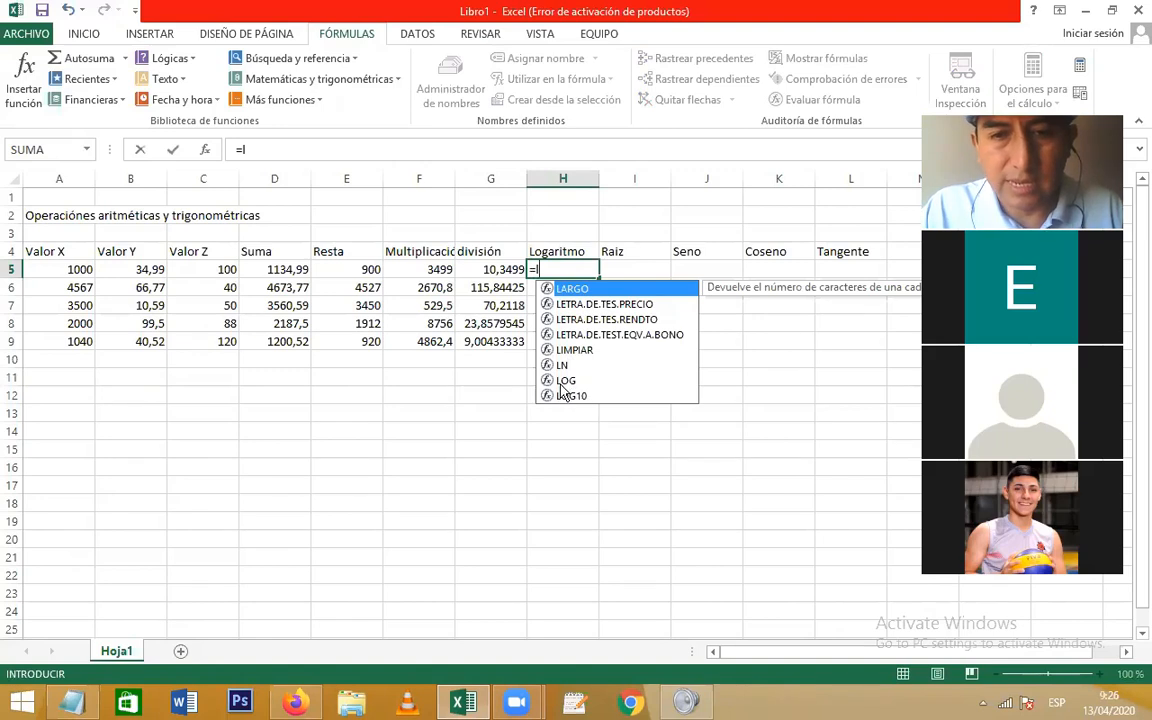
pyautogui.press('Down')
pyautogui.press('Down')
pyautogui.press('Down')
pyautogui.press('Down')
pyautogui.press('Down')
pyautogui.press('Down')
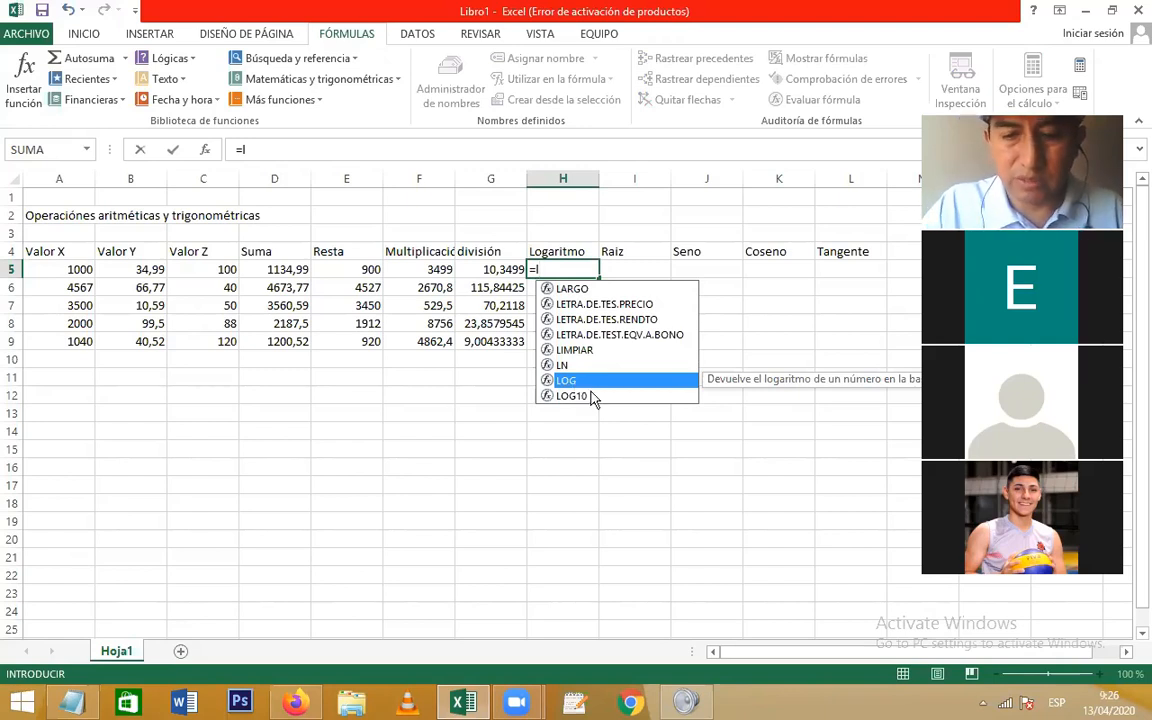
pyautogui.write('og')
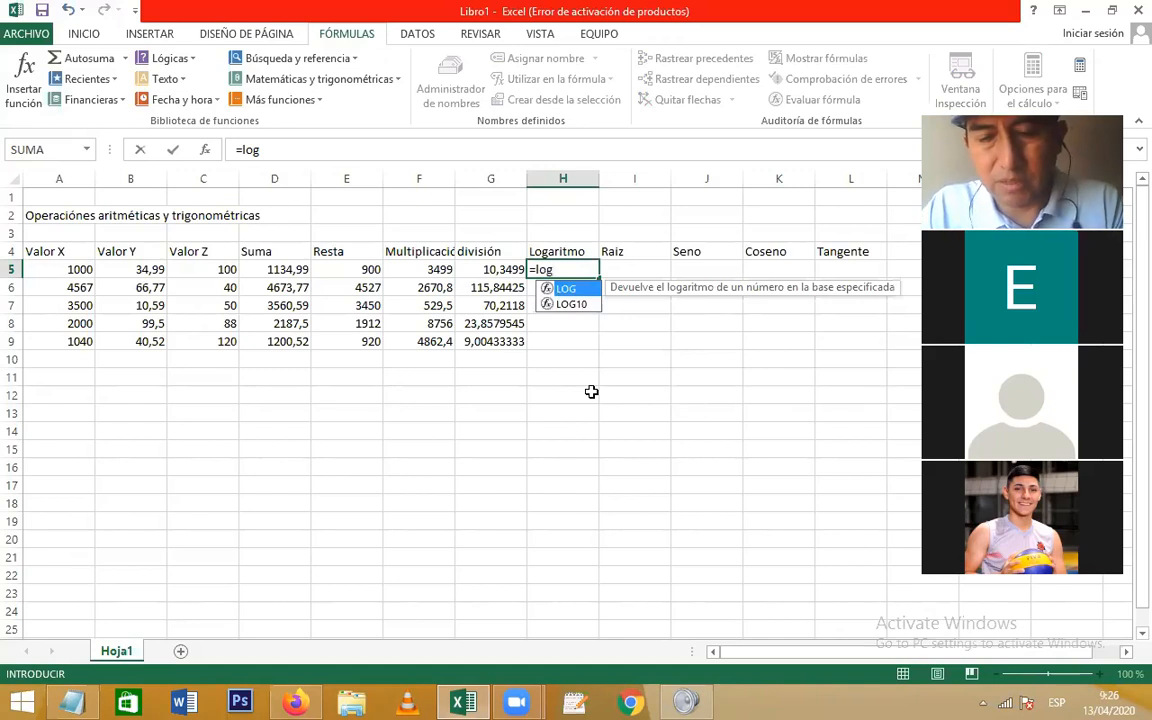
pyautogui.write(')')
pyautogui.press('BackSpace')
pyautogui.write('(')
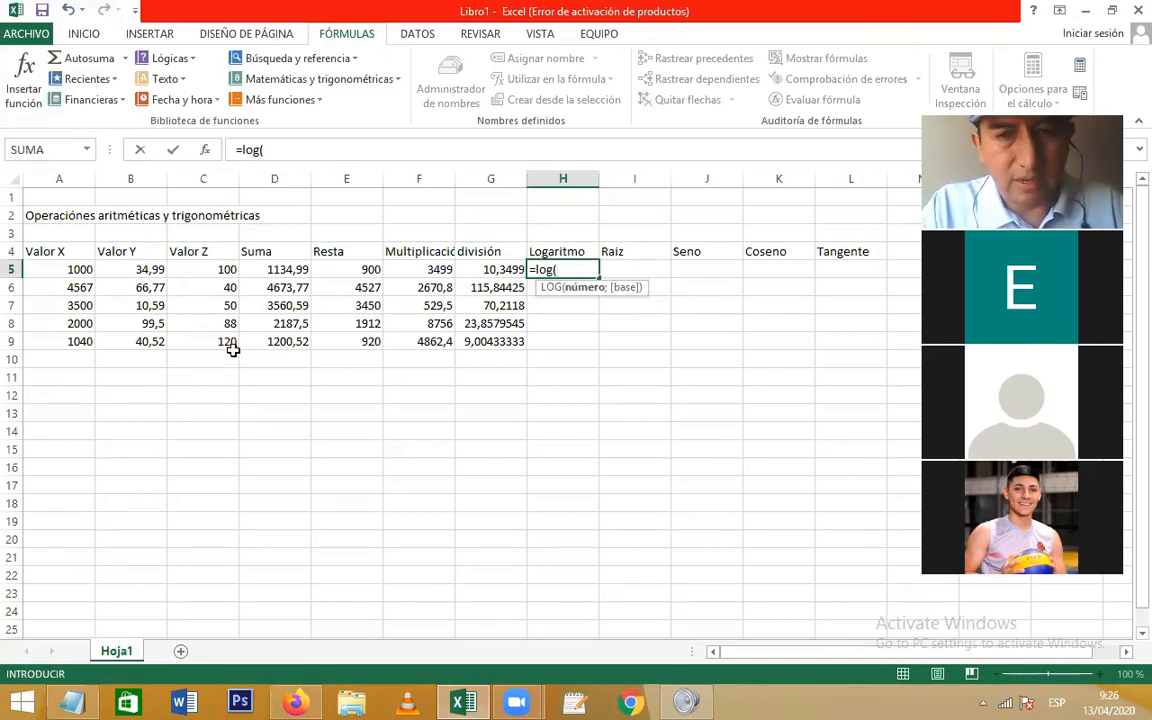
pyautogui.write('b5')
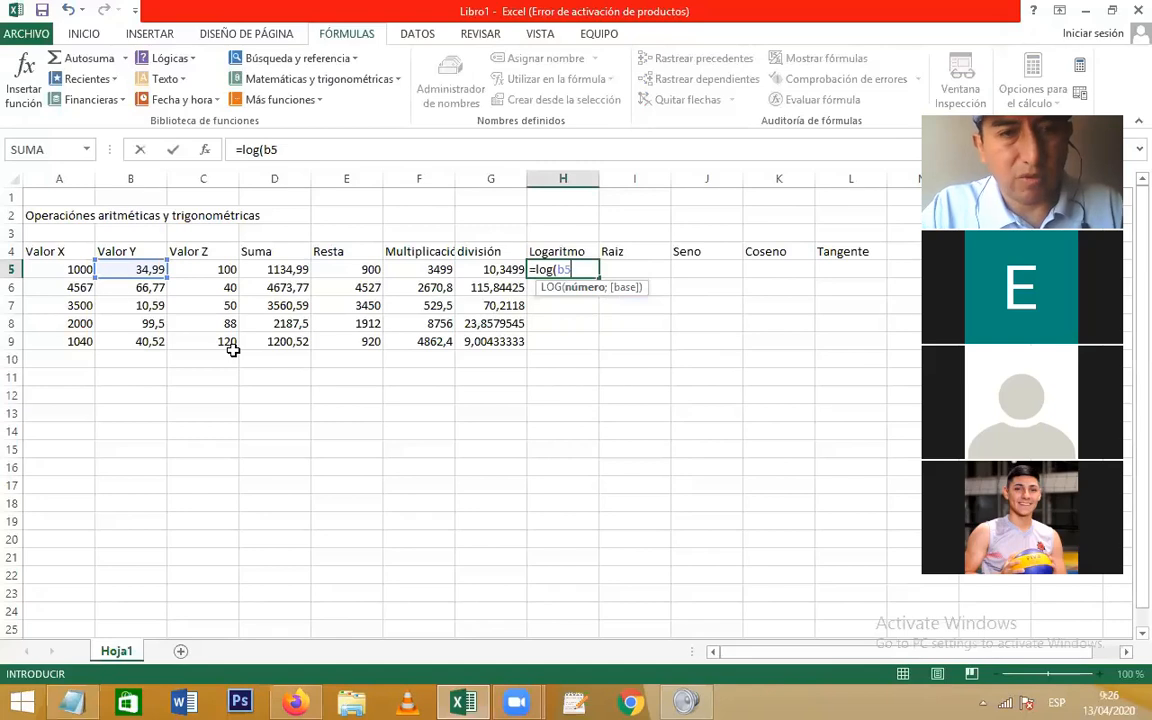
pyautogui.write(')')
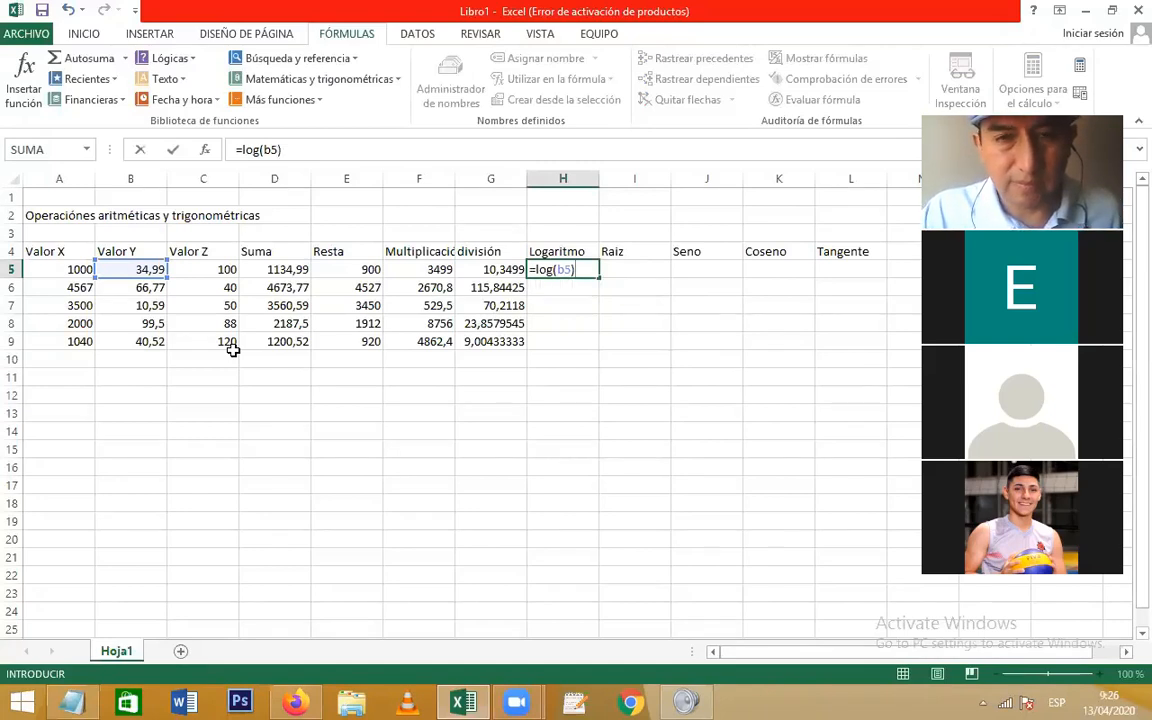
pyautogui.press('Return')
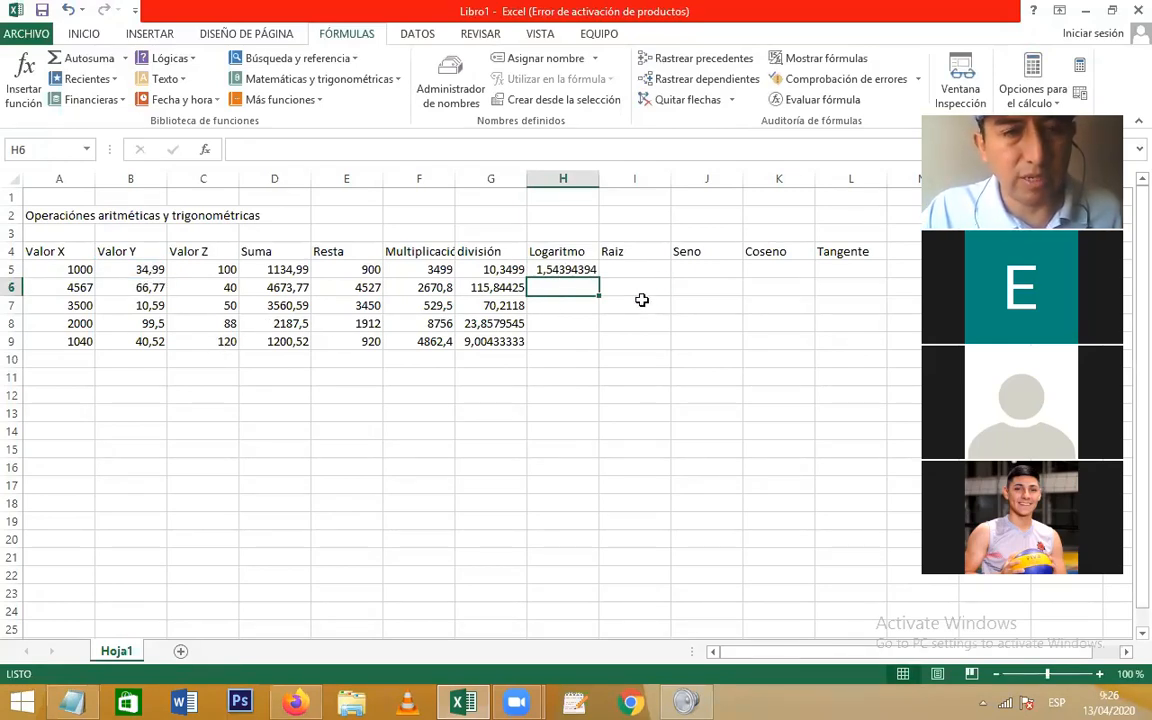
# Step: Fill the logarithm formula from H5 down to H9 and check the Valor Y source cells B6 to B9
pyautogui.click(588, 269)
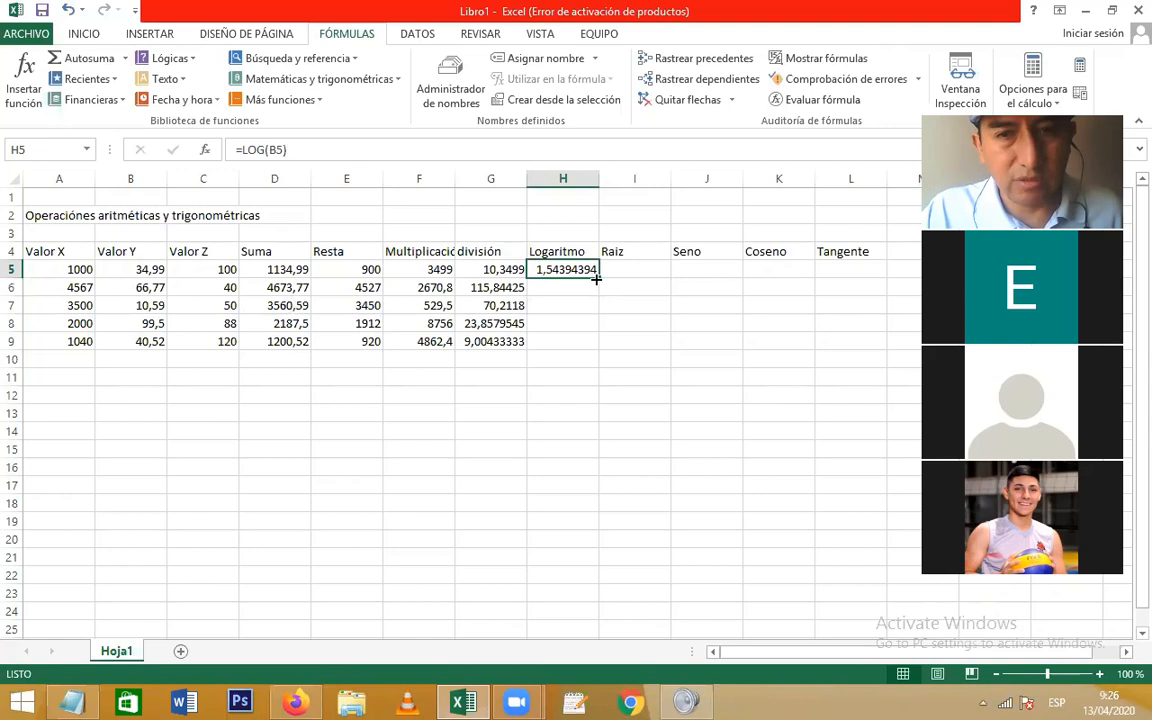
pyautogui.moveTo(596, 280); pyautogui.dragTo(599, 348)
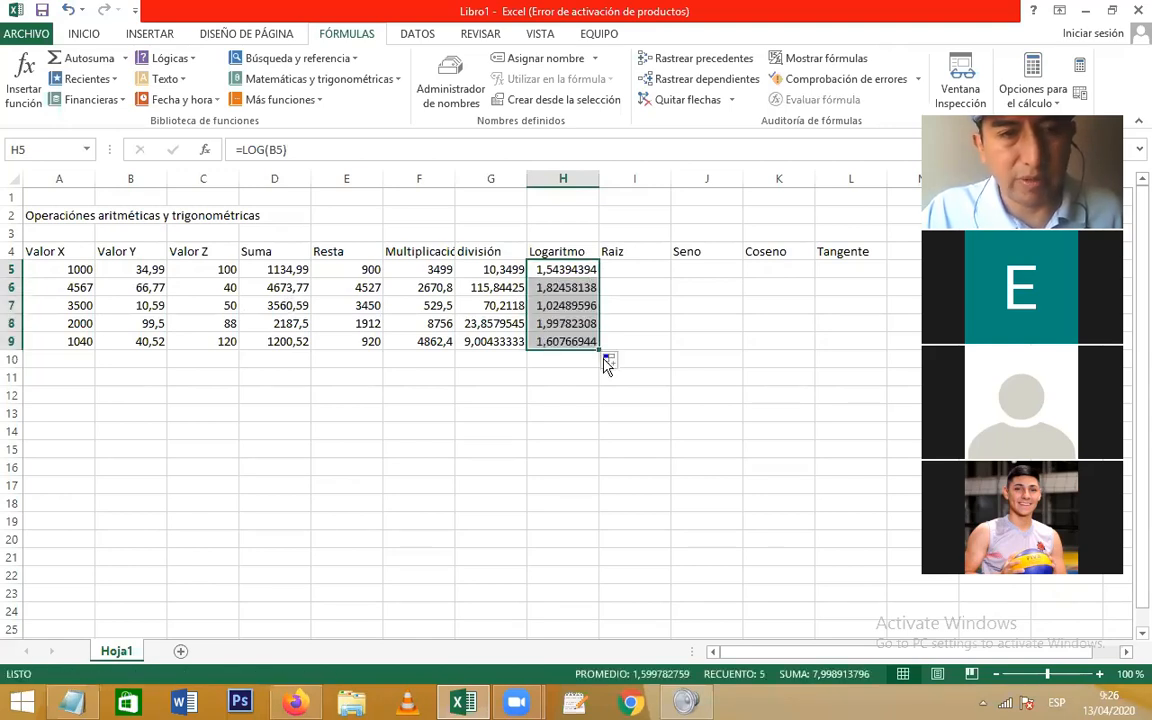
pyautogui.click(148, 292)
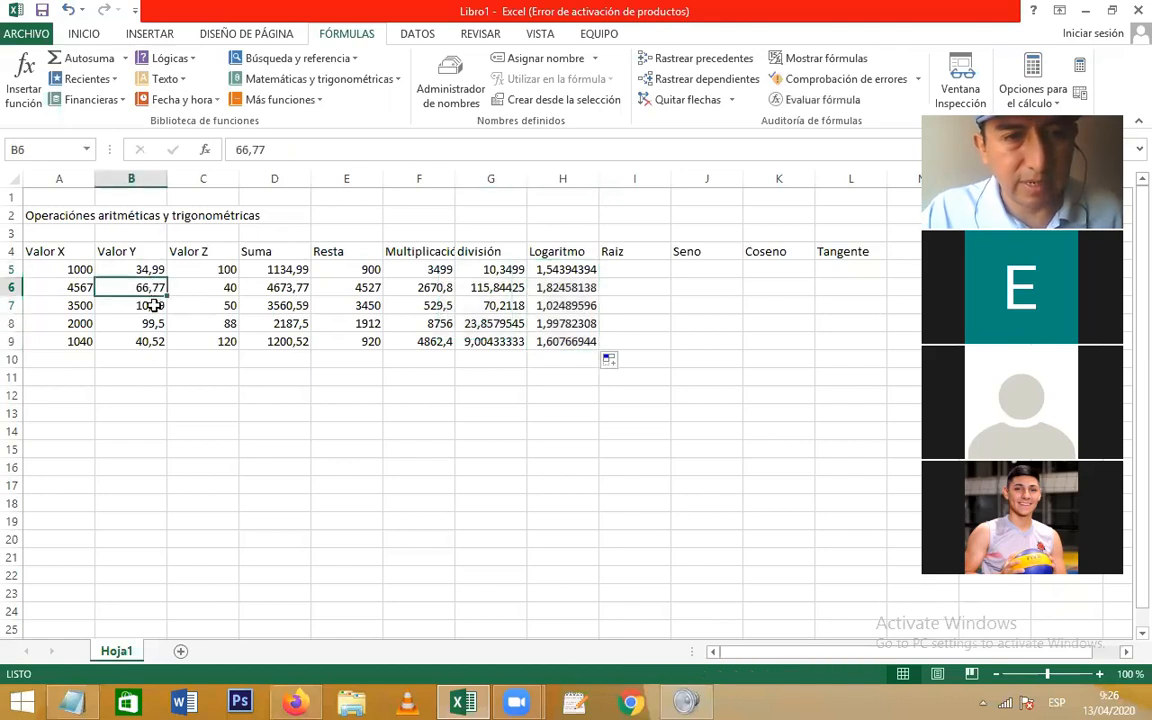
pyautogui.click(152, 305)
pyautogui.click(152, 324)
pyautogui.click(146, 340)
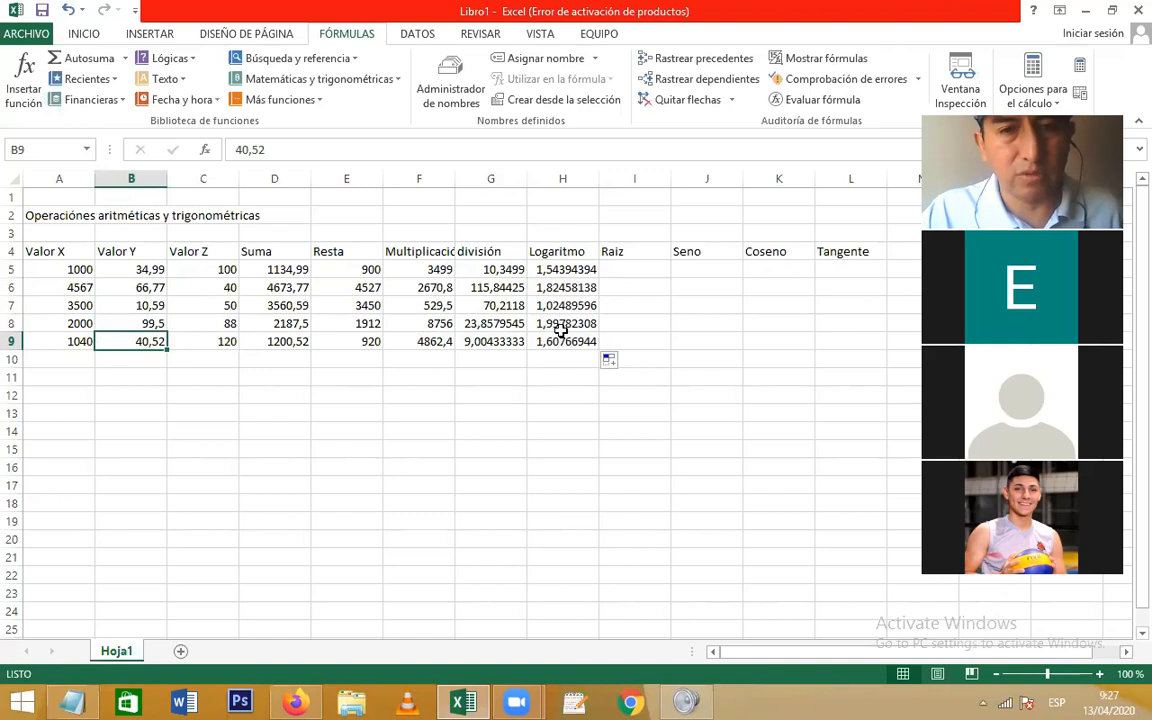
# Step: Enter the formula =RAIZ(B5) in I5 to get the square root of the first Valor Y, and review its cell reference
pyautogui.click(625, 268)
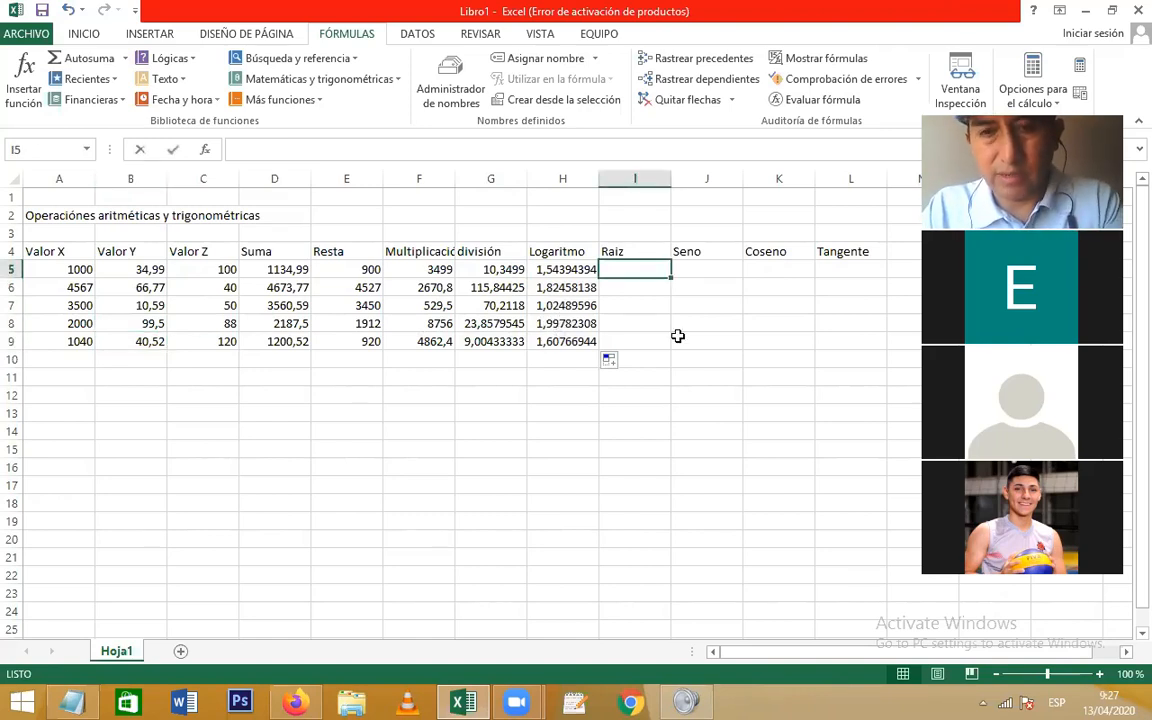
pyautogui.write('=')
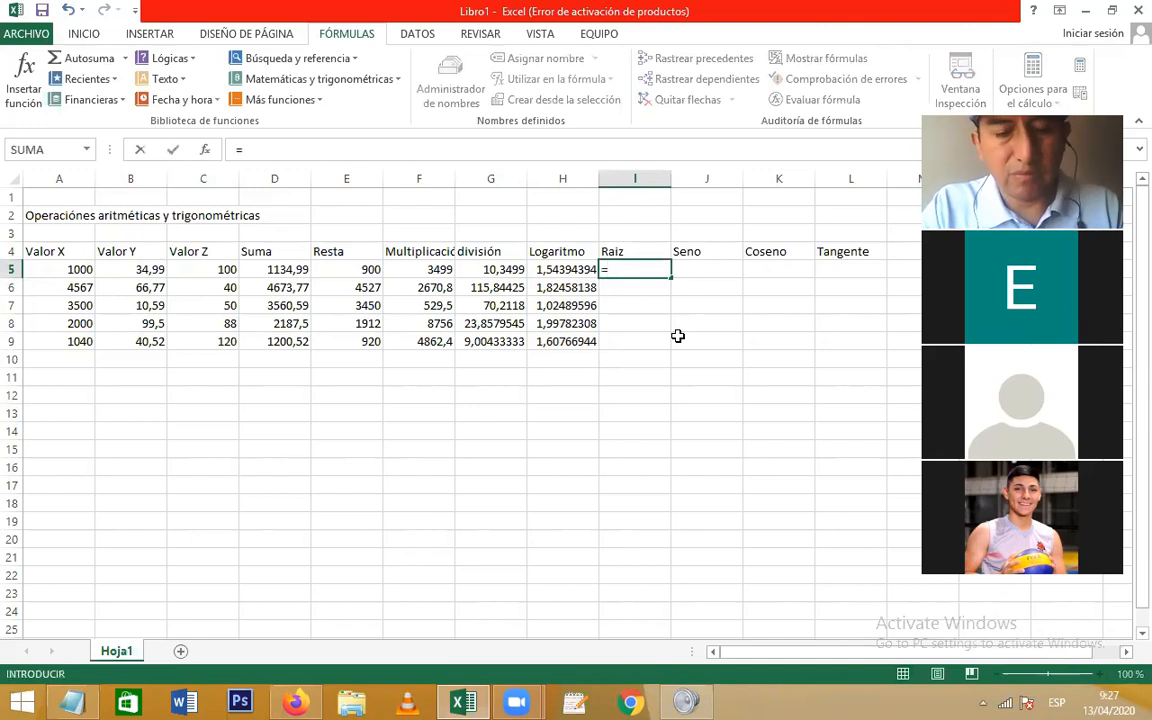
pyautogui.write('ra')
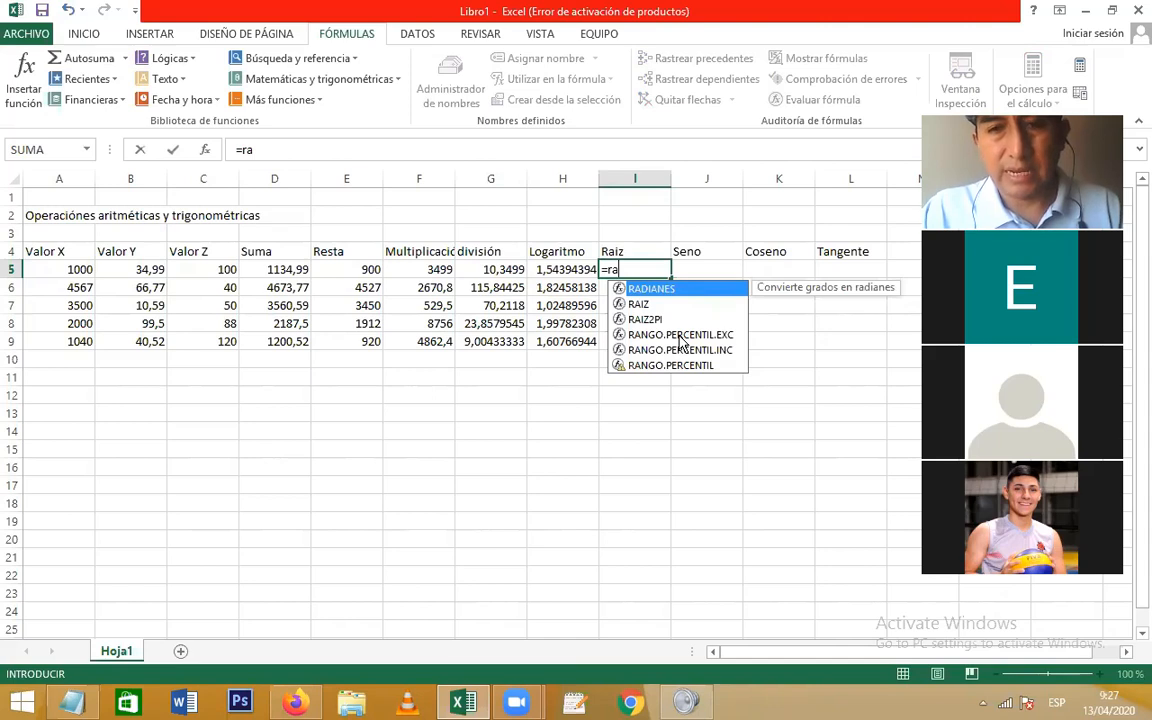
pyautogui.press('Down')
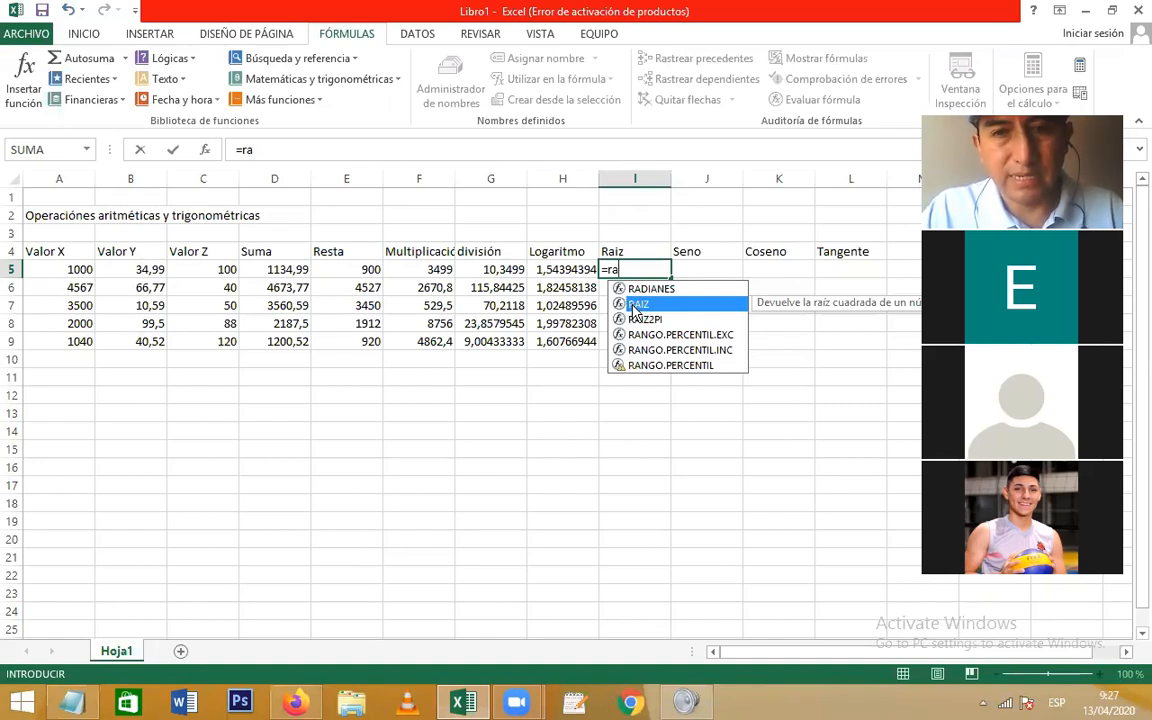
pyautogui.write('iz')
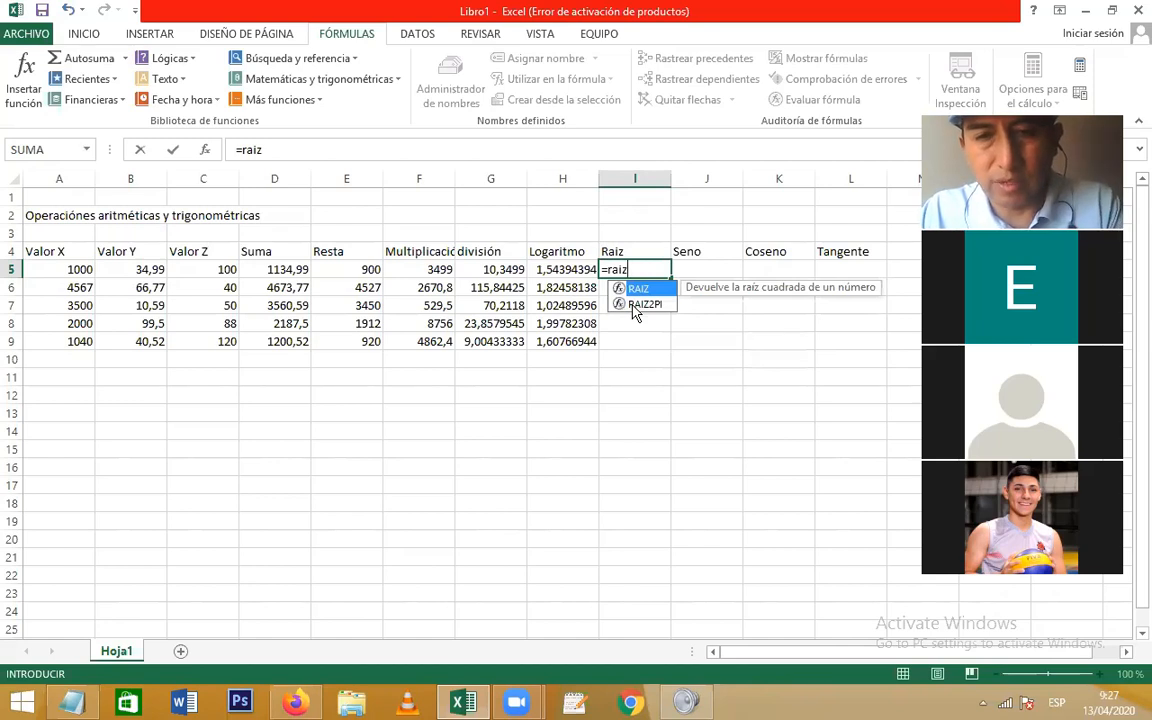
pyautogui.write('(')
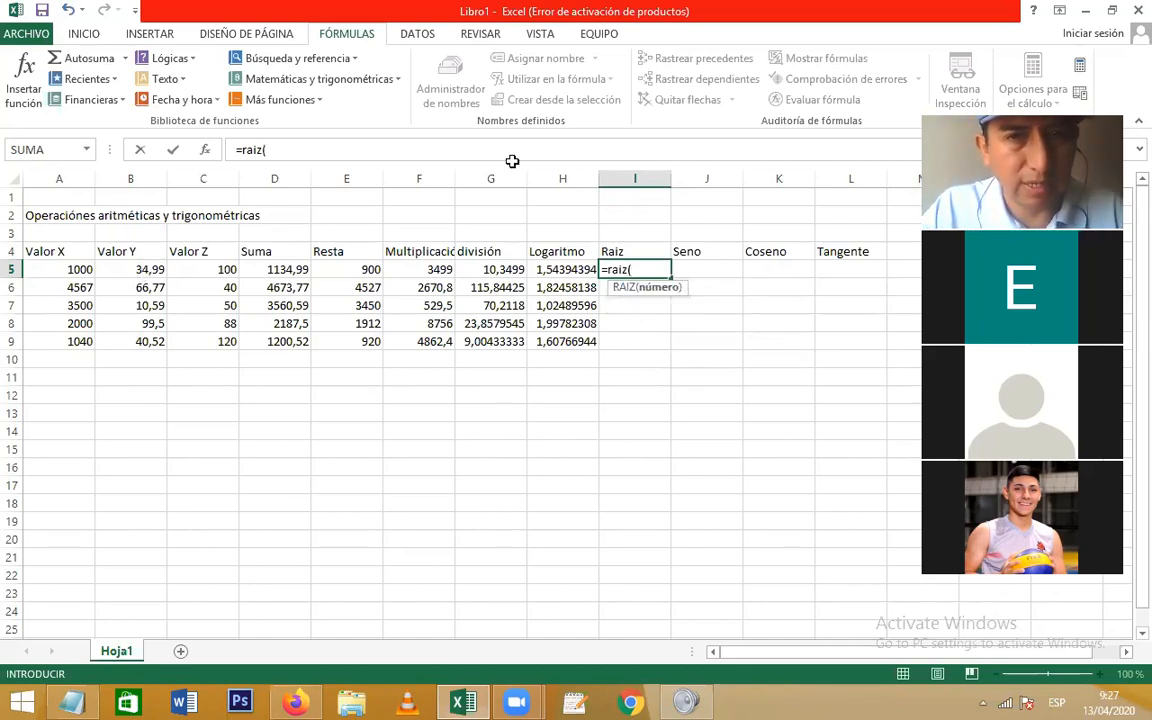
pyautogui.click(141, 268)
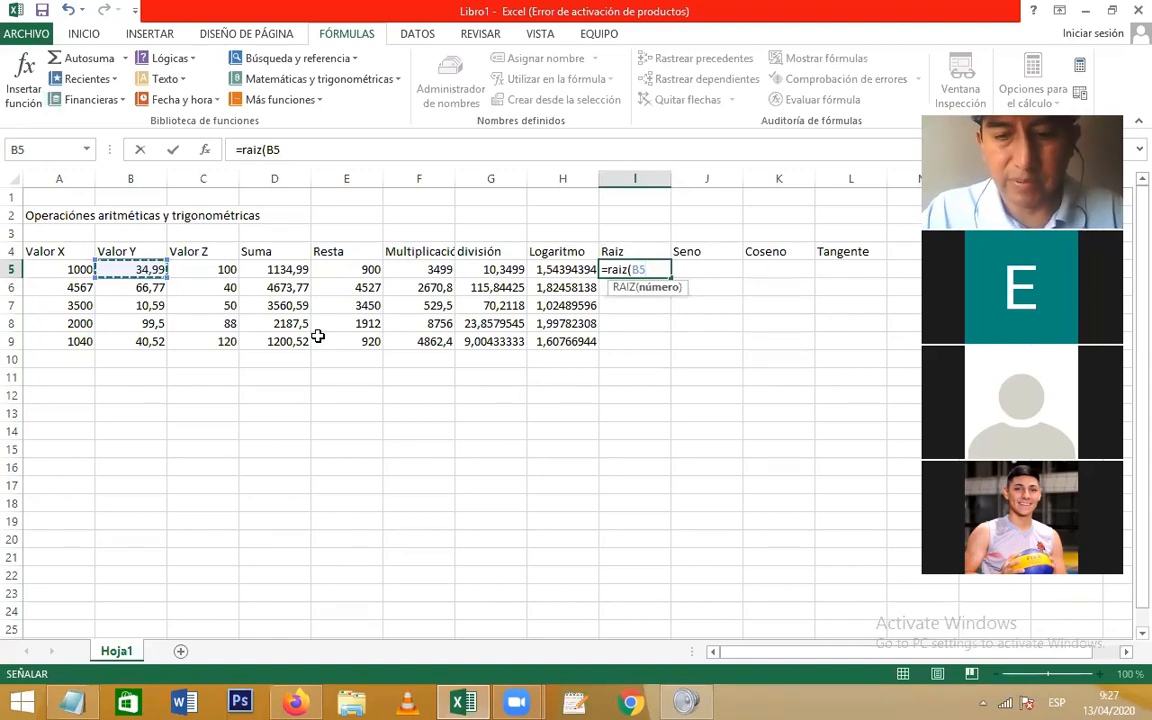
pyautogui.write(')')
pyautogui.press('Return')
pyautogui.press('Up')
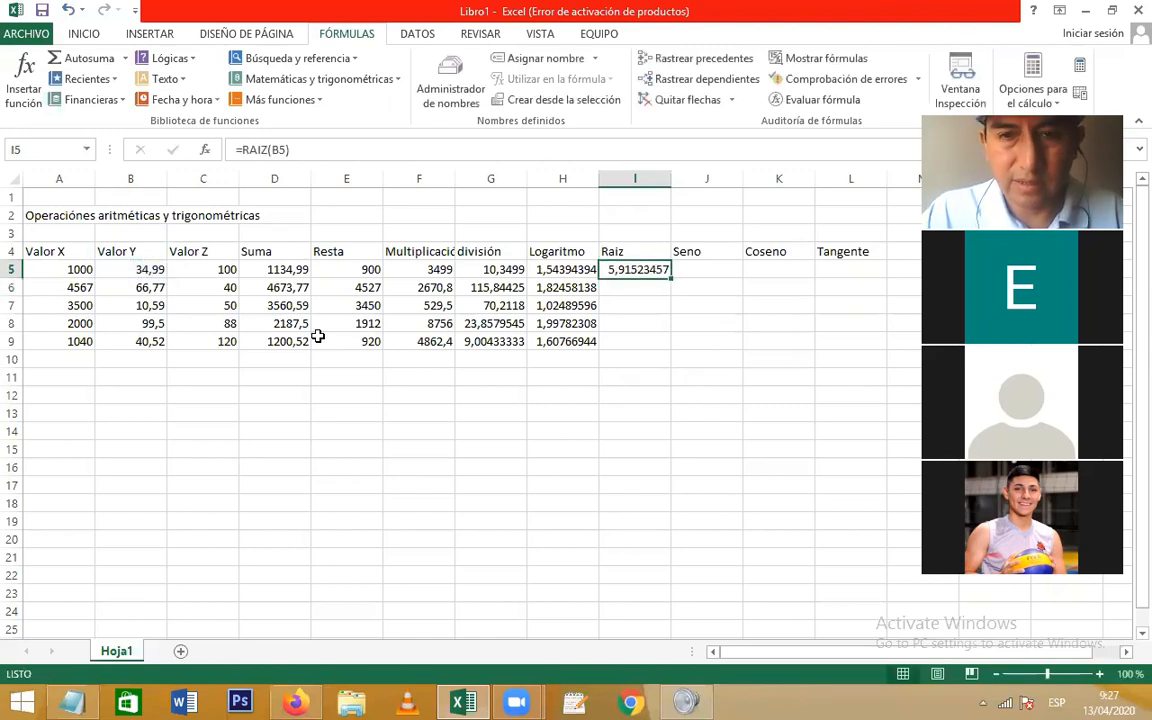
pyautogui.press('F2')
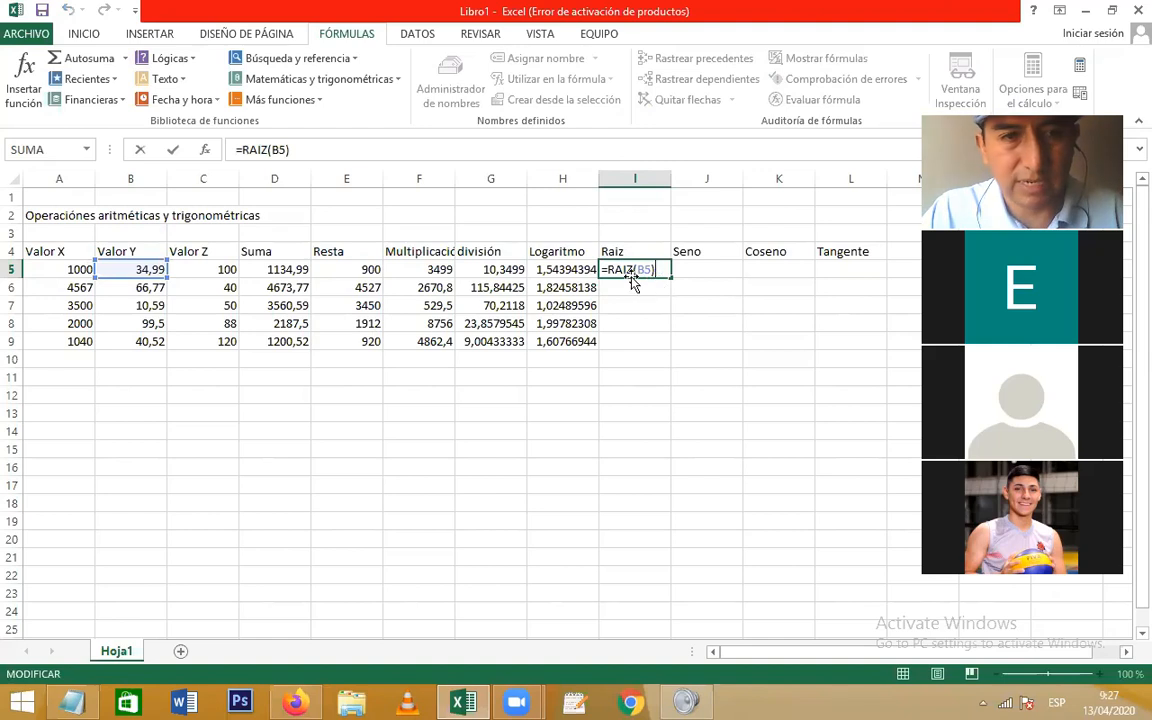
pyautogui.press('Return')
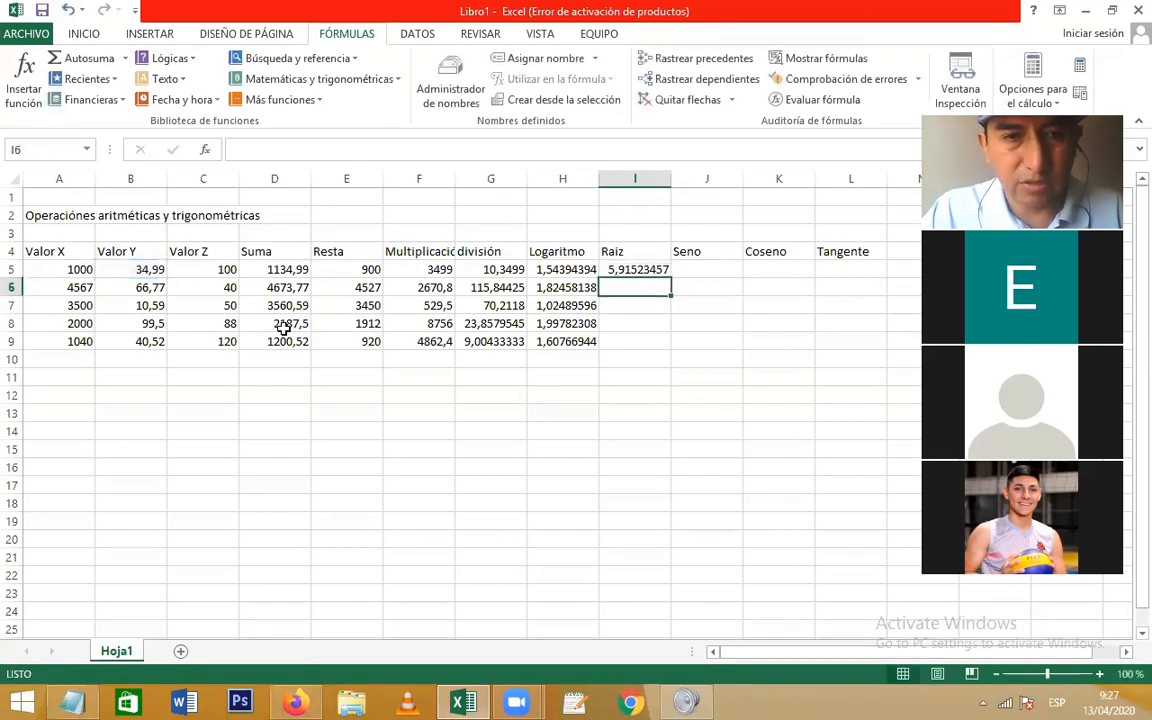
# Step: Fill the square root formula from I5 down to I9
pyautogui.click(608, 272)
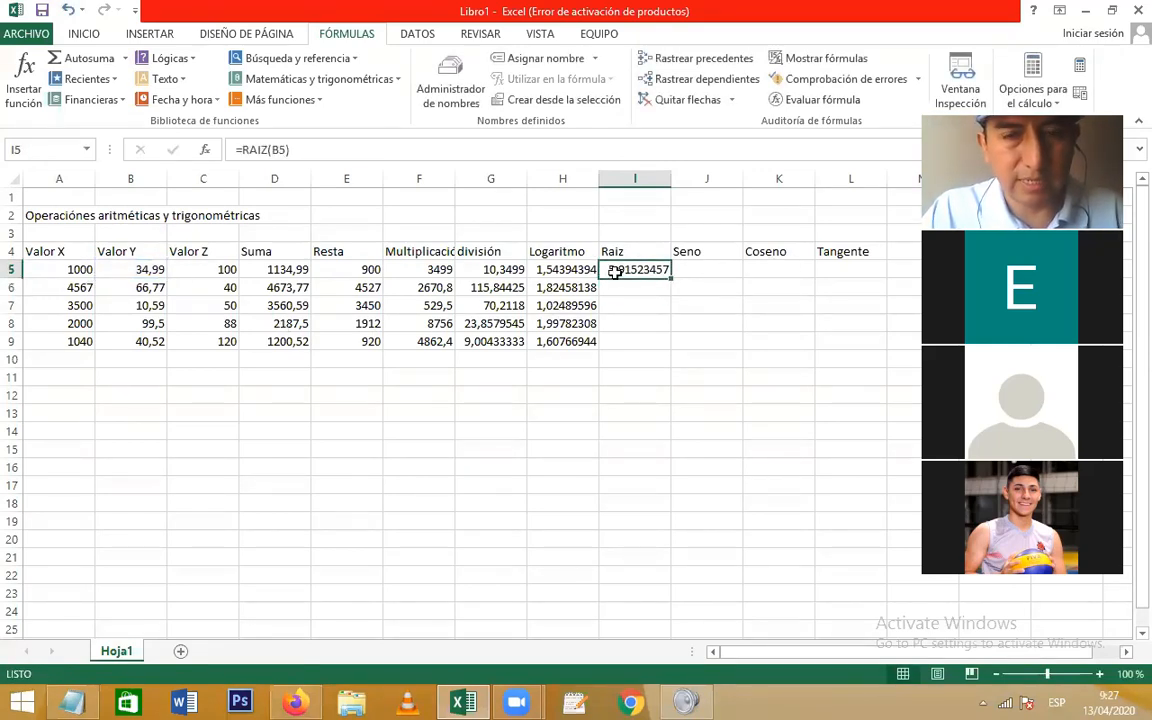
pyautogui.moveTo(672, 280); pyautogui.dragTo(674, 343)
# Step: Enter the formula =SENO(B5) in J5 for the sine of the first Valor Y and fill it down to J9
pyautogui.click(722, 270)
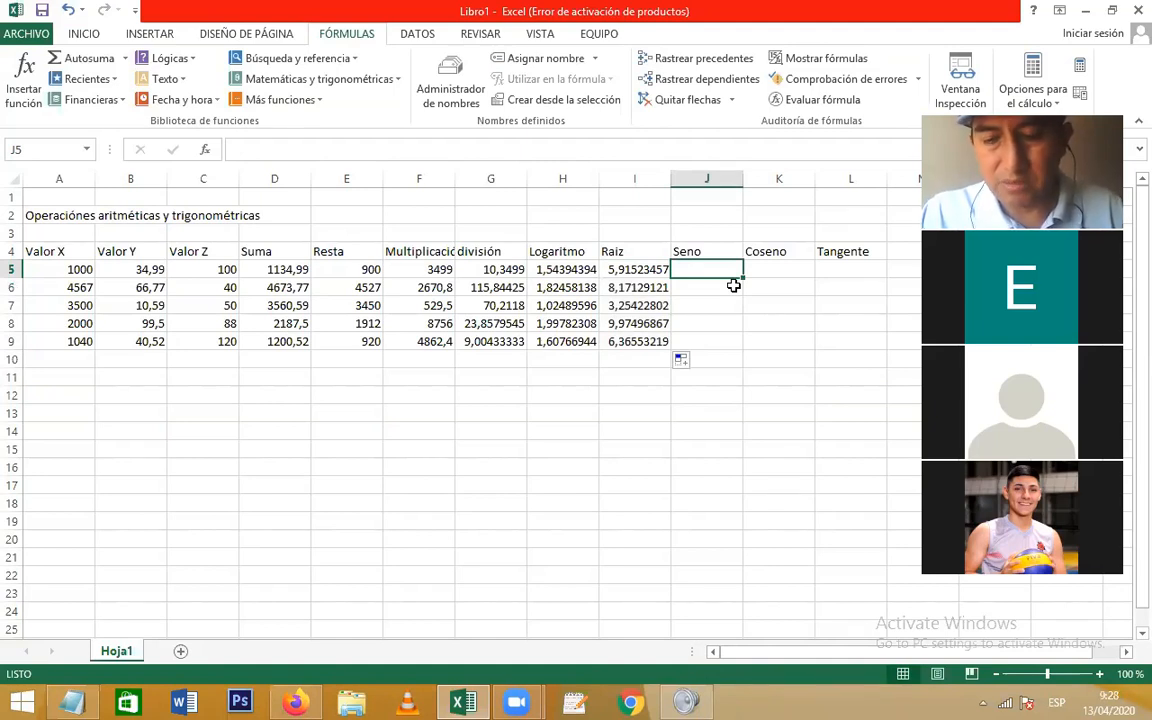
pyautogui.write('=')
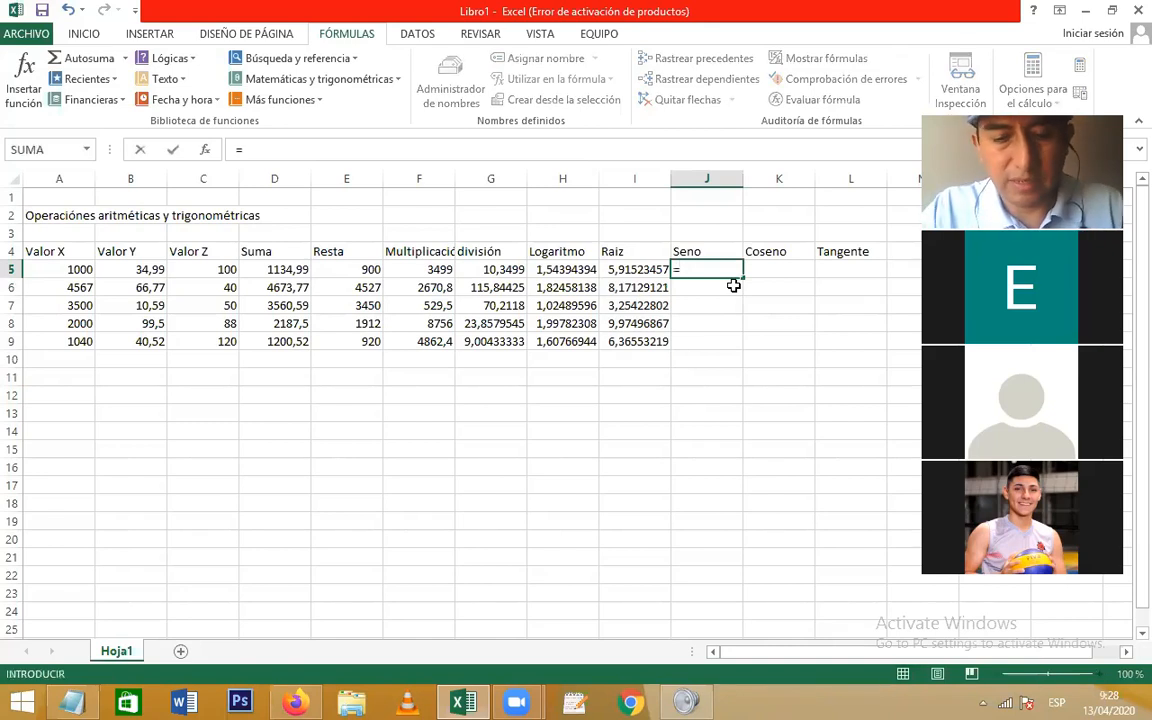
pyautogui.write('se')
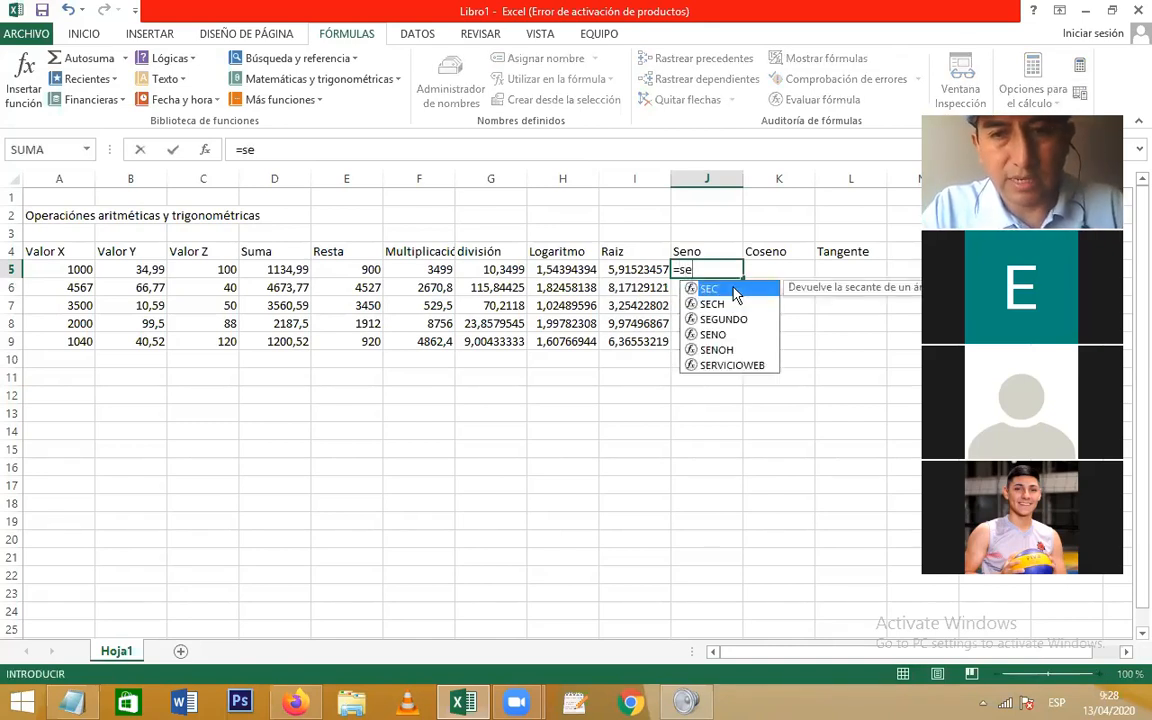
pyautogui.write('n')
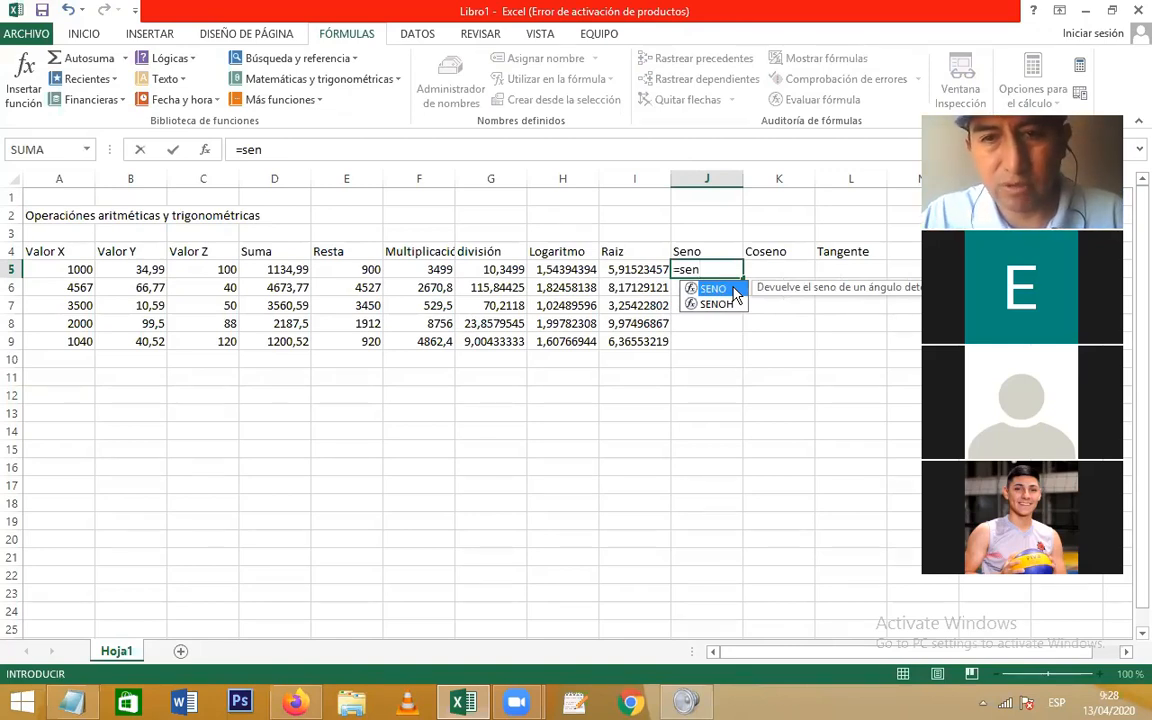
pyautogui.press('BackSpace')
pyautogui.write('n')
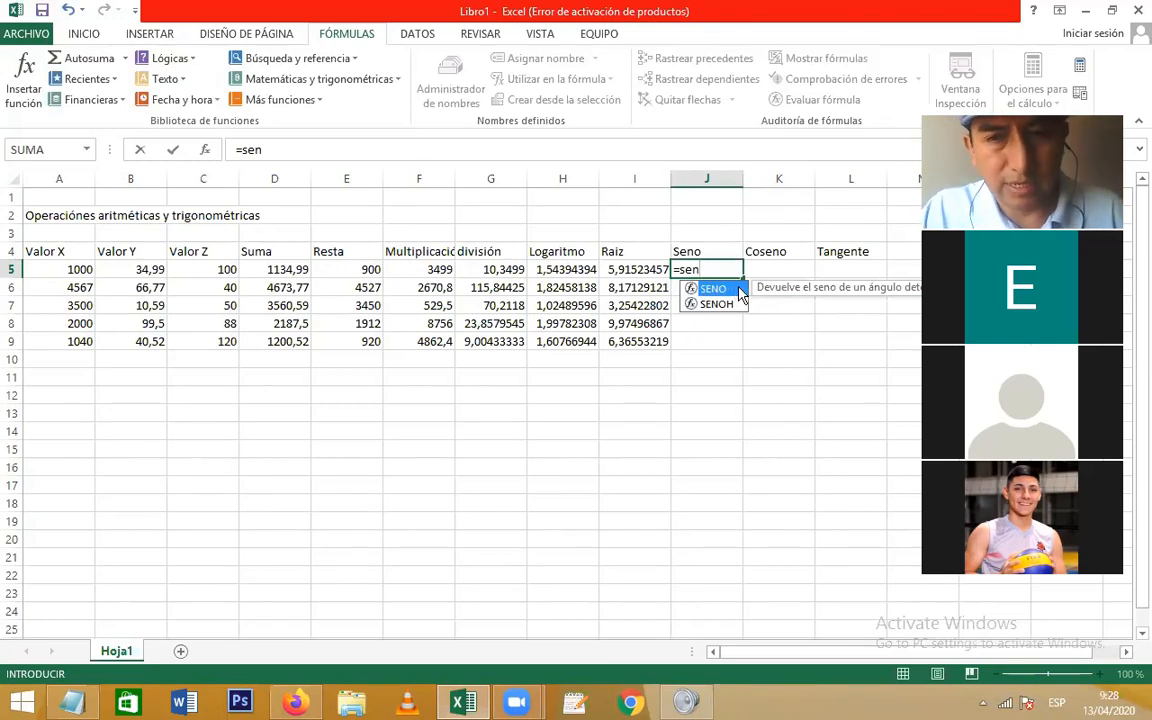
pyautogui.doubleClick(739, 290)
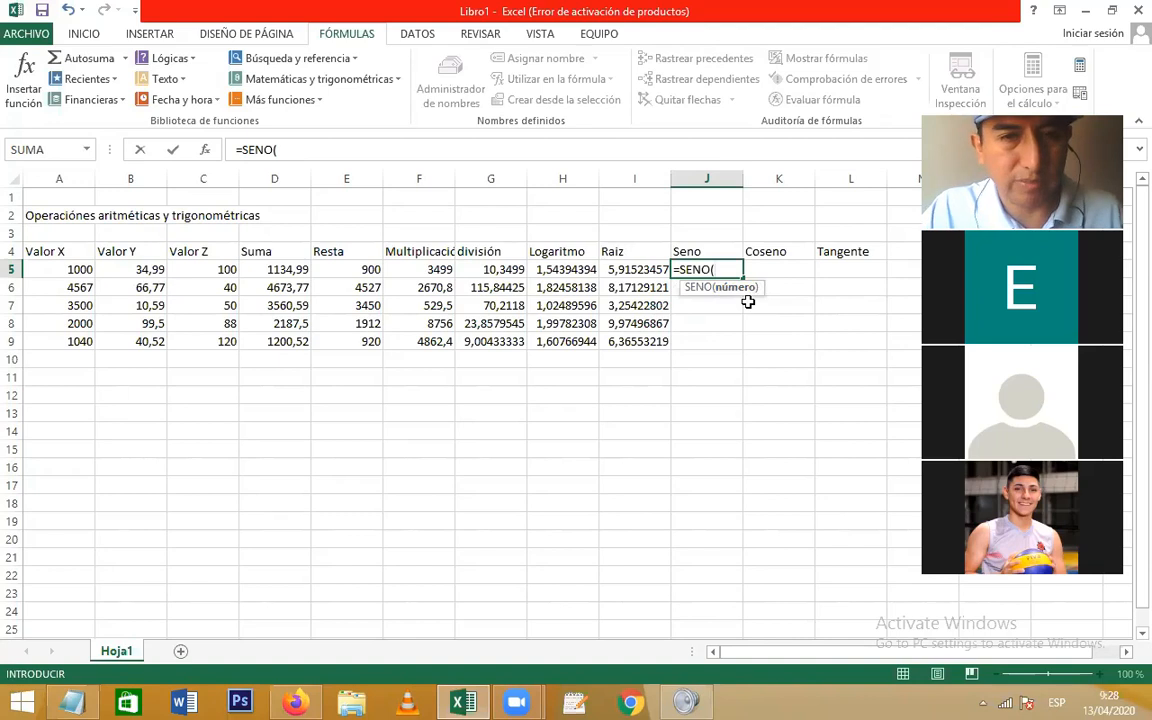
pyautogui.click(145, 268)
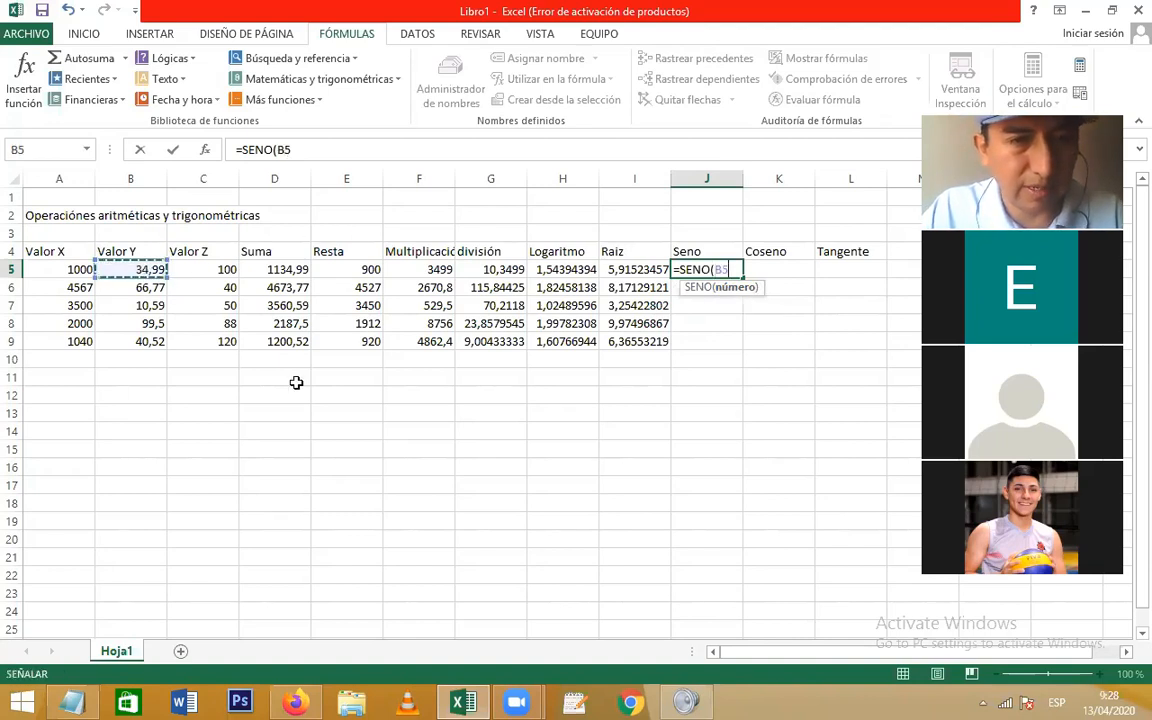
pyautogui.write(')')
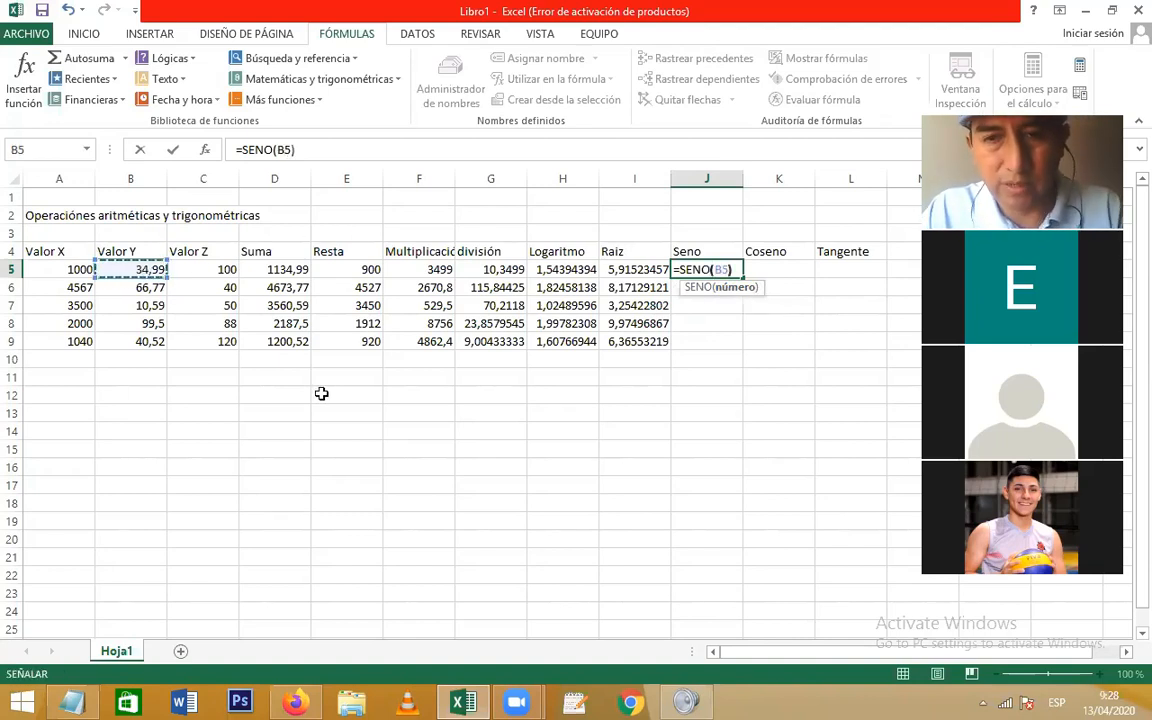
pyautogui.press('Return')
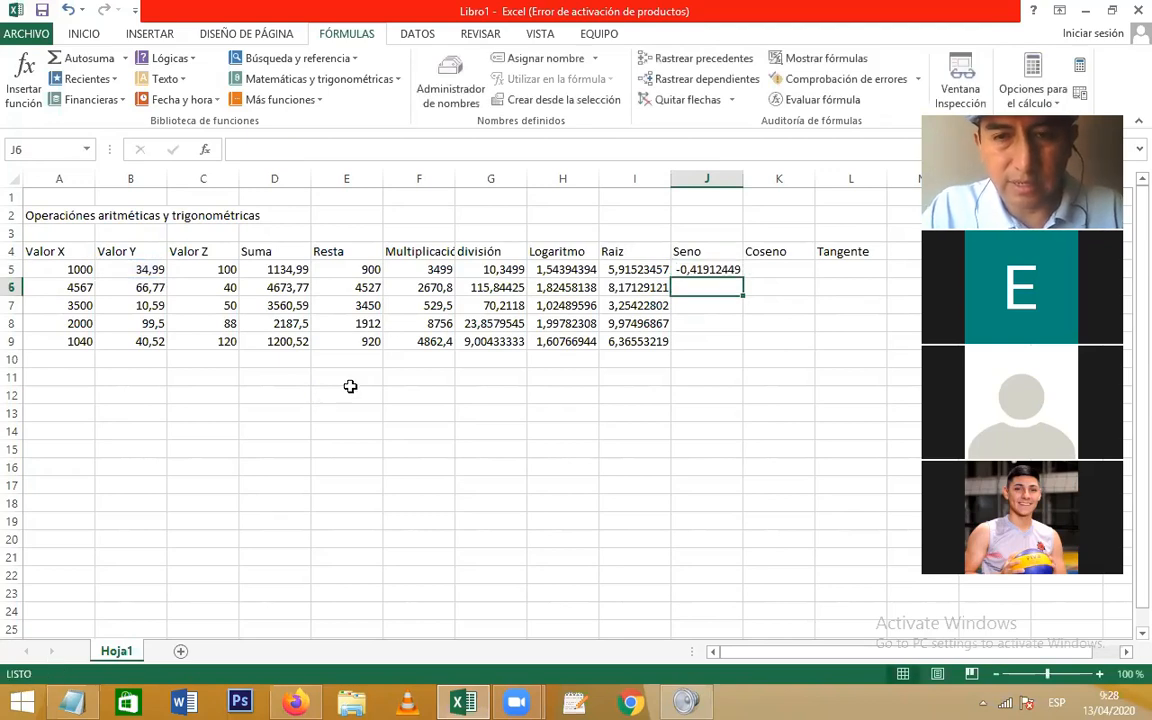
pyautogui.click(714, 270)
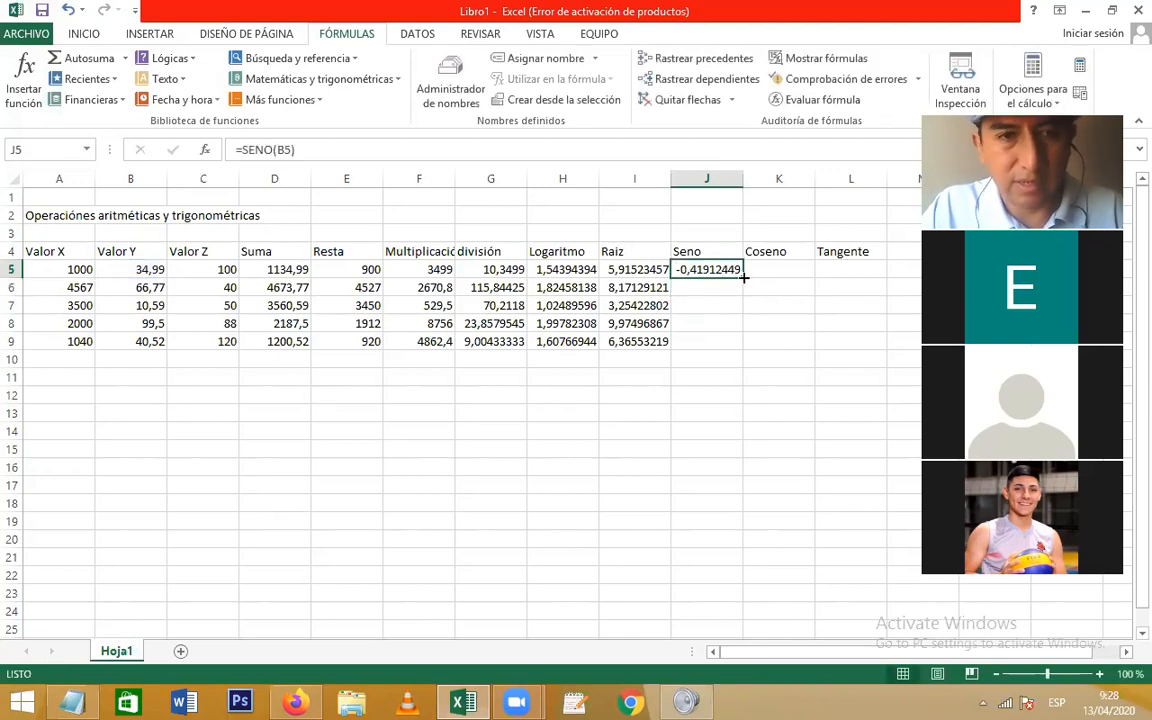
pyautogui.moveTo(743, 278); pyautogui.dragTo(746, 343)
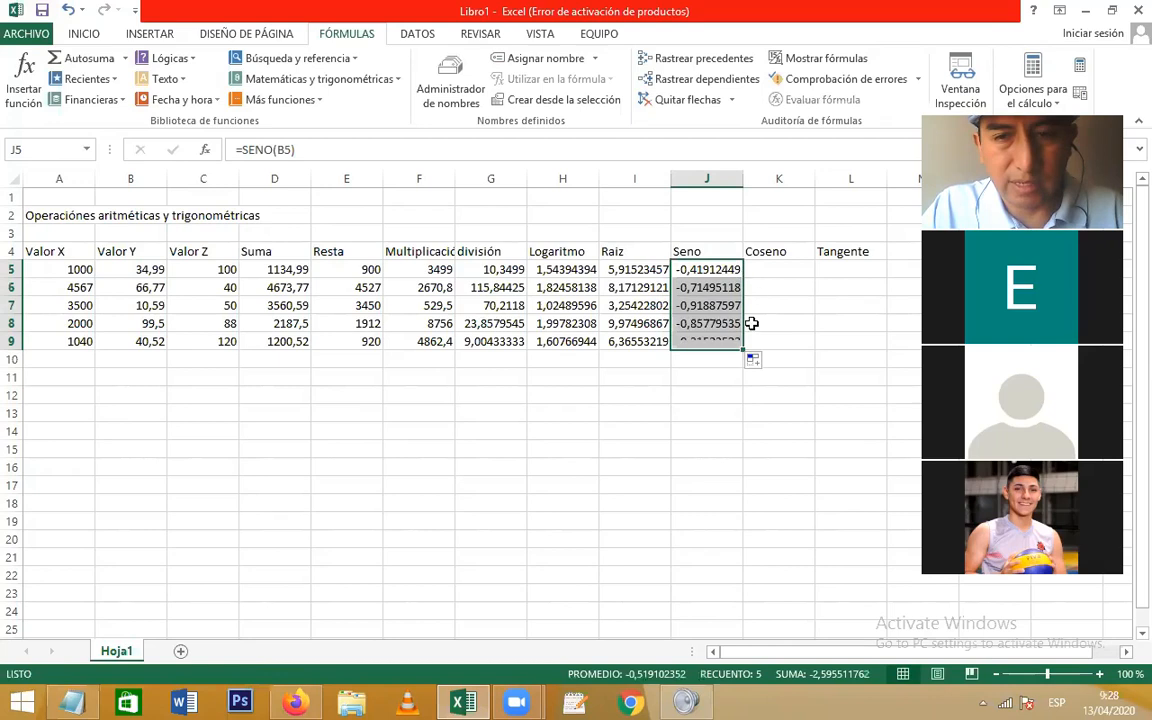
# Step: Enter the formula =COS(B5) in K5 for the cosine of the first Valor Y and fill it down to K9
pyautogui.click(793, 268)
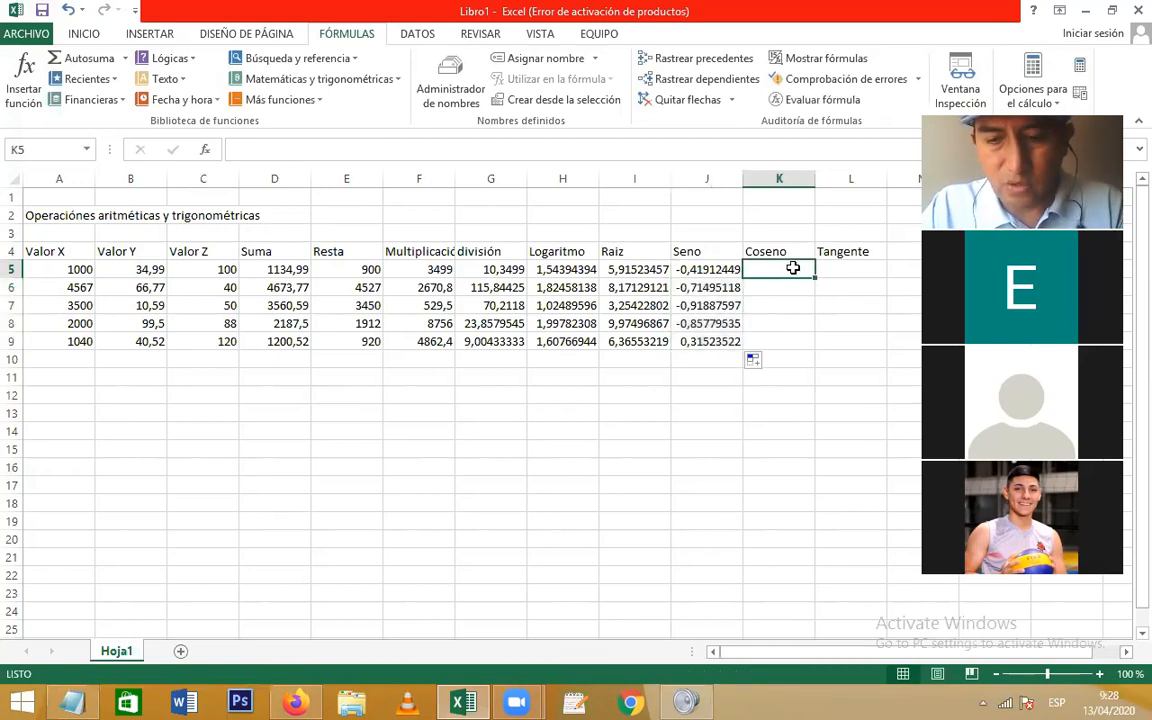
pyautogui.write('=')
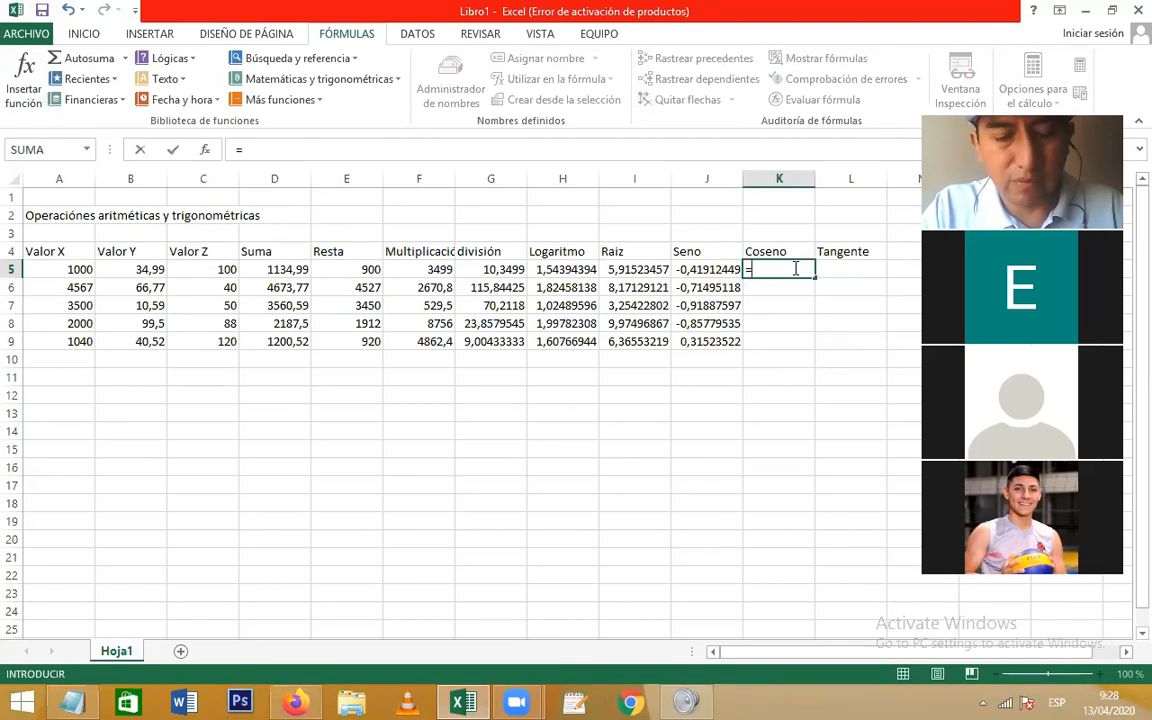
pyautogui.write('co')
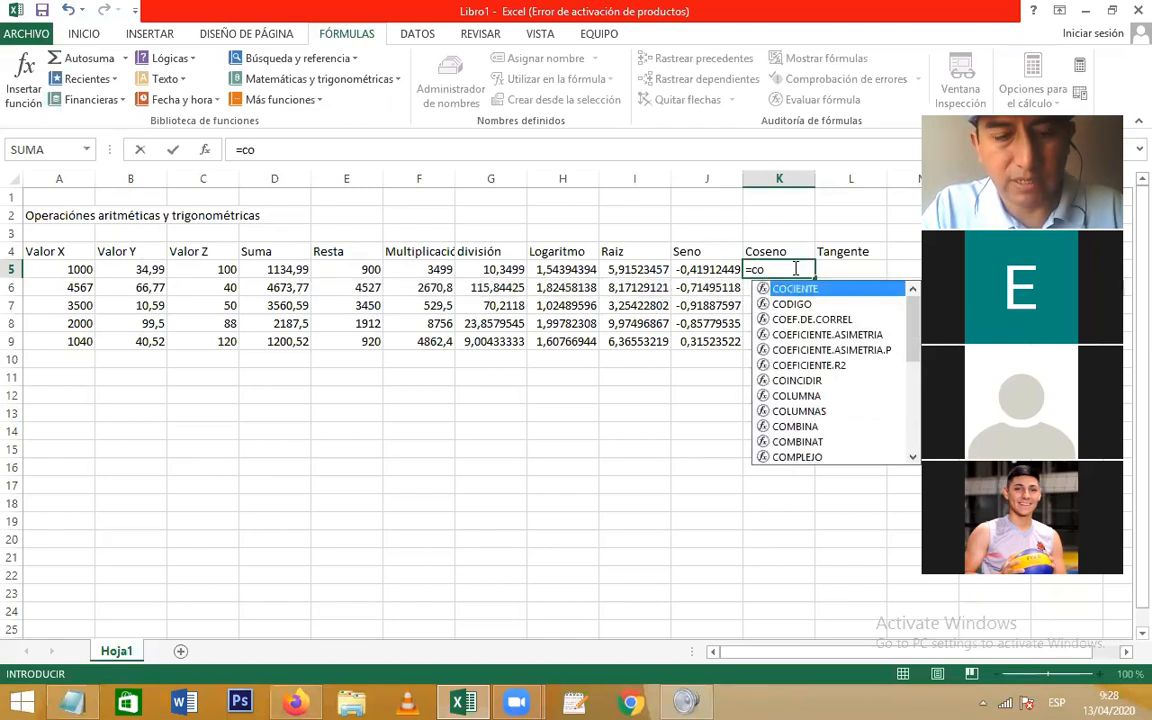
pyautogui.write('s')
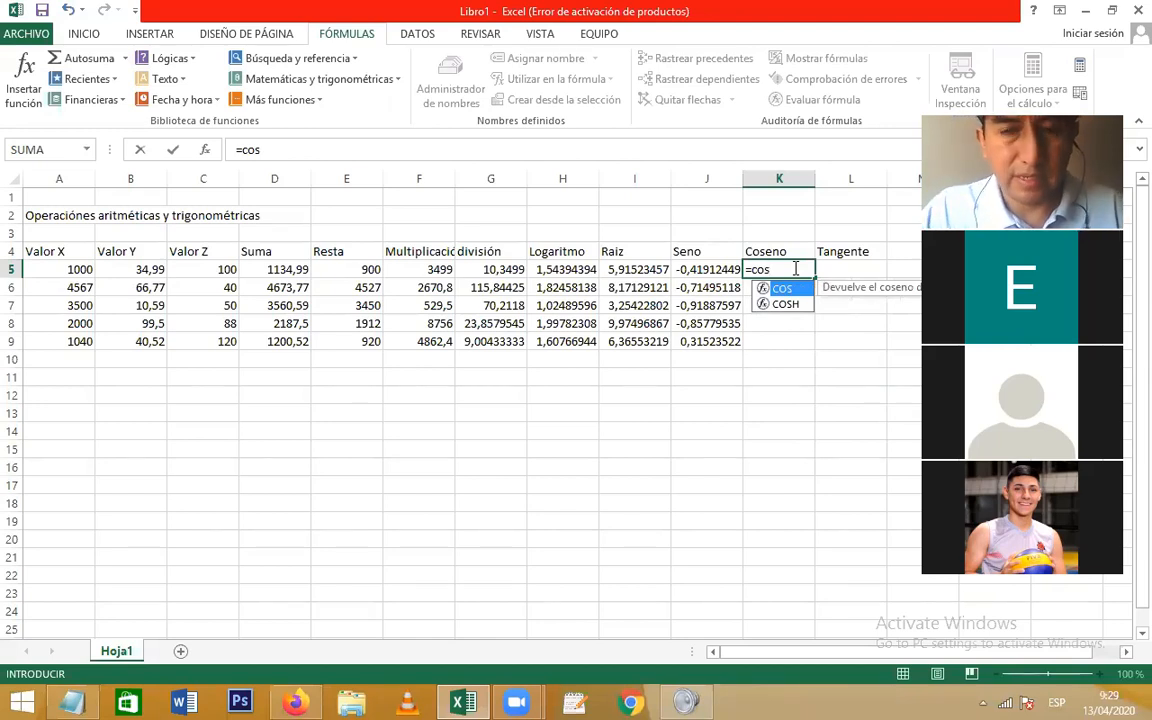
pyautogui.press('Tab')
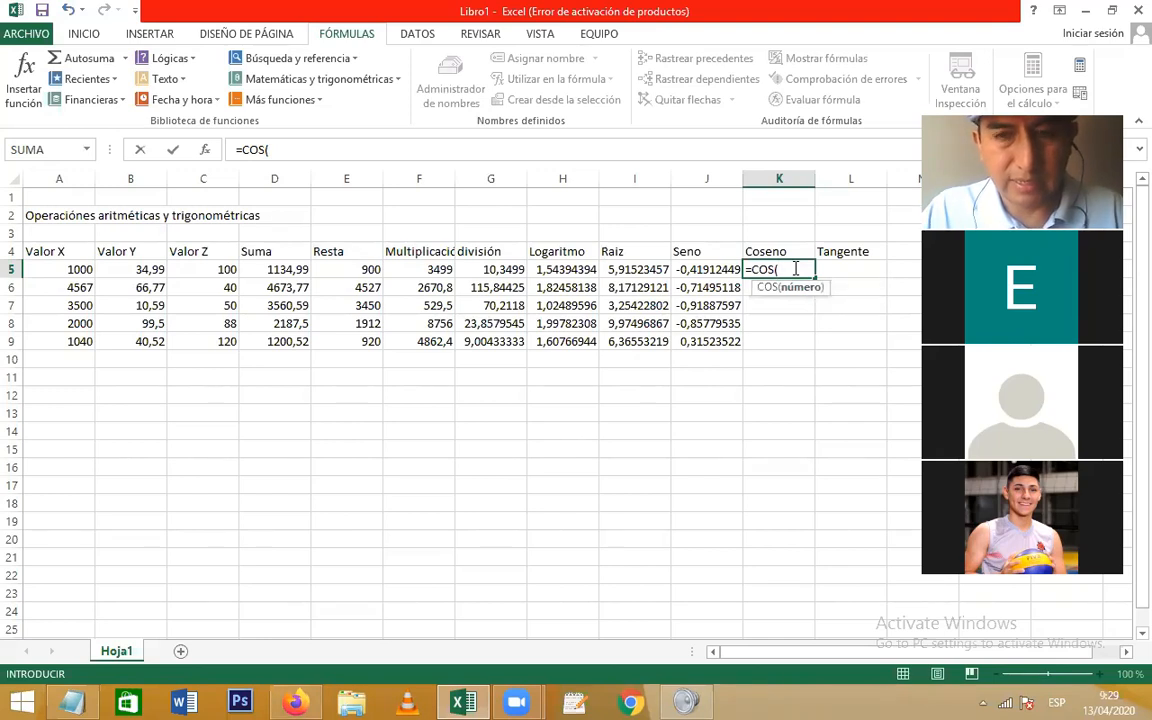
pyautogui.click(147, 270)
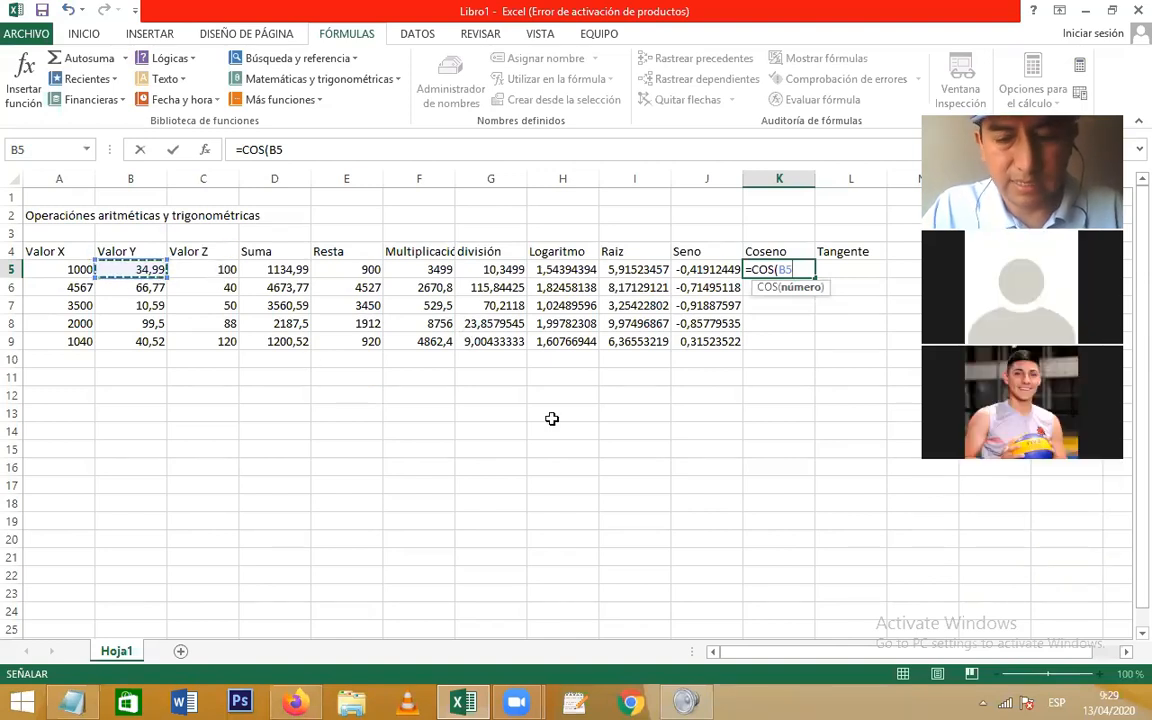
pyautogui.write(')')
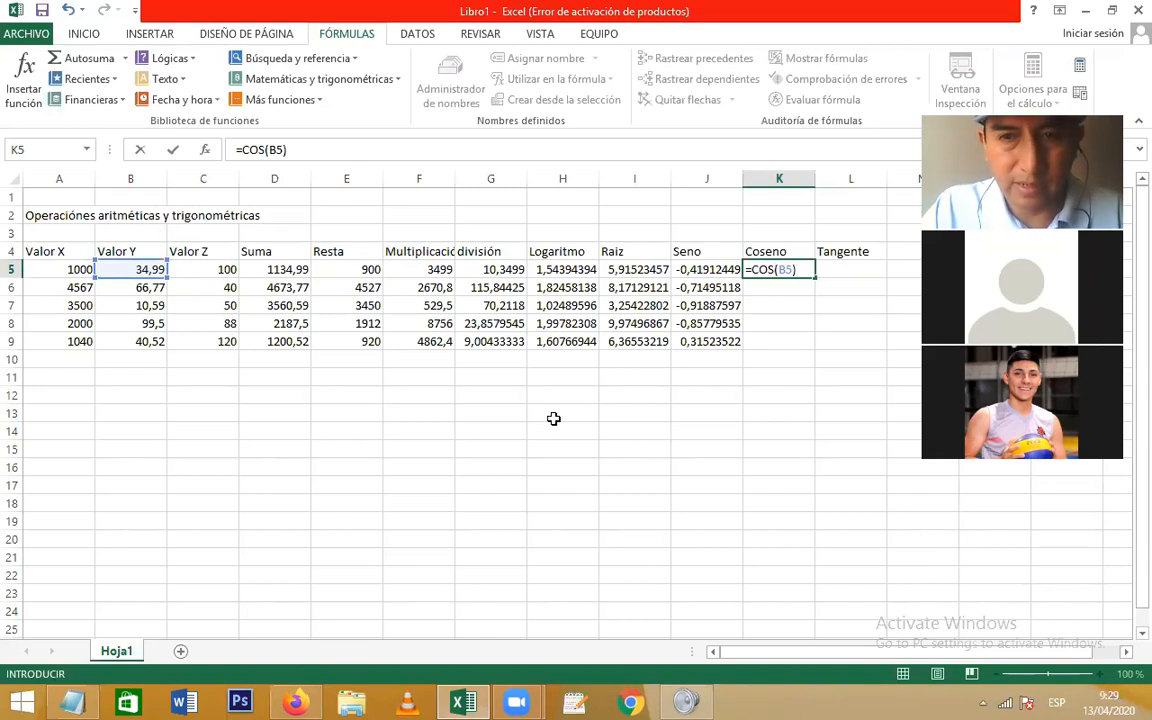
pyautogui.press('Return')
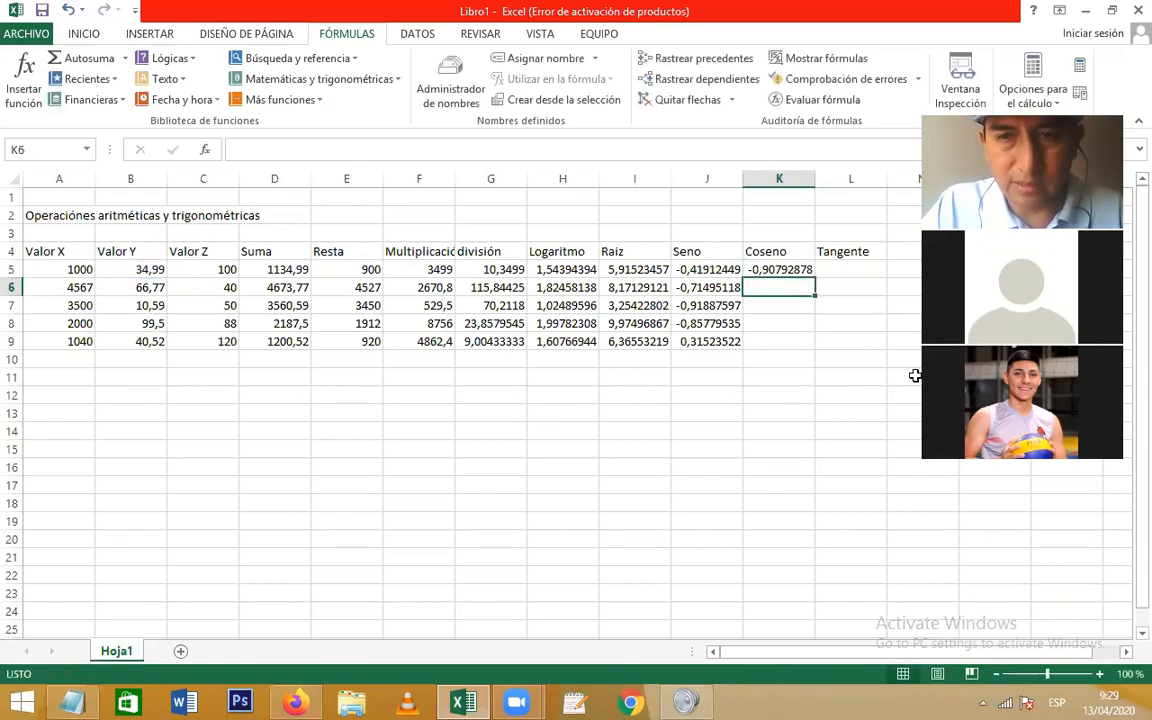
pyautogui.click(810, 274)
pyautogui.doubleClick(813, 278)
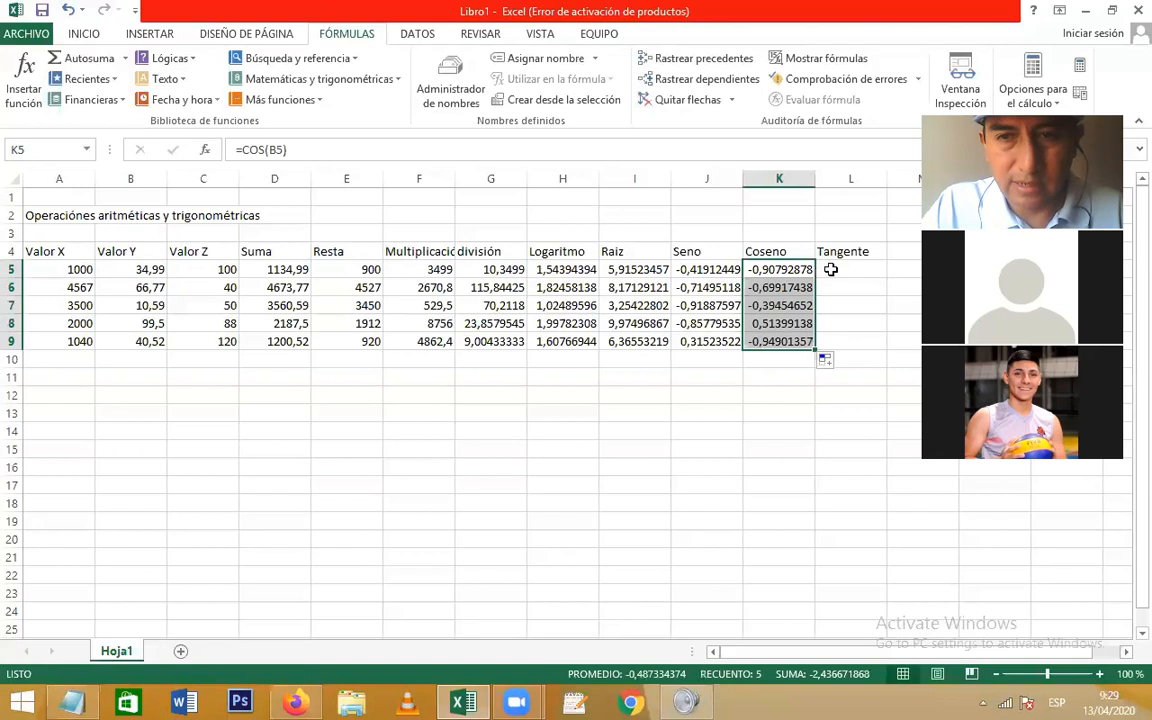
# Step: Enter the formula =TAN(B5) in L5 for the tangent of the first Valor Y and fill it down to L9
pyautogui.click(830, 268)
pyautogui.write('=')
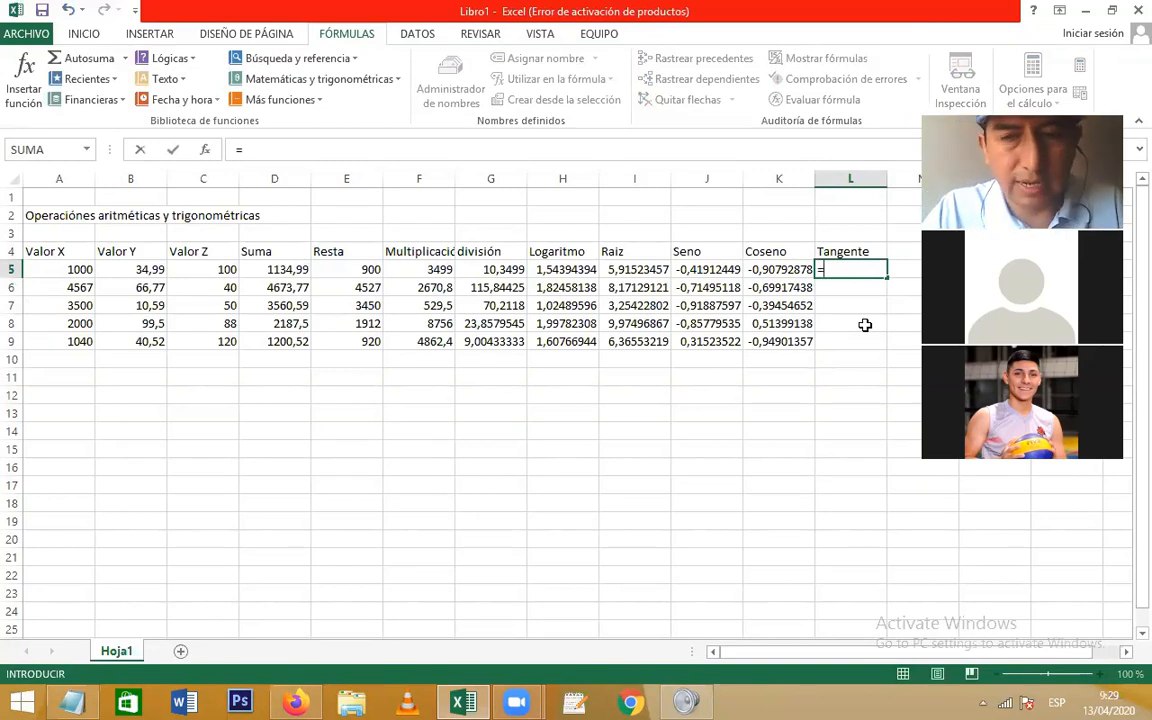
pyautogui.write('tan')
pyautogui.press('Tab')
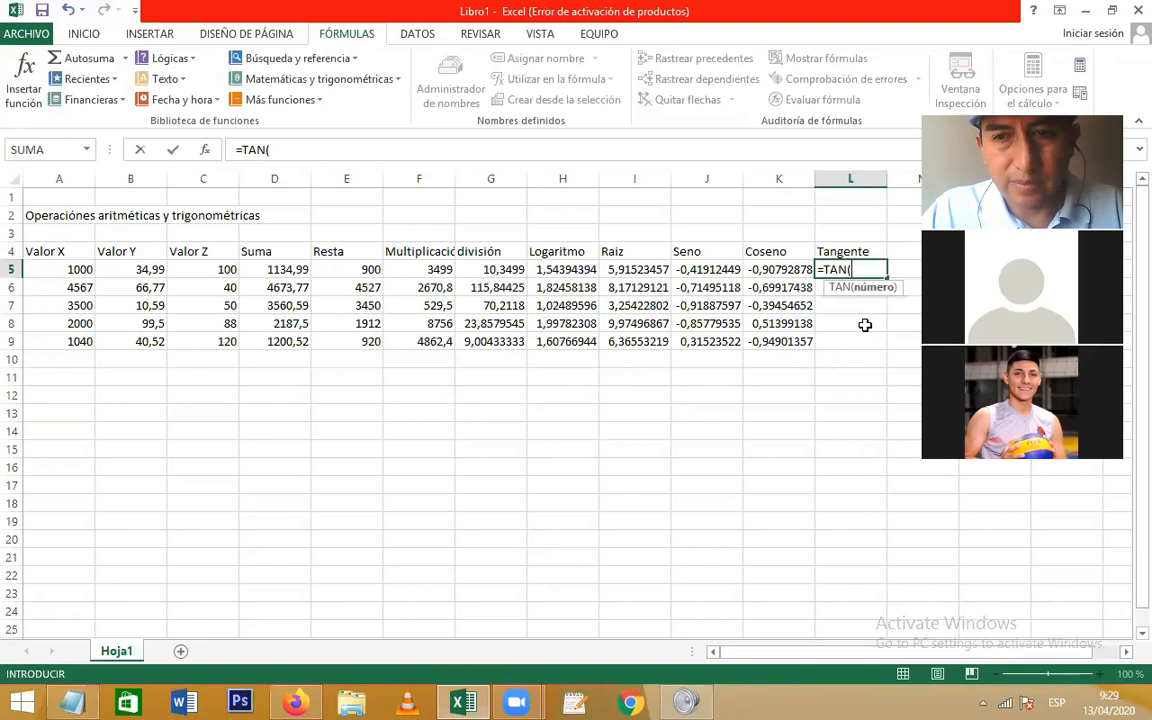
pyautogui.click(110, 269)
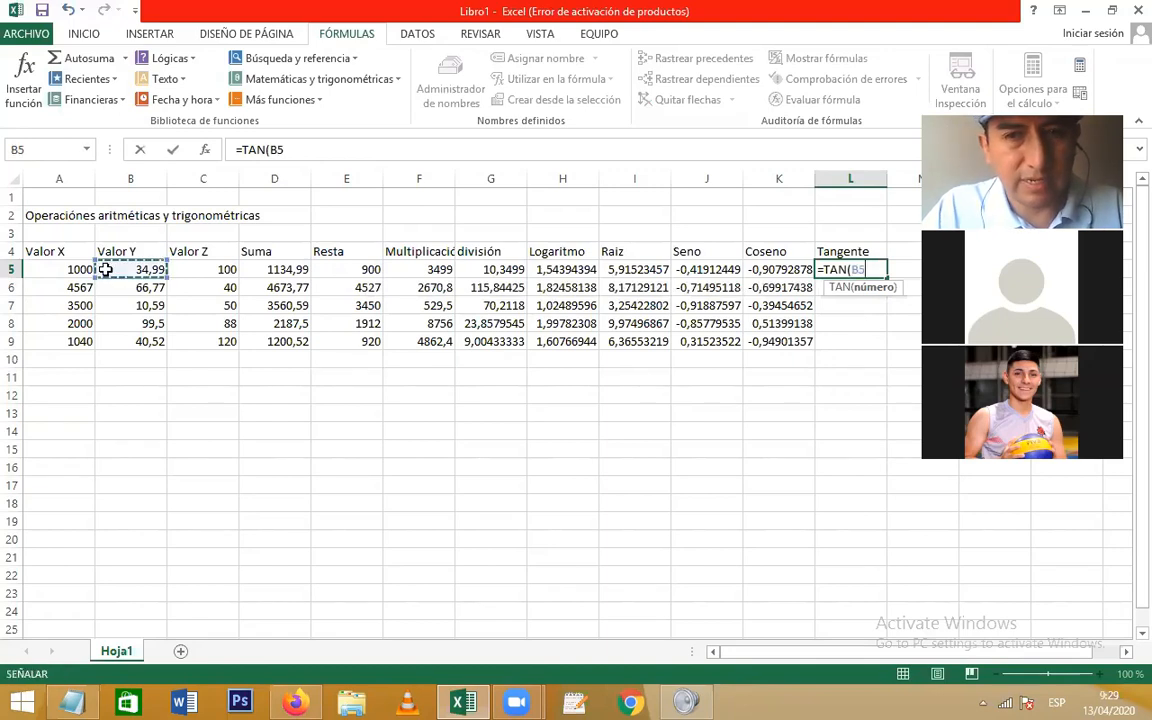
pyautogui.write(')')
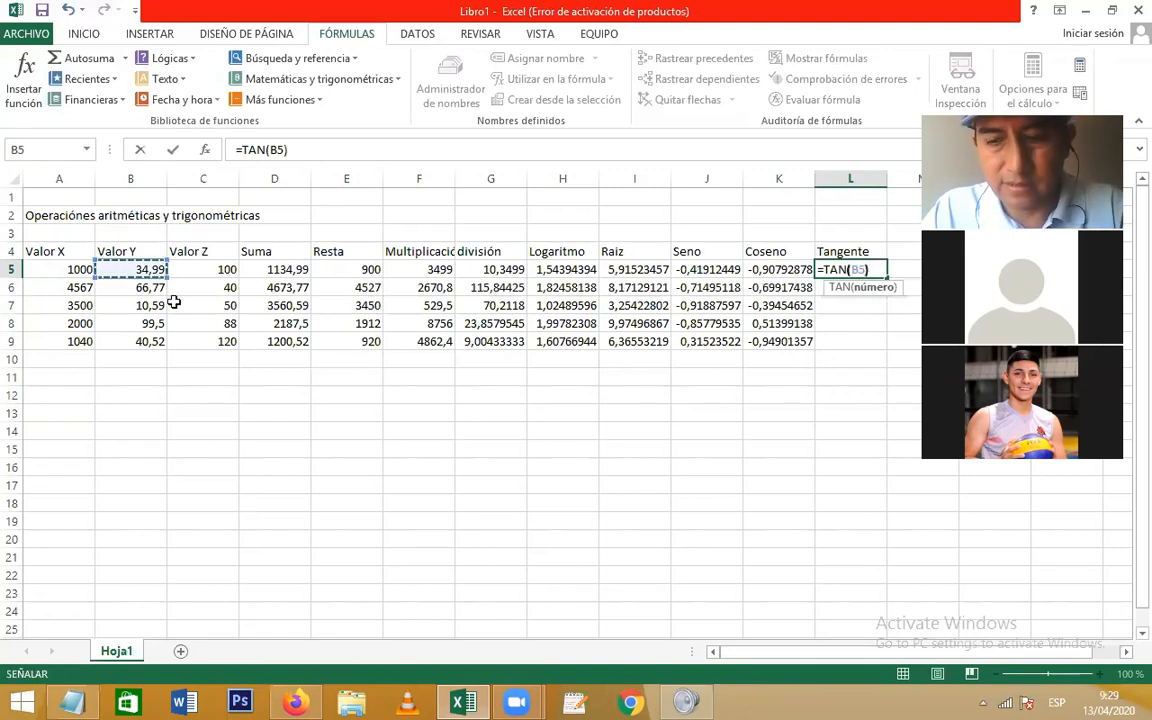
pyautogui.hotkey('ctrl', 'Return')
pyautogui.press('Down')
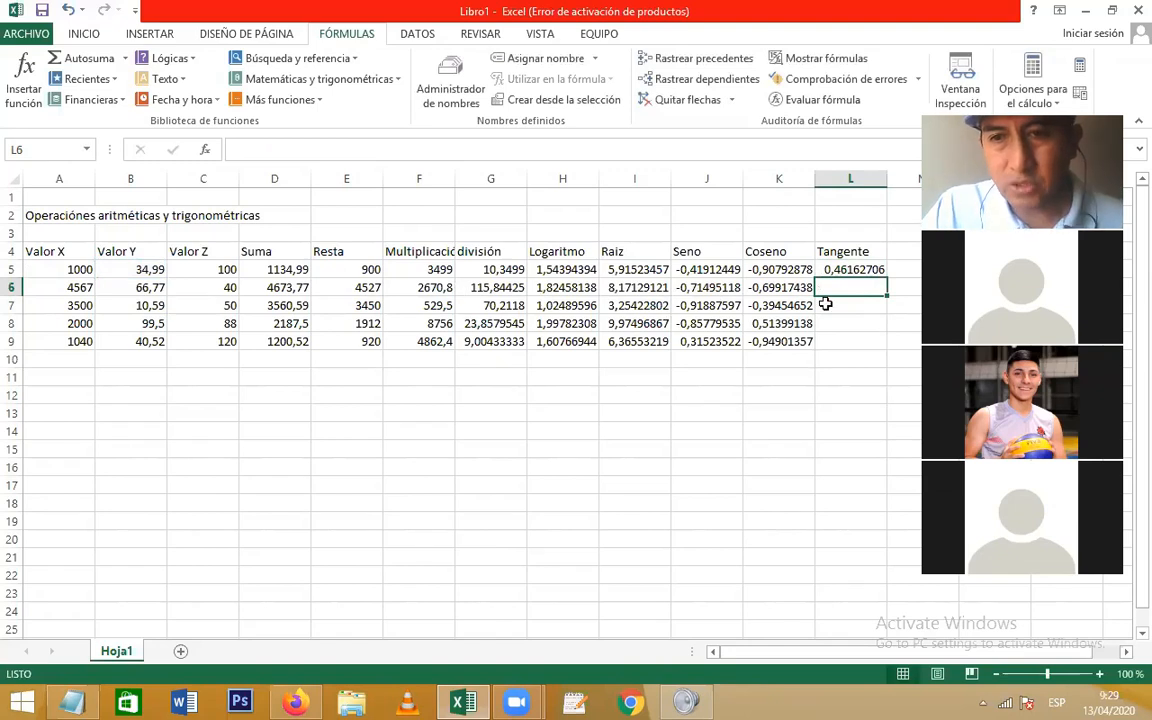
pyautogui.press('Up')
pyautogui.doubleClick(886, 278)
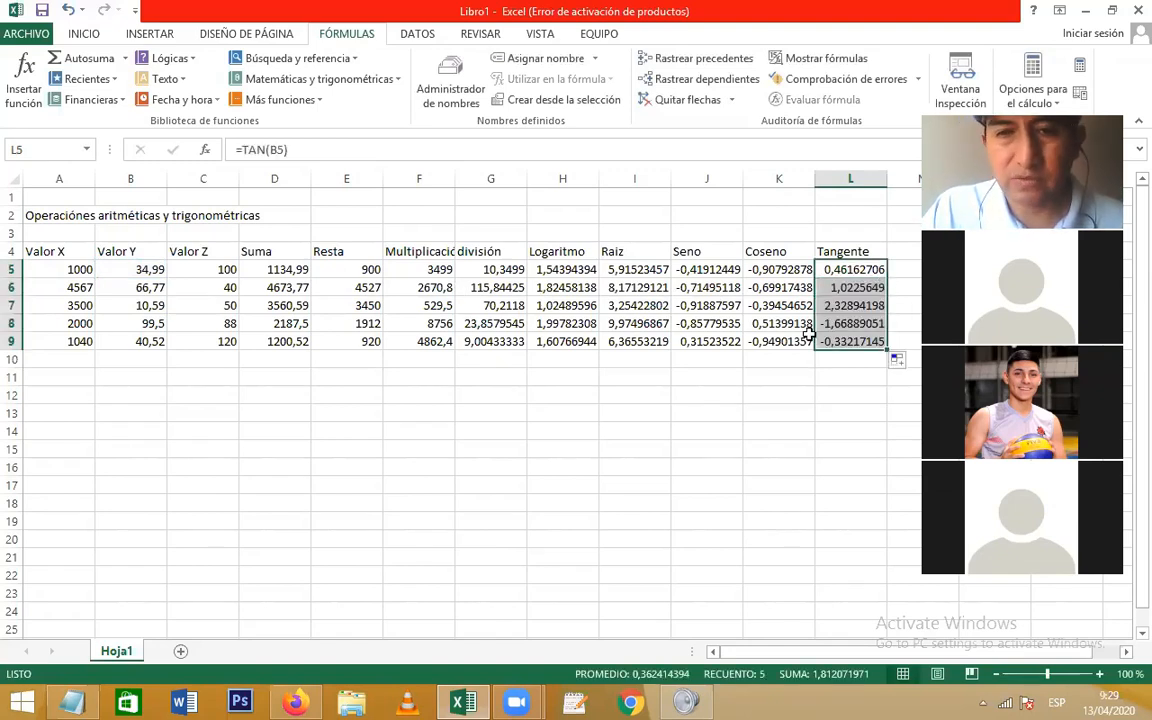
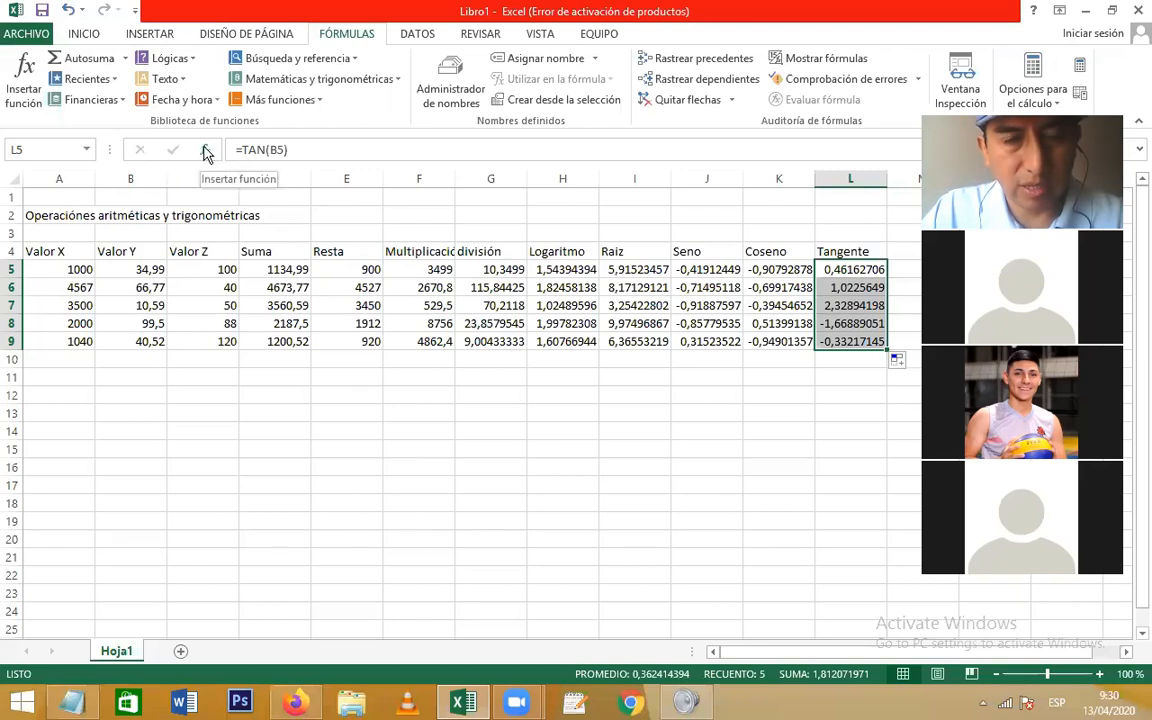
# Step: Open the Insertar función dialog for the empty cell K14 and move it away from the cell
pyautogui.click(207, 151)
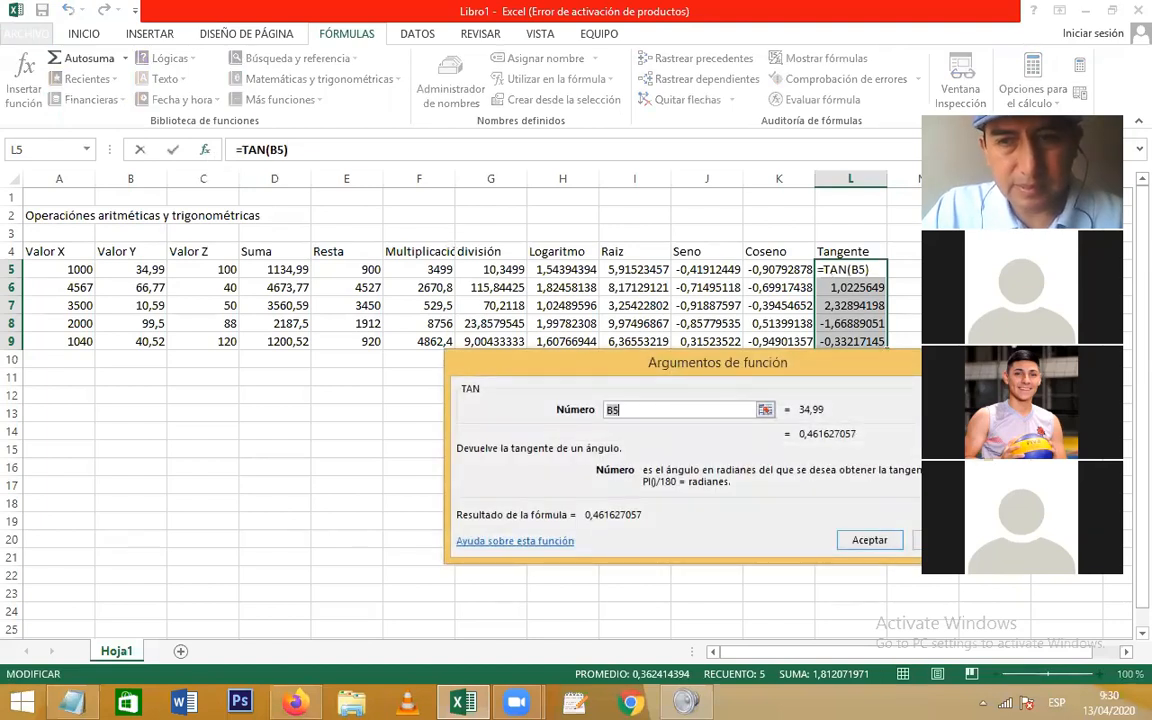
pyautogui.click(945, 540)
pyautogui.click(779, 431)
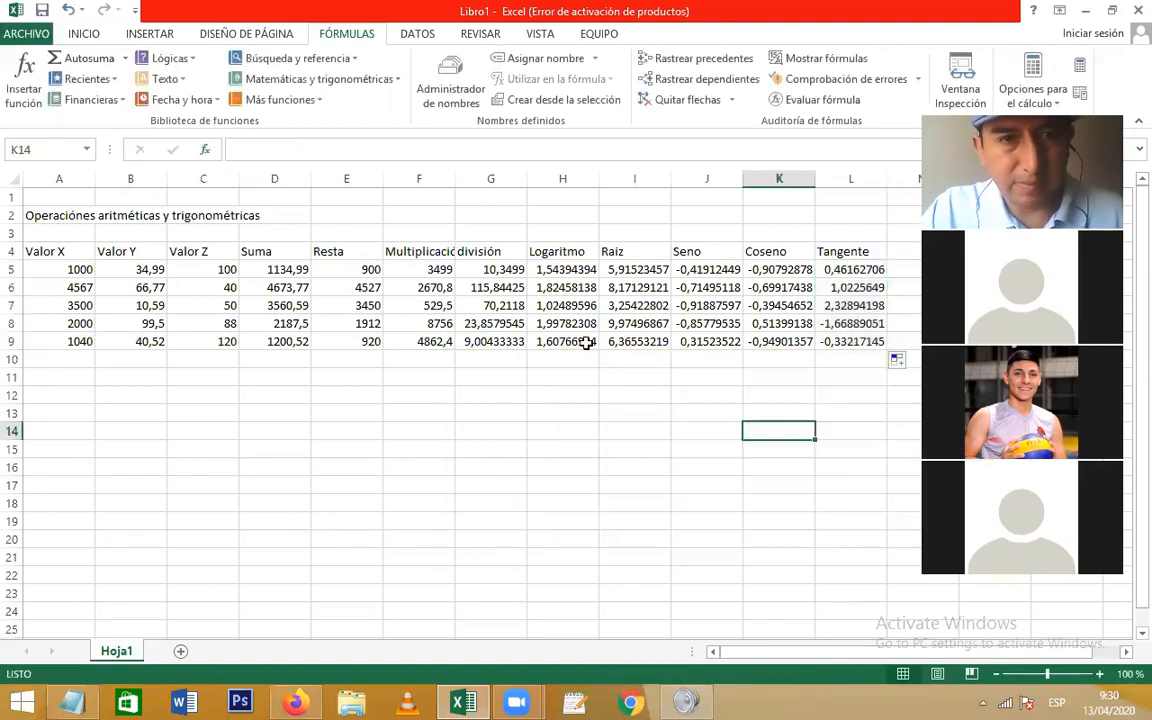
pyautogui.click(206, 151)
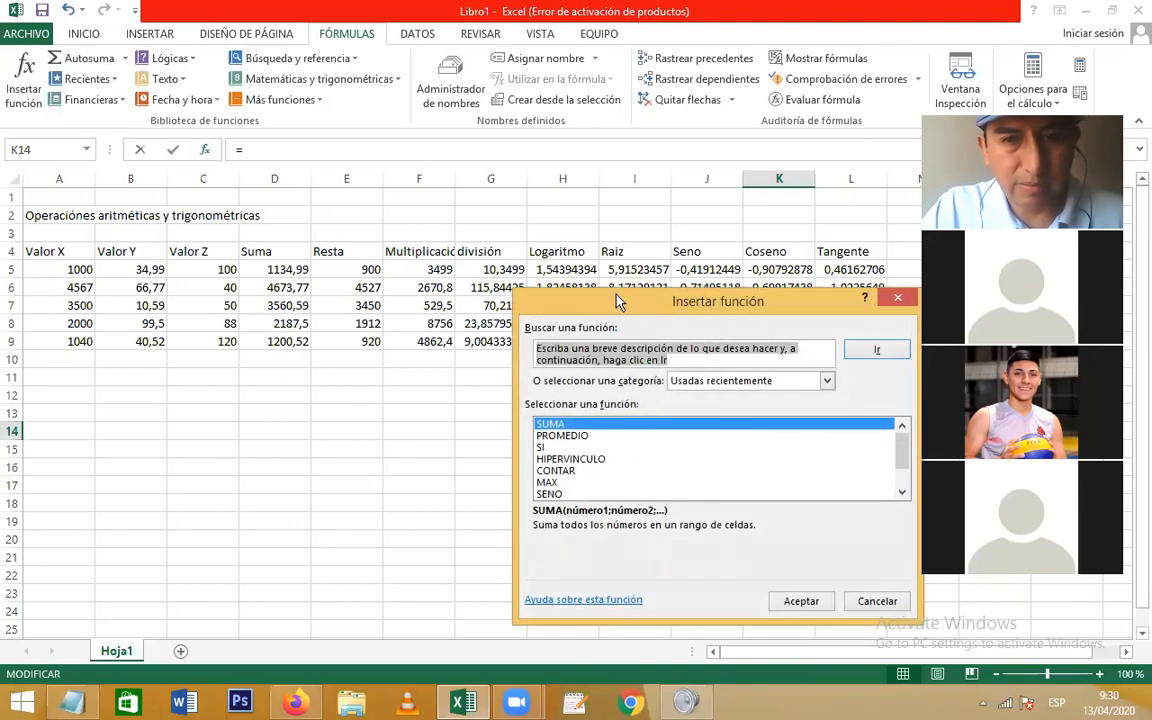
pyautogui.moveTo(618, 300); pyautogui.dragTo(354, 175)
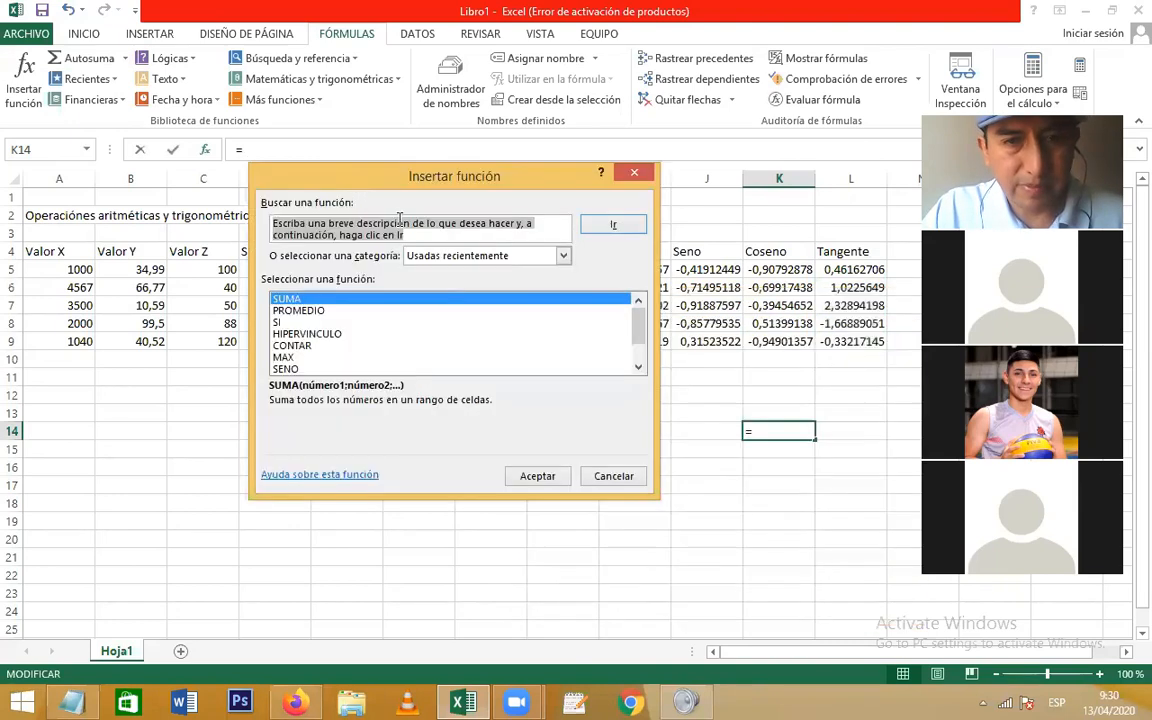
# Step: Browse the functions in the Todo category of the Insertar función dialog, then cancel it without inserting anything
pyautogui.click(563, 257)
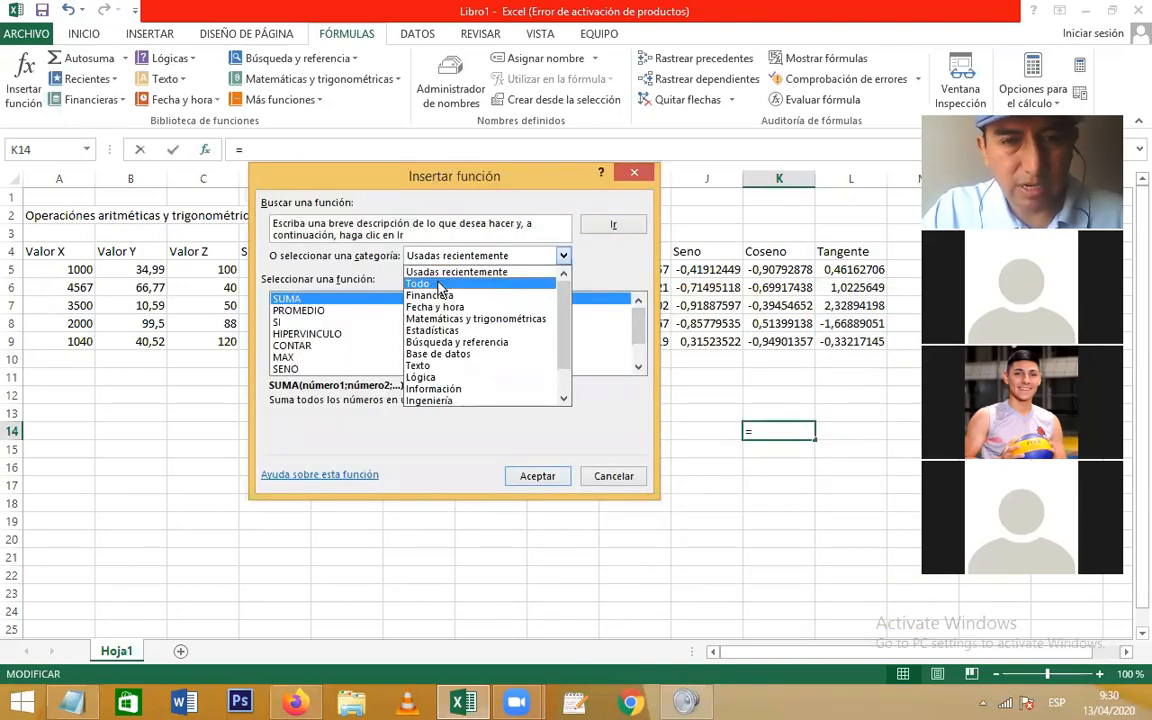
pyautogui.click(440, 285)
pyautogui.moveTo(640, 322)
pyautogui.mouseDown()
pyautogui.moveTo(643, 358)
pyautogui.moveTo(638, 311)
pyautogui.mouseUp()
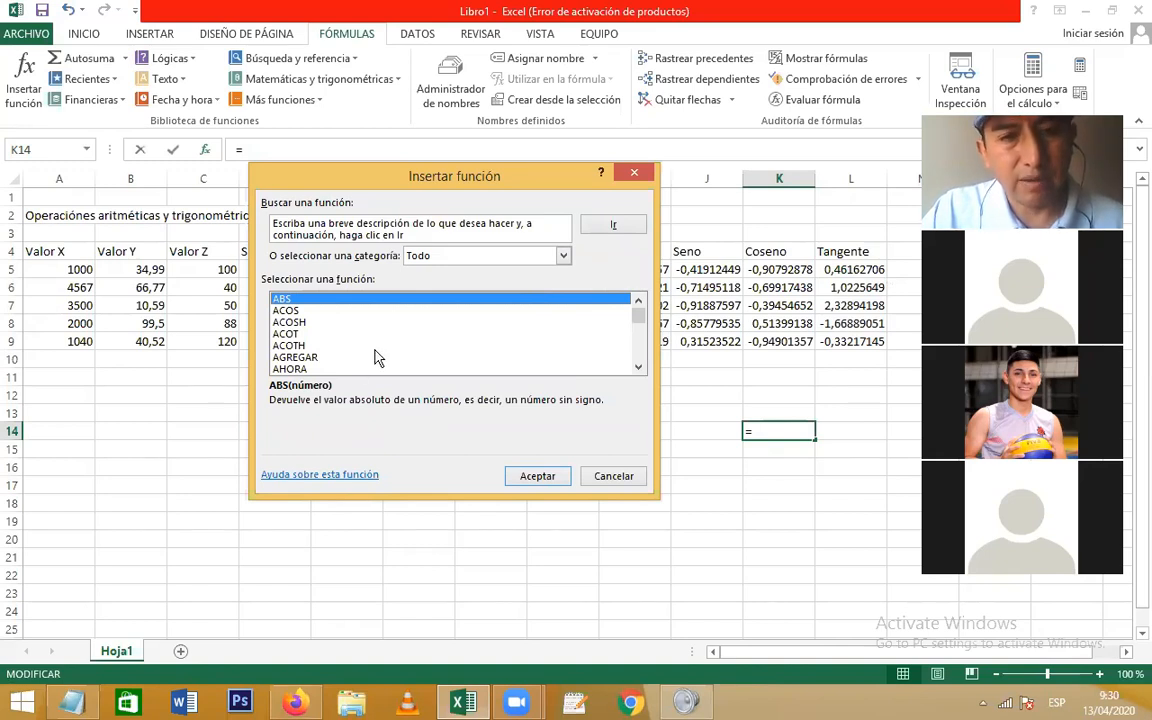
pyautogui.click(565, 256)
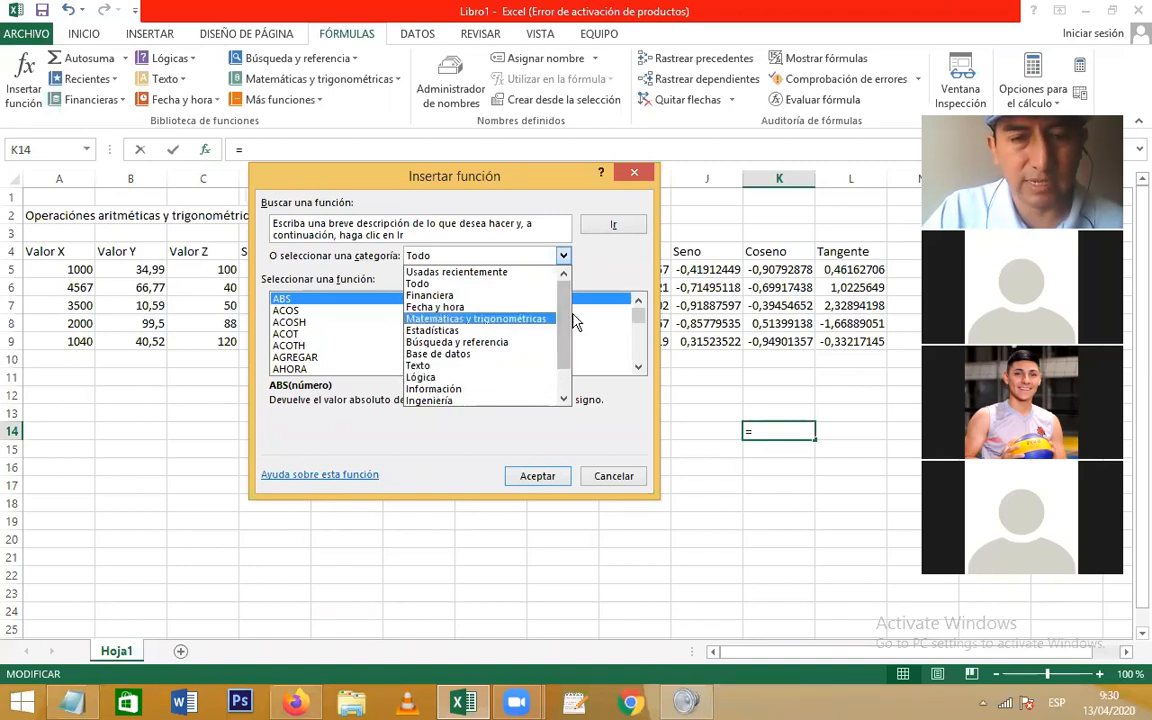
pyautogui.click(585, 345)
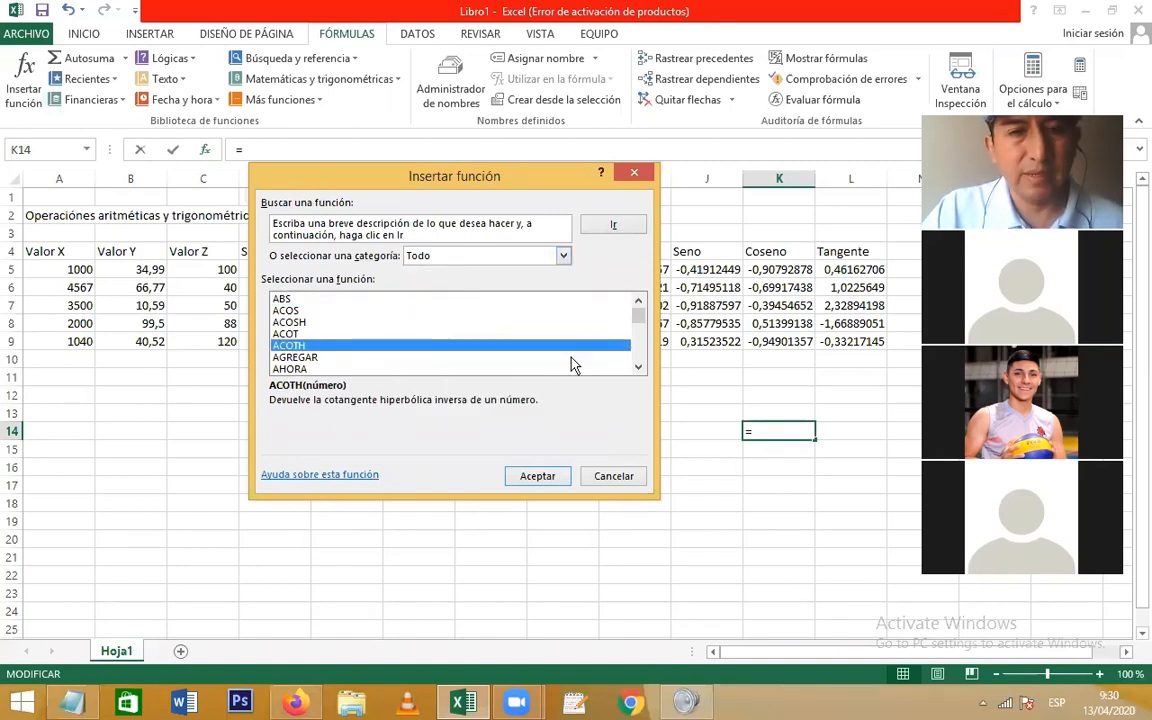
pyautogui.click(605, 480)
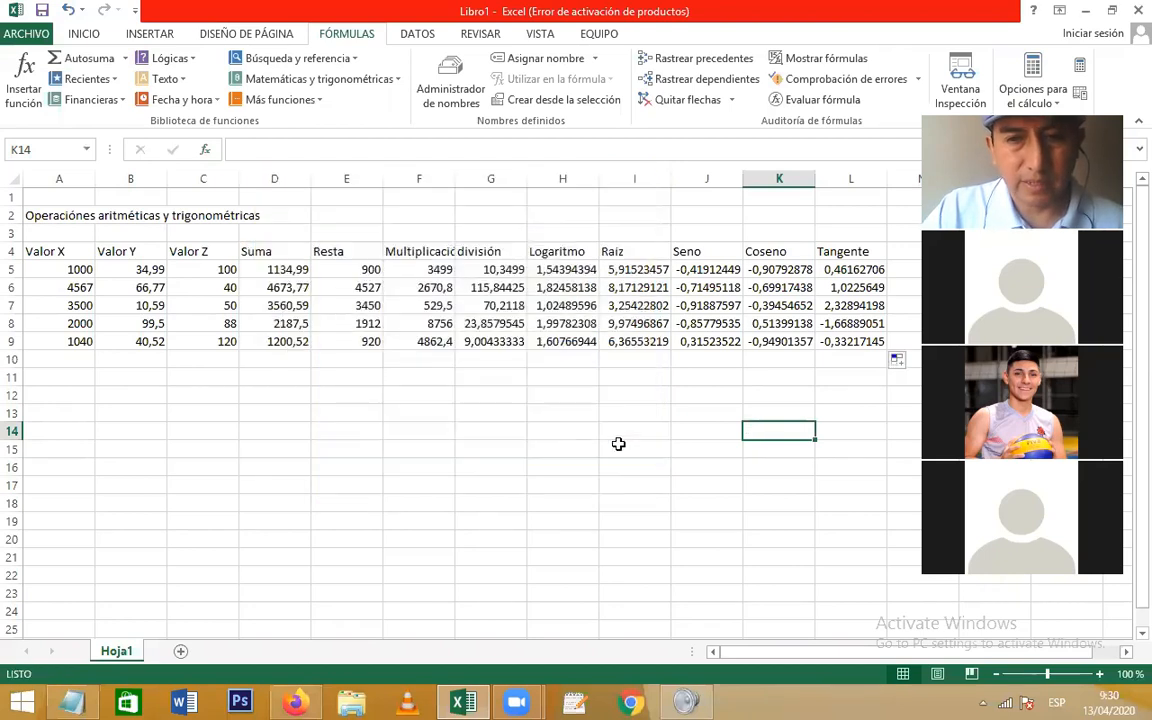
# Step: Review the row 5 formulas in the division, Logaritmo, Raiz, Seno and Coseno columns
pyautogui.click(503, 270)
pyautogui.click(537, 270)
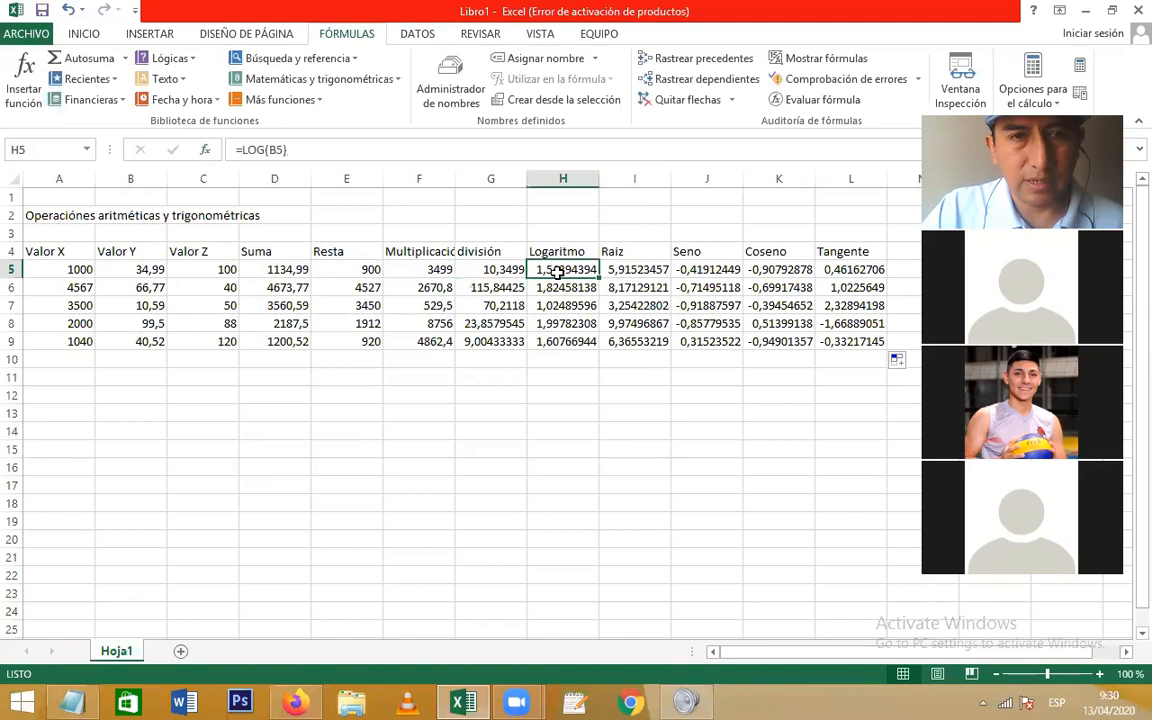
pyautogui.click(625, 270)
pyautogui.click(704, 272)
pyautogui.click(779, 270)
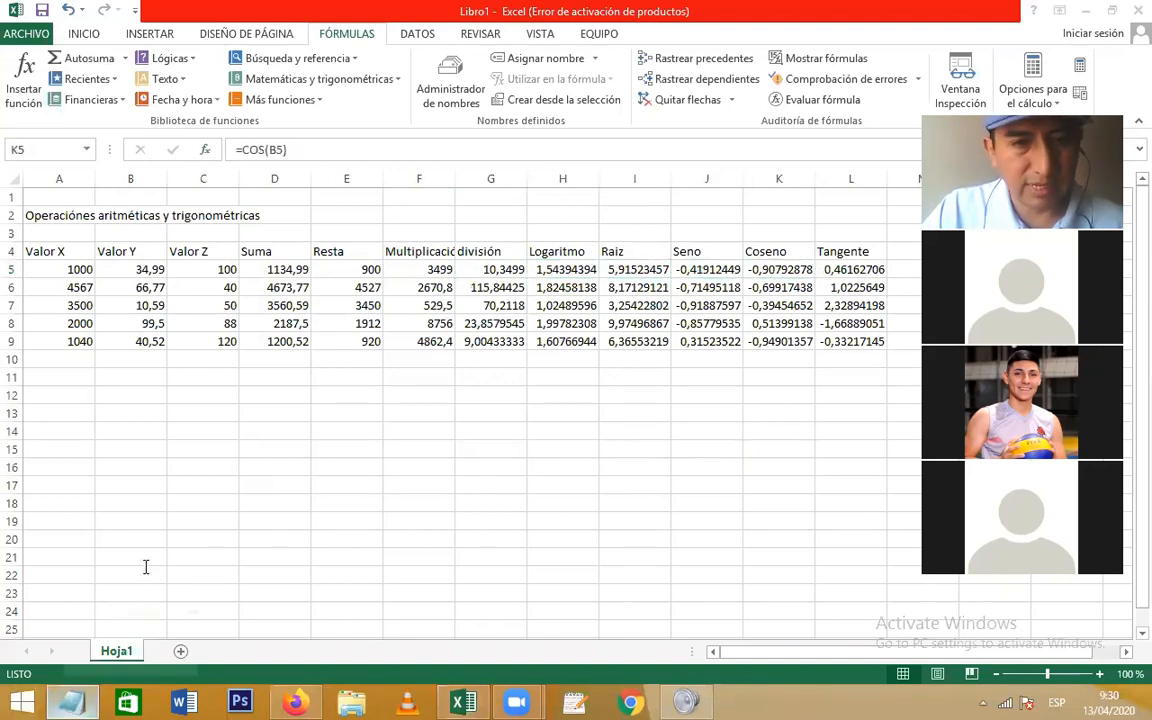
# Step: Switch to Notepad, highlight NombreFunción in the function syntax note =NombreFunción(valor), and return to Excel
pyautogui.click(72, 703)
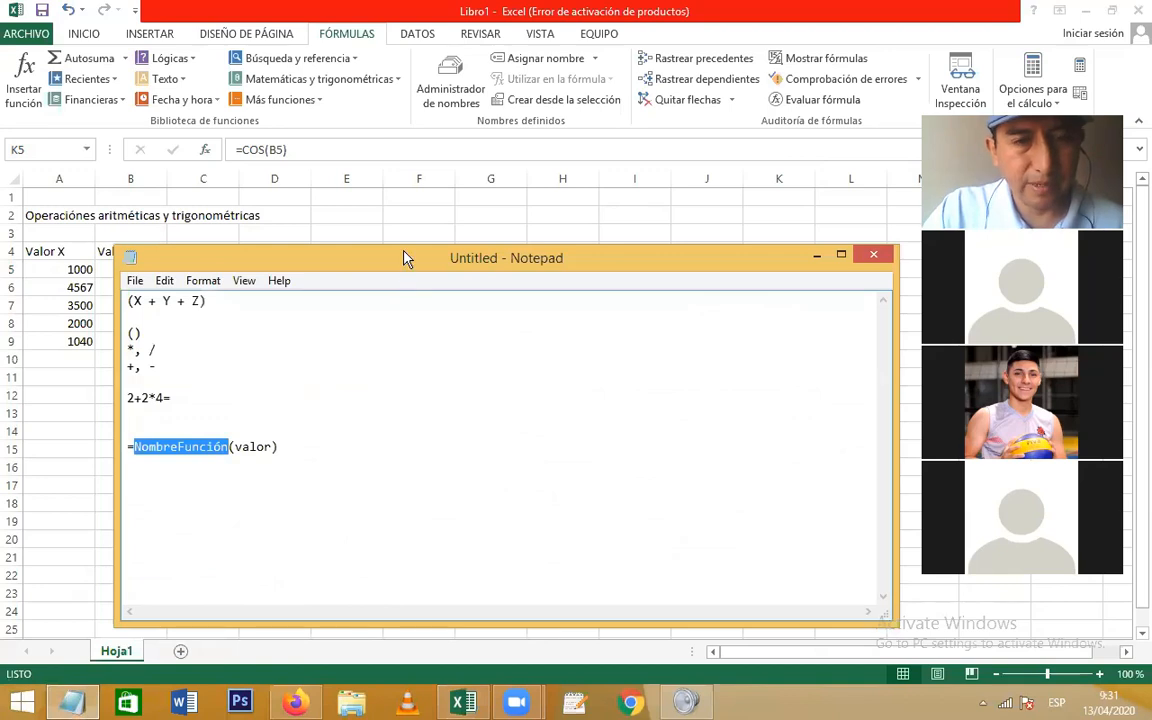
pyautogui.moveTo(404, 257); pyautogui.dragTo(407, 132)
pyautogui.click(243, 322)
pyautogui.moveTo(138, 321); pyautogui.dragTo(233, 321)
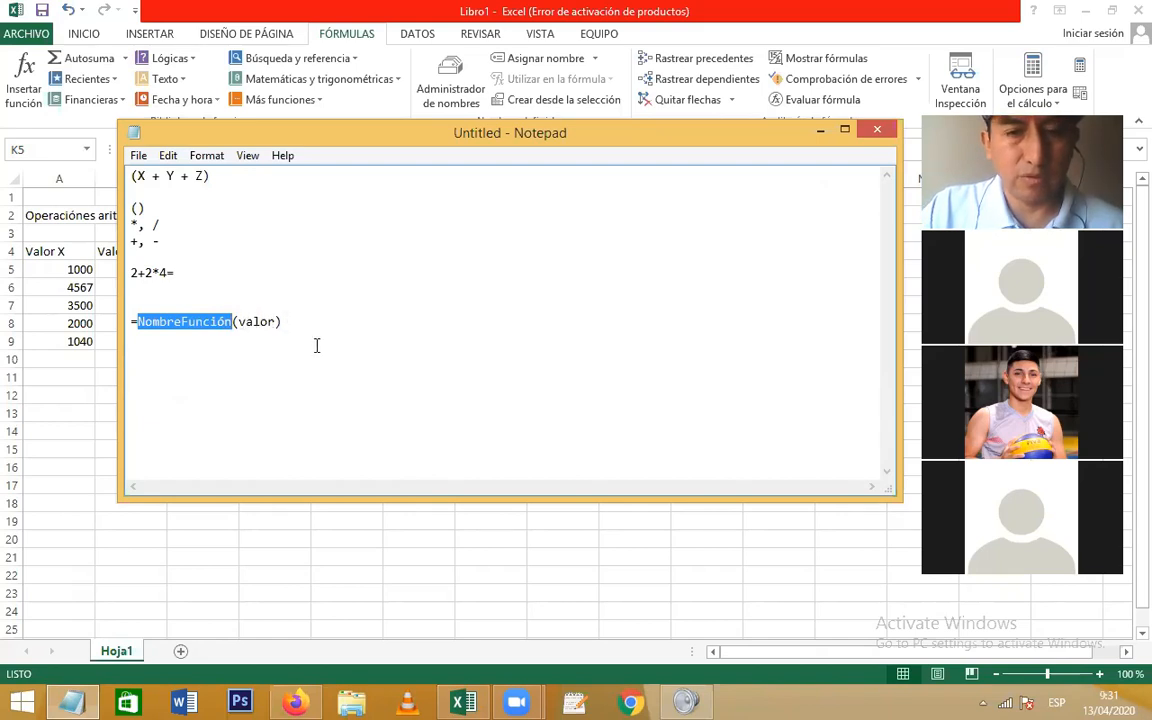
pyautogui.hotkey('alt', 'Tab')
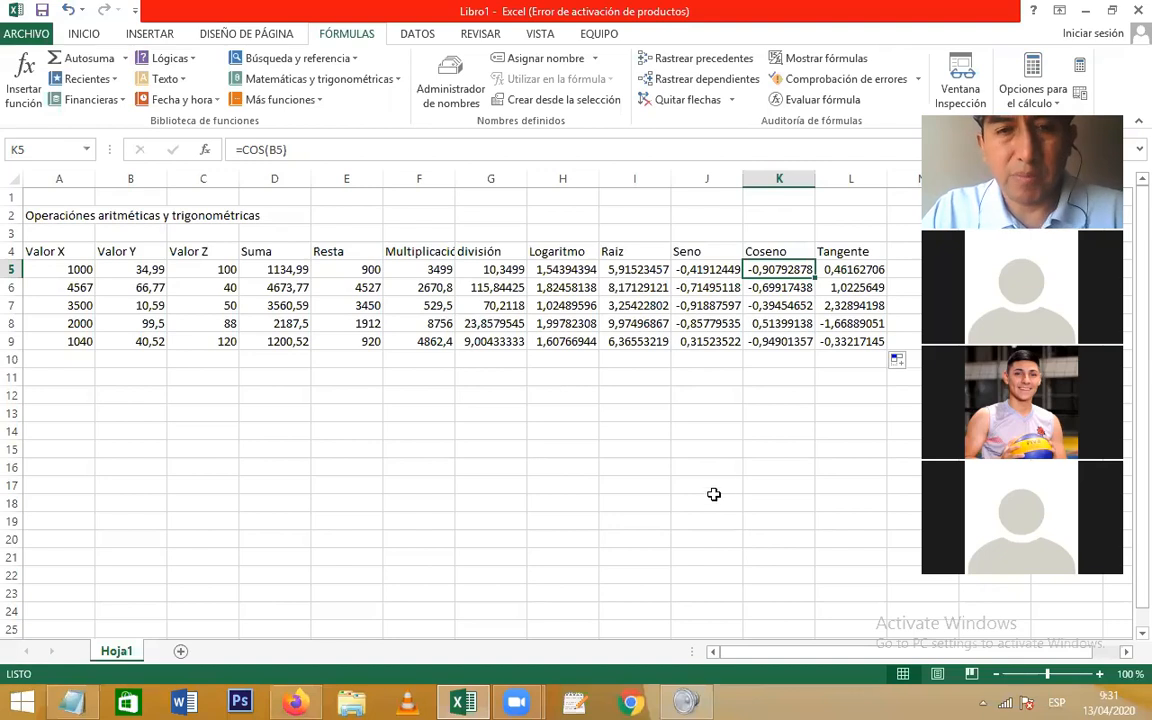
# Step: Enter the heading "Funciones estadísticas" in cell A11 below the table
pyautogui.click(76, 379)
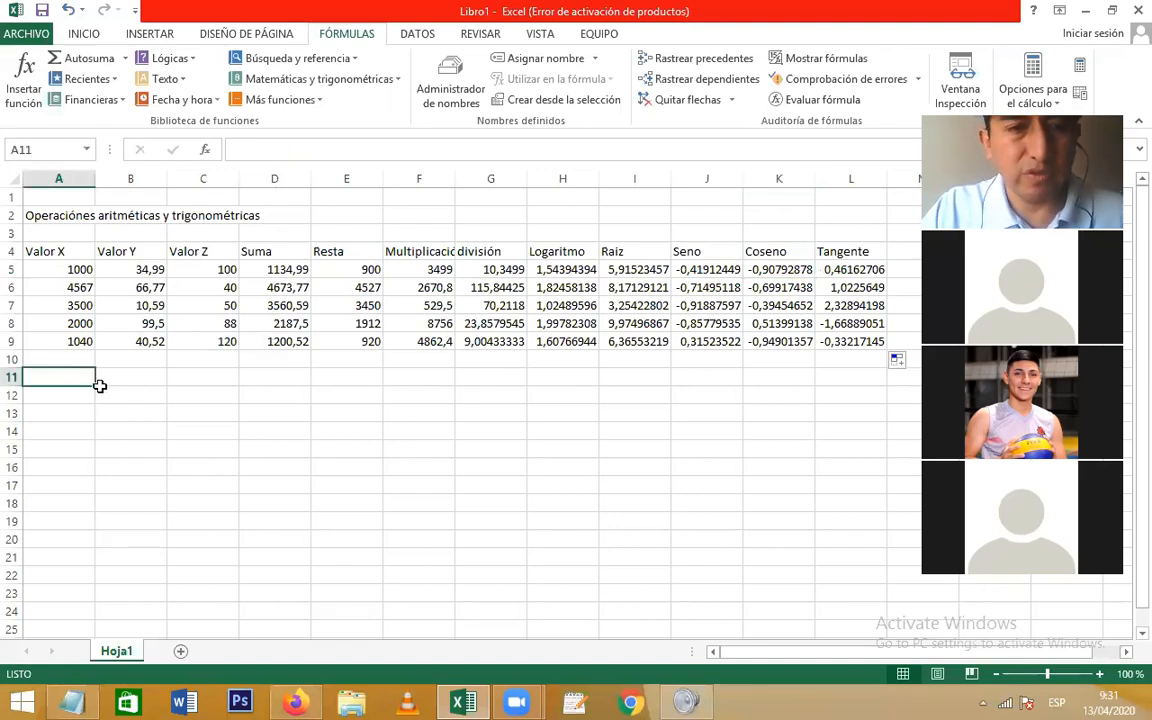
pyautogui.write('Funs')
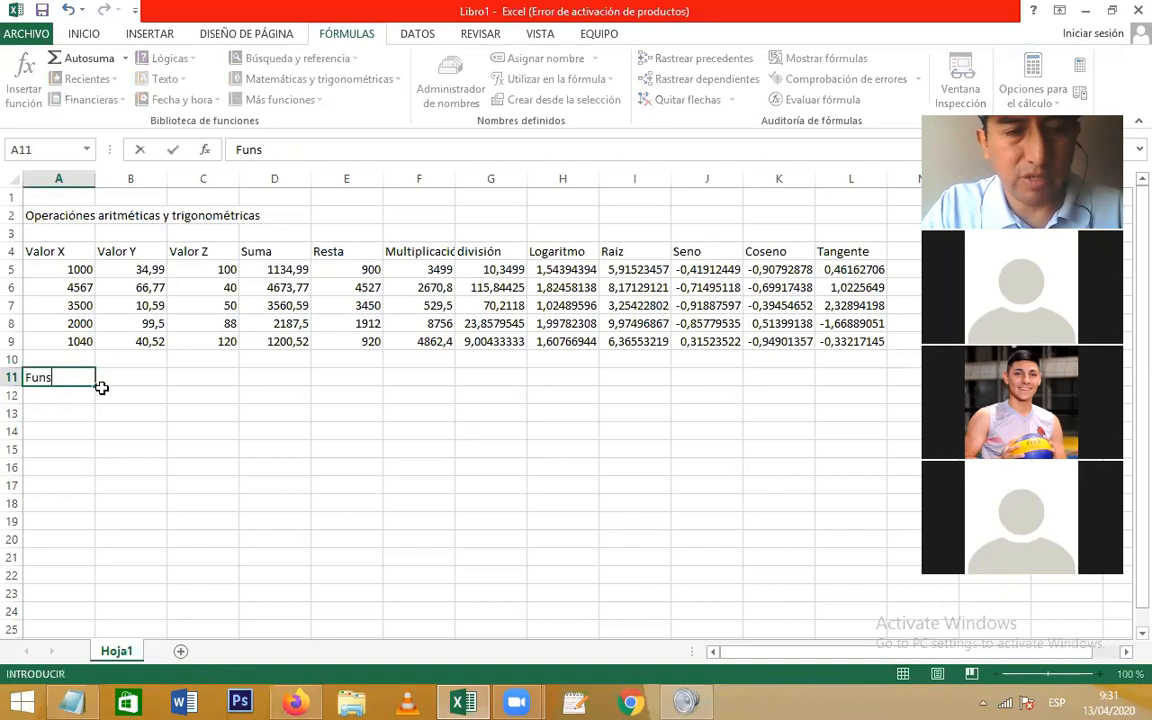
pyautogui.press('BackSpace')
pyautogui.write('cio')
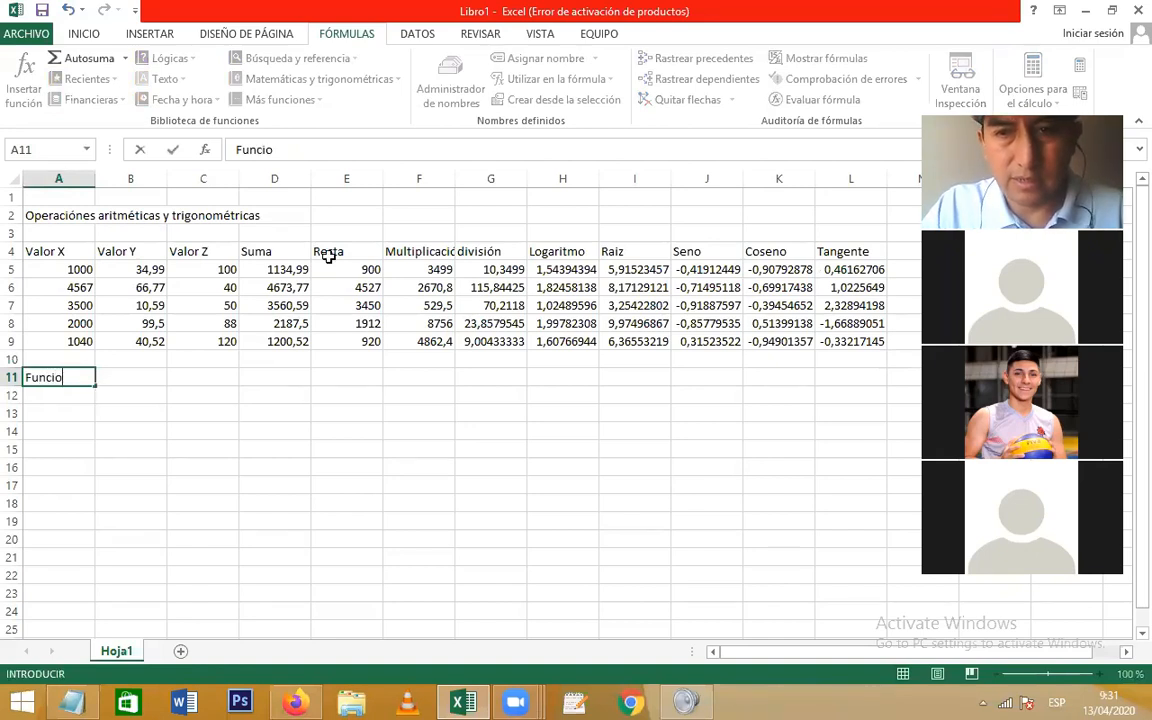
pyautogui.write('nes estadi')
pyautogui.press('BackSpace')
pyautogui.write('´i')
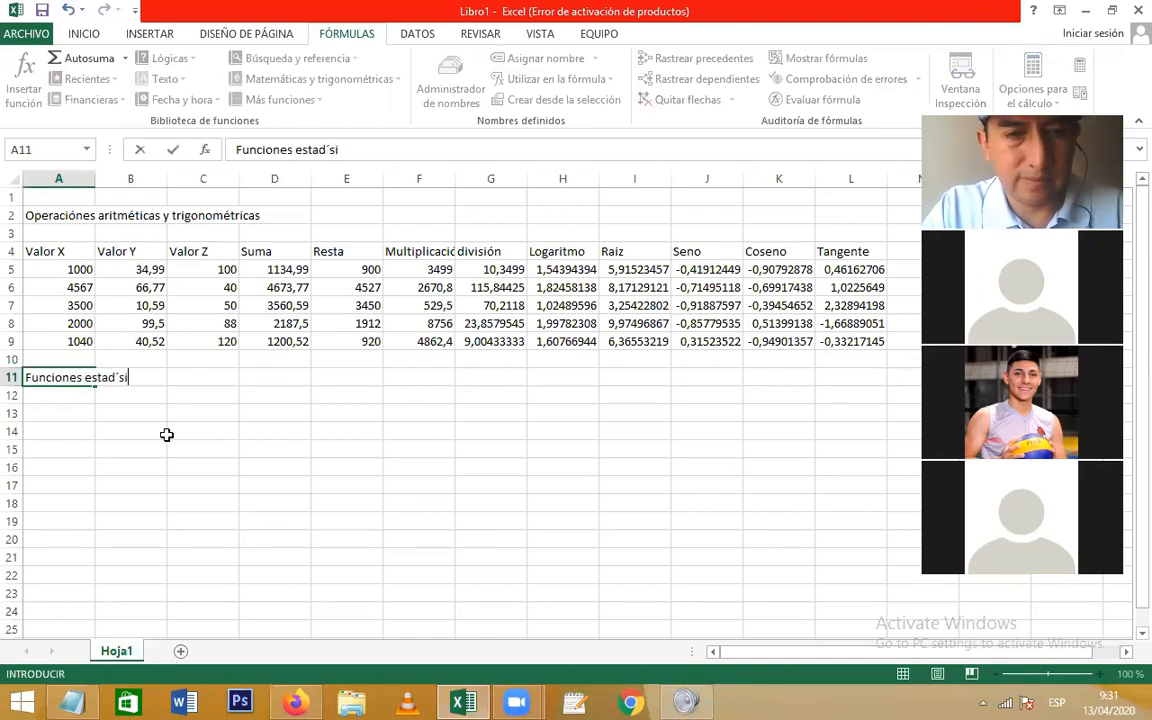
pyautogui.press('BackSpace')
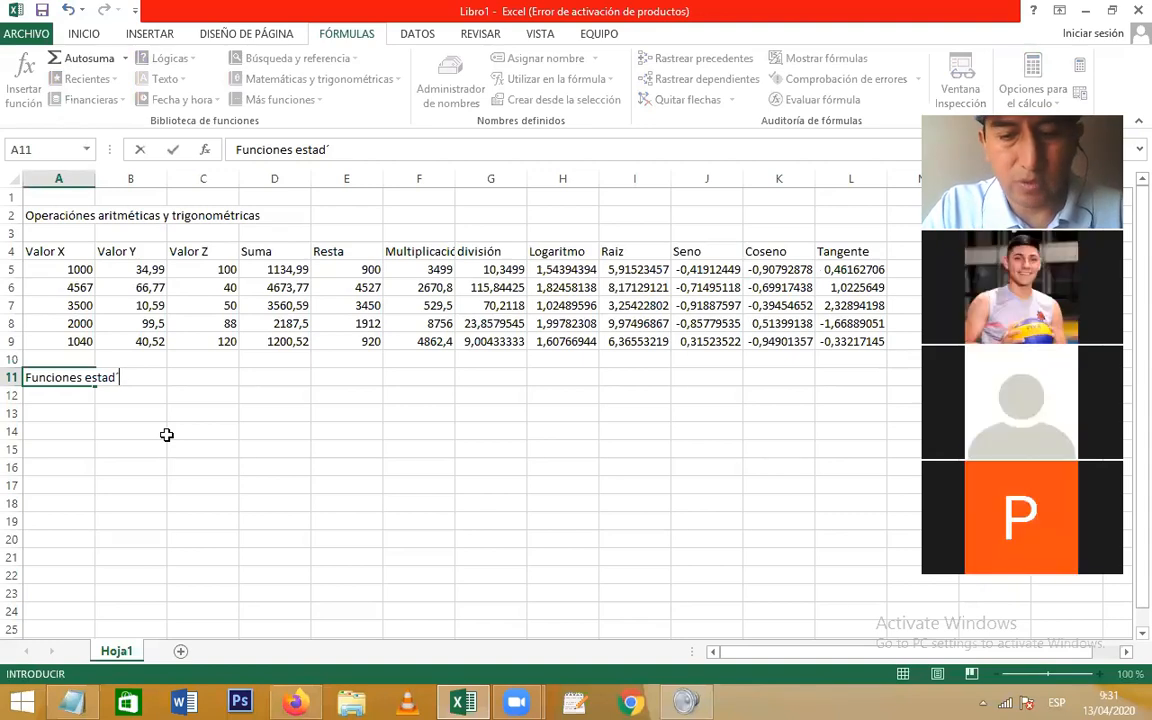
pyautogui.write('isticas')
pyautogui.press('Return')
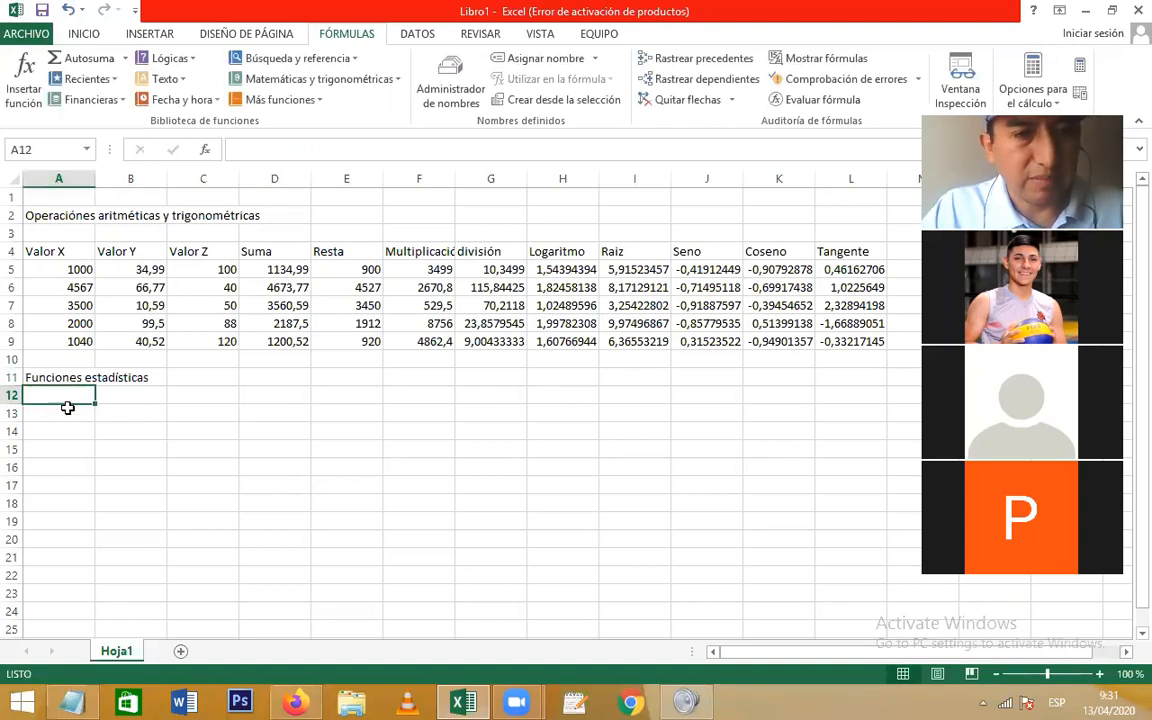
# Step: Insert a blank column before column A and move the heading "Funciones estadísticas" back to cell A11
pyautogui.click(60, 175)
pyautogui.rightClick(62, 177)
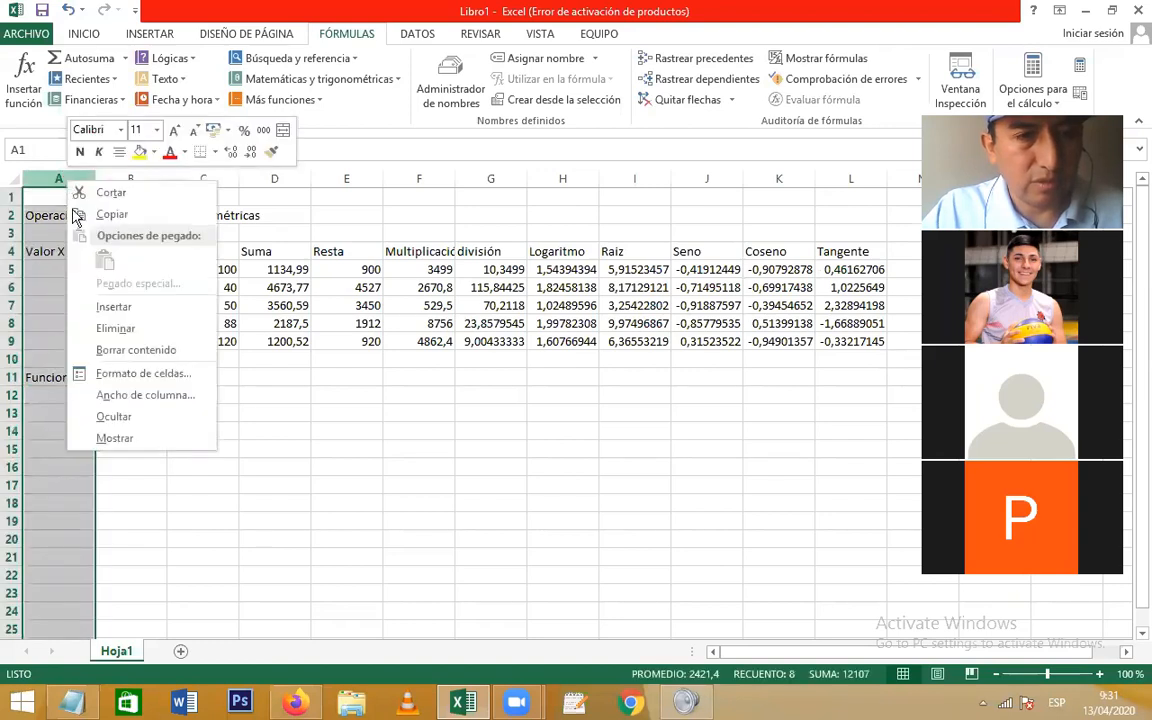
pyautogui.press('Escape')
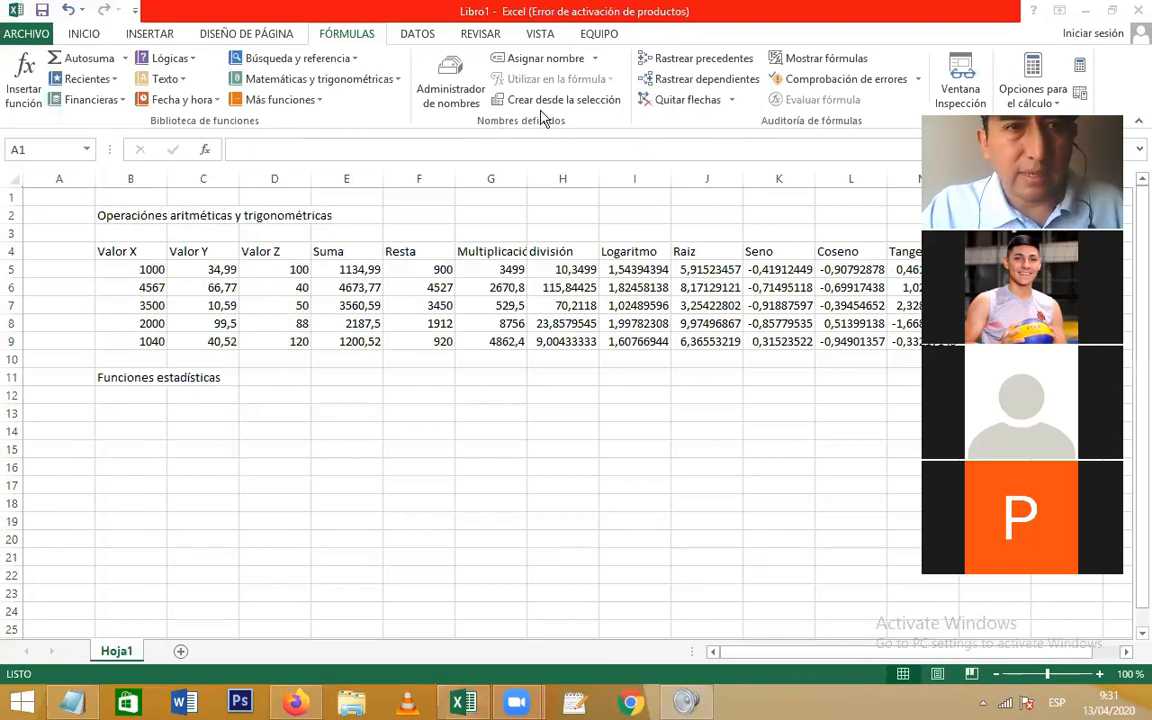
pyautogui.click(72, 33)
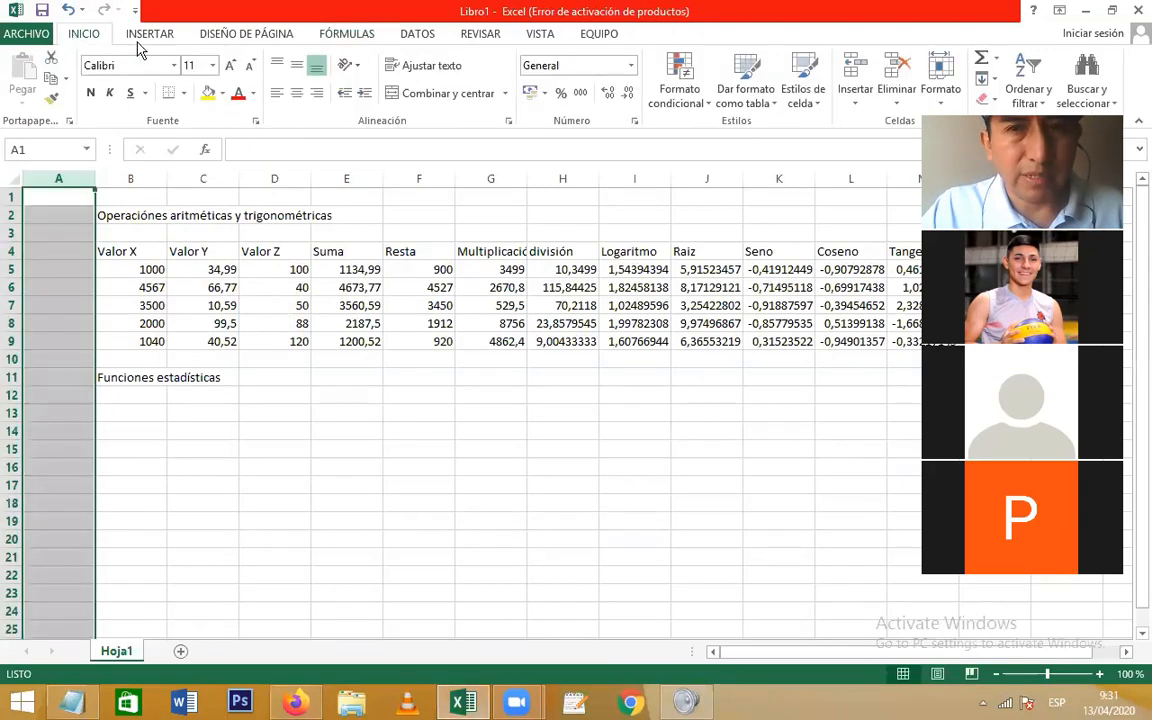
pyautogui.click(715, 40)
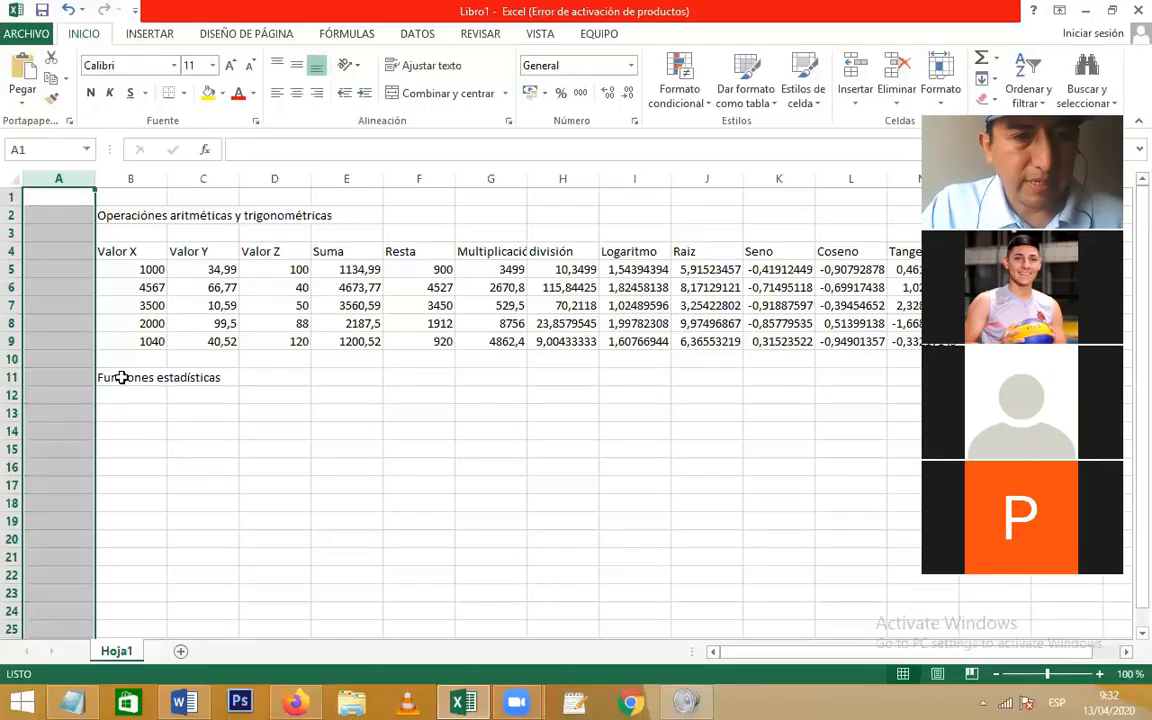
pyautogui.click(123, 385)
pyautogui.moveTo(123, 390); pyautogui.dragTo(48, 389)
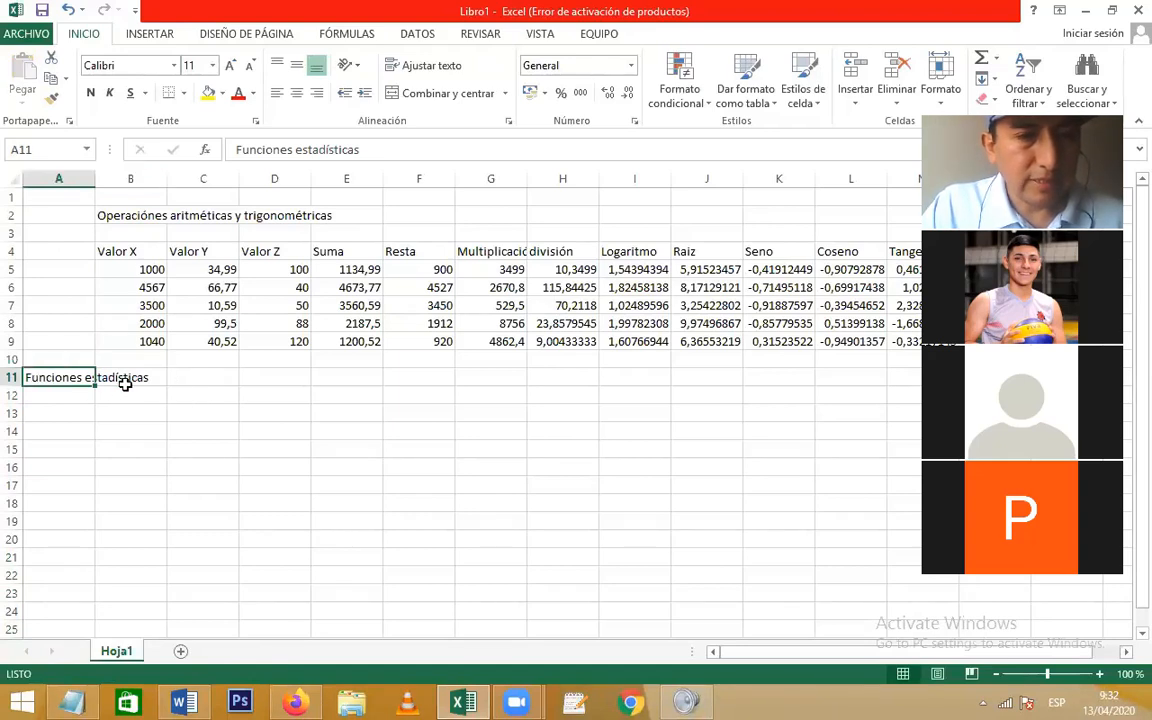
# Step: Enter the row labels "Suma" in A13 and "promedio" in A14
pyautogui.click(82, 415)
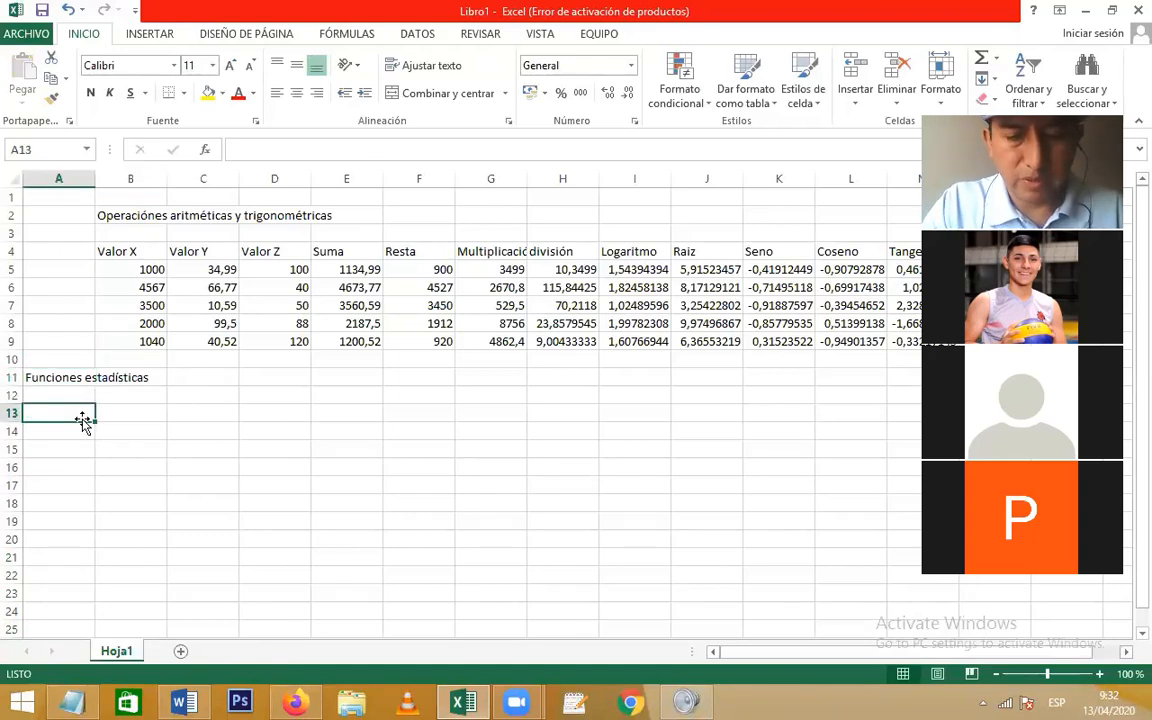
pyautogui.write('Suma')
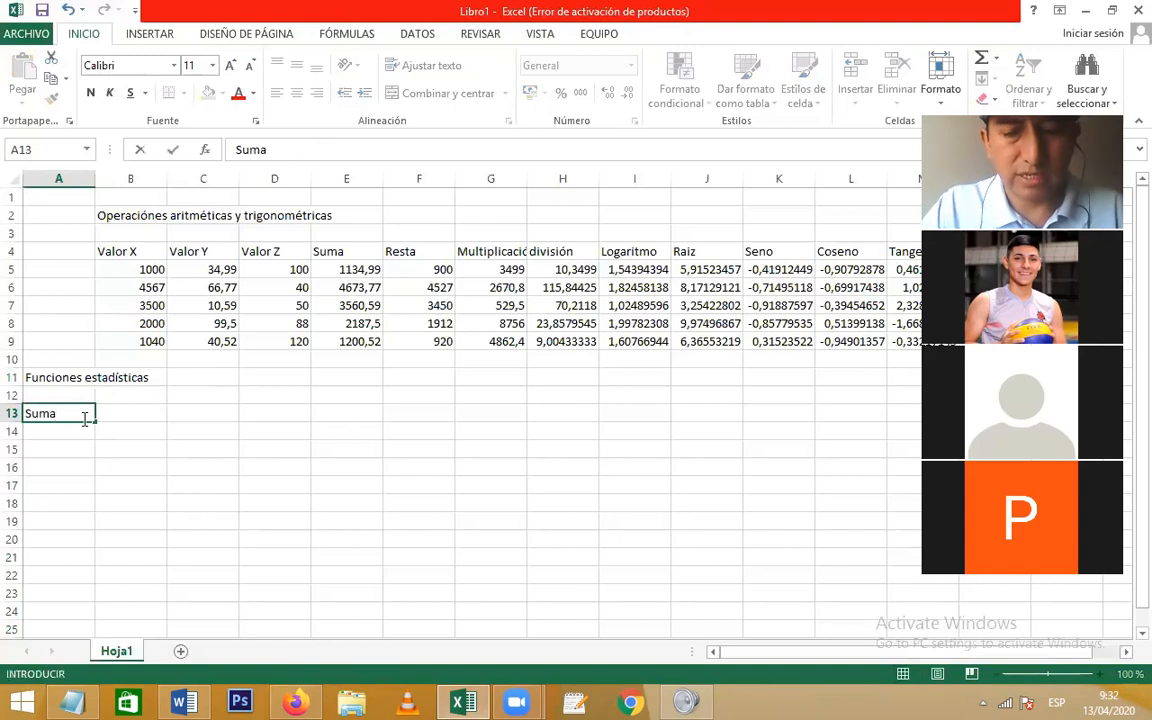
pyautogui.press('Return')
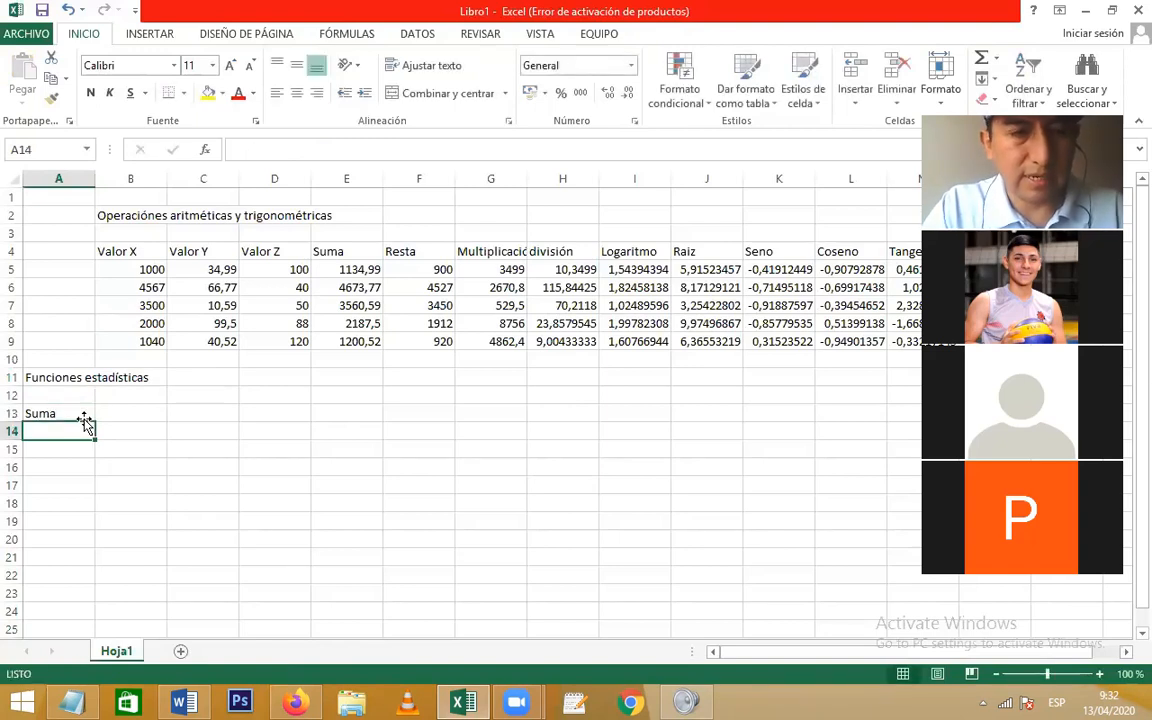
pyautogui.write('promedio')
pyautogui.press('Return')
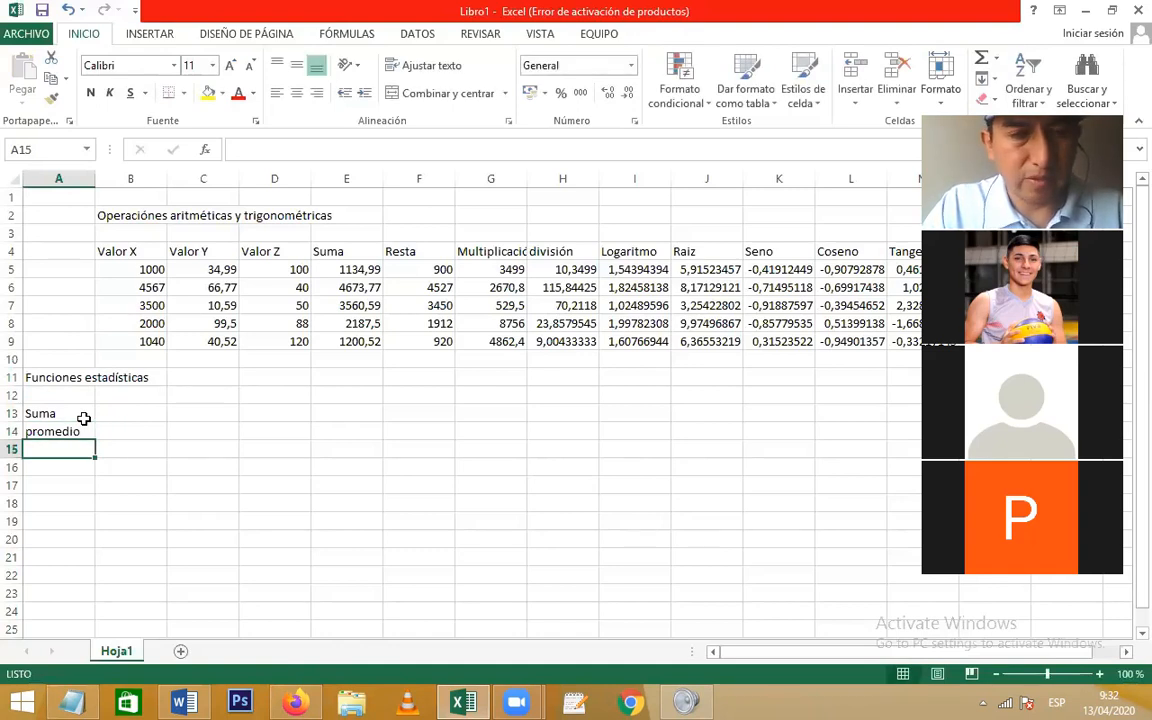
# Step: Enter the row label "Máximo valor" in cell A15
pyautogui.write('M')
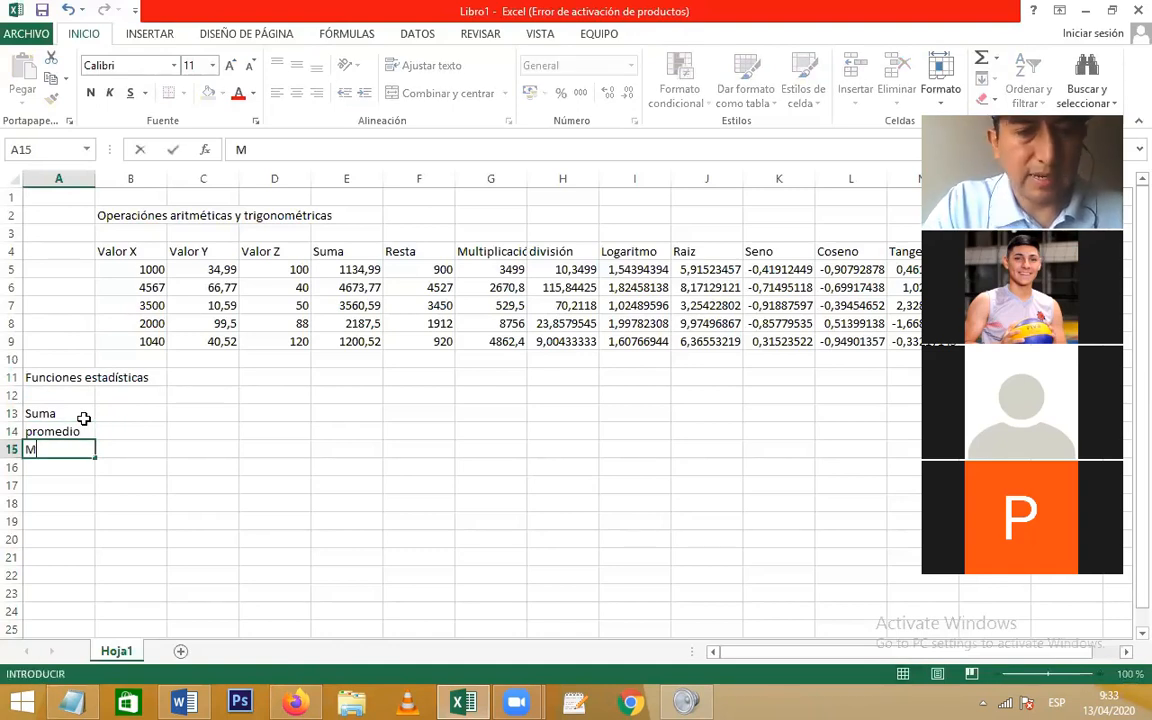
pyautogui.write('aximo')
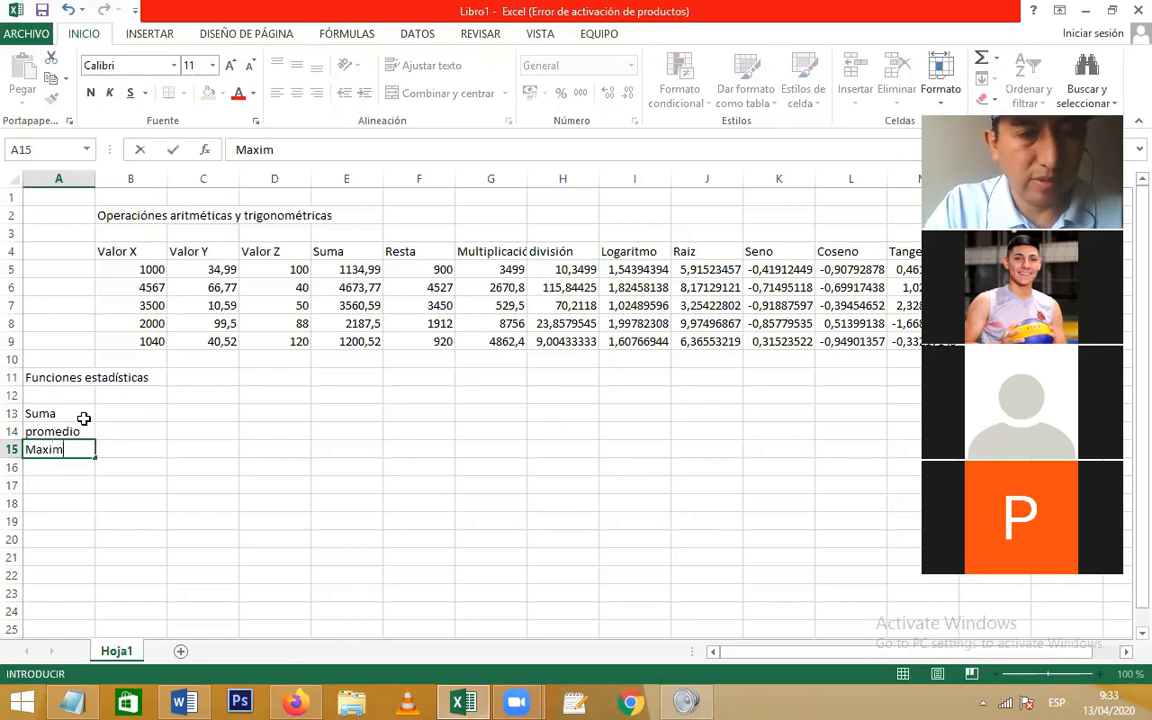
pyautogui.press('BackSpace')
pyautogui.press('BackSpace')
pyautogui.write('ax')
pyautogui.press('BackSpace')
pyautogui.press('BackSpace')
pyautogui.write('á')
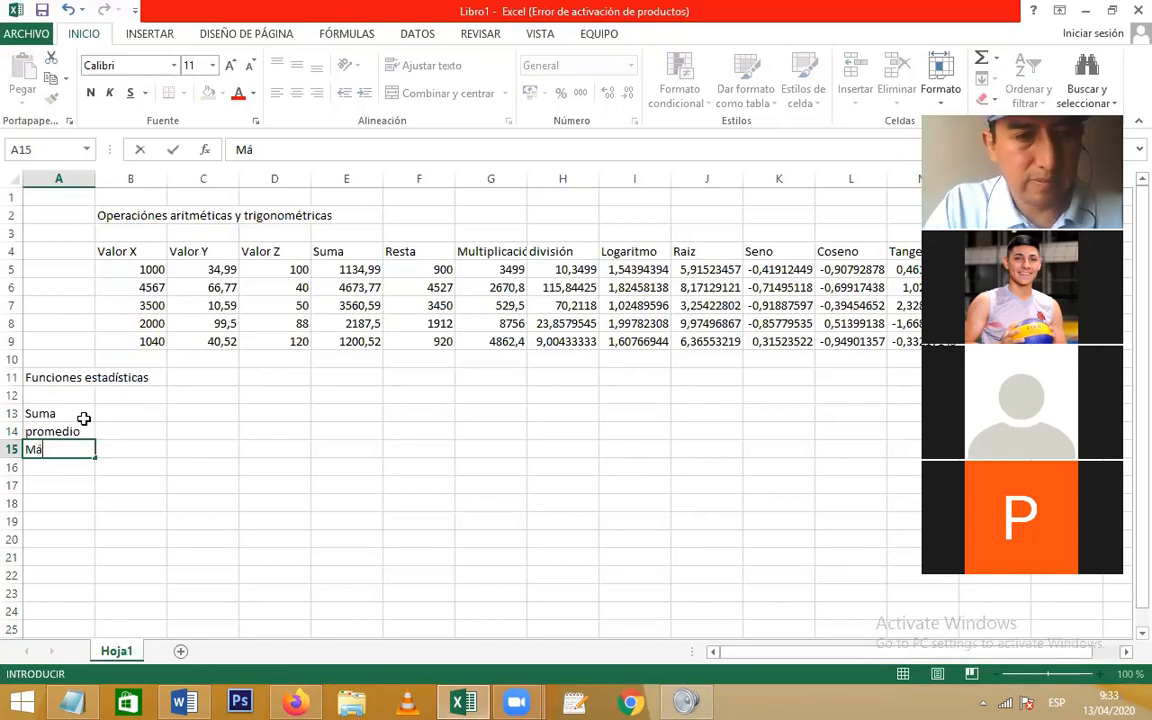
pyautogui.write('ximo ')
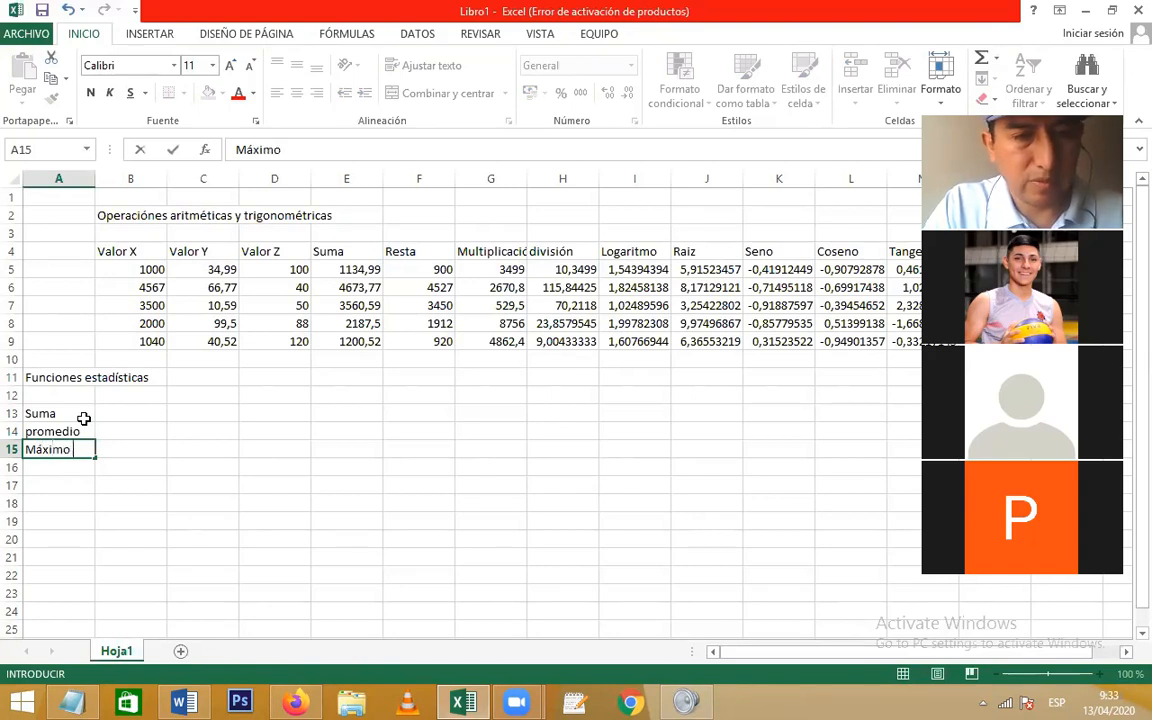
pyautogui.write('valor')
pyautogui.press('Return')
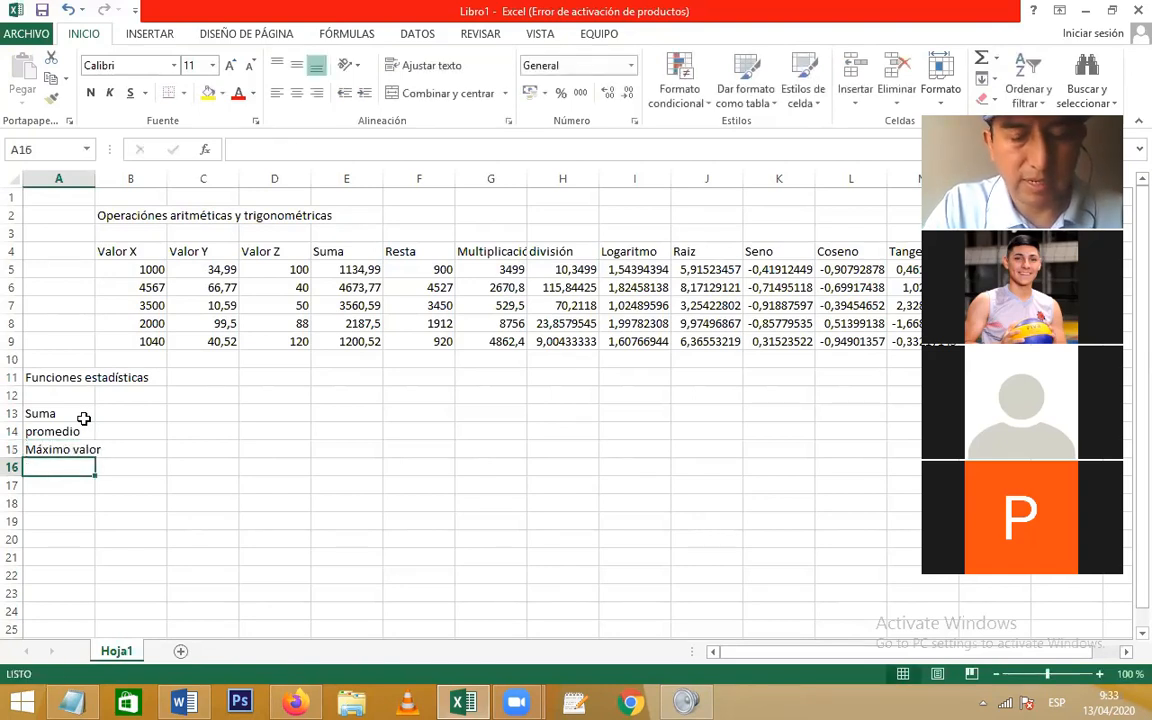
# Step: Enter the row label "Mínimo valor" in cell A16
pyautogui.write('m')
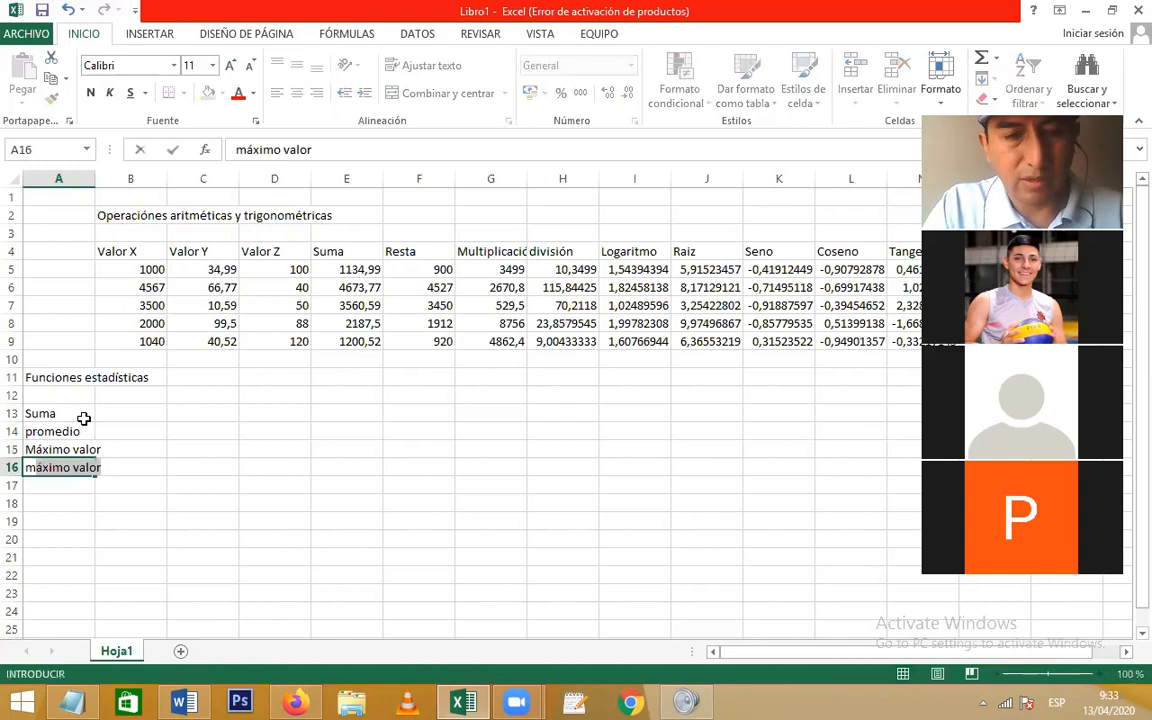
pyautogui.press('BackSpace')
pyautogui.press('BackSpace')
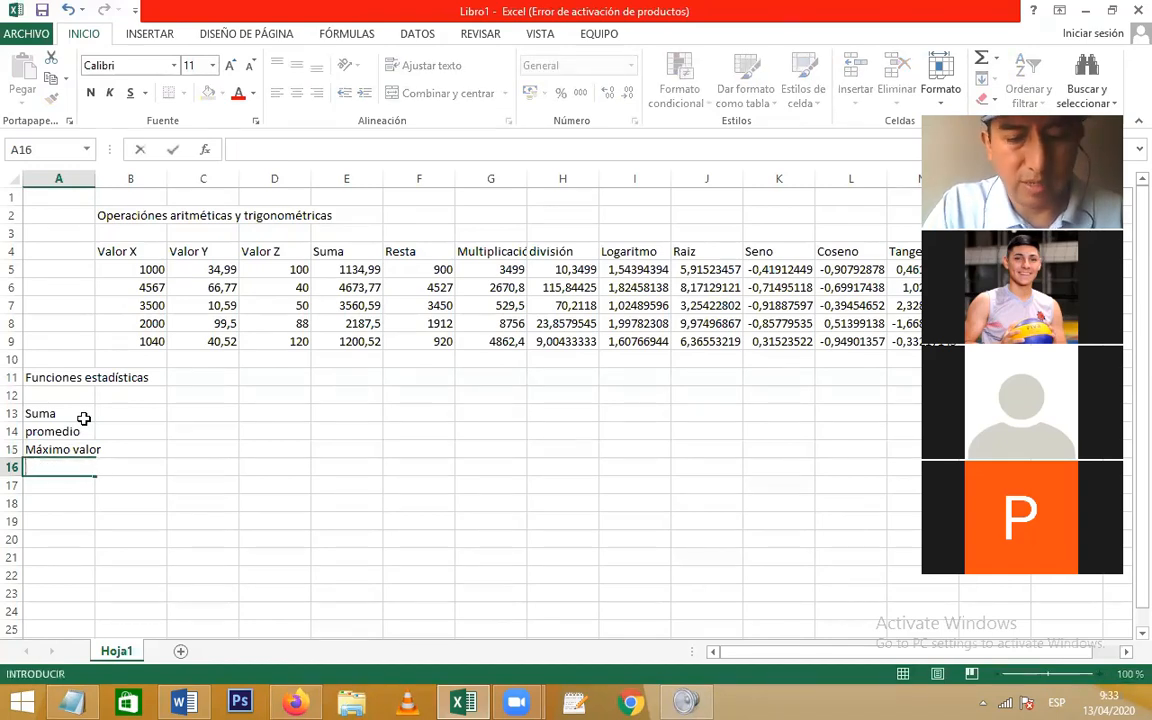
pyautogui.write('M')
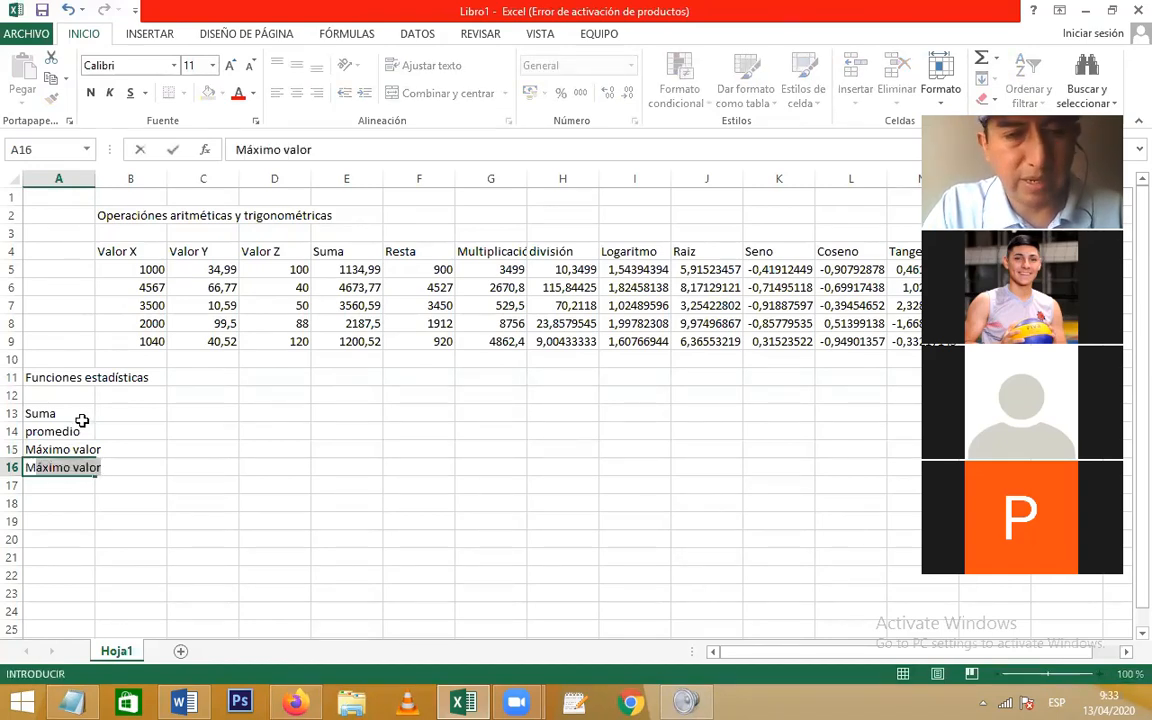
pyautogui.press('BackSpace')
pyautogui.write('í')
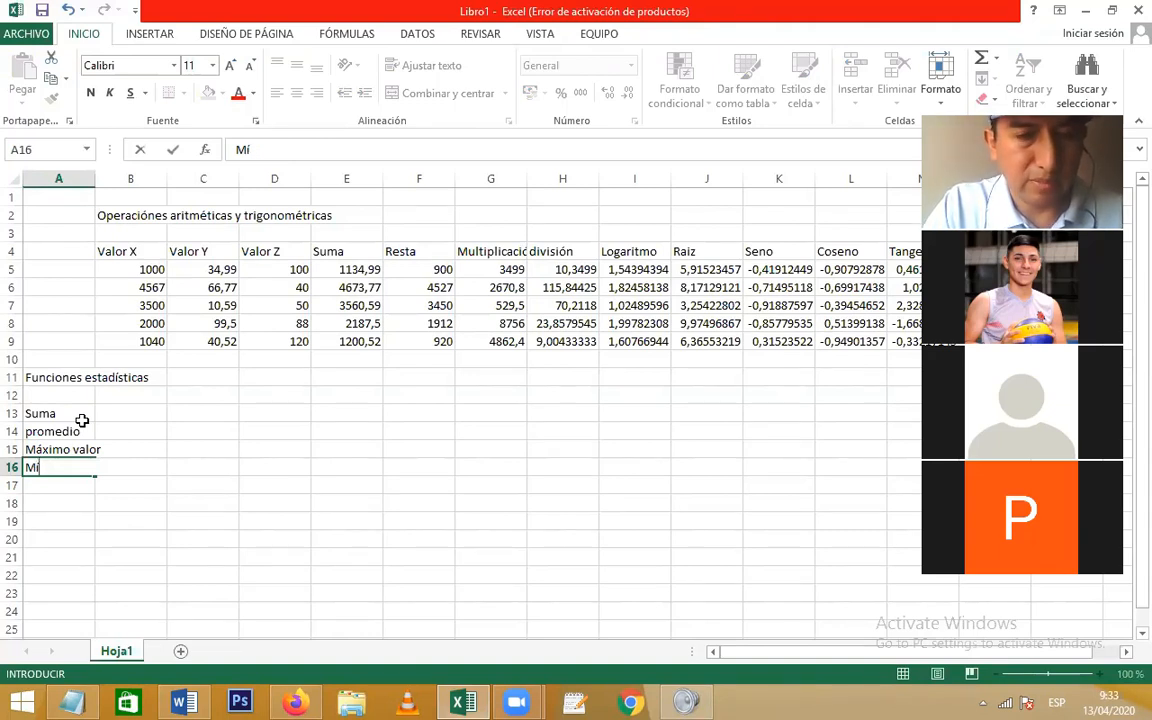
pyautogui.write('nimo valor')
pyautogui.press('Return')
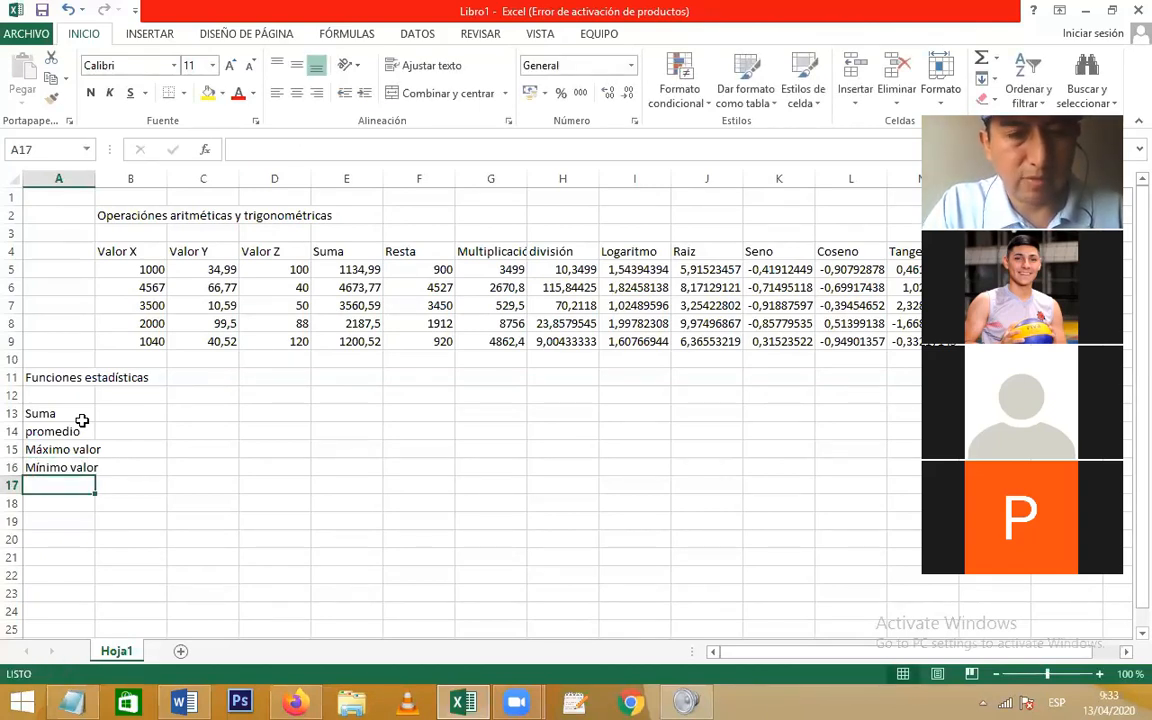
# Step: Enter the row labels "Moda" in A17 and "Contar" in A18
pyautogui.write('Mo')
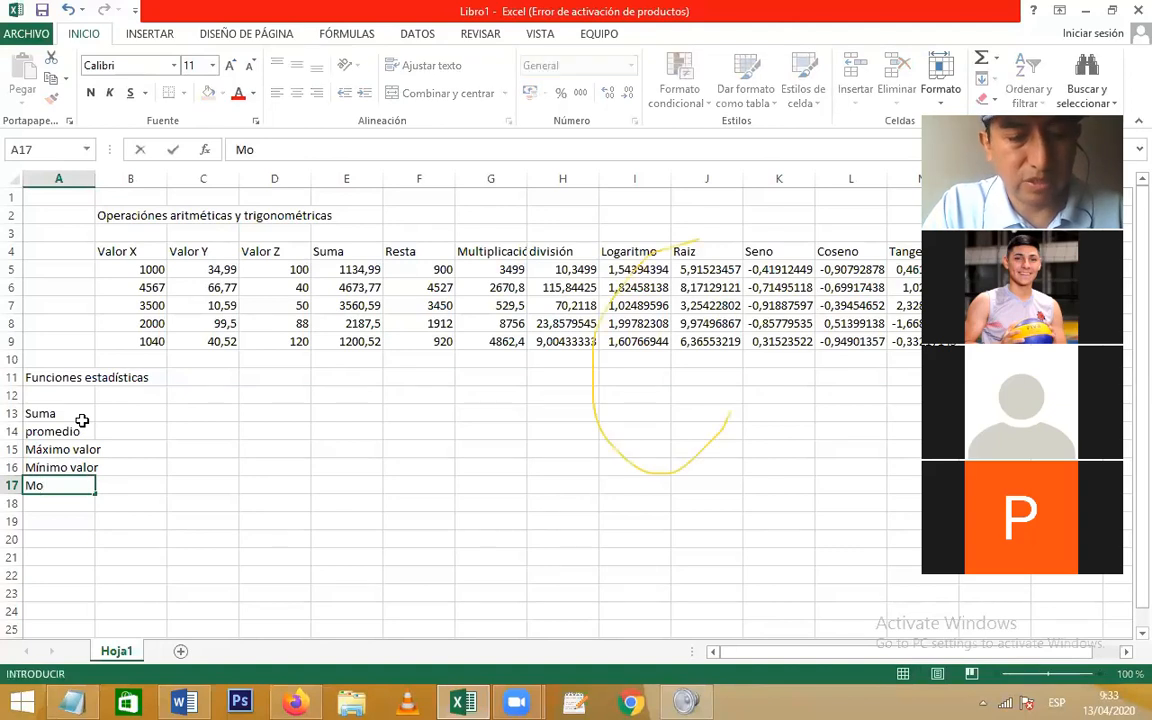
pyautogui.write('da')
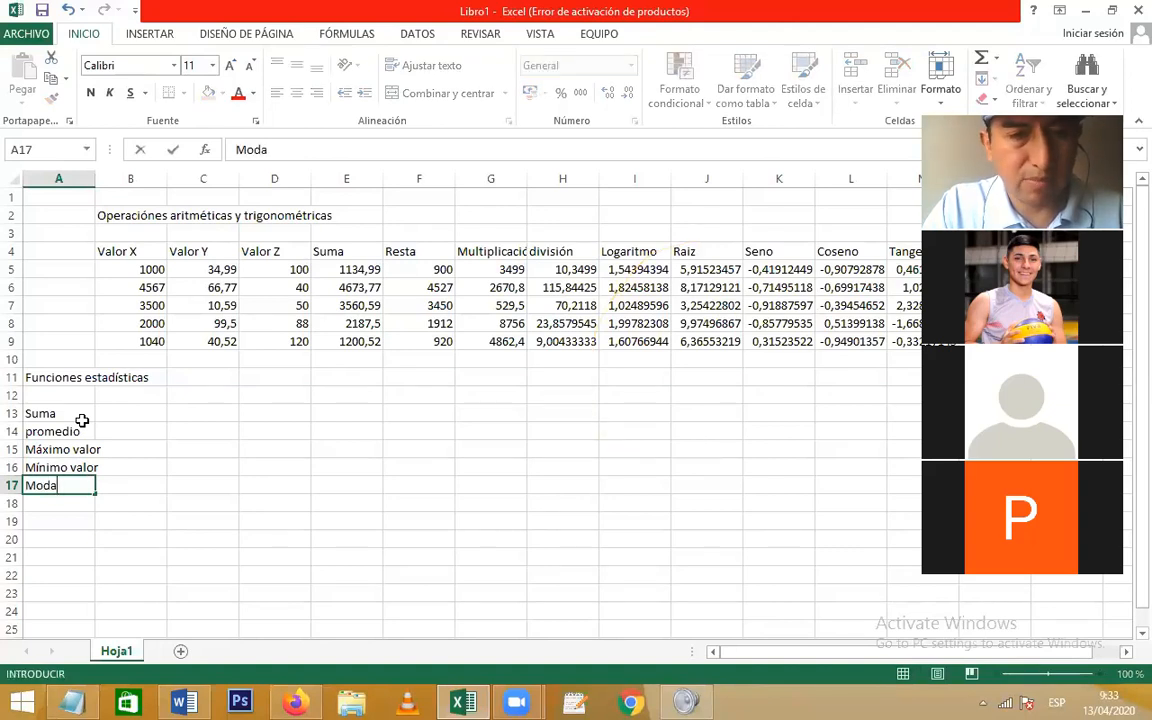
pyautogui.press('Return')
pyautogui.write('con')
pyautogui.press('BackSpace')
pyautogui.press('BackSpace')
pyautogui.press('BackSpace')
pyautogui.write('Con')
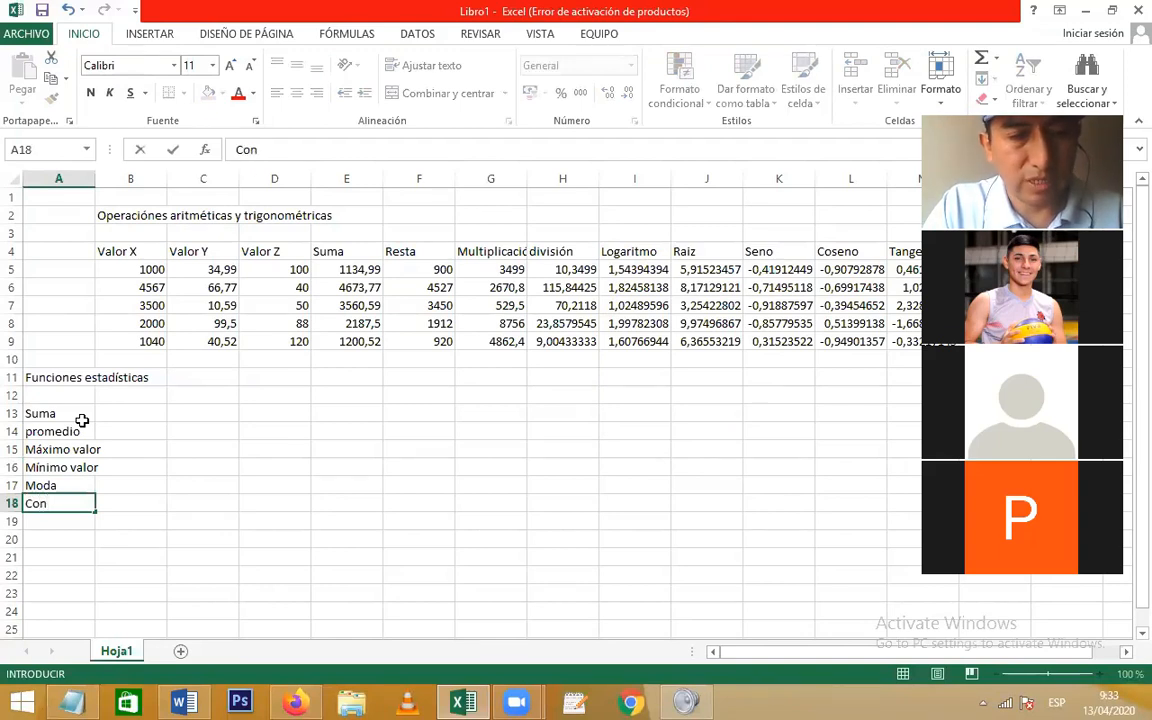
pyautogui.write('tar')
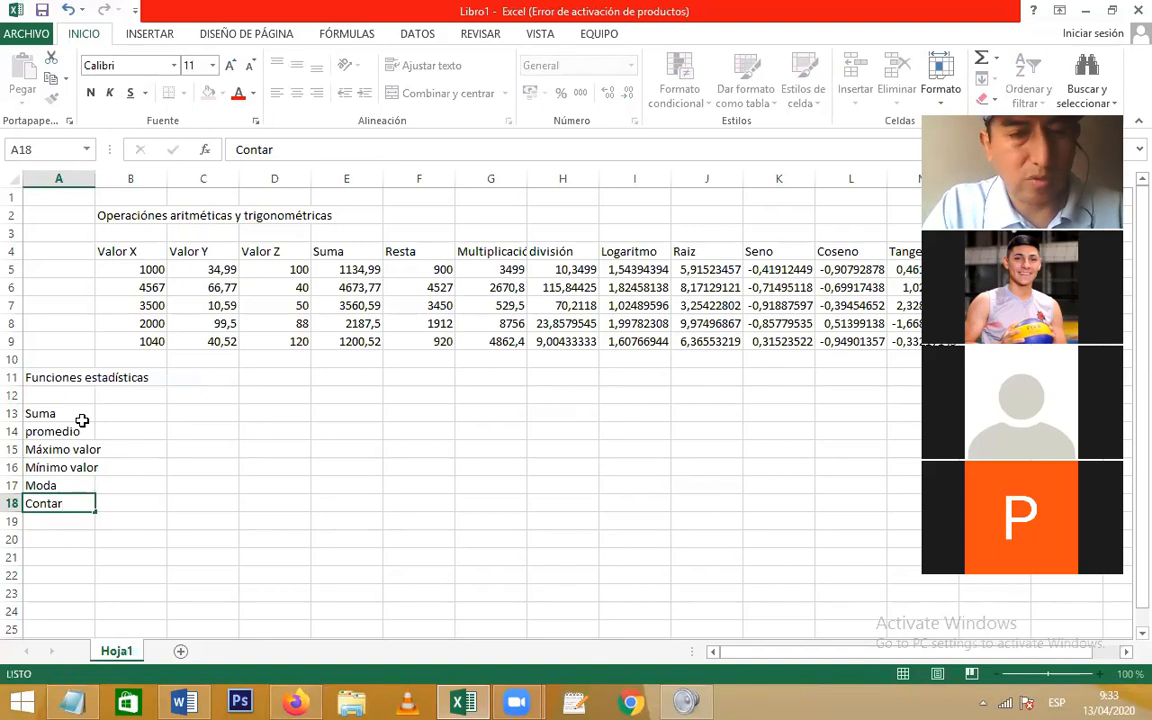
pyautogui.press('Return')
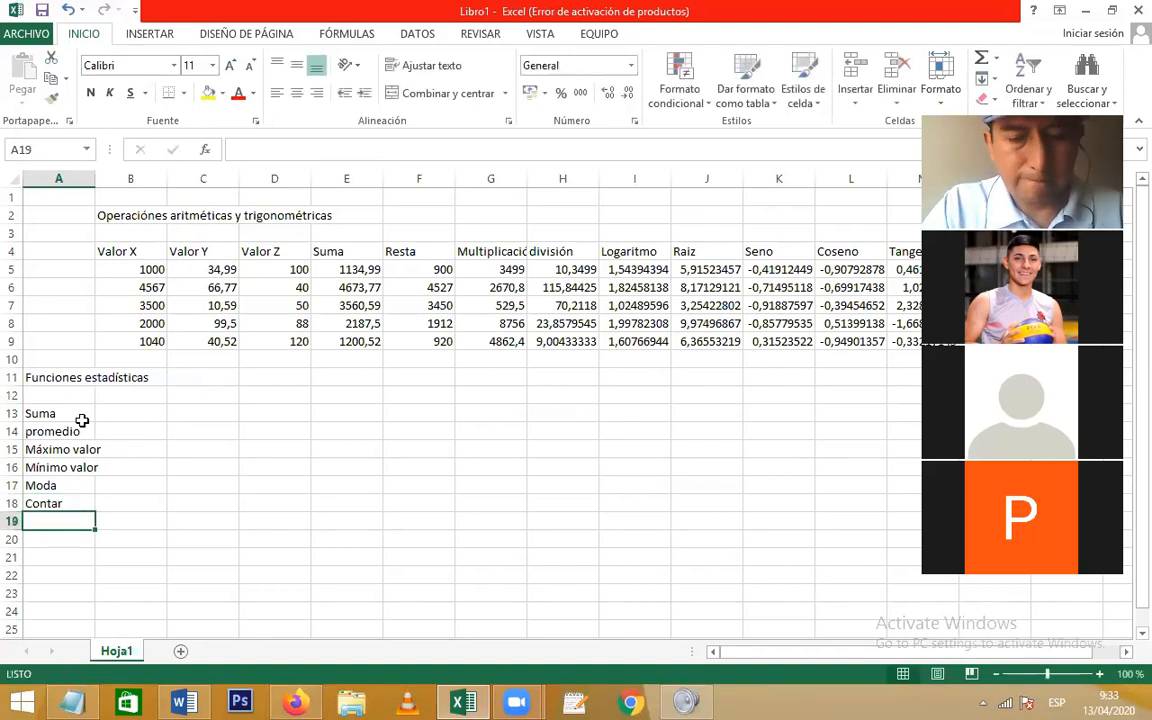
# Step: Enter the row label "Producto" in cell A19
pyautogui.write('p')
pyautogui.press('BackSpace')
pyautogui.press('BackSpace')
pyautogui.press('BackSpace')
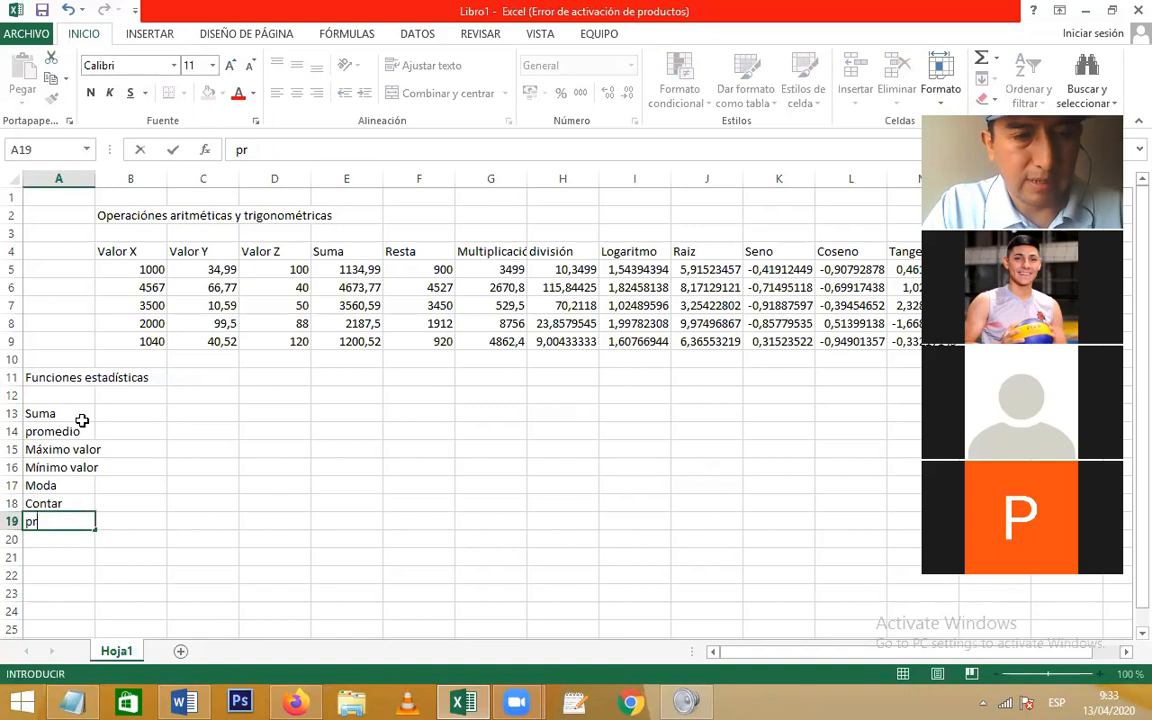
pyautogui.write('Produ')
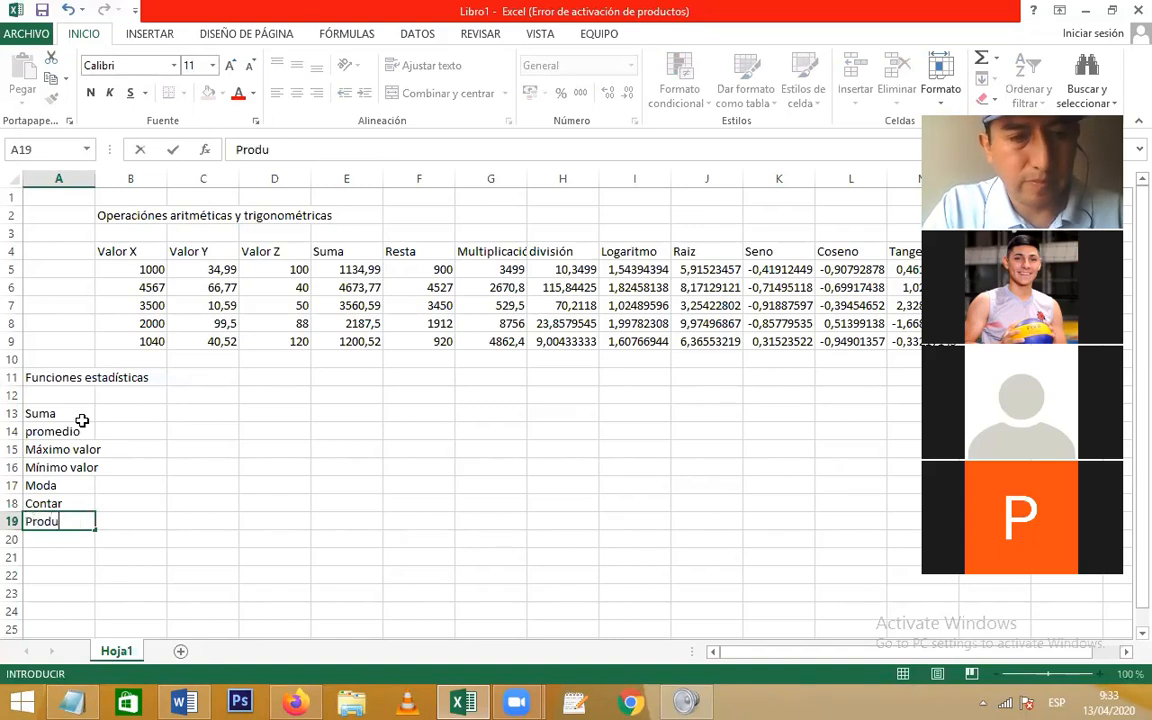
pyautogui.write('ctos')
pyautogui.press('BackSpace')
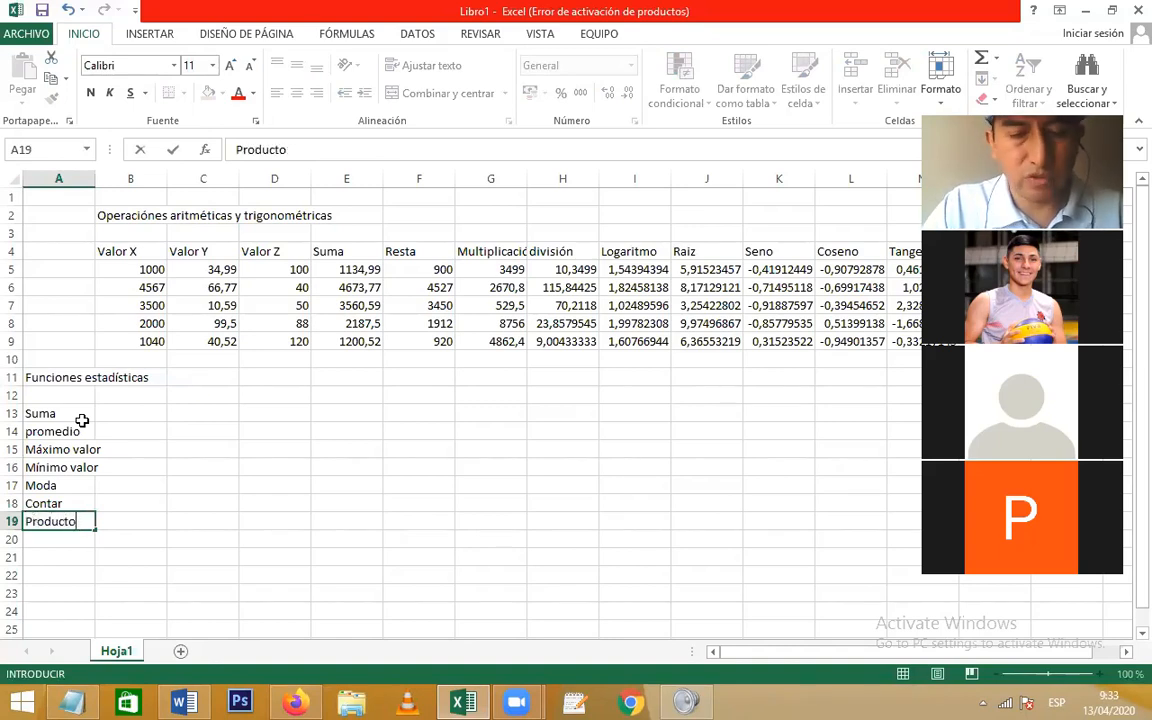
pyautogui.press('Return')
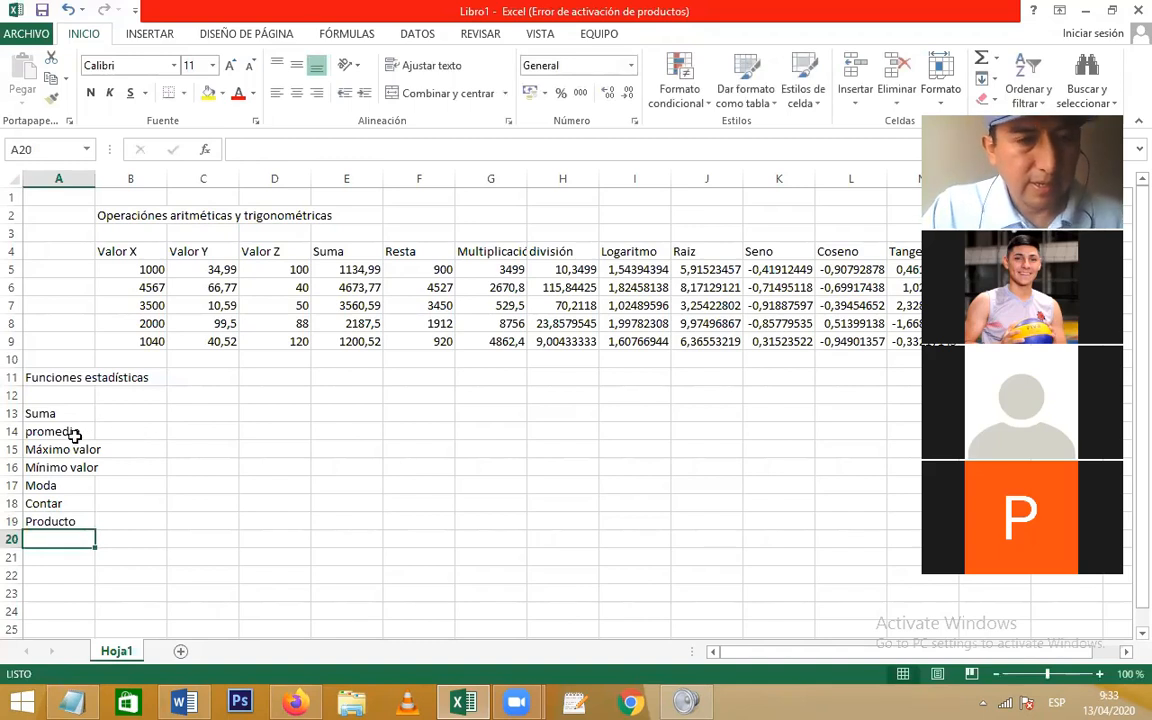
# Step: Right-align the statistical row labels in A13:A19
pyautogui.moveTo(53, 413); pyautogui.dragTo(42, 527)
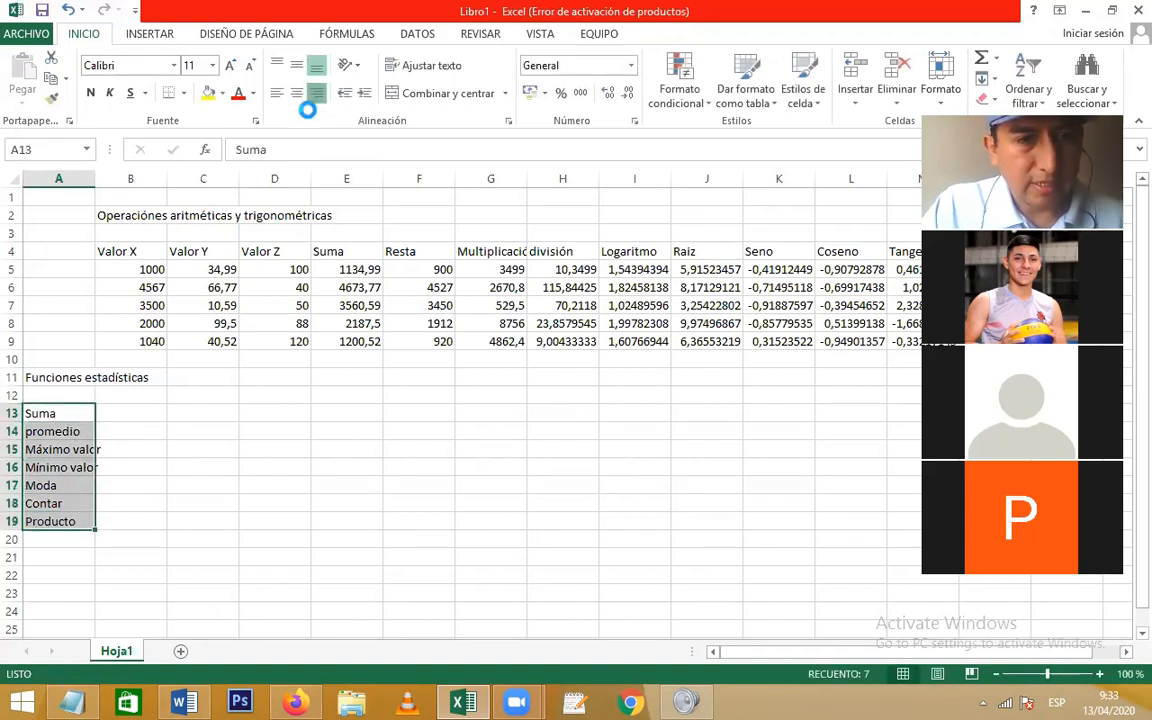
pyautogui.click(316, 92)
pyautogui.click(108, 412)
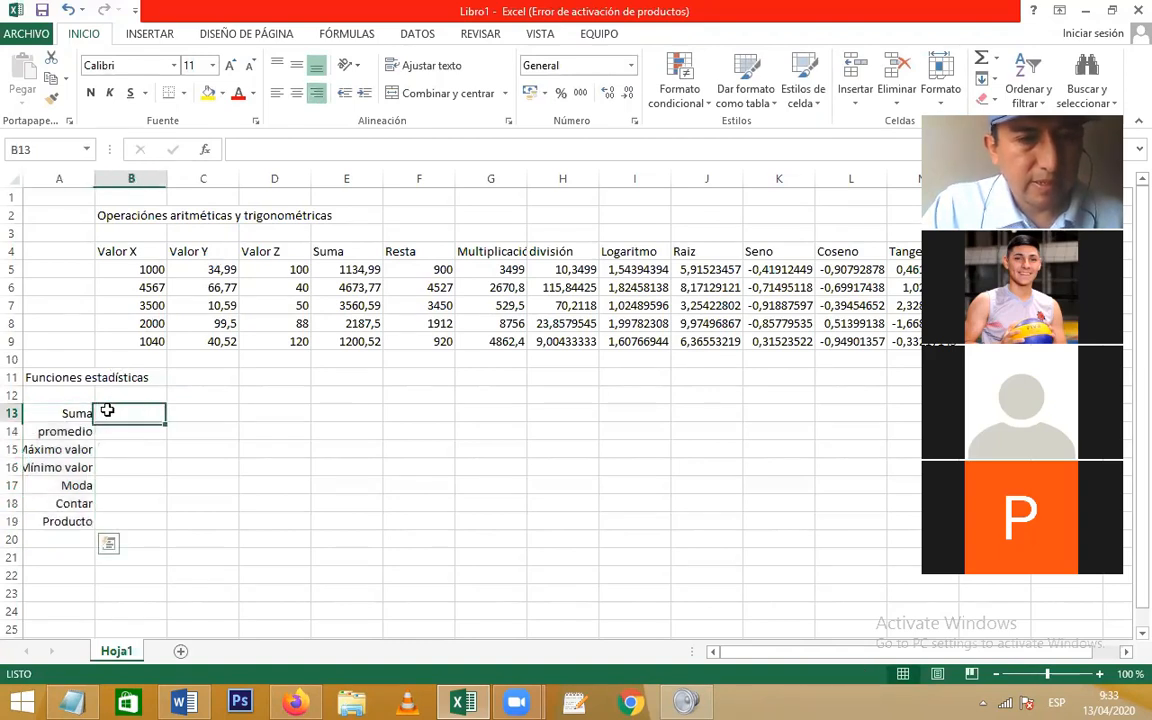
# Step: Begin a formula in cell B13 for the sum of the Valor X column
pyautogui.moveTo(143, 268); pyautogui.dragTo(142, 341)
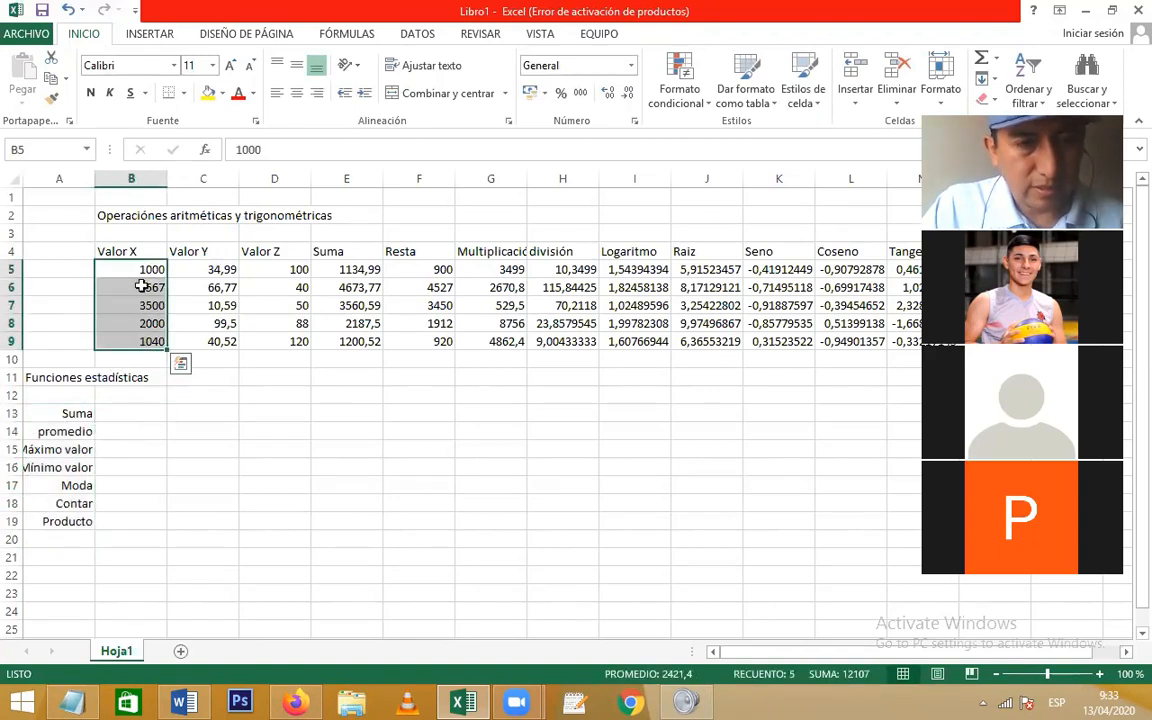
pyautogui.click(114, 413)
pyautogui.write('=')
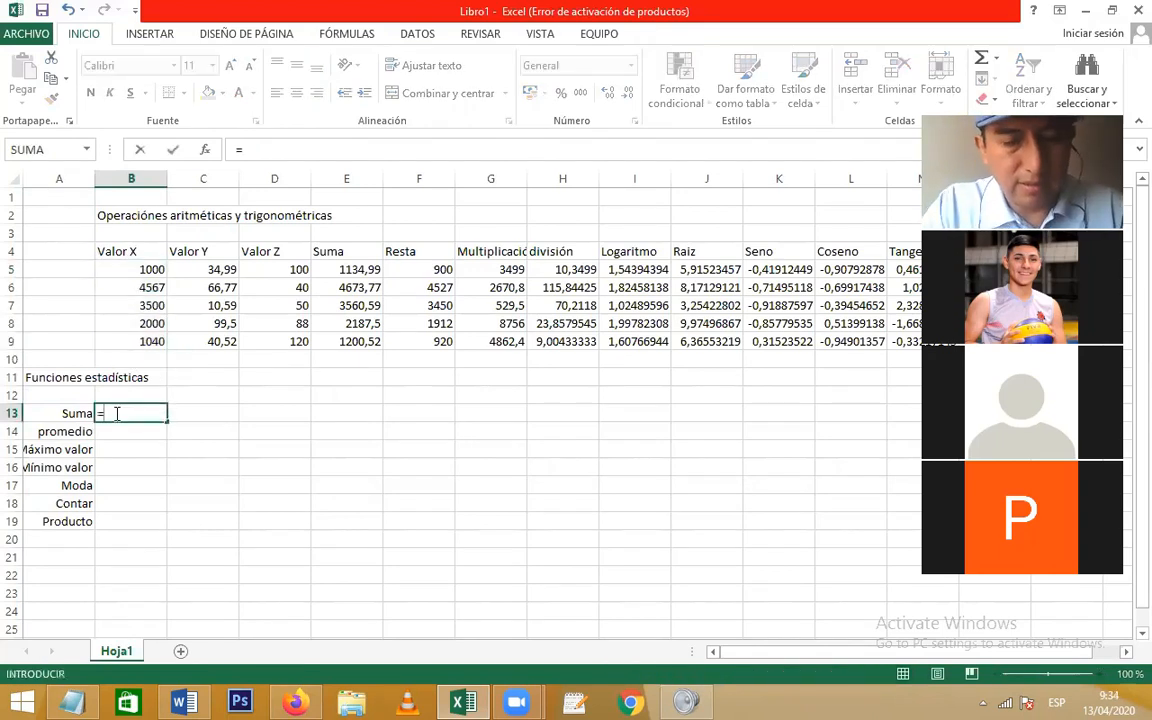
# Step: Try to build the Valor X sum by adding cells B5, B6, B7 and B8 one by one
pyautogui.click(134, 269)
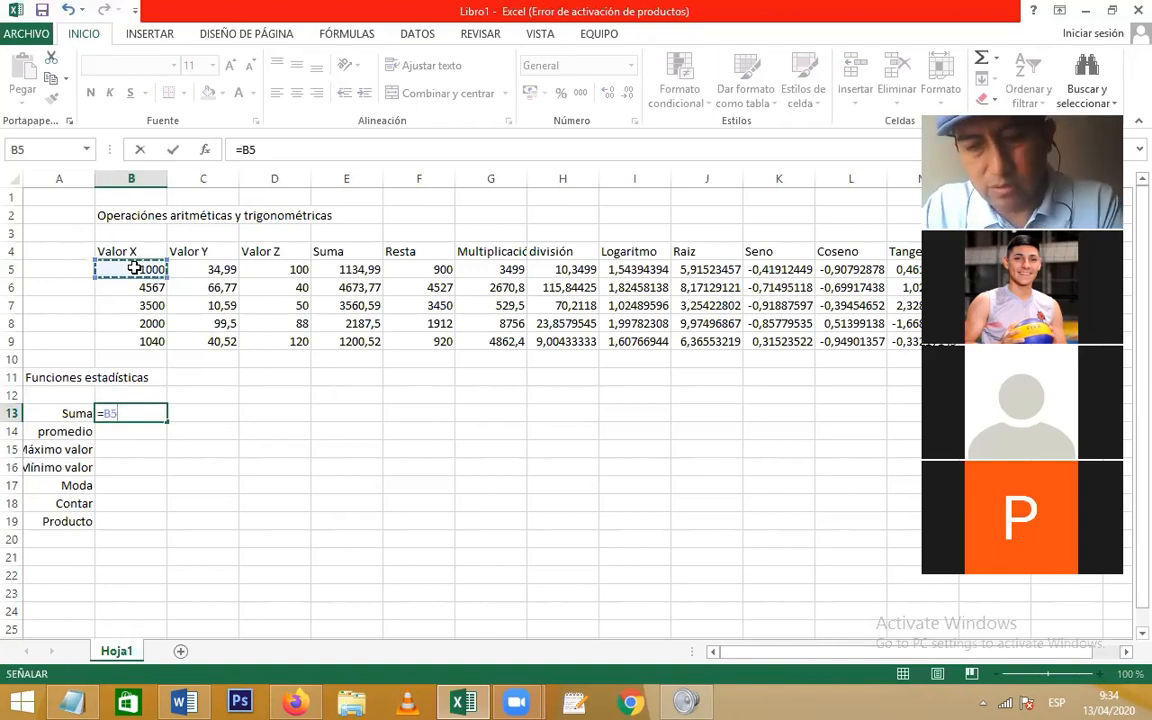
pyautogui.write('+')
pyautogui.click(141, 287)
pyautogui.write('+')
pyautogui.click(146, 306)
pyautogui.write('+')
pyautogui.click(148, 322)
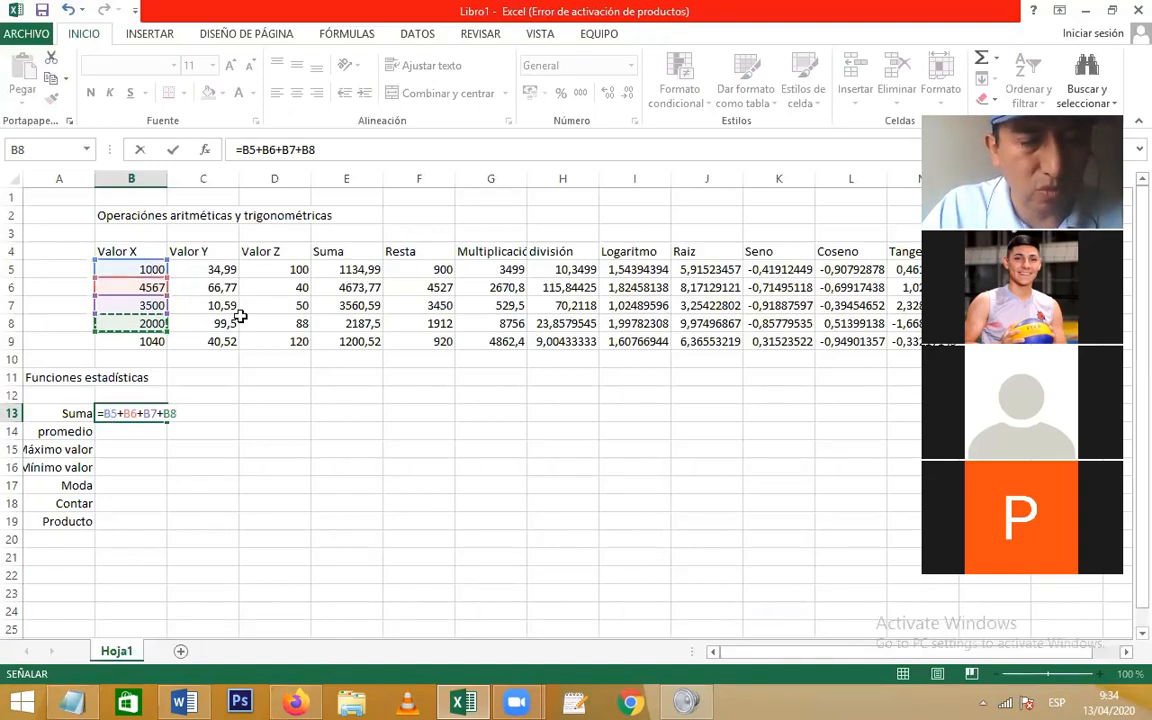
pyautogui.press('BackSpace')
pyautogui.press('BackSpace')
pyautogui.press('BackSpace')
pyautogui.press('BackSpace')
pyautogui.press('BackSpace')
pyautogui.press('BackSpace')
pyautogui.press('BackSpace')
pyautogui.press('BackSpace')
pyautogui.press('BackSpace')
pyautogui.press('BackSpace')
pyautogui.press('BackSpace')
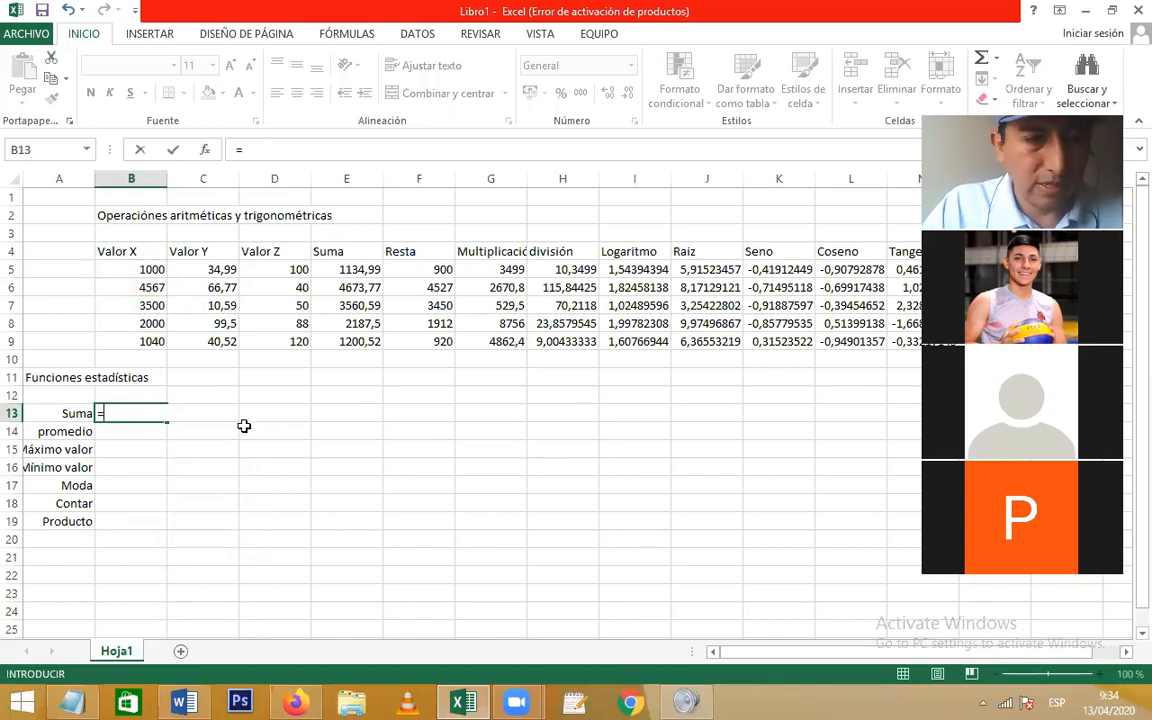
# Step: Complete the formula in B13 as =SUMA(B5:B9) to sum the Valor X column
pyautogui.write('suma')
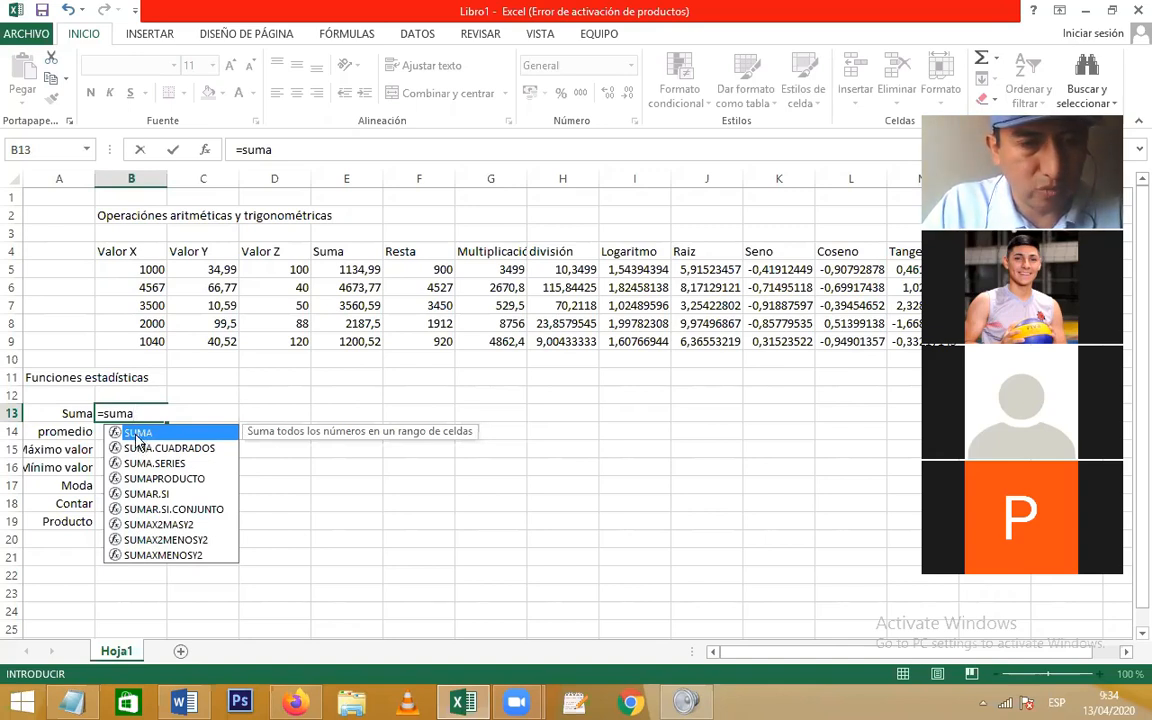
pyautogui.doubleClick(137, 433)
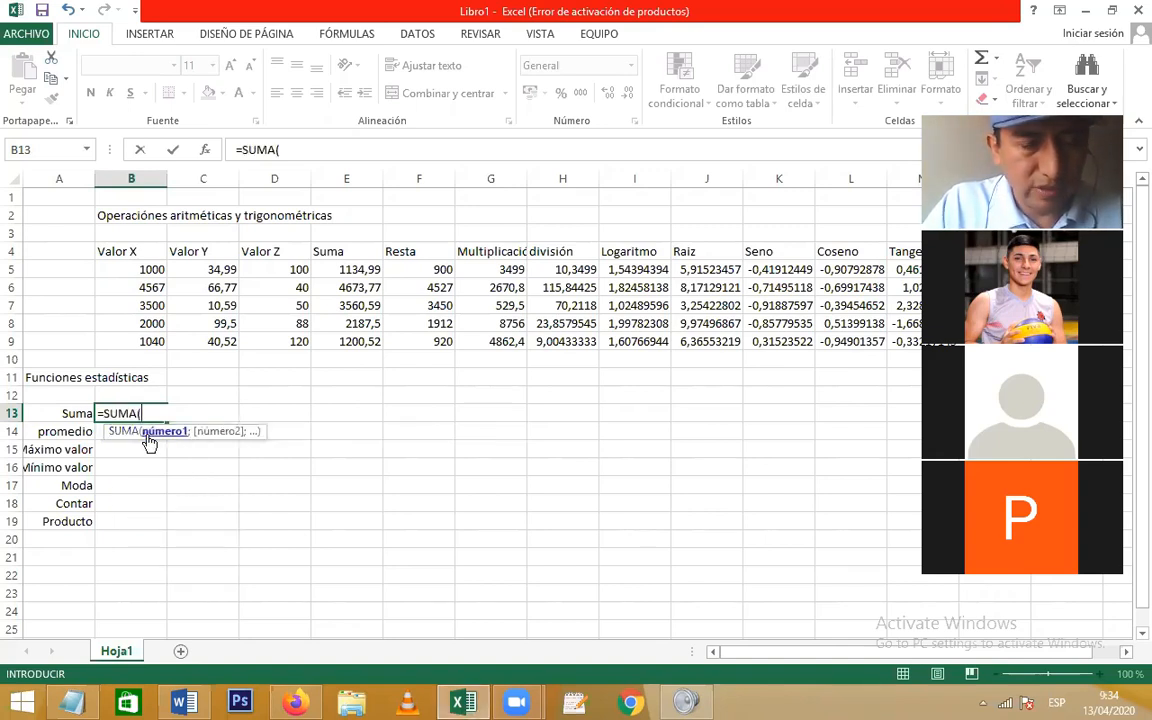
pyautogui.click(150, 271)
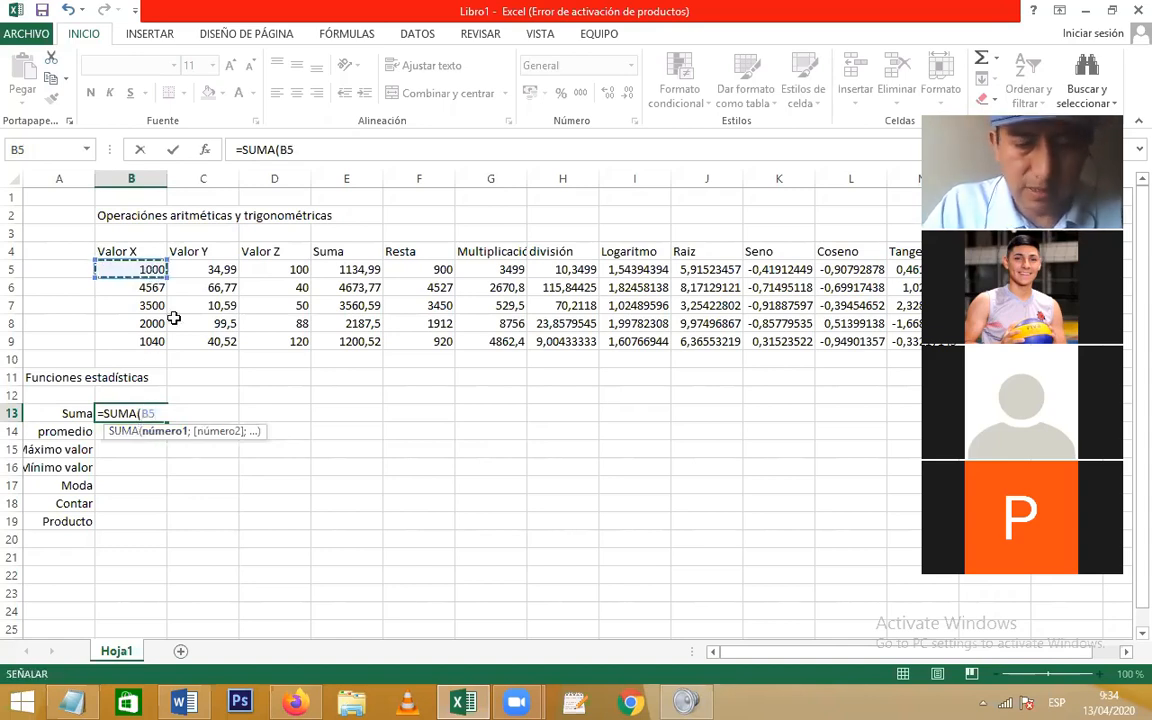
pyautogui.write('Ñ')
pyautogui.press('BackSpace')
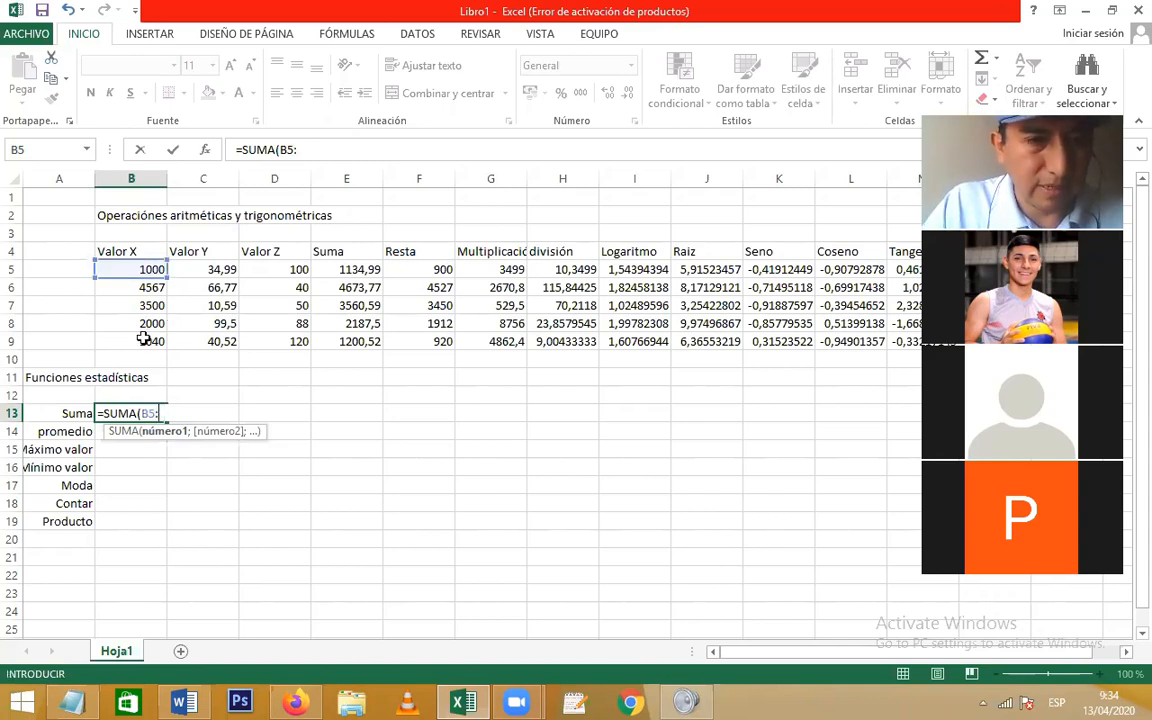
pyautogui.click(142, 342)
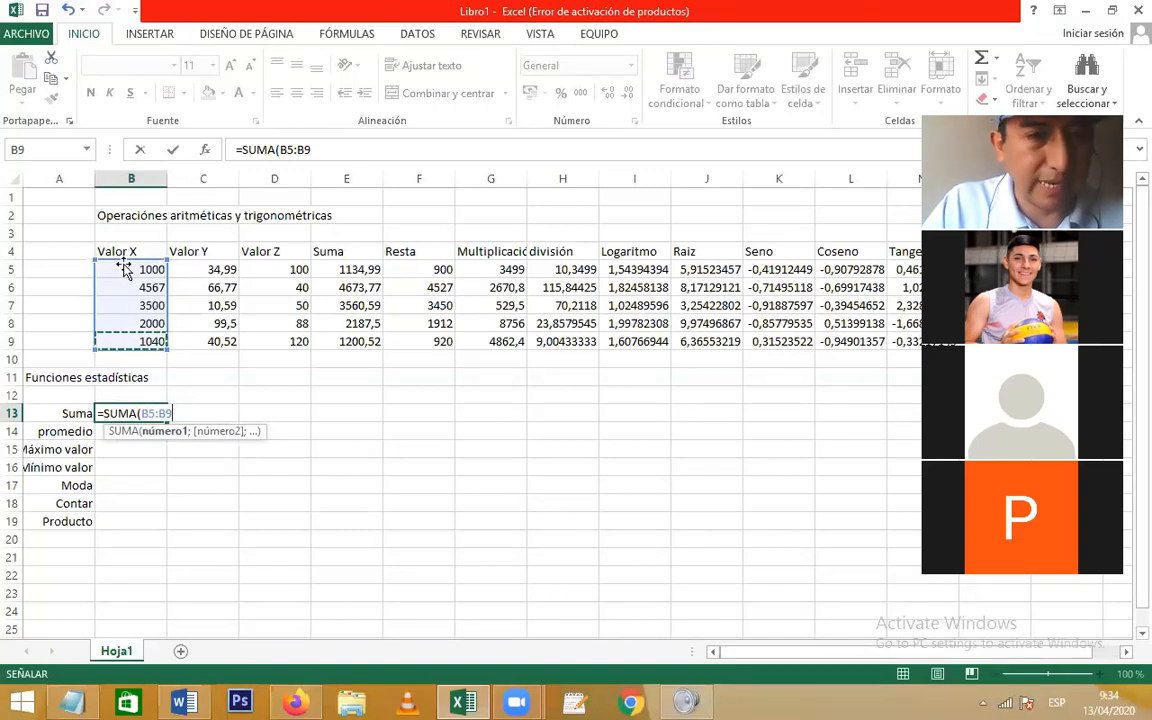
pyautogui.write(')')
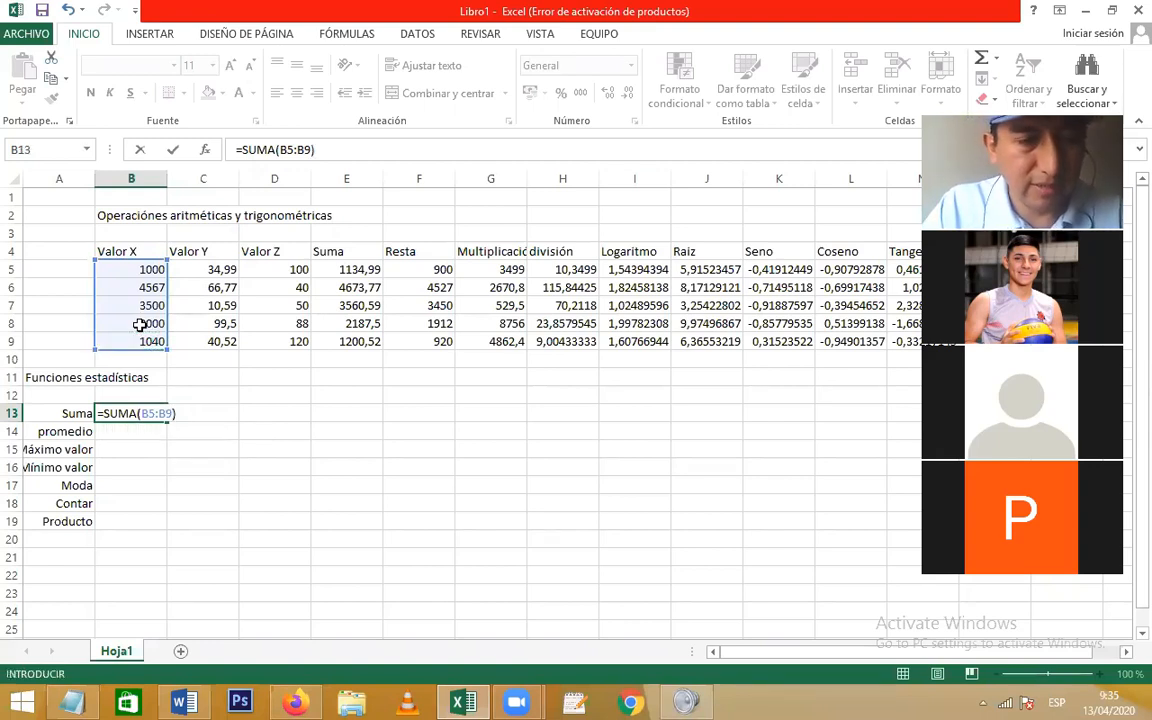
pyautogui.press('Return')
# Step: Sum the Valor Y column in cell C13 with the formula =SUMA(C5:C9)
pyautogui.press('Up')
pyautogui.press('Right')
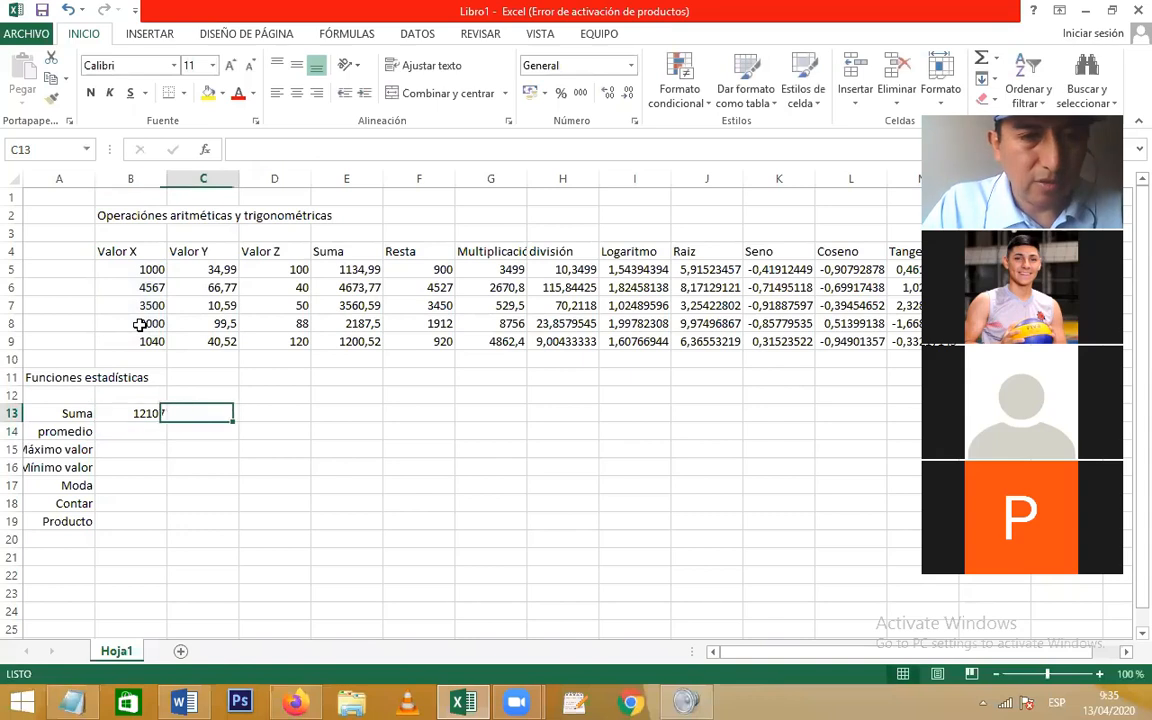
pyautogui.write('=')
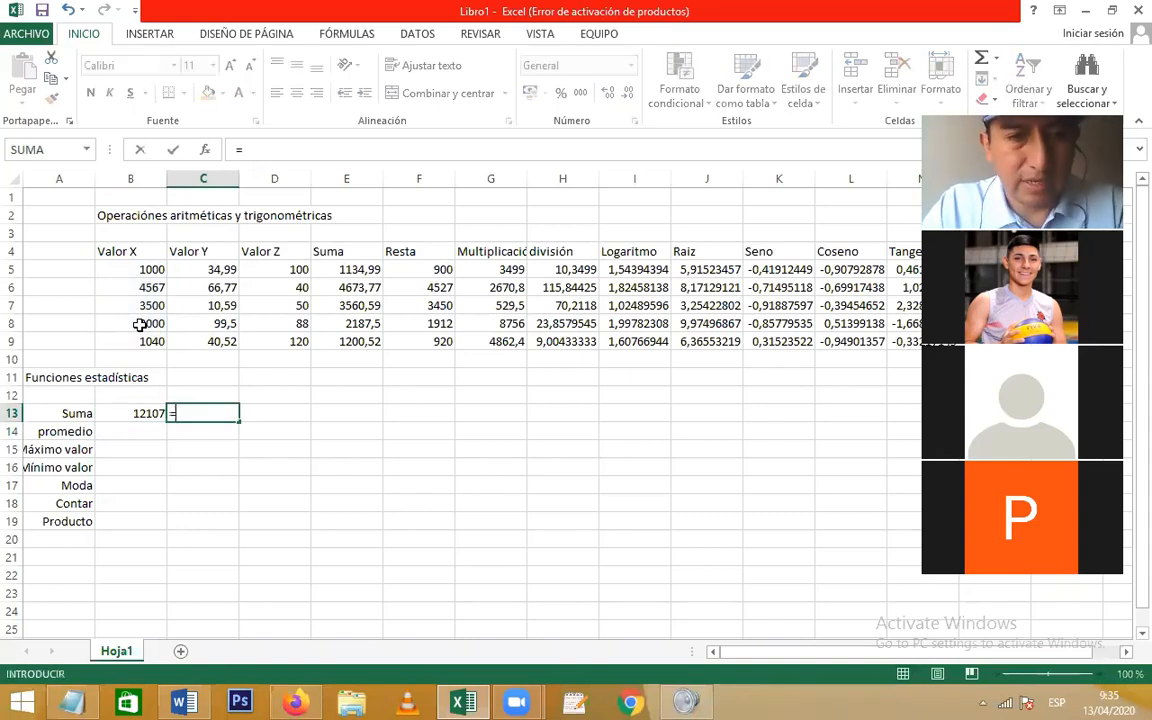
pyautogui.write('su')
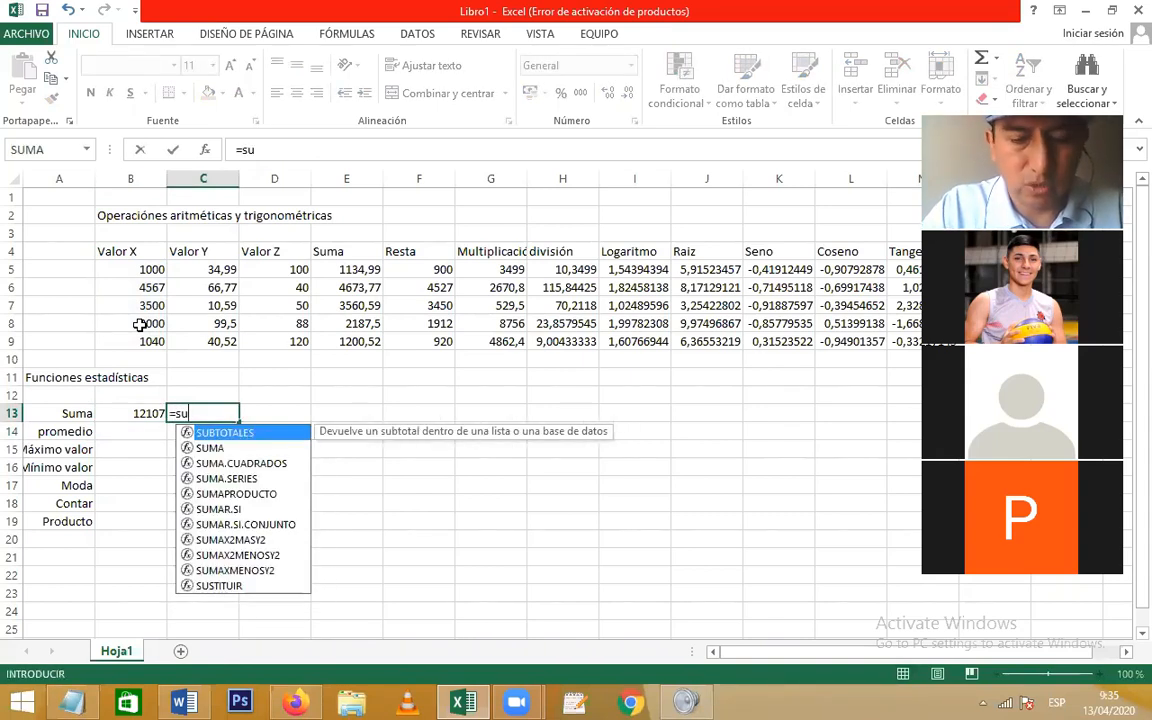
pyautogui.press('Down')
pyautogui.press('Tab')
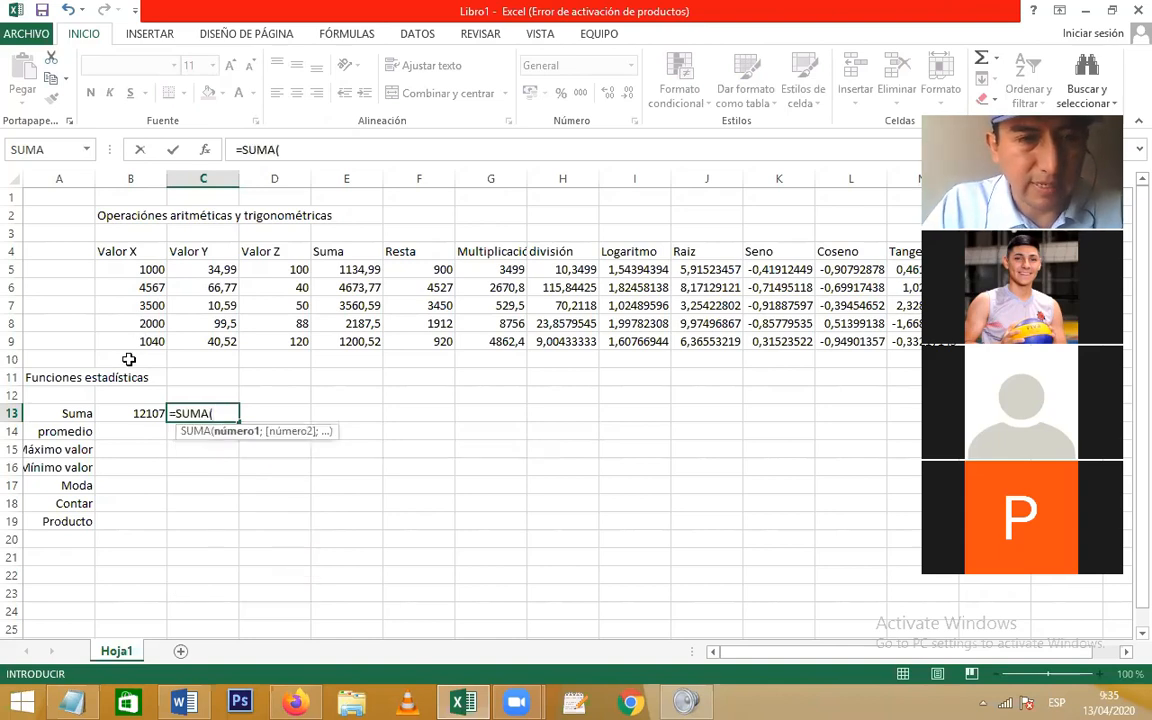
pyautogui.click(203, 269)
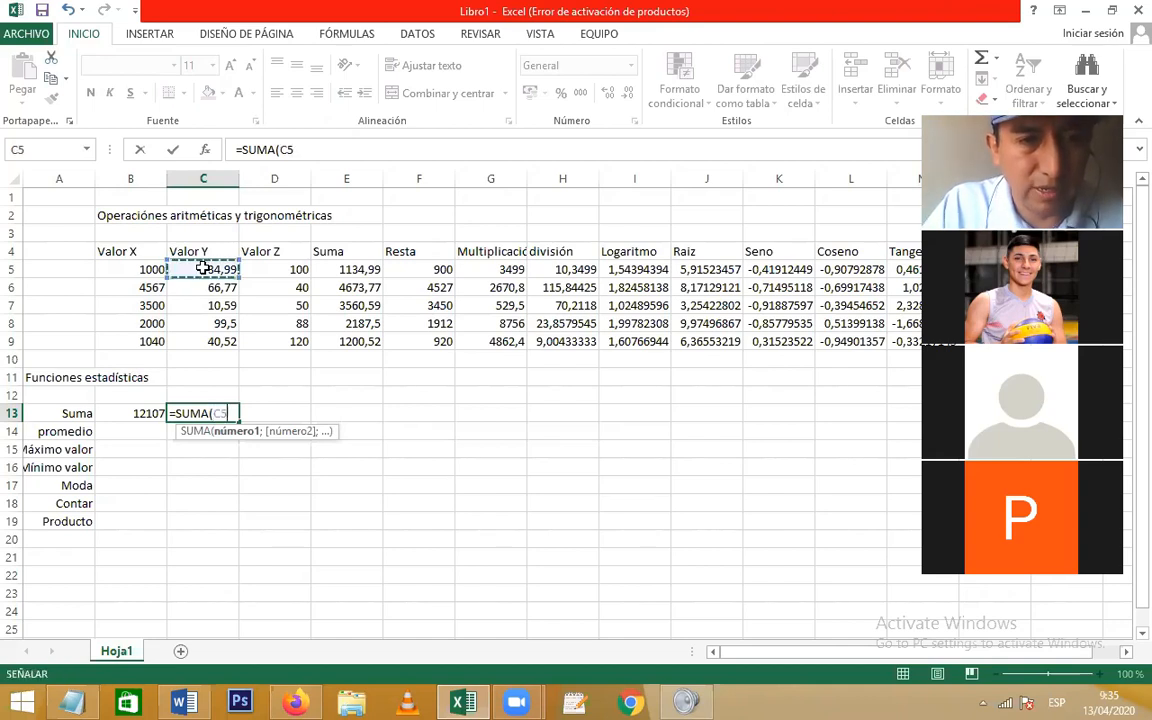
pyautogui.moveTo(203, 270); pyautogui.dragTo(197, 338)
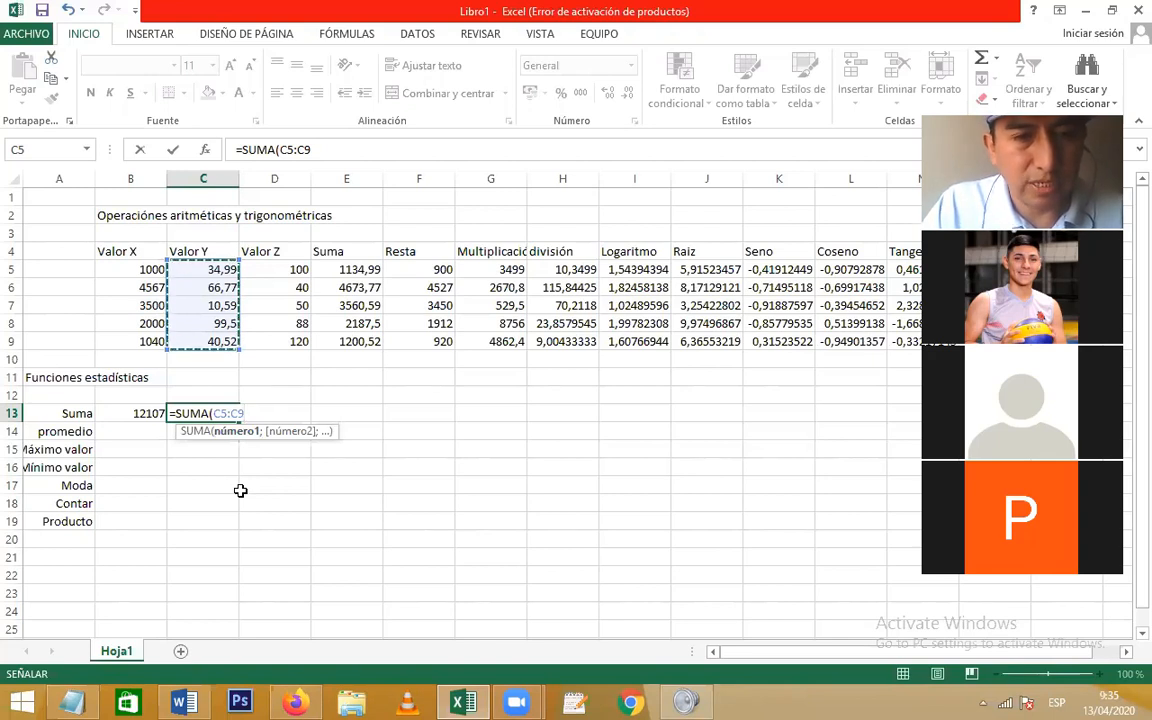
pyautogui.write(')')
pyautogui.press('Return')
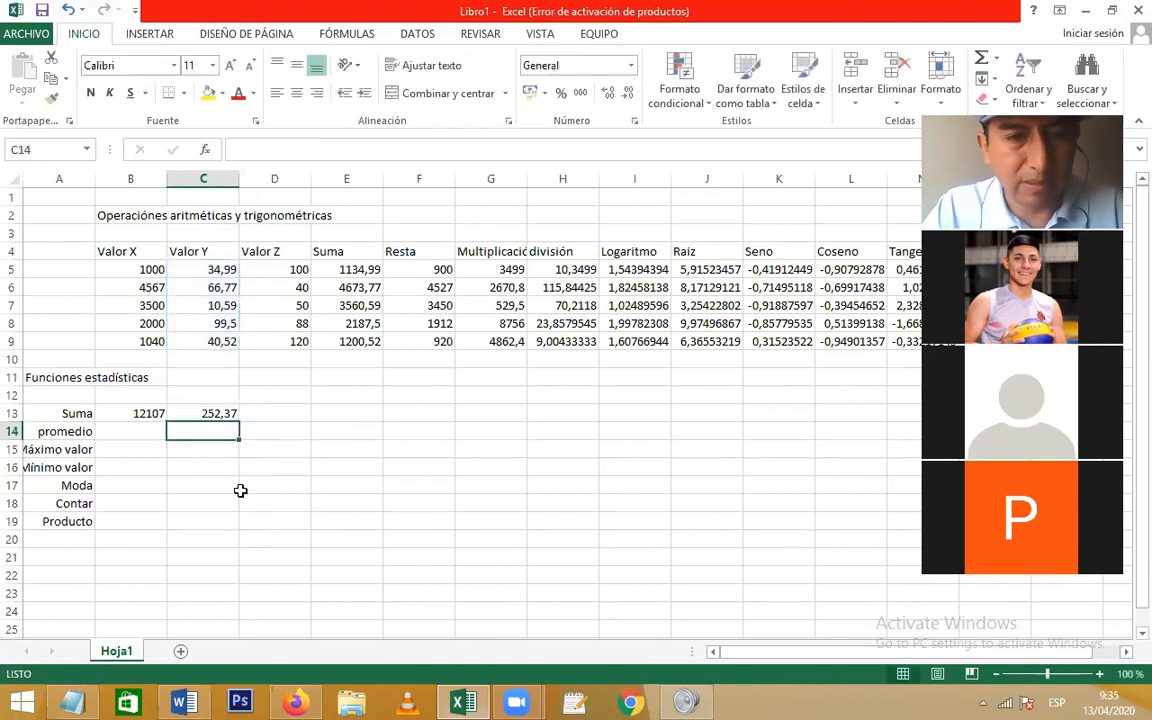
# Step: Start the SUMA formula in cell D13 with the Valor Z range D5:D9 as its argument
pyautogui.click(282, 416)
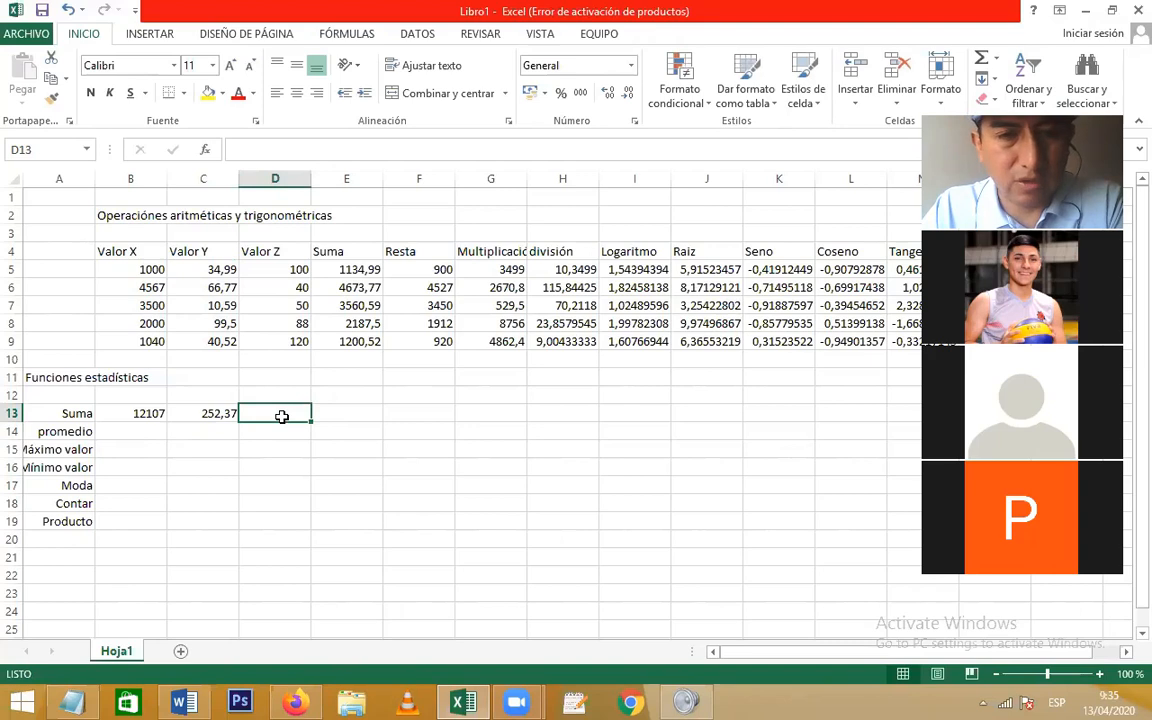
pyautogui.write('=suma(')
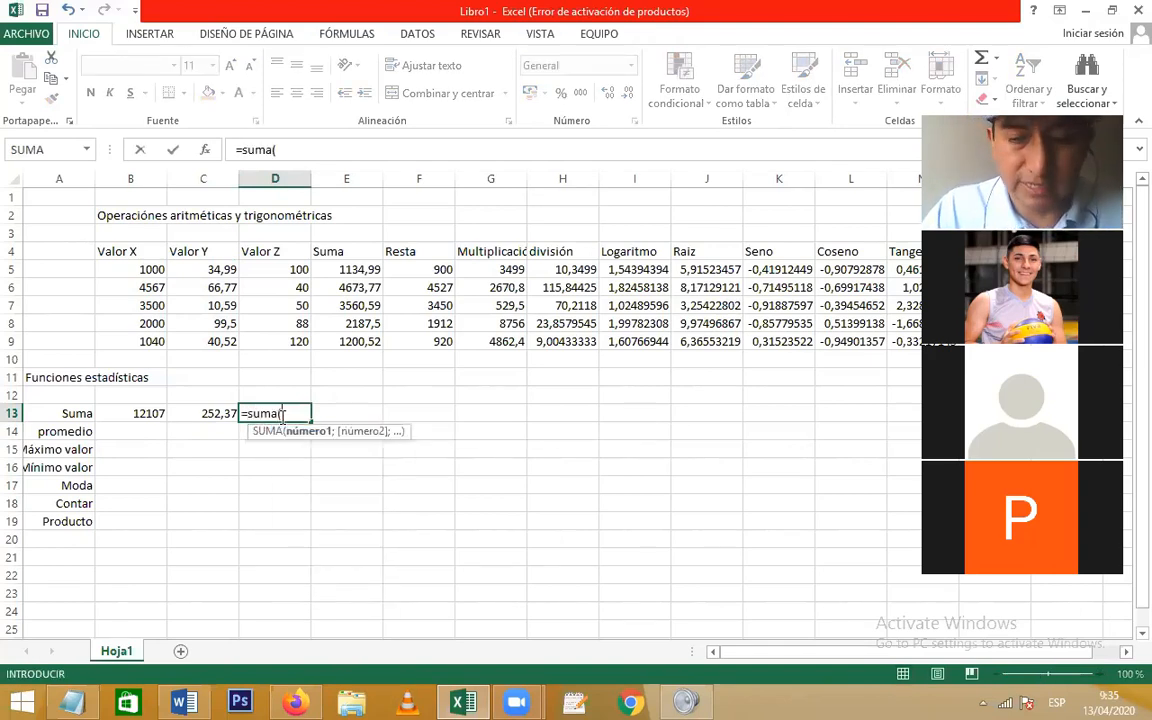
pyautogui.press('Up')
pyautogui.press('Up')
pyautogui.press('Up')
pyautogui.press('Up')
pyautogui.press('Up')
pyautogui.press('Up')
pyautogui.press('Up')
pyautogui.press('Up')
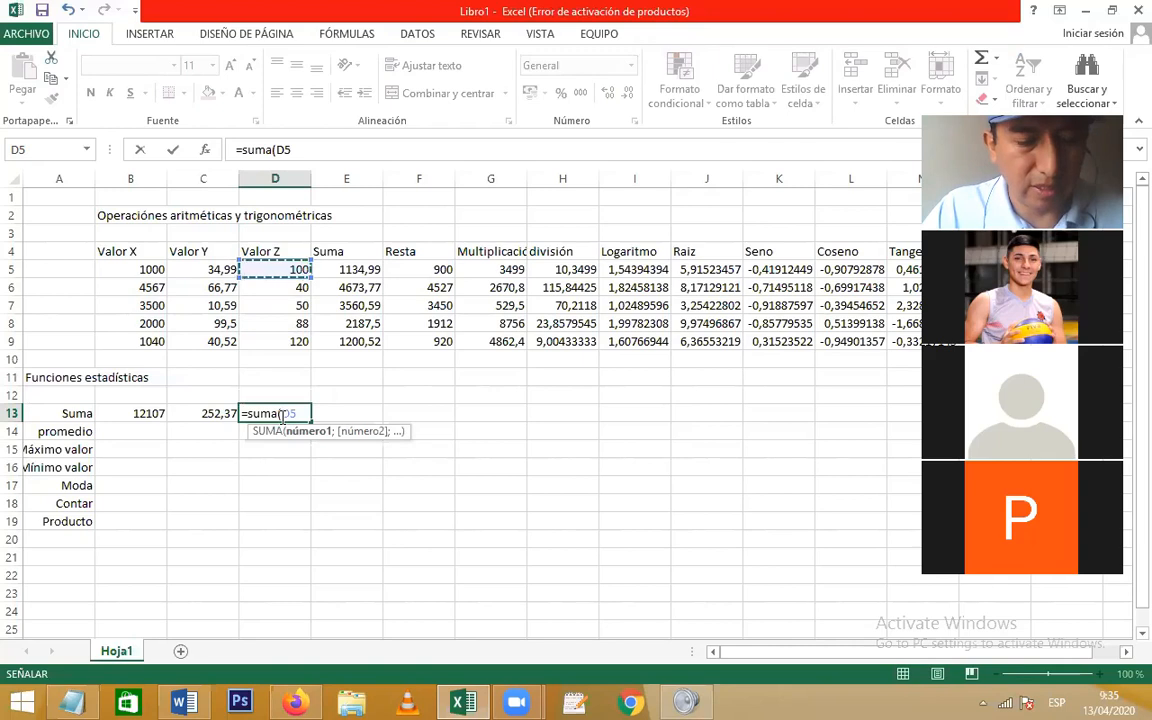
pyautogui.hotkey('shift', 'Down')
pyautogui.hotkey('shift', 'Down')
pyautogui.hotkey('shift', 'Down')
pyautogui.hotkey('shift', 'Down')
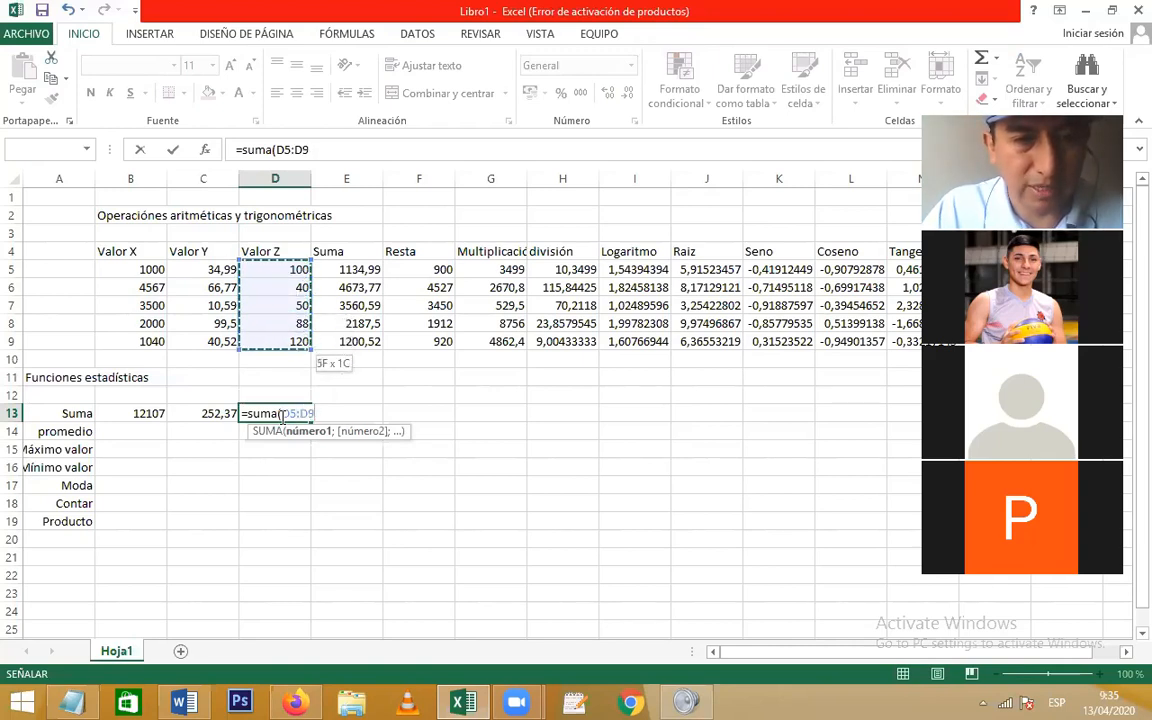
# Step: Reselect D5:D9 as the range and complete the Valor Z sum in cell D13 as =SUMA(D5:D9)
pyautogui.hotkey('shift', 'Up')
pyautogui.hotkey('shift', 'Up')
pyautogui.hotkey('shift', 'Up')
pyautogui.hotkey('shift', 'Up')
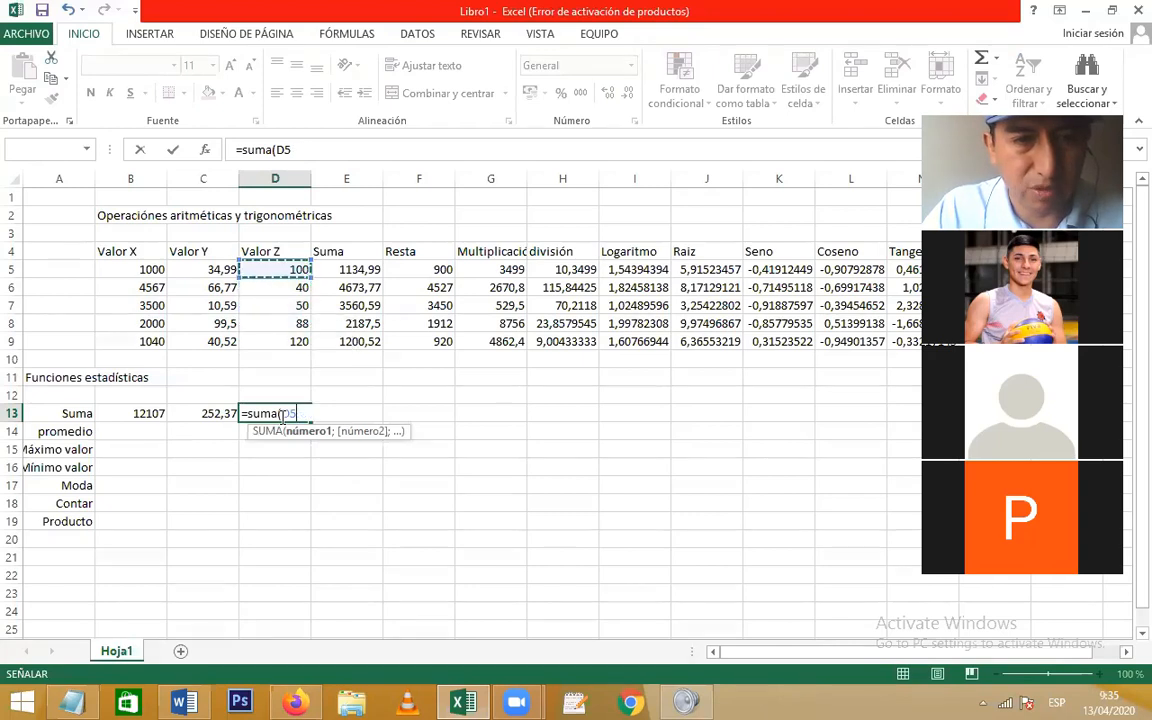
pyautogui.hotkey('shift', 'Down')
pyautogui.hotkey('shift', 'Down')
pyautogui.hotkey('shift', 'Down')
pyautogui.hotkey('shift', 'Down')
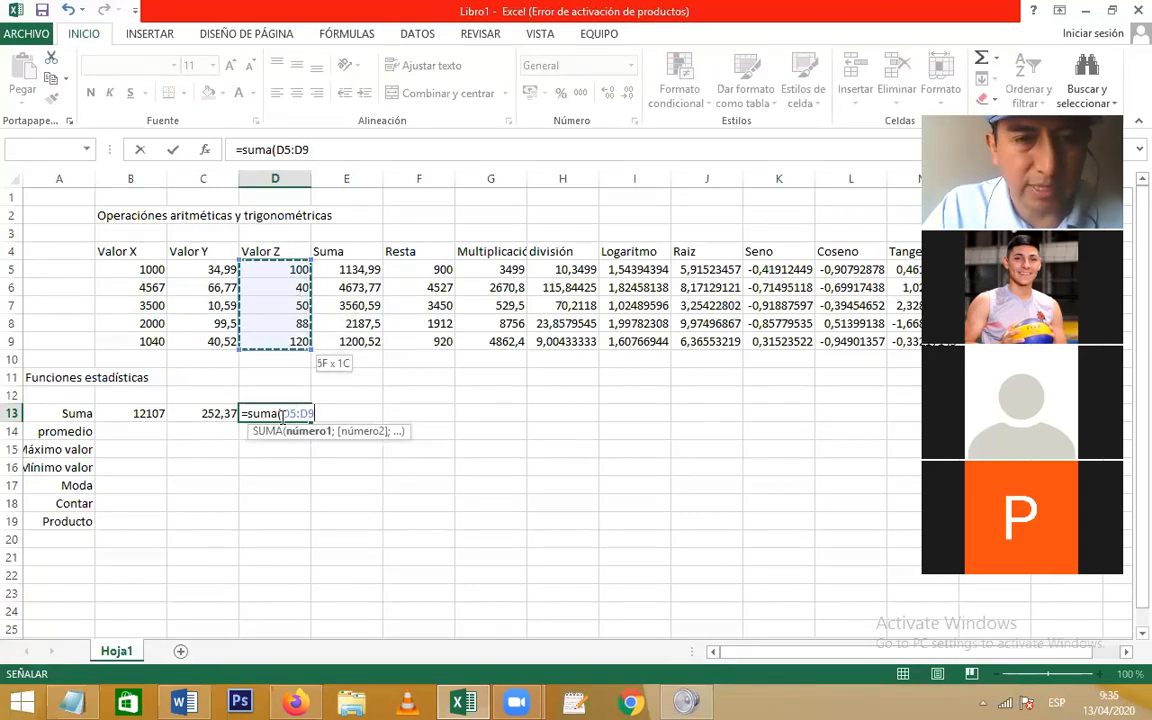
pyautogui.press('Return')
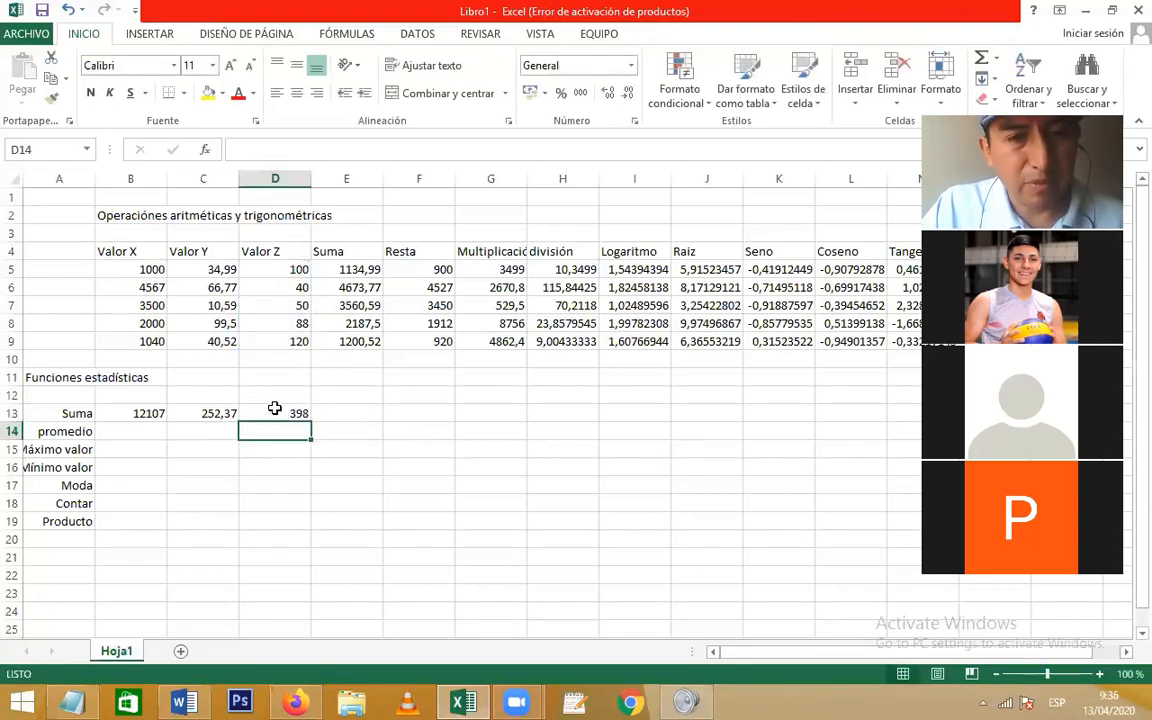
# Step: Copy the sum formula from D13 across row 13 through column M, covering the Suma to Tangente columns
pyautogui.moveTo(345, 412); pyautogui.dragTo(828, 414)
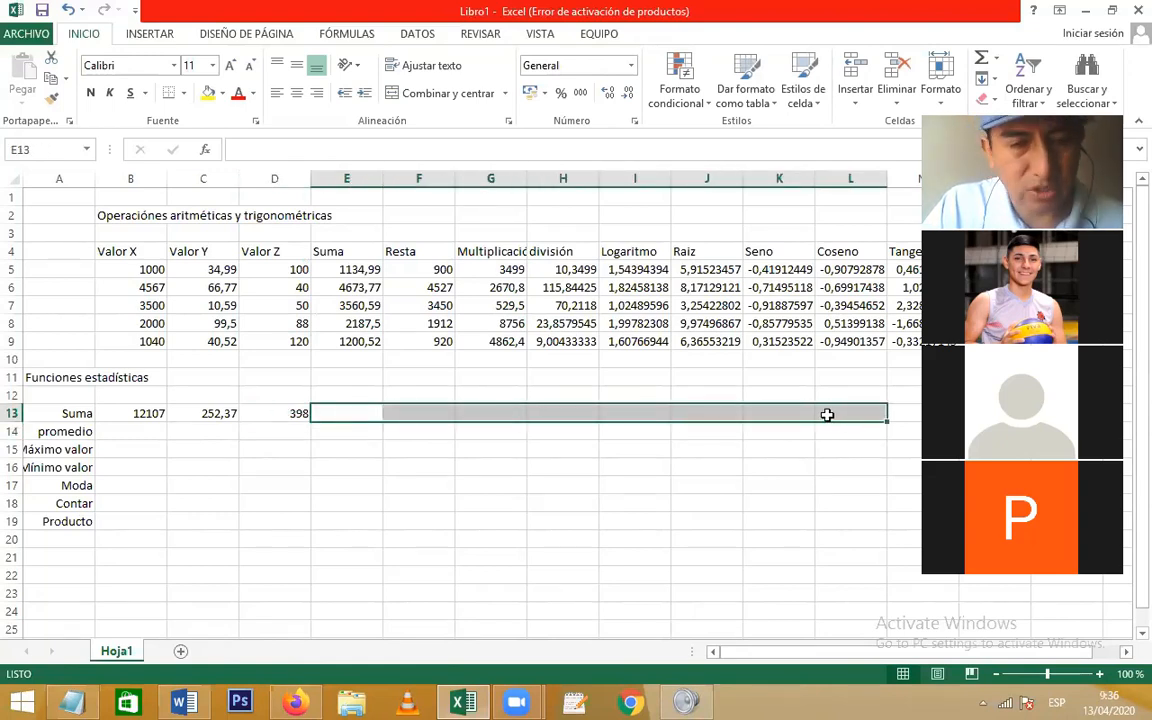
pyautogui.click(299, 413)
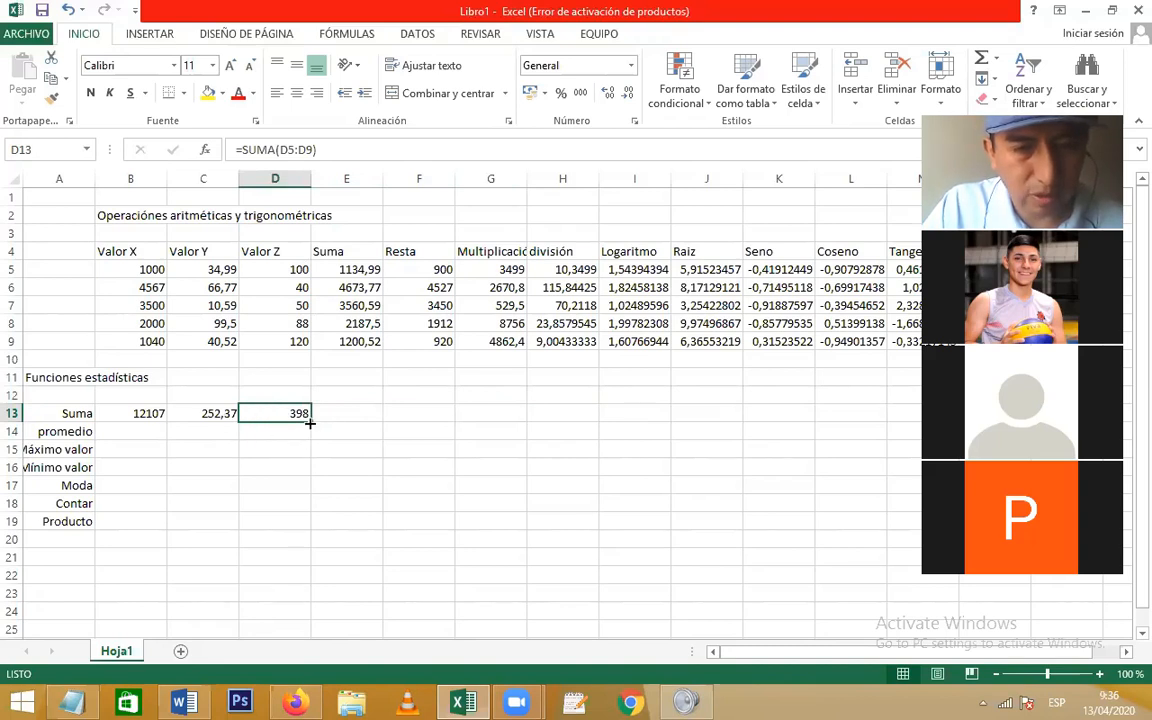
pyautogui.moveTo(310, 423); pyautogui.dragTo(900, 405)
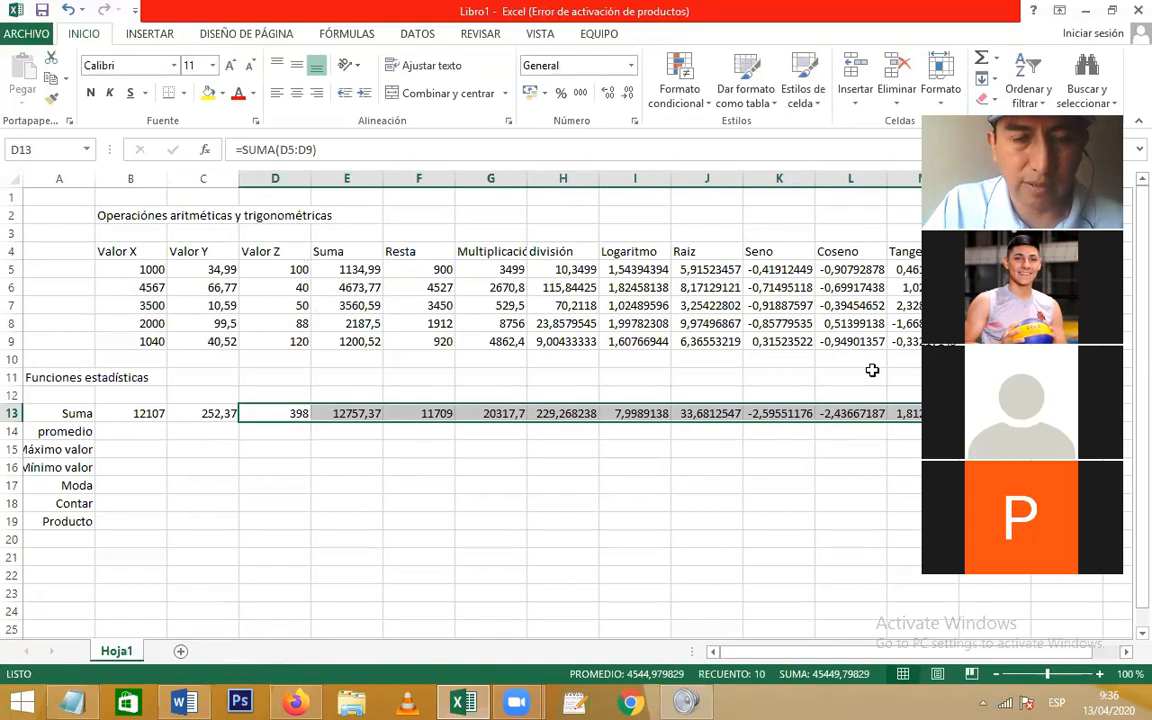
# Step: Switch to Notepad, add the range syntax line =Nombrefunción(CI:CF) below =NombreFunción(valor), and highlight its start and end arguments
pyautogui.click(136, 436)
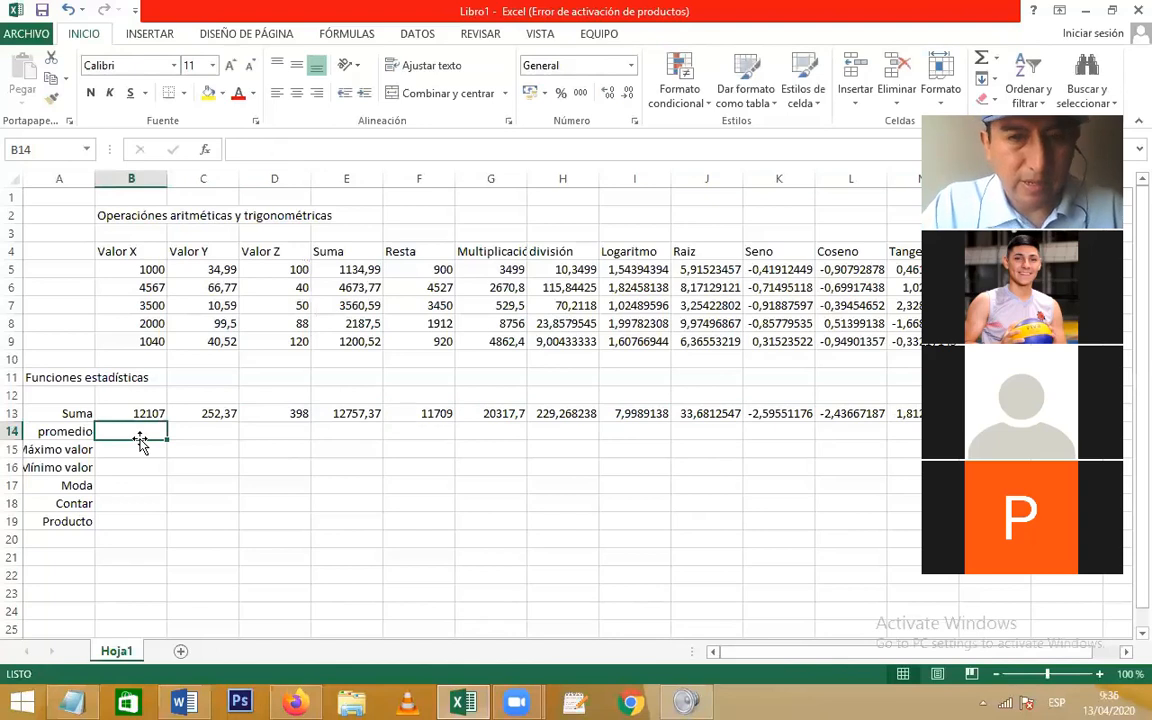
pyautogui.click(465, 190)
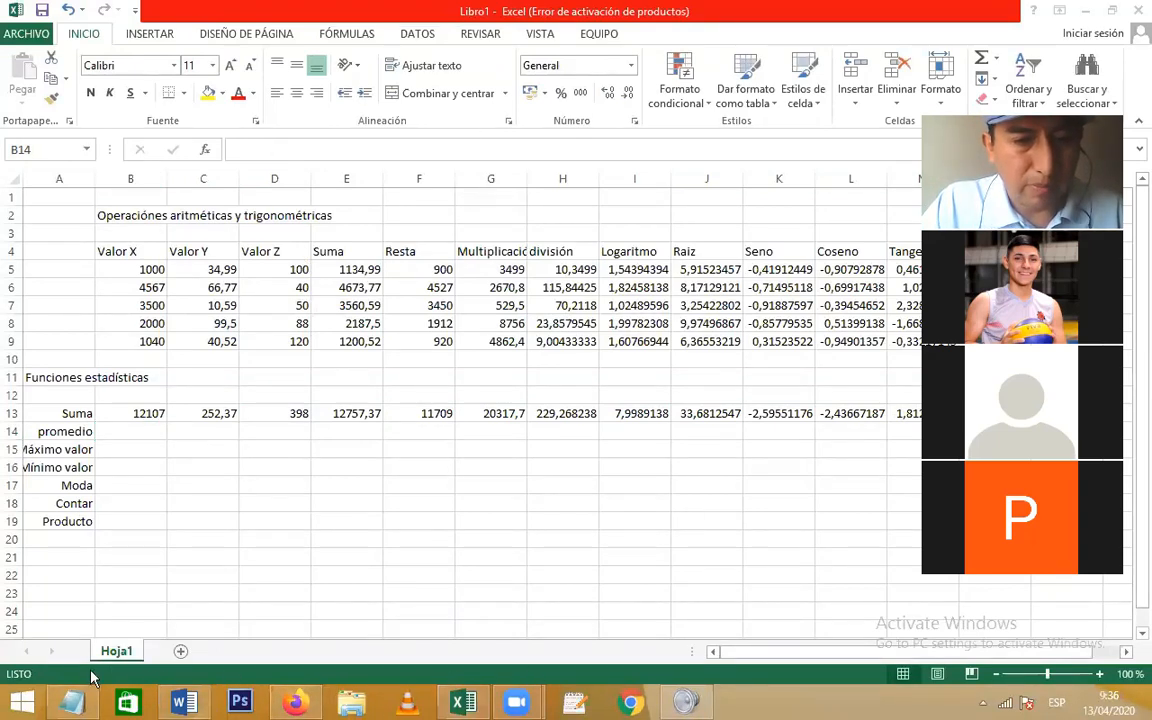
pyautogui.click(76, 704)
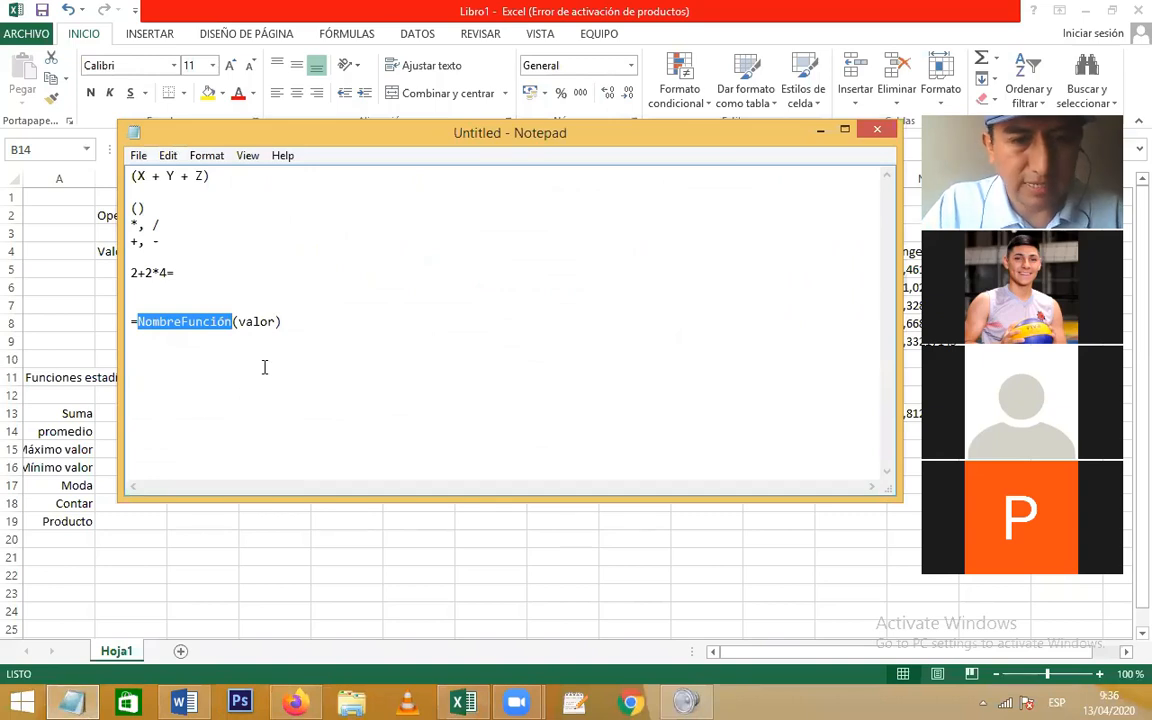
pyautogui.click(265, 367)
pyautogui.press('Return')
pyautogui.press('Return')
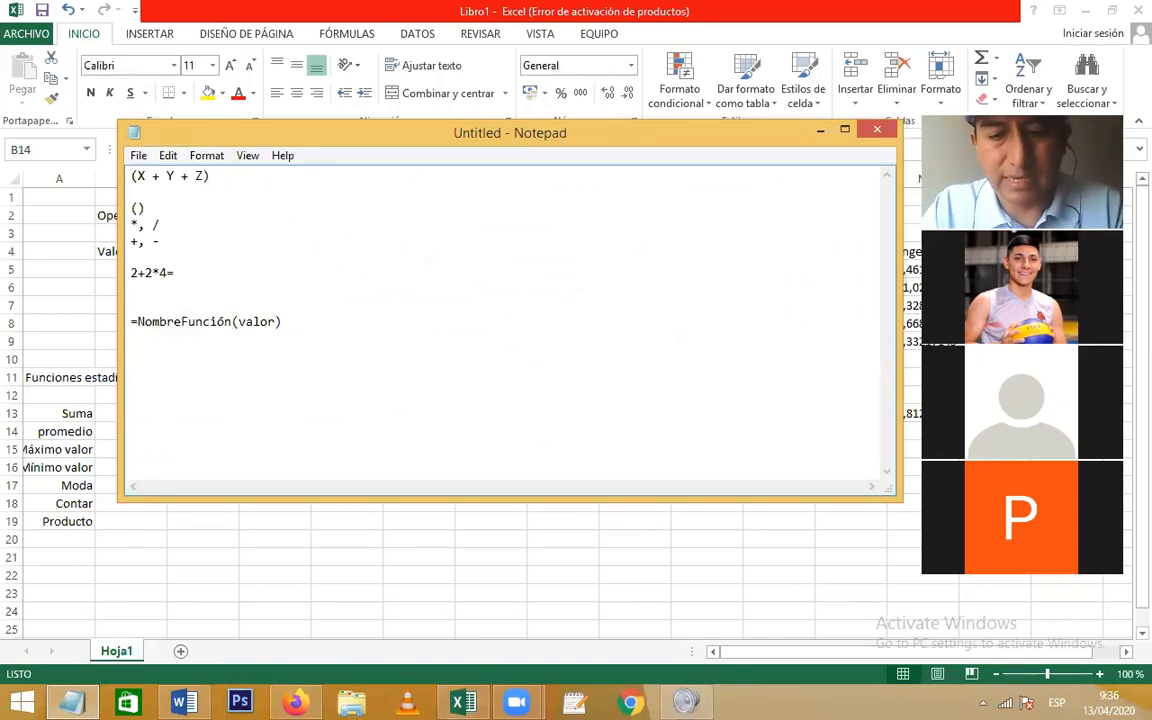
pyautogui.write('=')
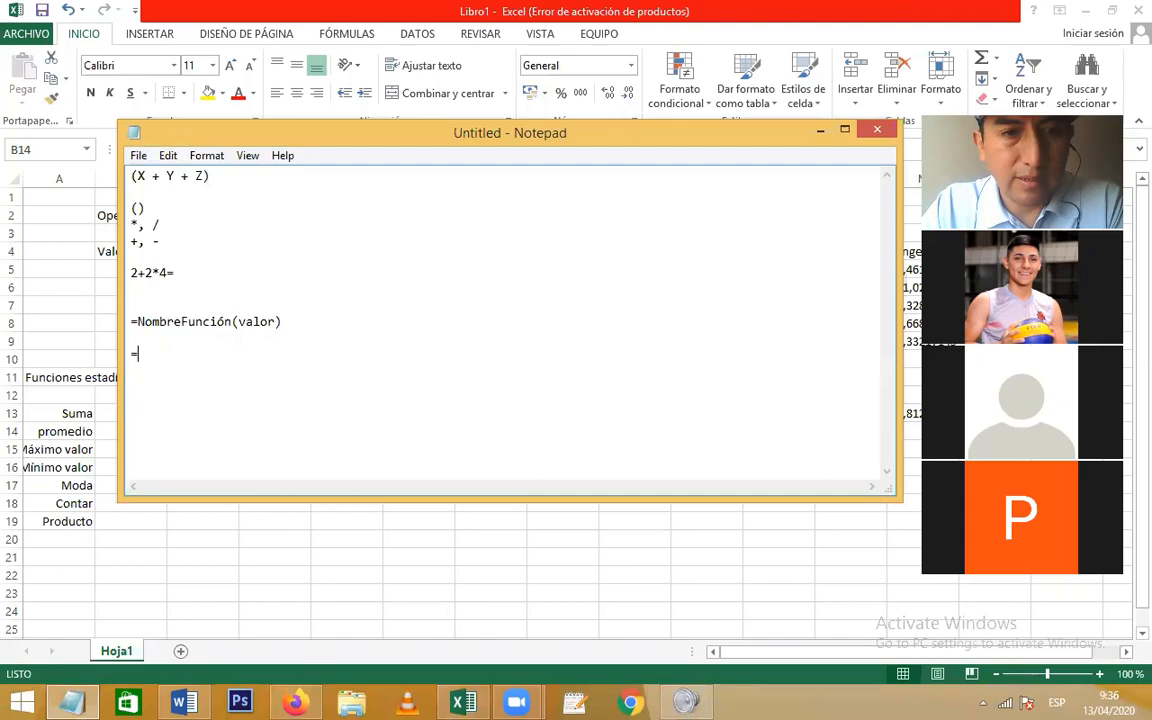
pyautogui.write('Nombre')
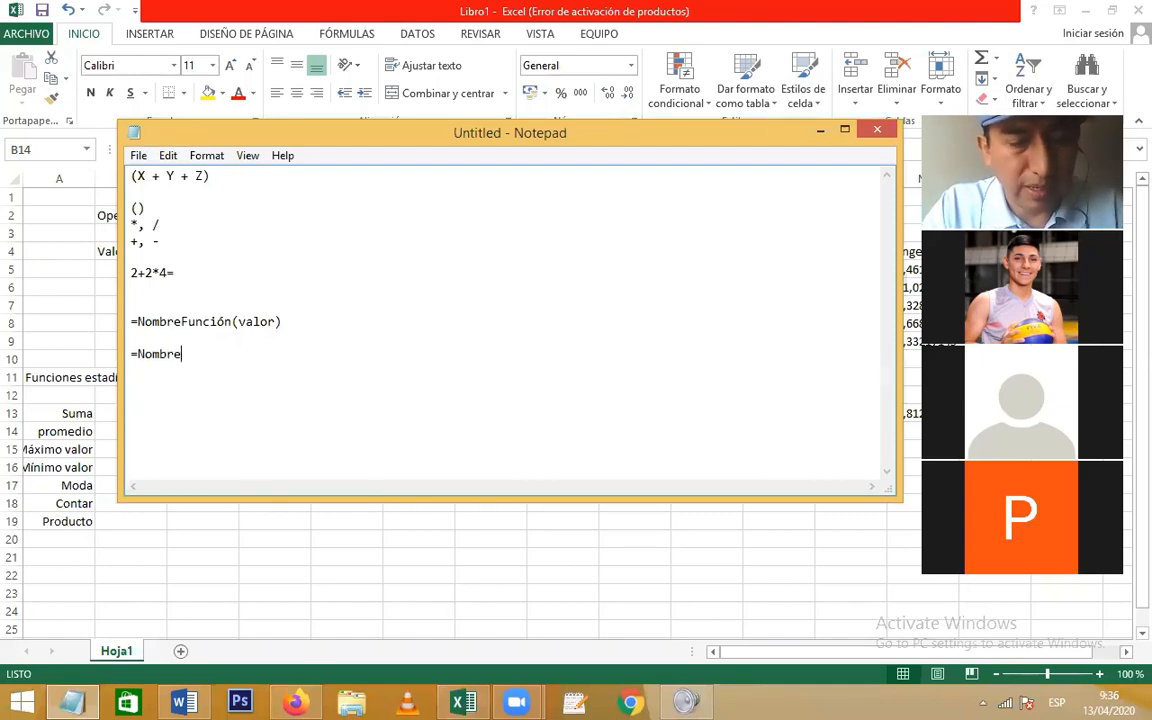
pyautogui.write('función()')
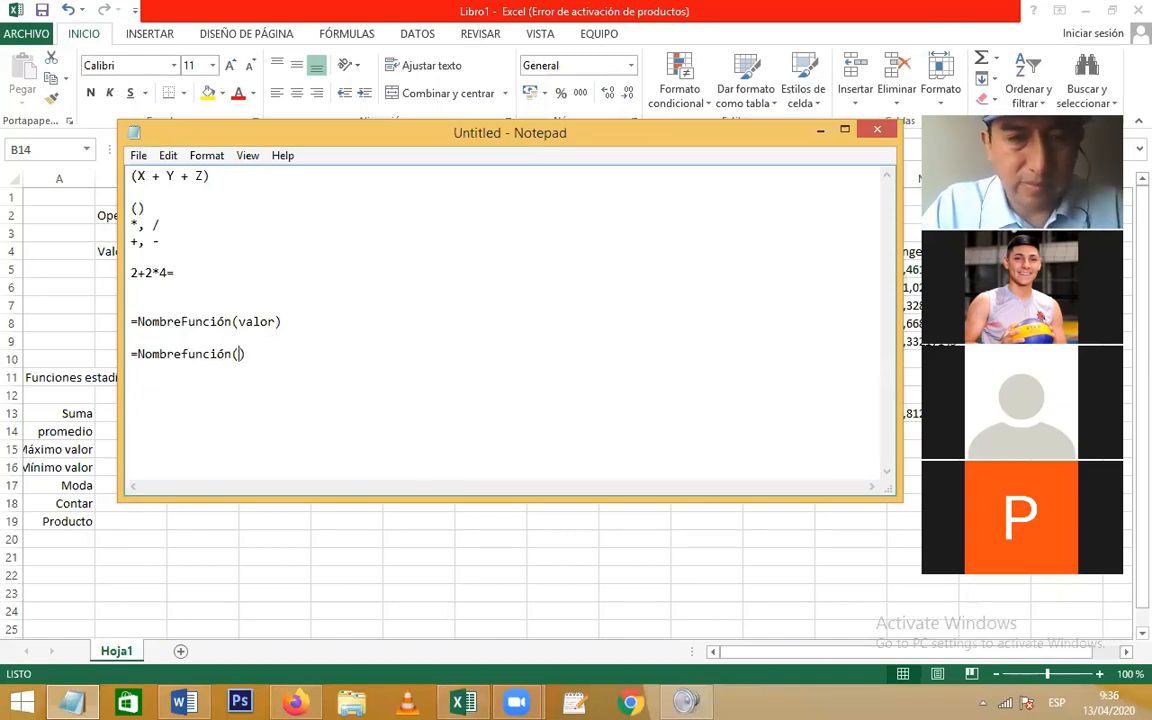
pyautogui.write('C')
pyautogui.write('1:')
pyautogui.write('C')
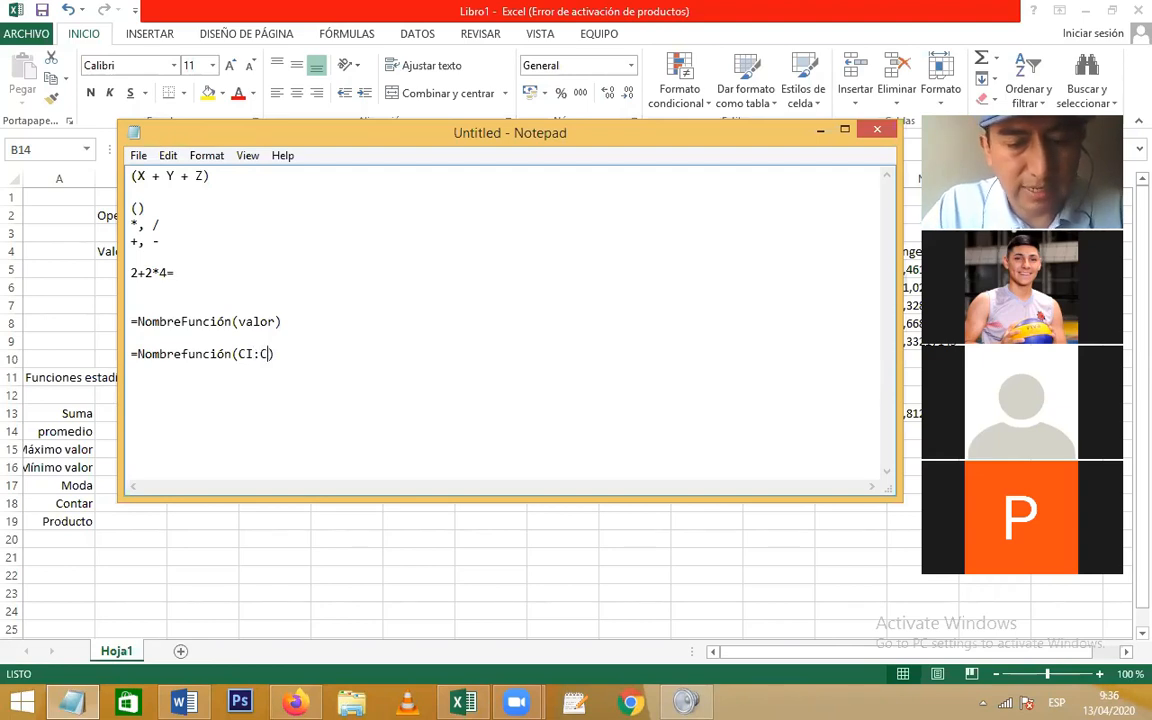
pyautogui.write('F')
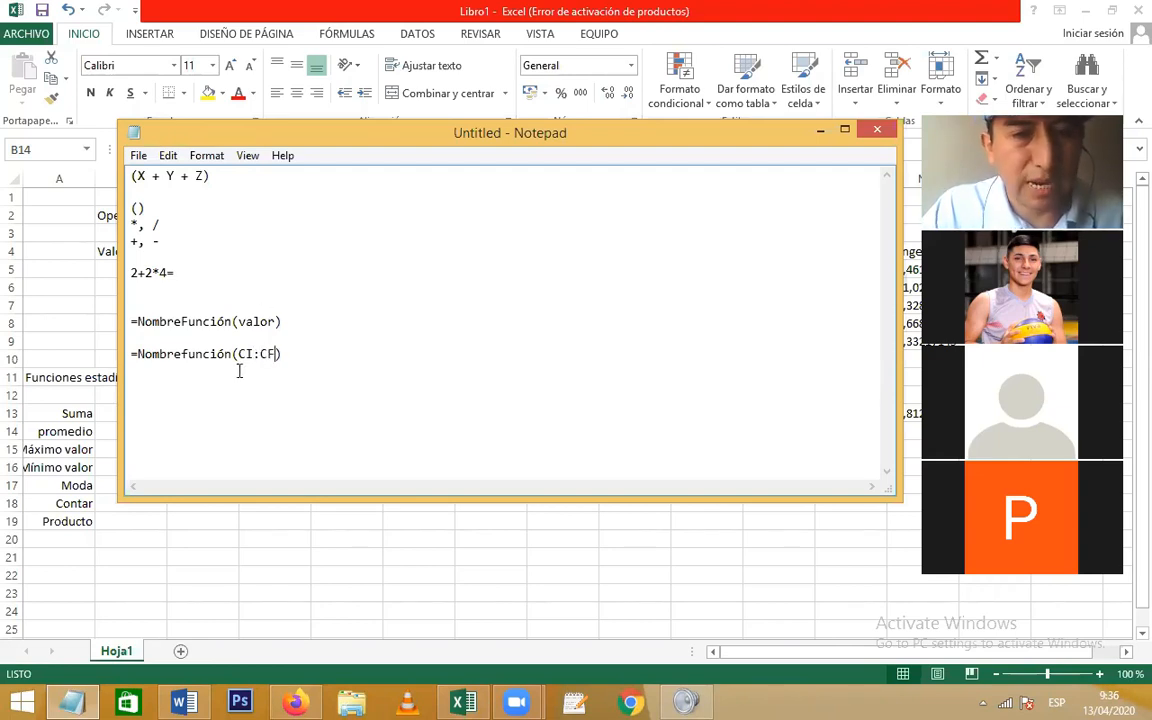
pyautogui.moveTo(255, 354); pyautogui.dragTo(238, 354)
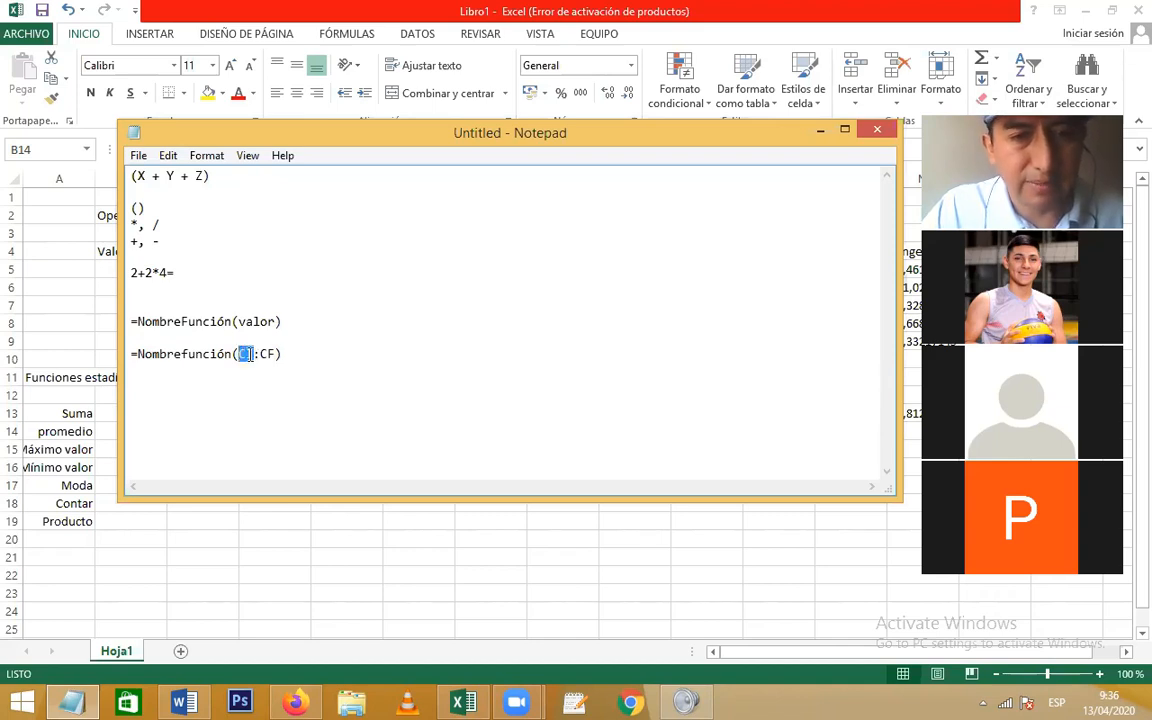
pyautogui.moveTo(260, 354); pyautogui.dragTo(269, 354)
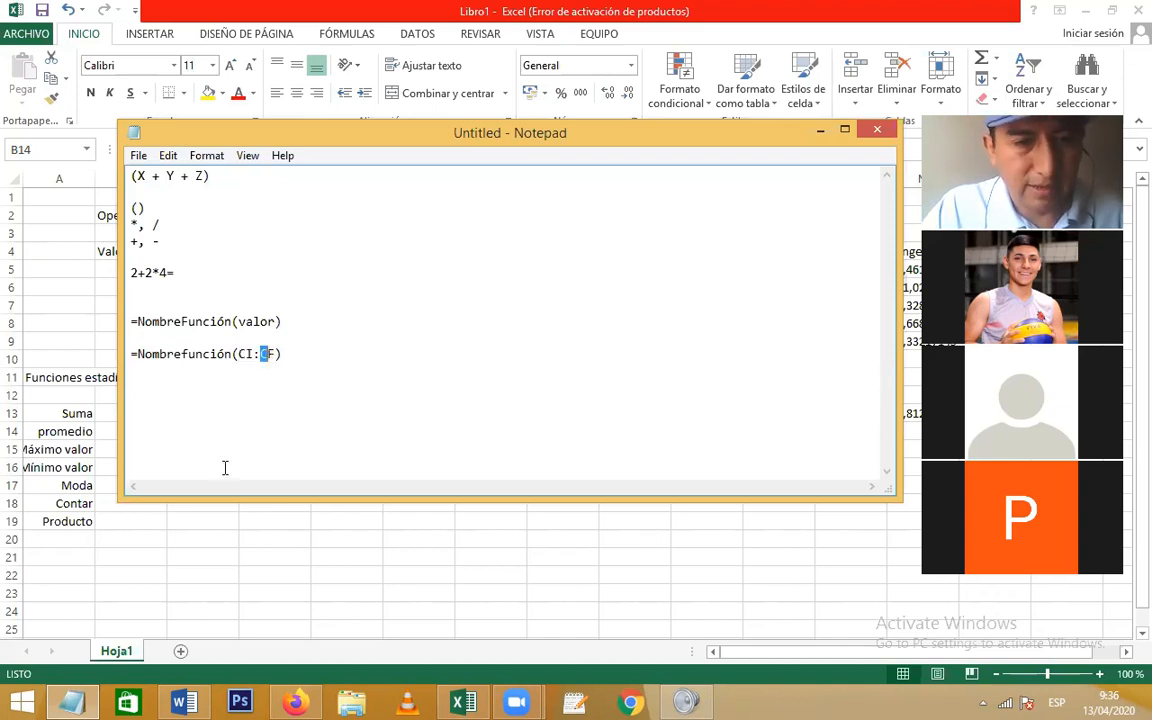
# Step: Return to Excel and average the Valor X column in cell B14 with the formula =PROMEDIO(B5:B9)
pyautogui.click(210, 535)
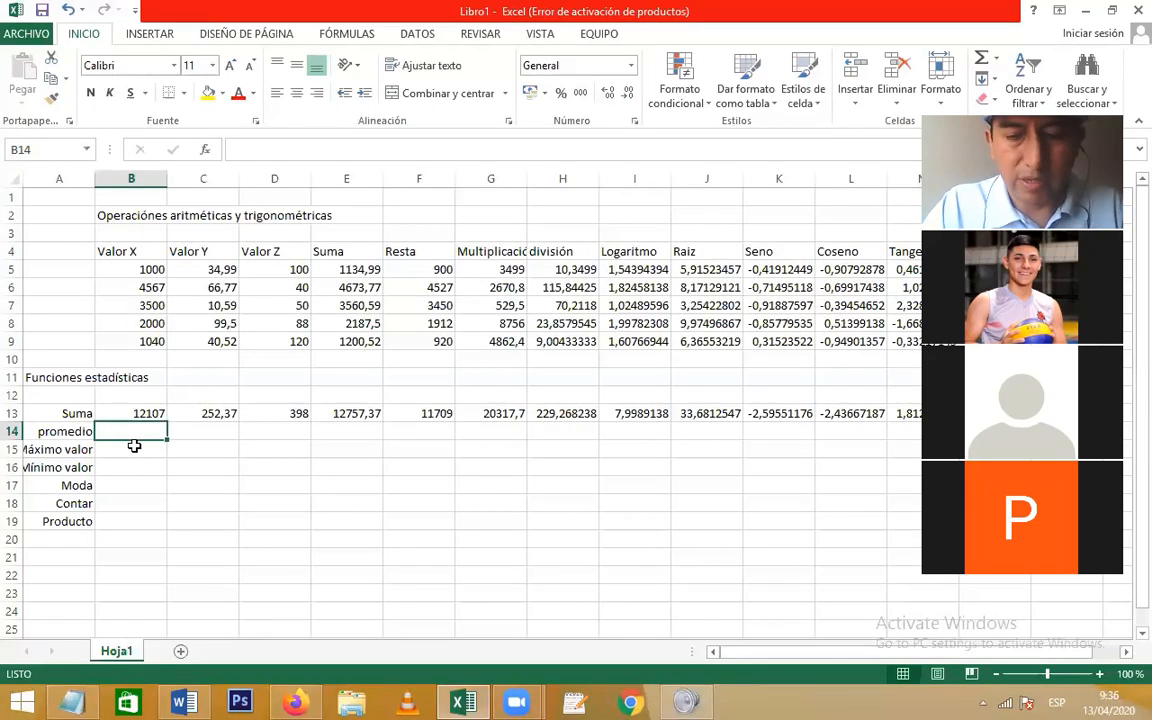
pyautogui.write('?')
pyautogui.press('BackSpace')
pyautogui.write('=')
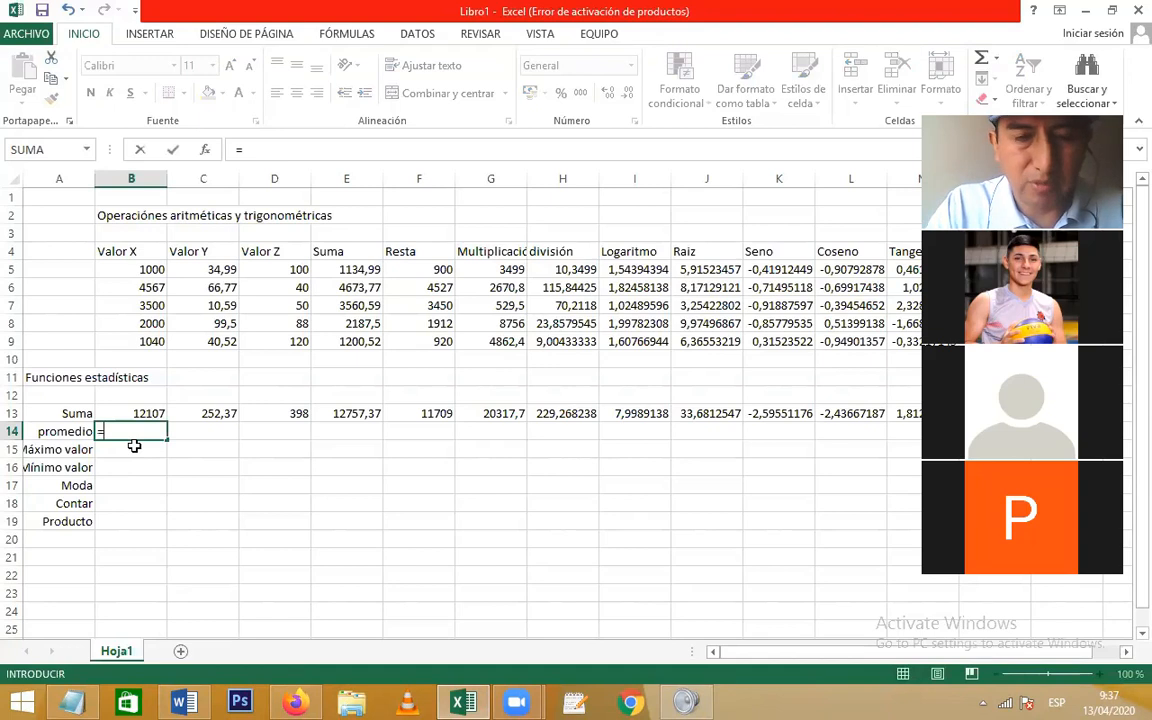
pyautogui.write('p')
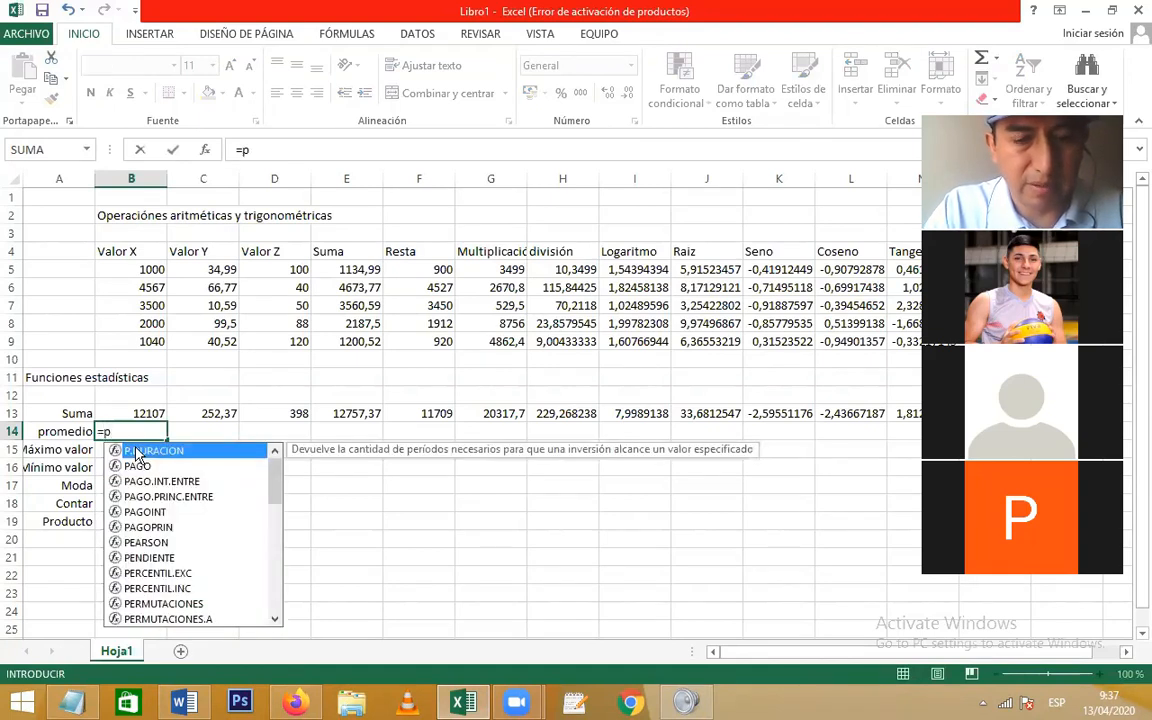
pyautogui.write('ro')
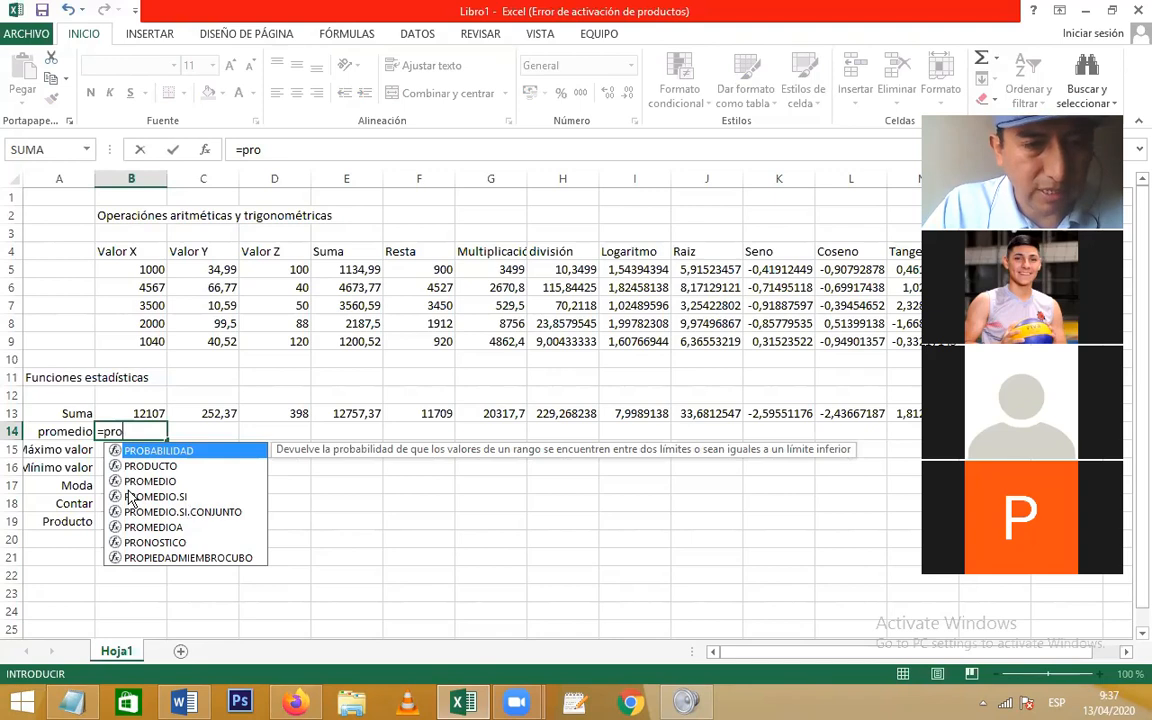
pyautogui.click(145, 483)
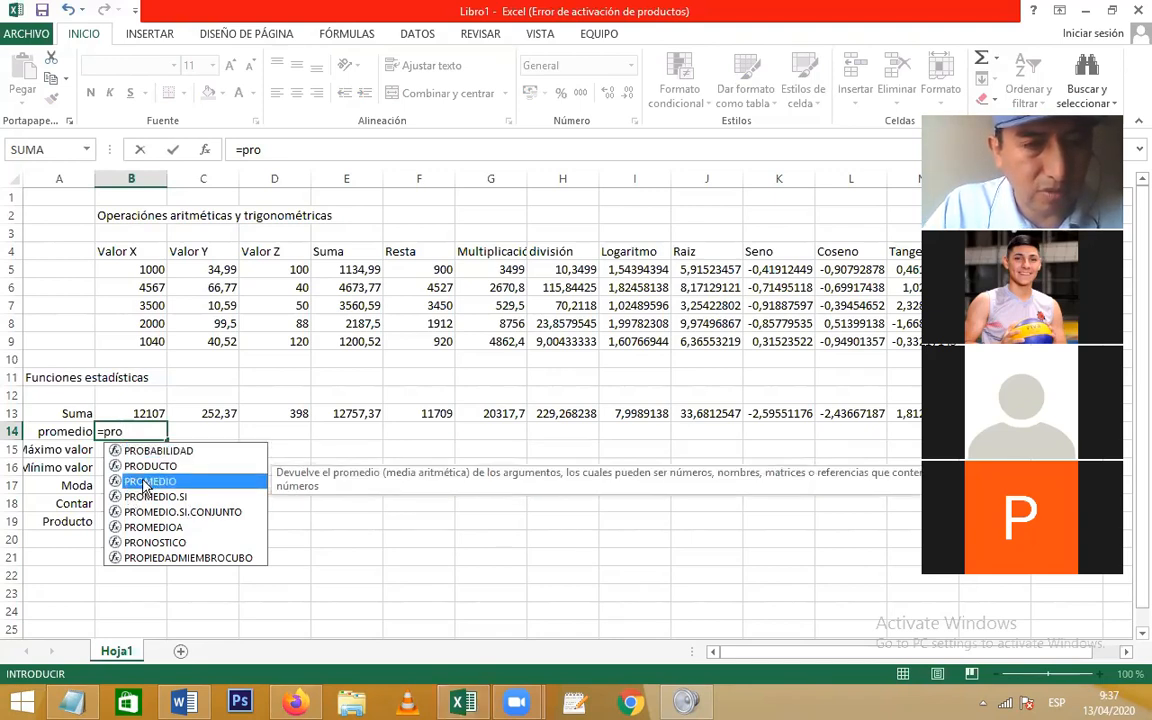
pyautogui.doubleClick(145, 483)
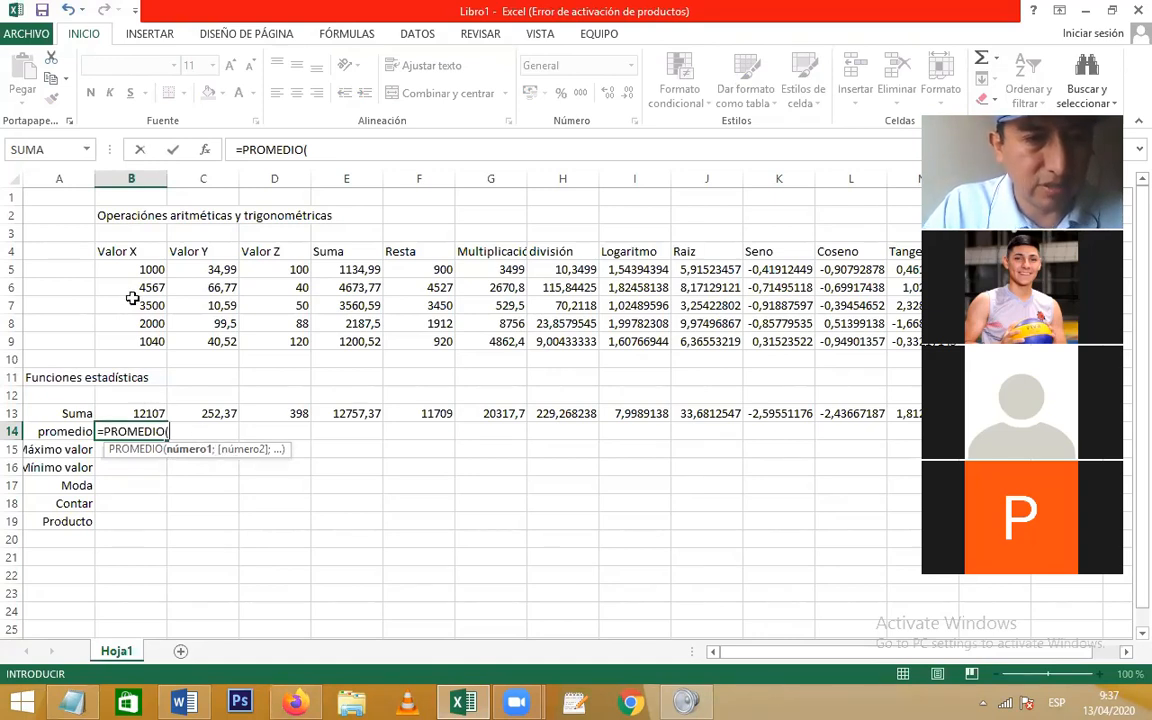
pyautogui.moveTo(146, 269); pyautogui.dragTo(152, 340)
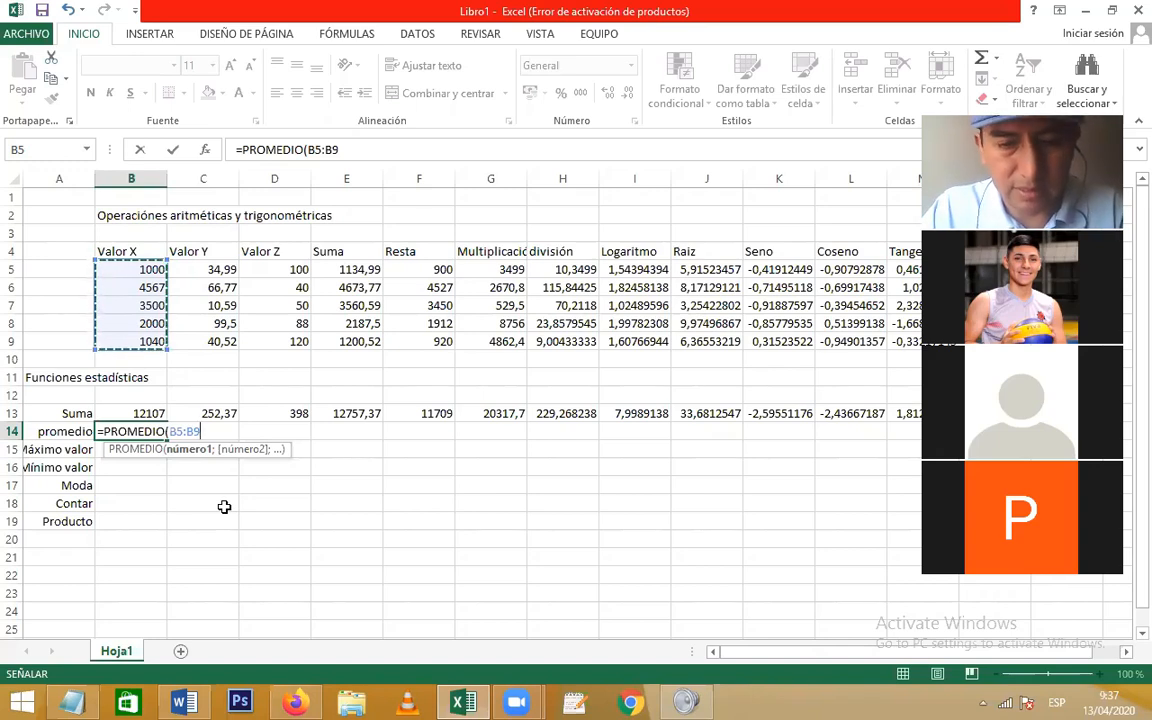
pyautogui.press('Return')
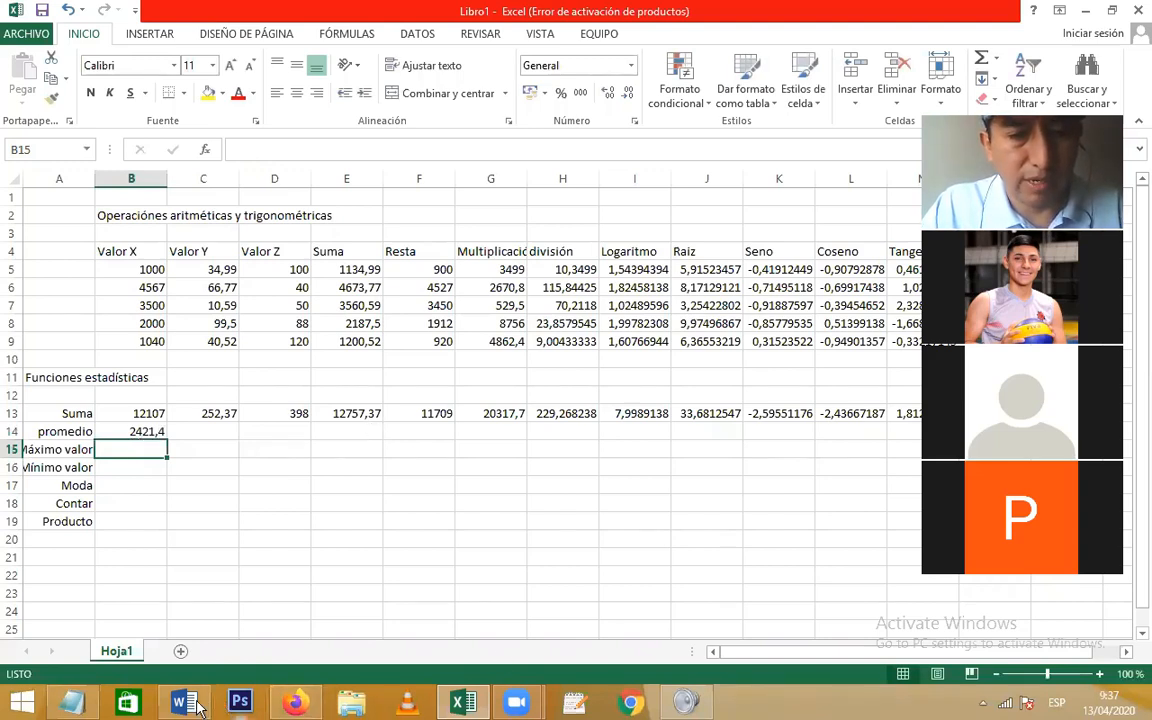
# Step: Switch to Notepad and write the example sum =(34+45+55+66) on a new line below the range syntax
pyautogui.click(71, 703)
pyautogui.click(381, 354)
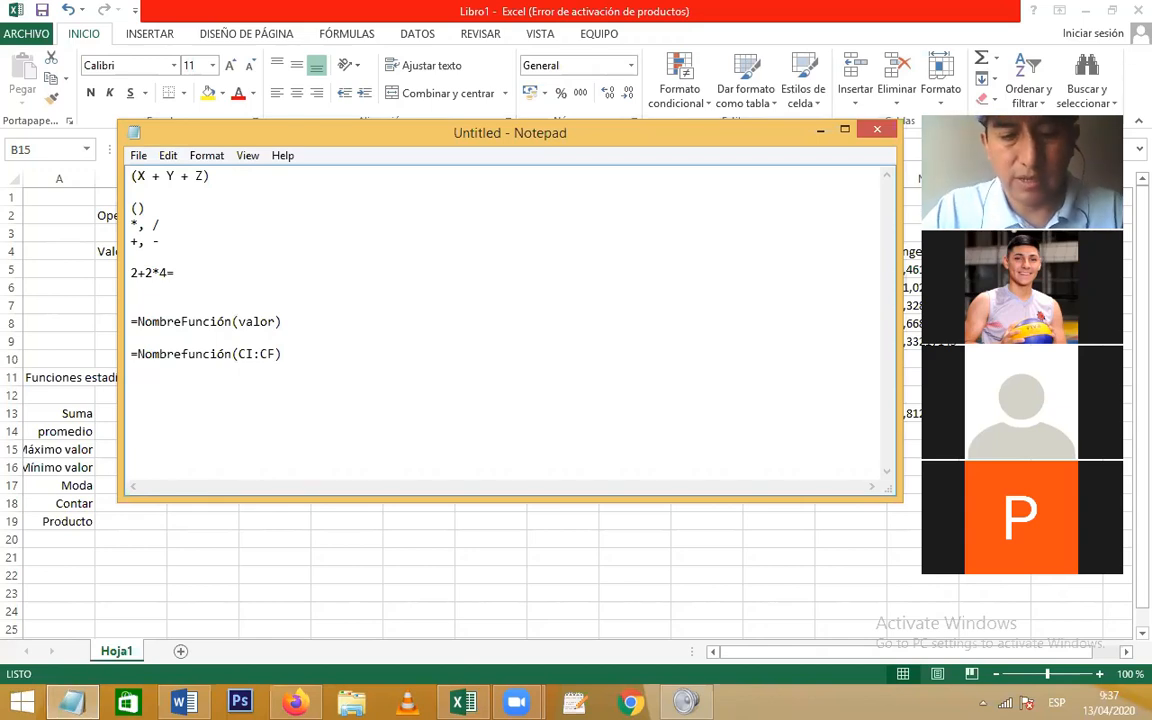
pyautogui.write('=')
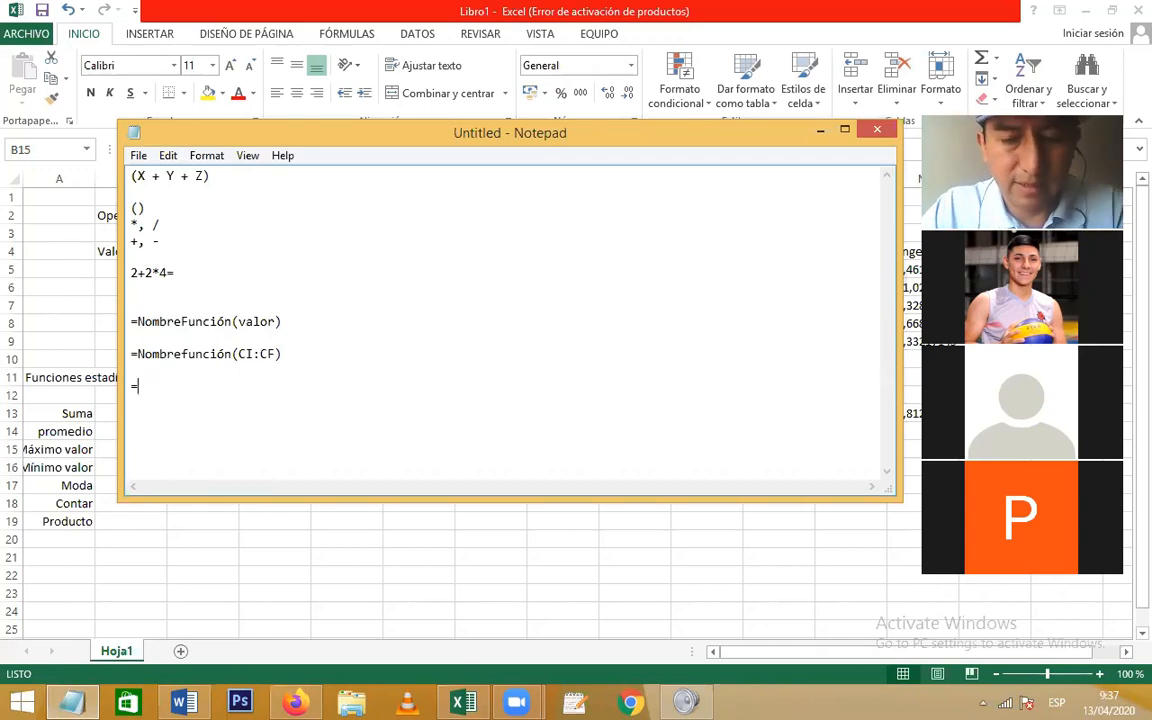
pyautogui.write('()')
pyautogui.press('Left')
pyautogui.write('34')
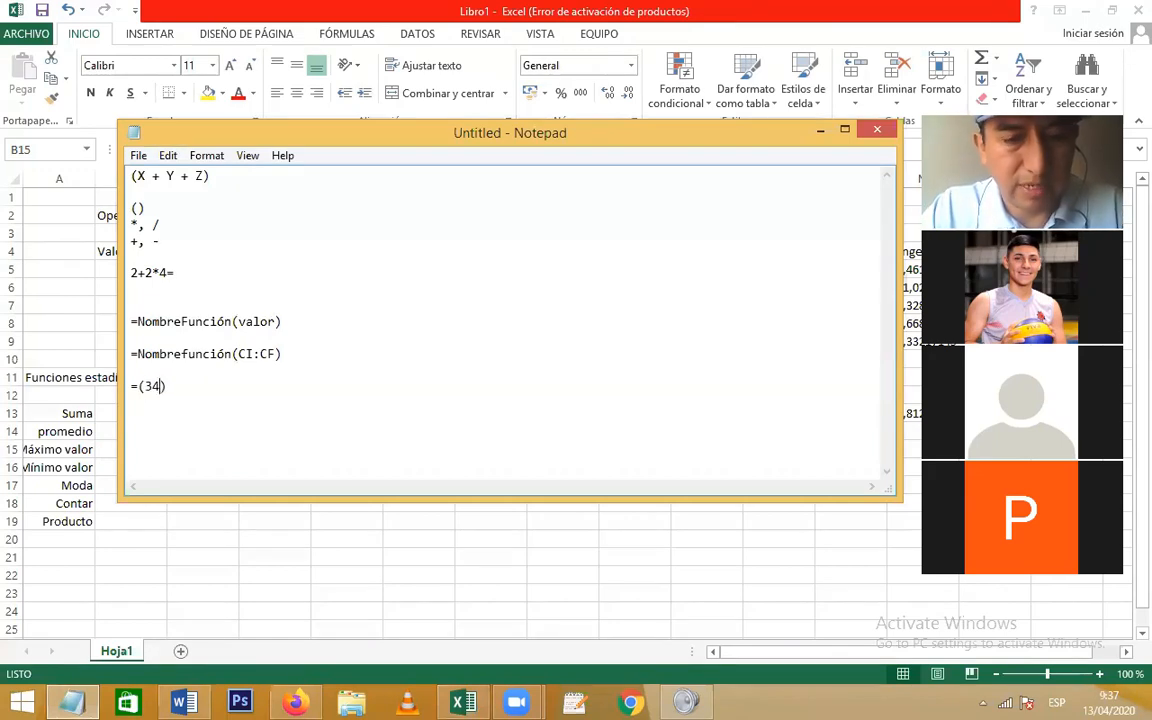
pyautogui.write('+45+55+66)')
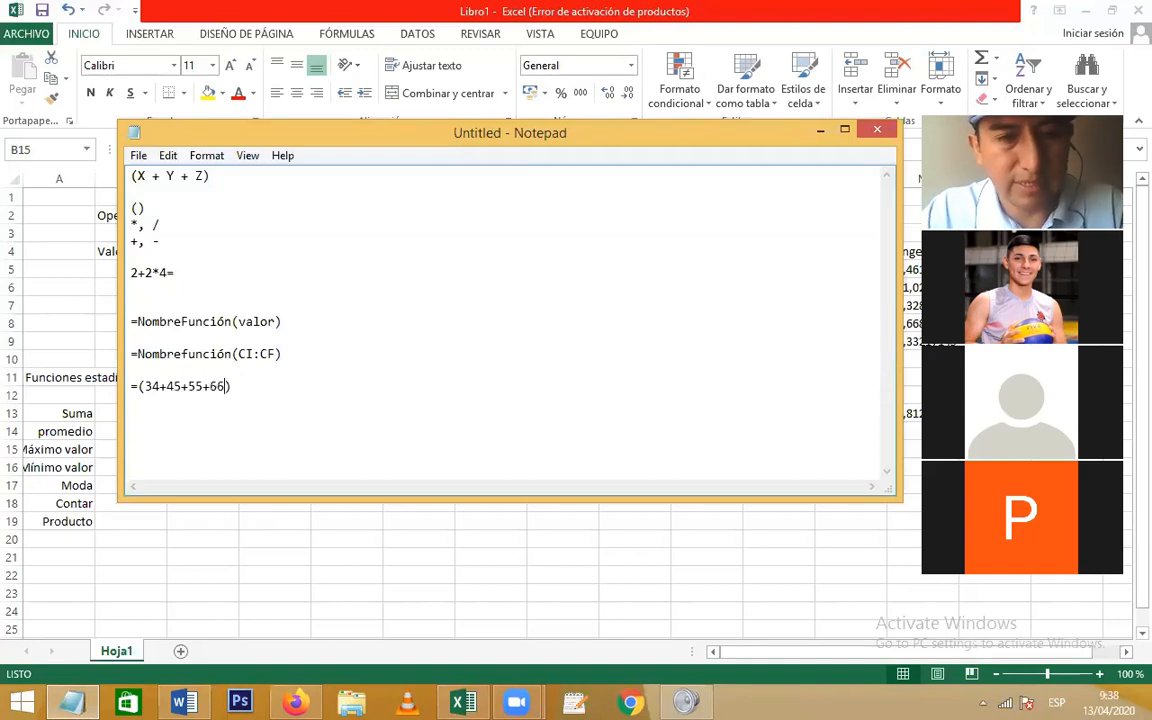
# Step: Divide the example sum in Notepad by 4 to complete the manual average formula
pyautogui.write('-')
pyautogui.press('BackSpace')
pyautogui.write('/')
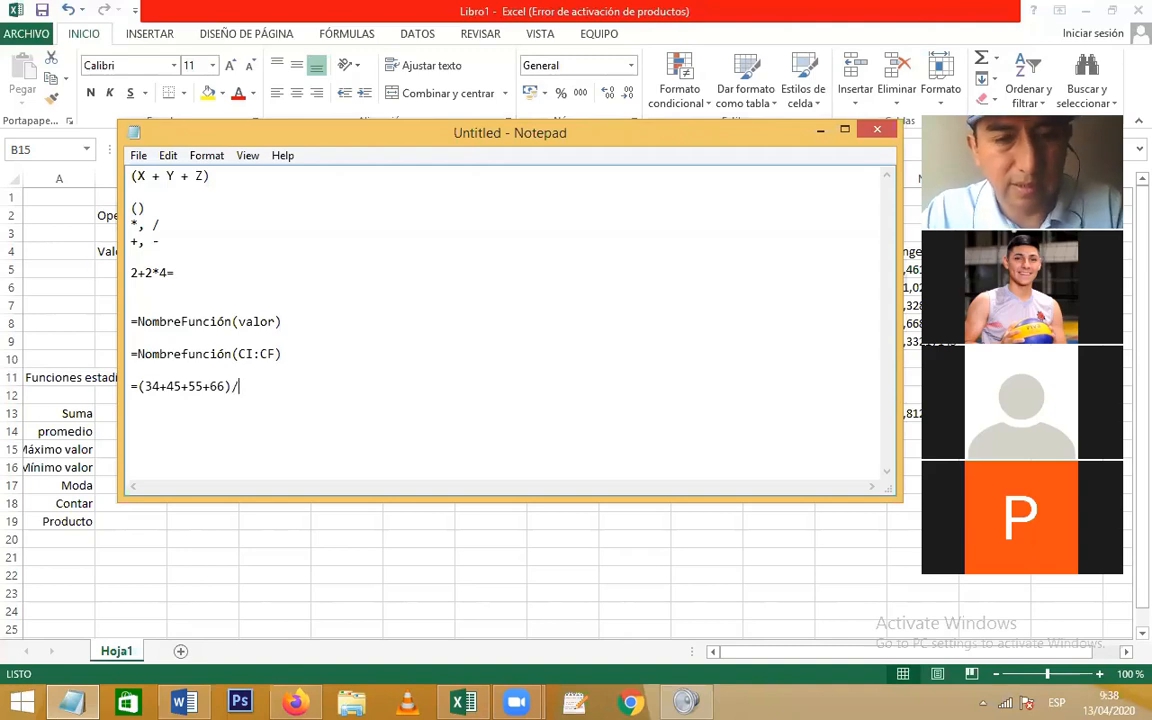
pyautogui.write('6')
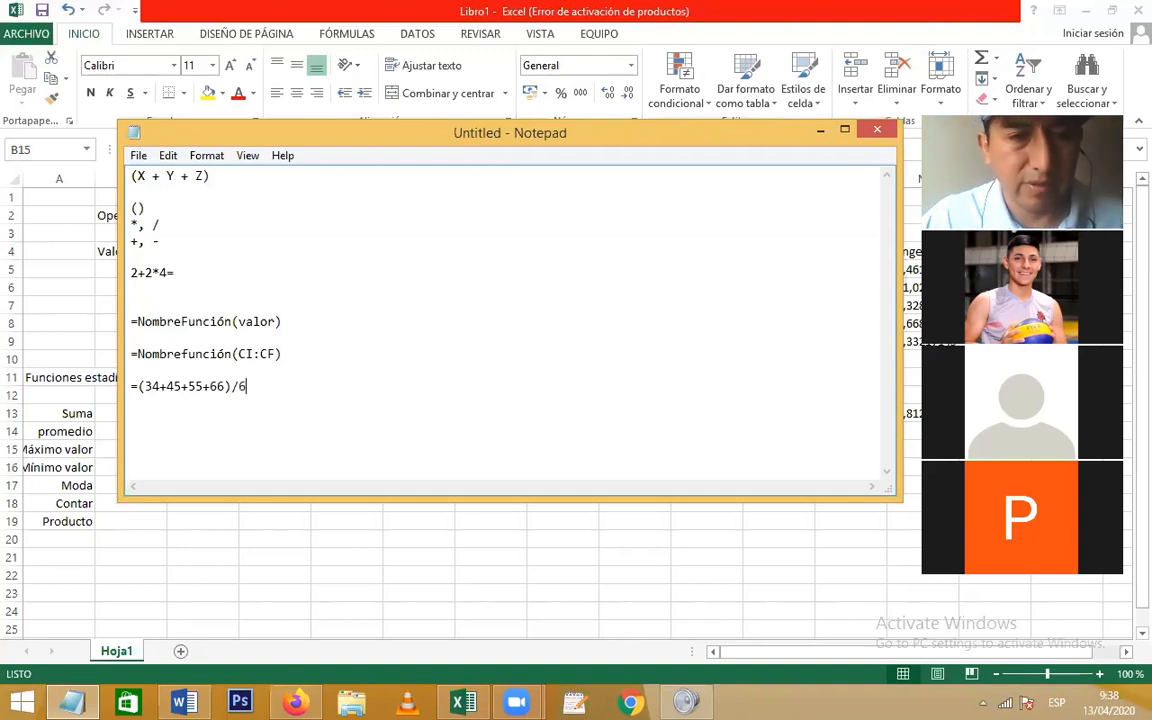
pyautogui.press('BackSpace')
pyautogui.write('5')
pyautogui.press('BackSpace')
pyautogui.write('4')
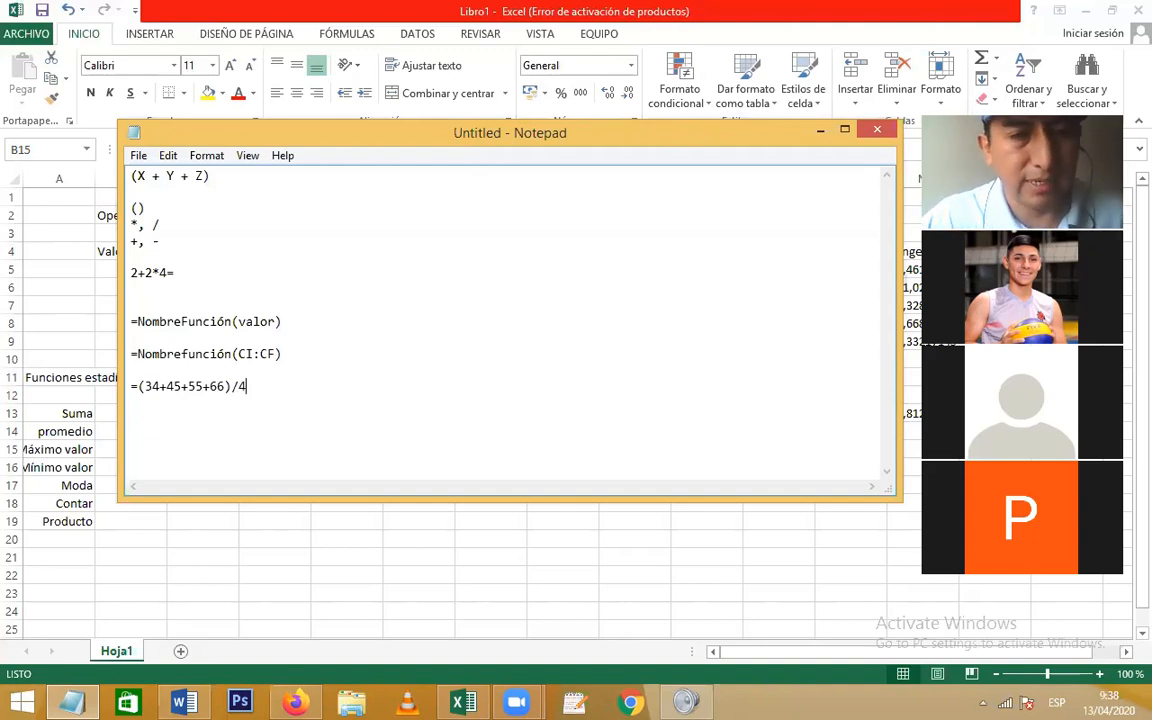
# Step: Highlight the manual average example in Notepad and compare it with the promedio row in Excel
pyautogui.click(132, 388)
pyautogui.moveTo(131, 388); pyautogui.dragTo(248, 388)
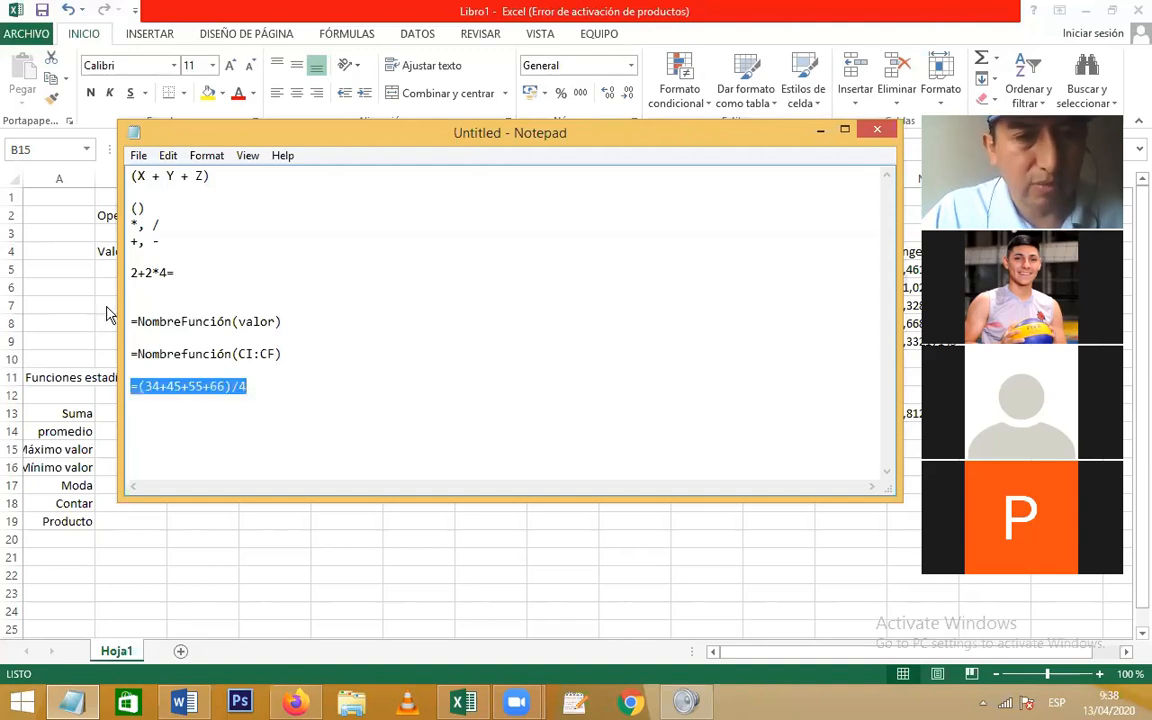
pyautogui.hotkey('alt', 'Tab')
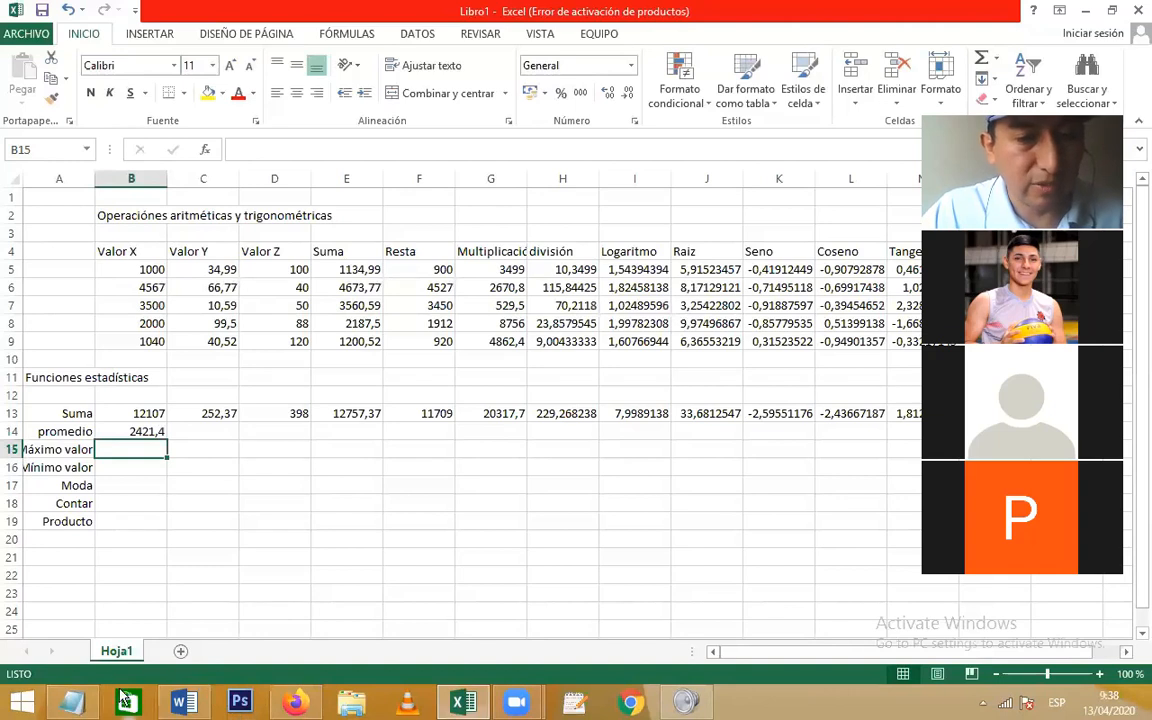
pyautogui.click(74, 700)
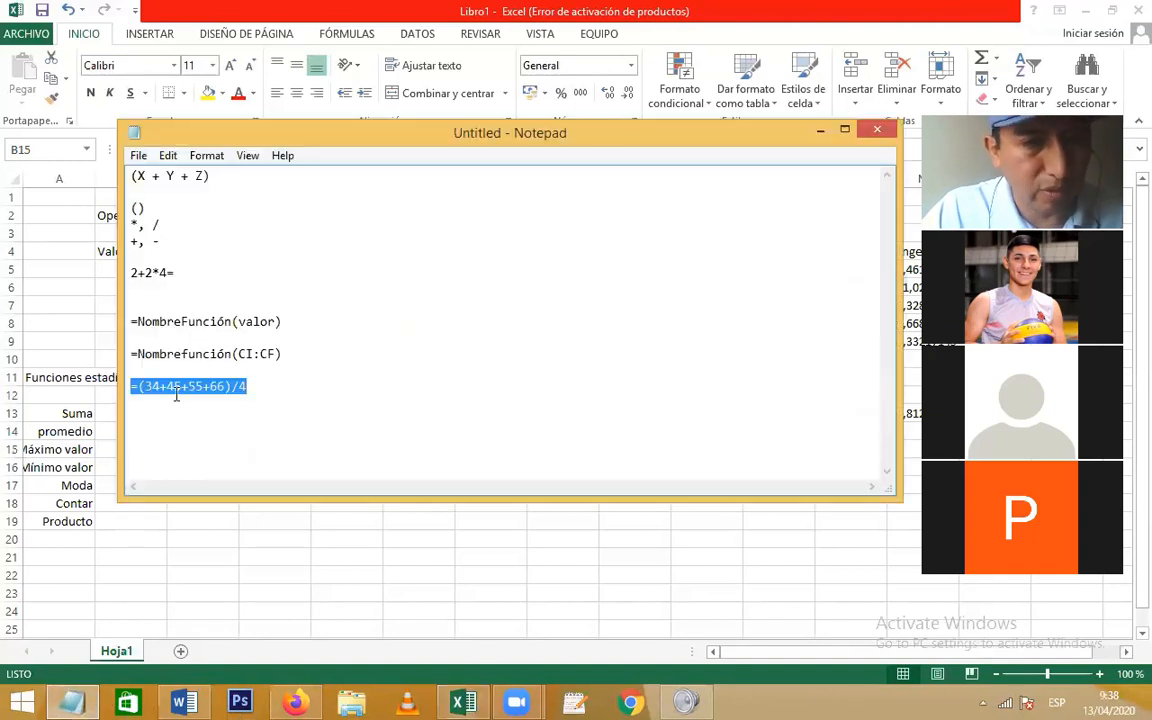
# Step: Return to Excel and fill the B14 average formula across row 14 through the tangent column
pyautogui.click(228, 554)
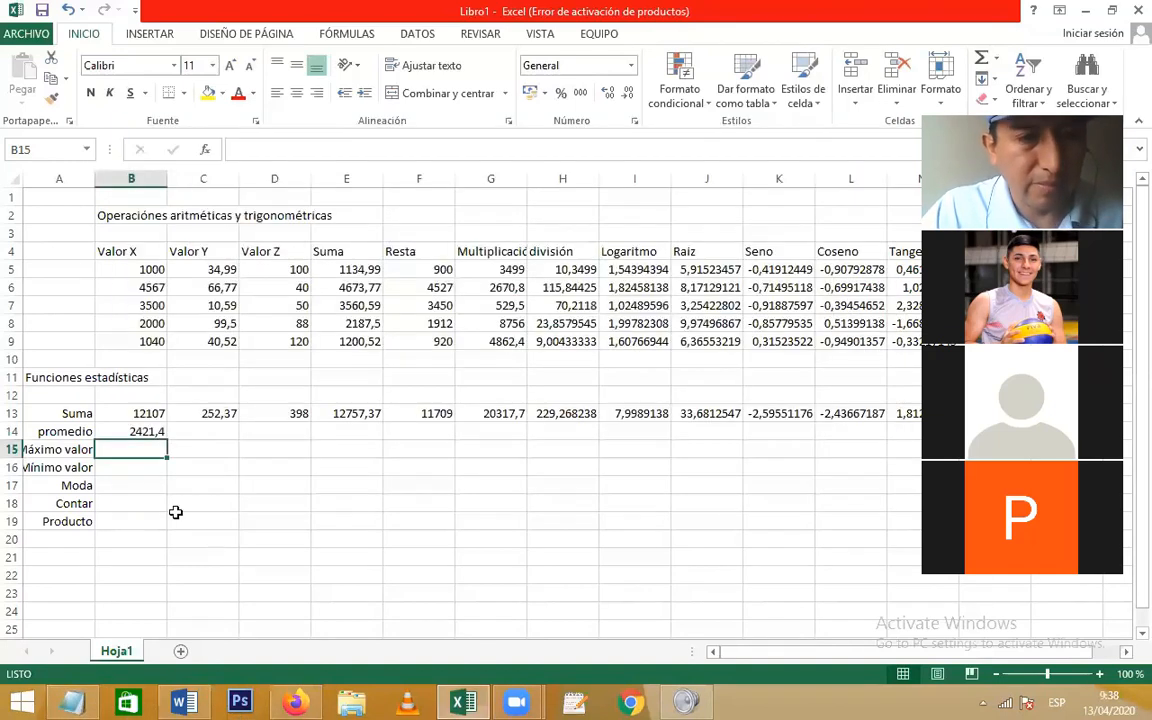
pyautogui.click(146, 432)
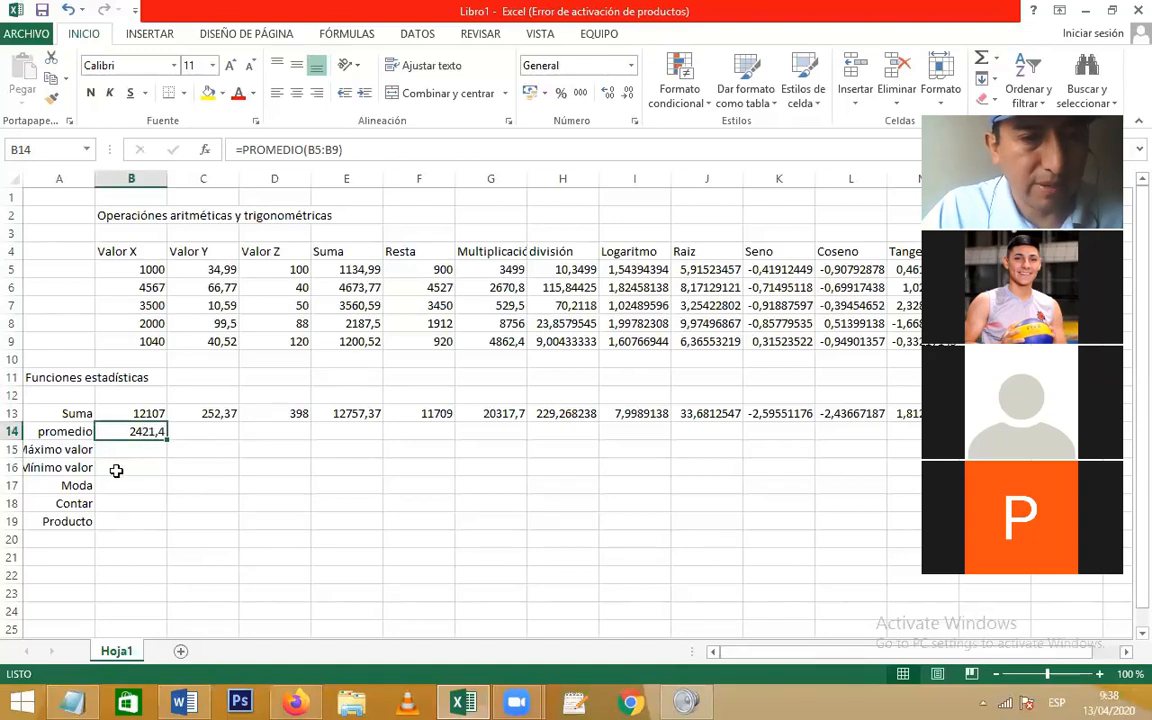
pyautogui.moveTo(164, 443); pyautogui.dragTo(920, 432)
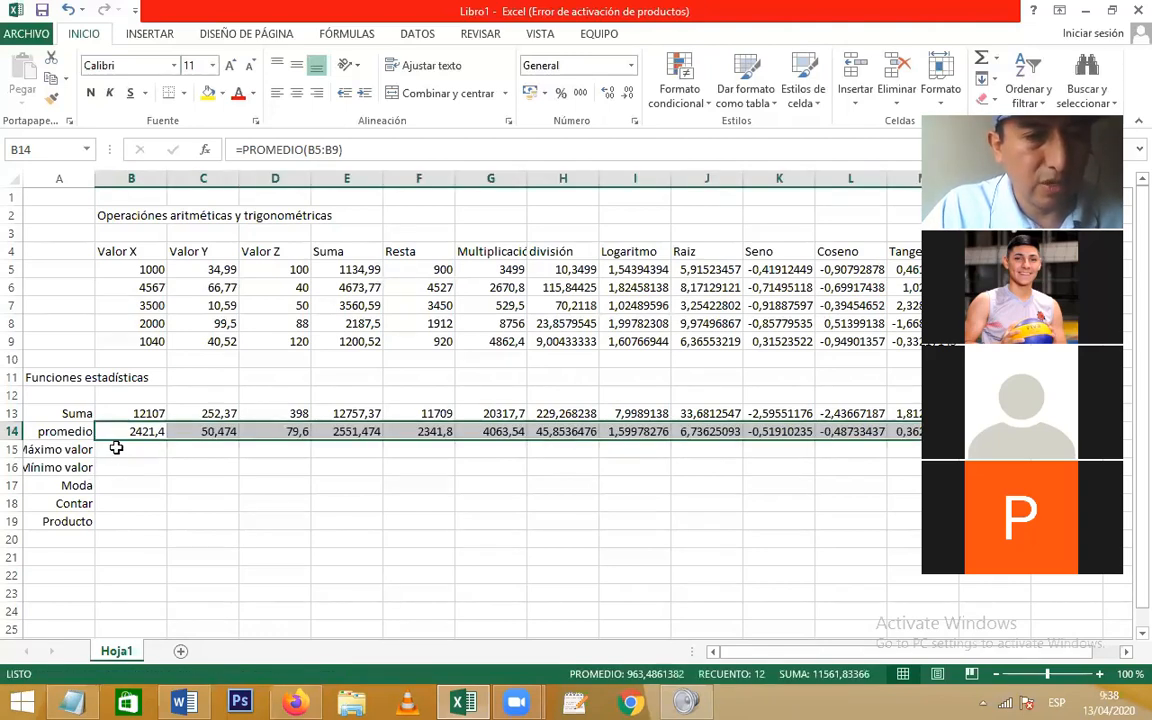
# Step: Calculate the maximum of the Valor X column in cell B15 with the formula =MAX(B5:B9)
pyautogui.click(113, 447)
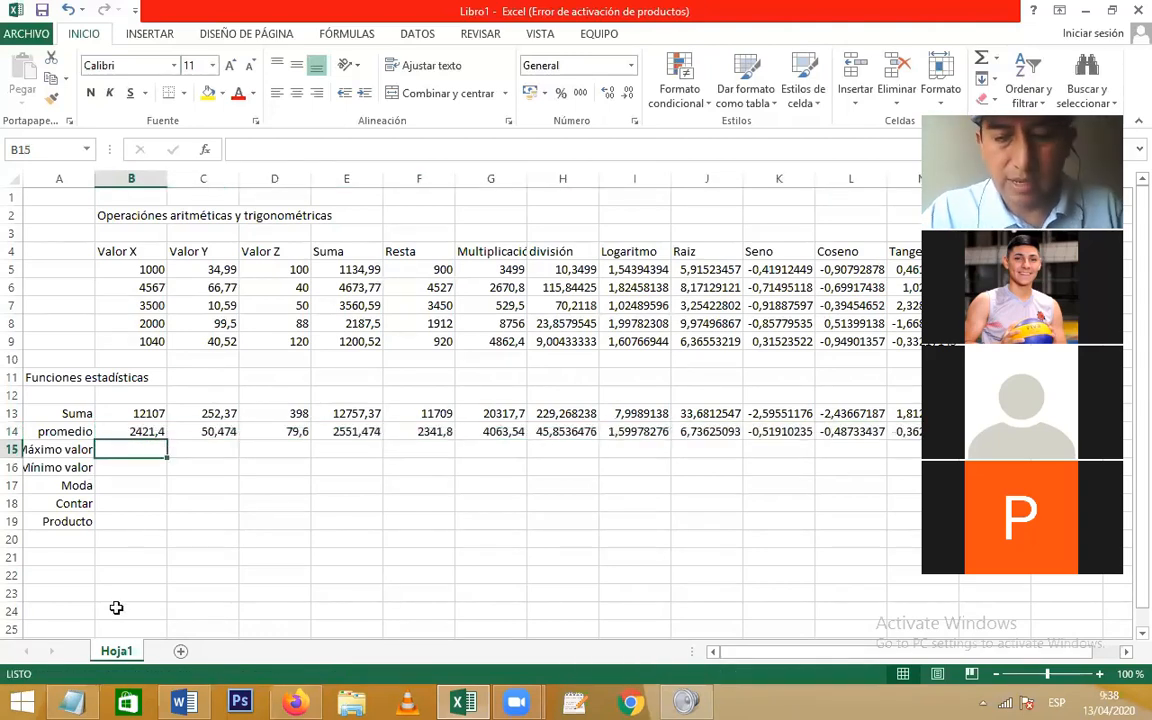
pyautogui.write('?')
pyautogui.press('BackSpace')
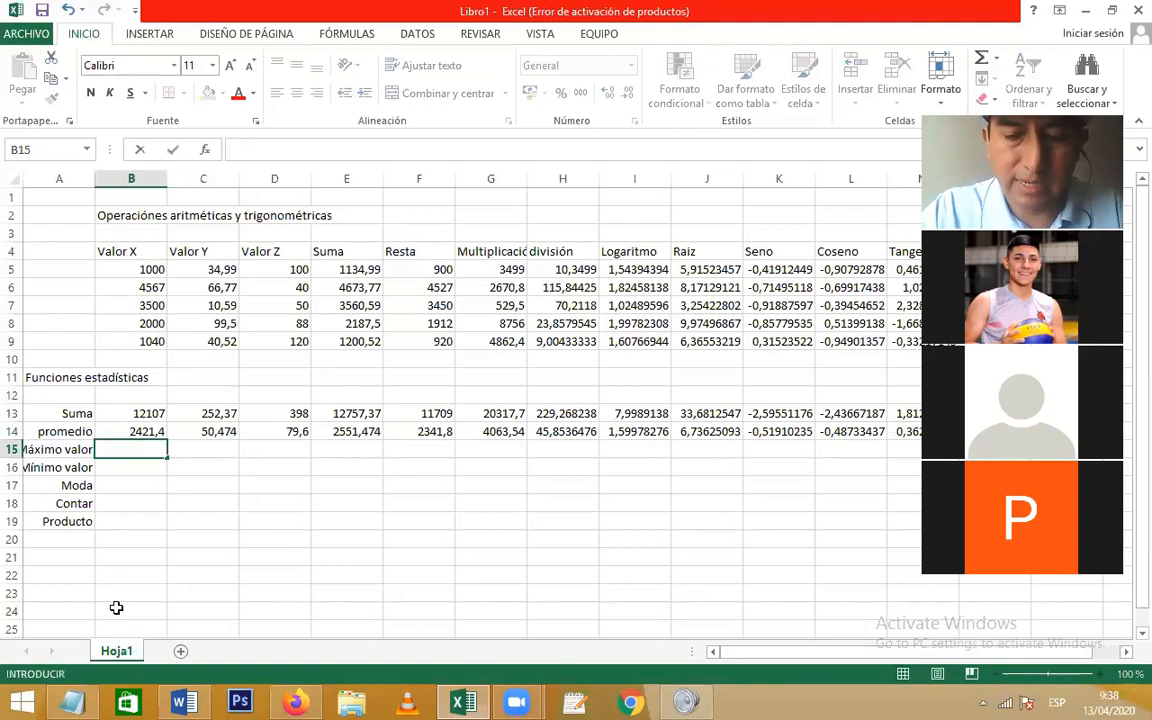
pyautogui.write('=')
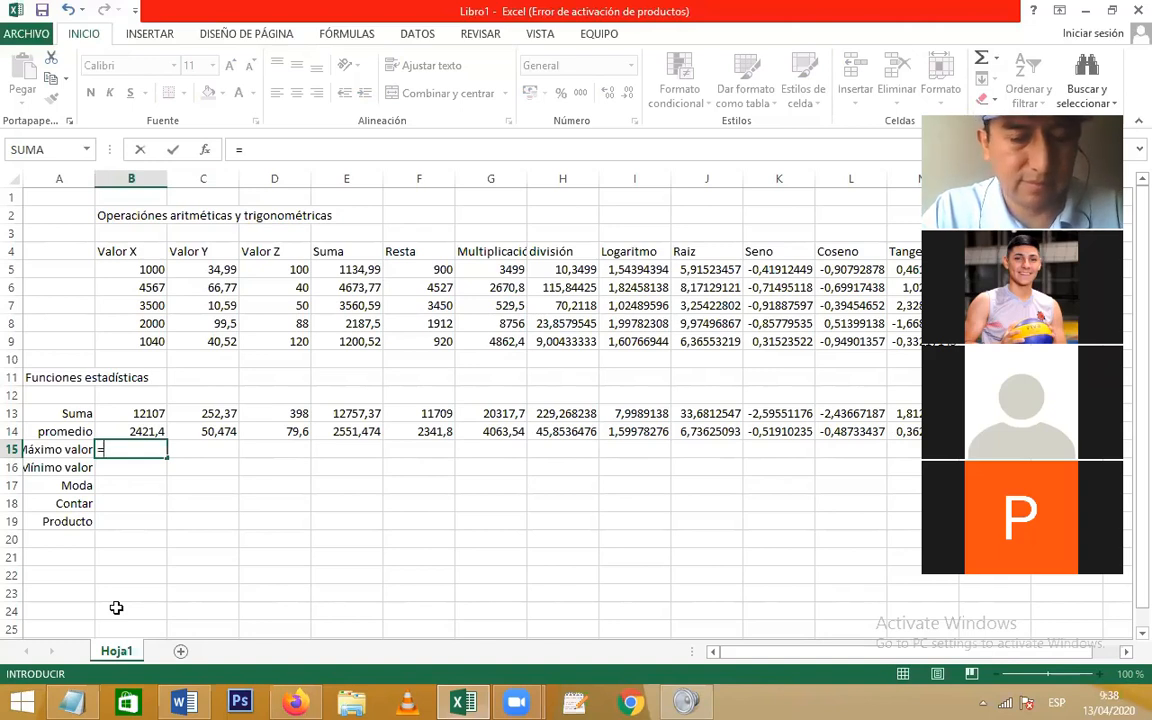
pyautogui.write('maxx')
pyautogui.press('BackSpace')
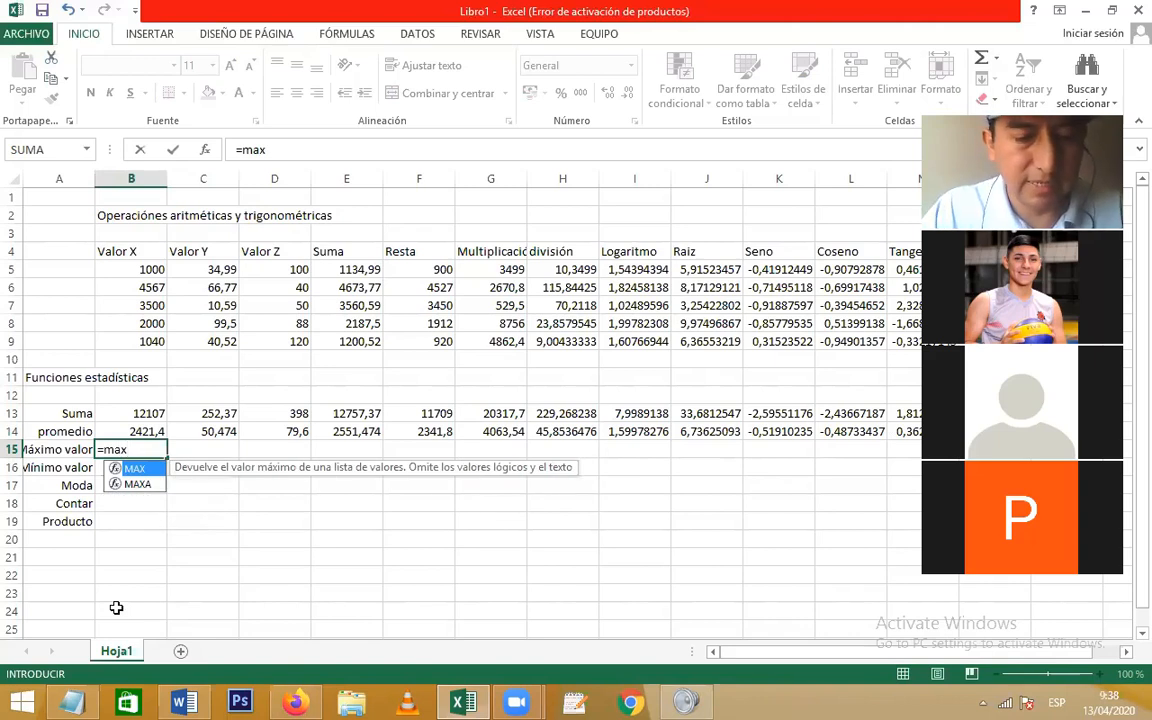
pyautogui.write('(')
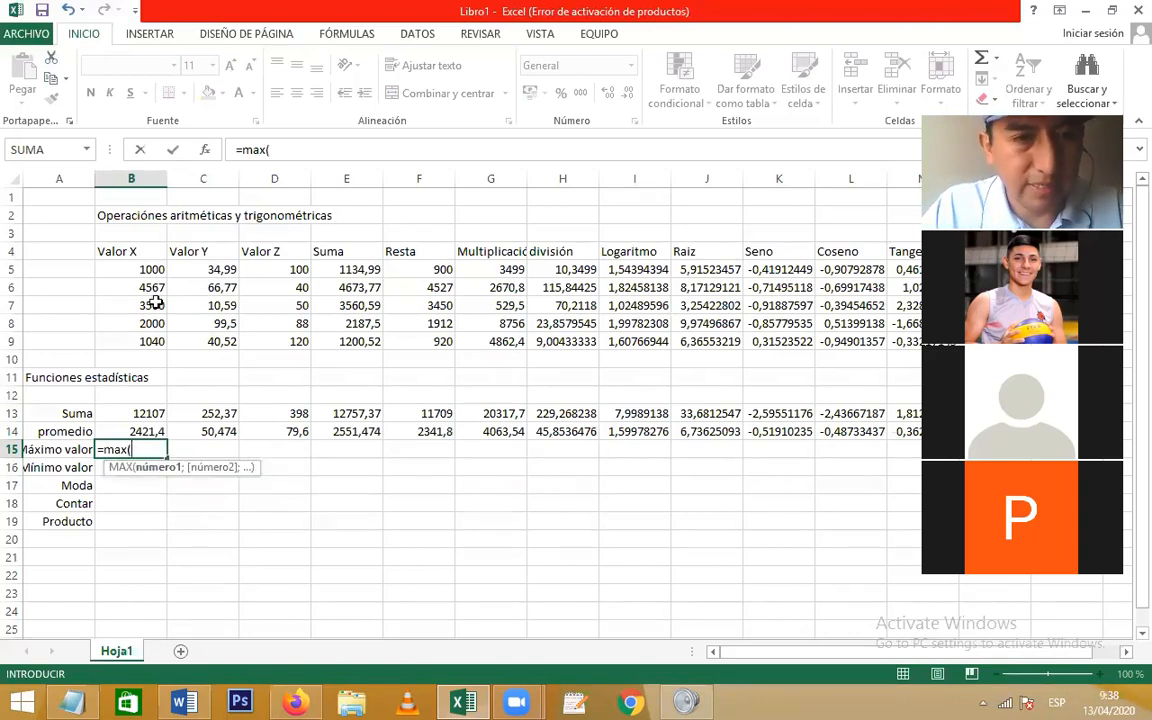
pyautogui.moveTo(140, 265); pyautogui.dragTo(138, 340)
pyautogui.press('Return')
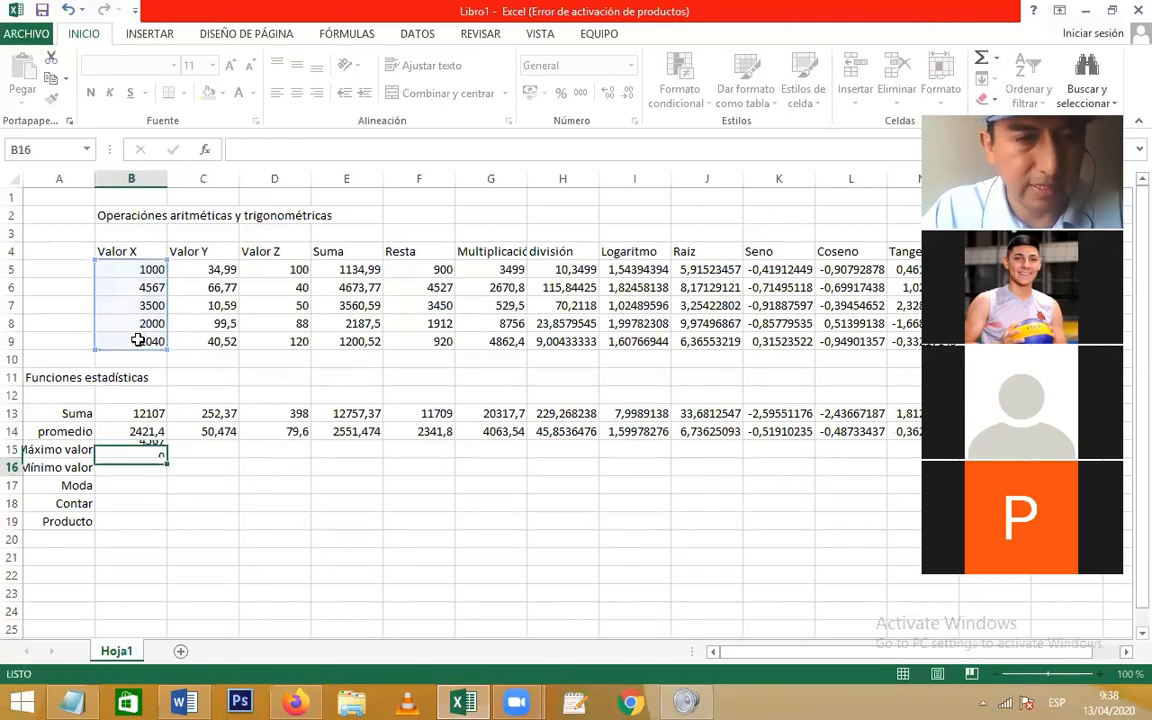
# Step: Fill the B15 maximum formula across row 15 through the tangent column and check it against the Valor X values
pyautogui.click(141, 447)
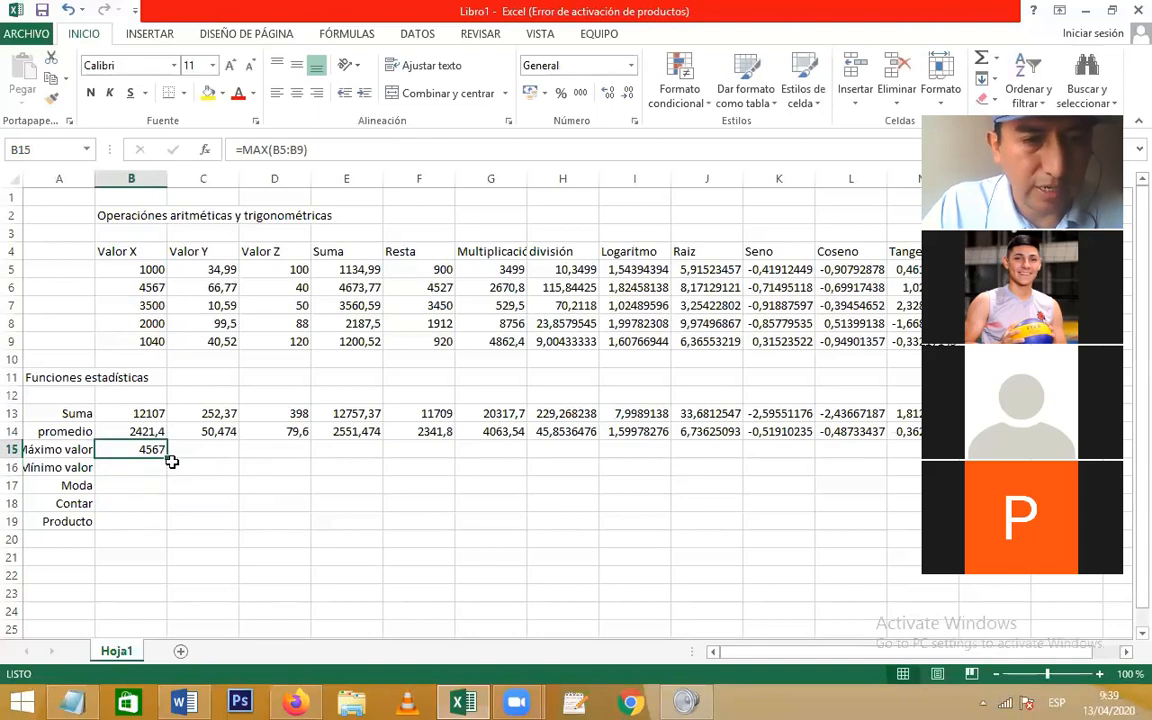
pyautogui.moveTo(172, 461); pyautogui.dragTo(921, 479)
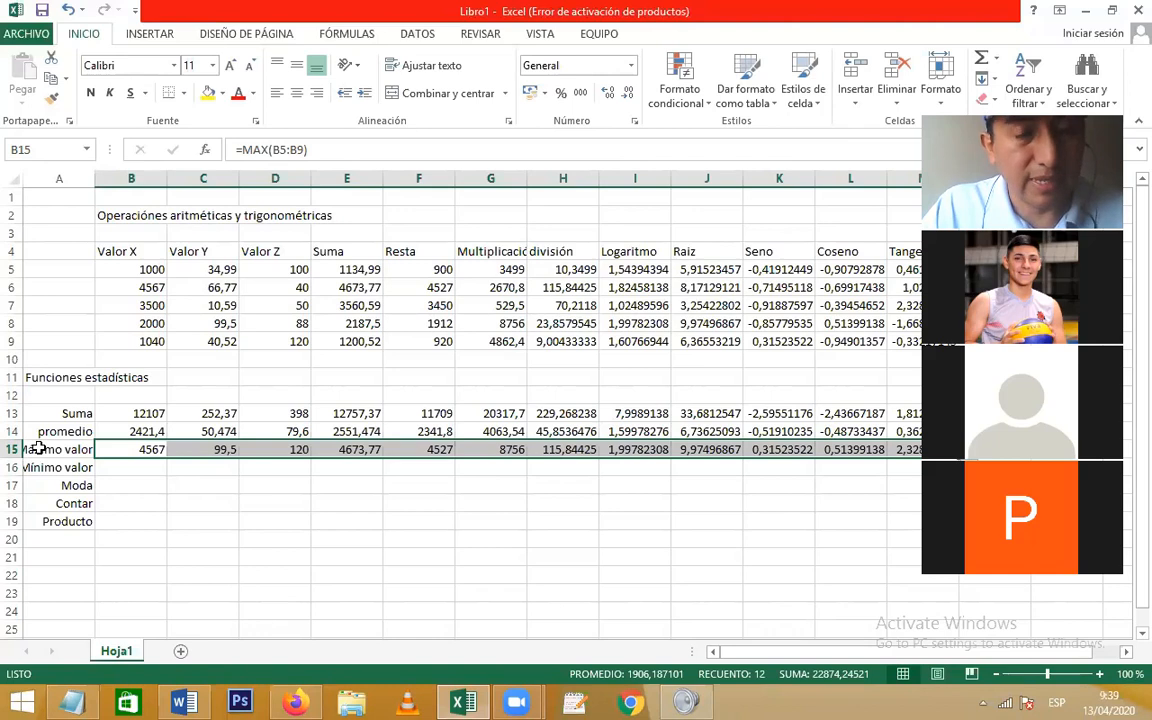
pyautogui.click(117, 466)
pyautogui.moveTo(148, 268); pyautogui.dragTo(151, 341)
pyautogui.click(124, 287)
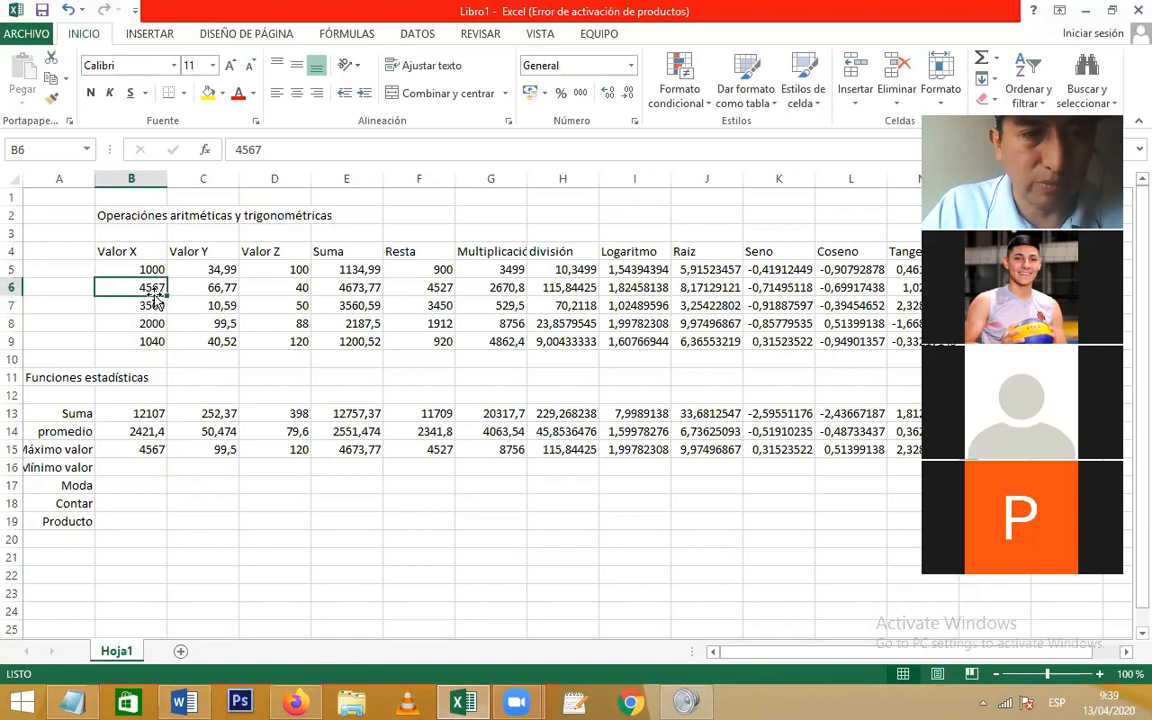
pyautogui.click(141, 449)
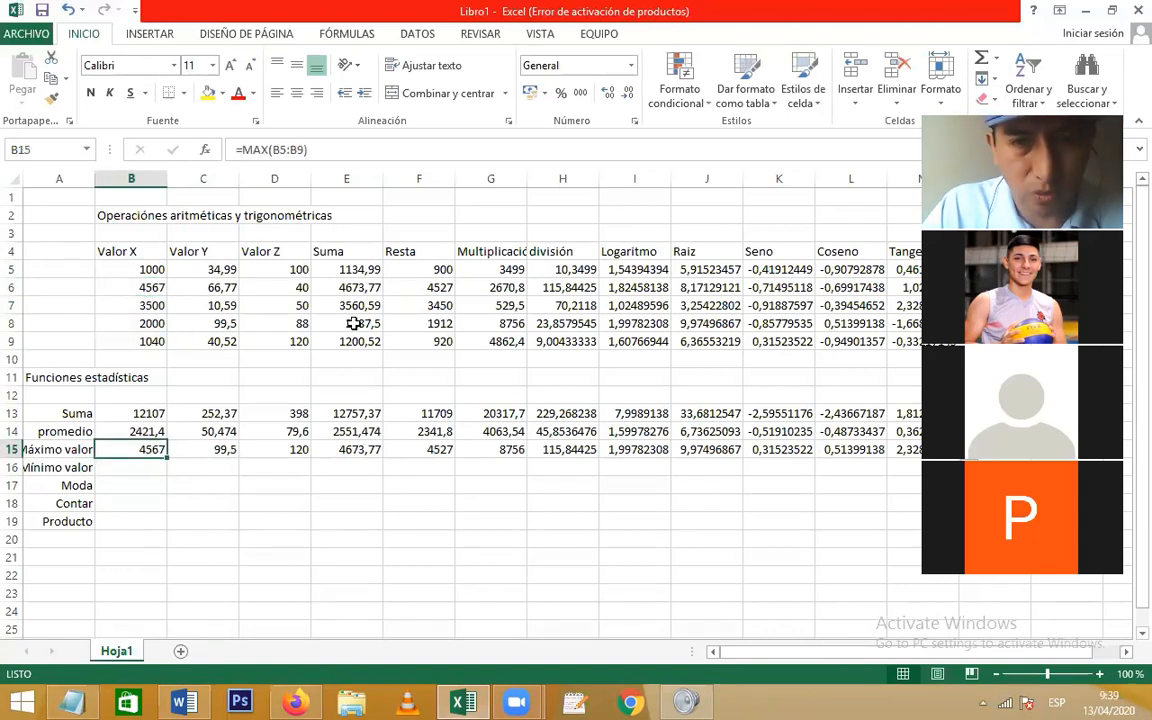
# Step: Calculate the minimum of the Valor X column in cell B16 with the formula =MIN(B5:B9)
pyautogui.click(128, 467)
pyautogui.write('=')
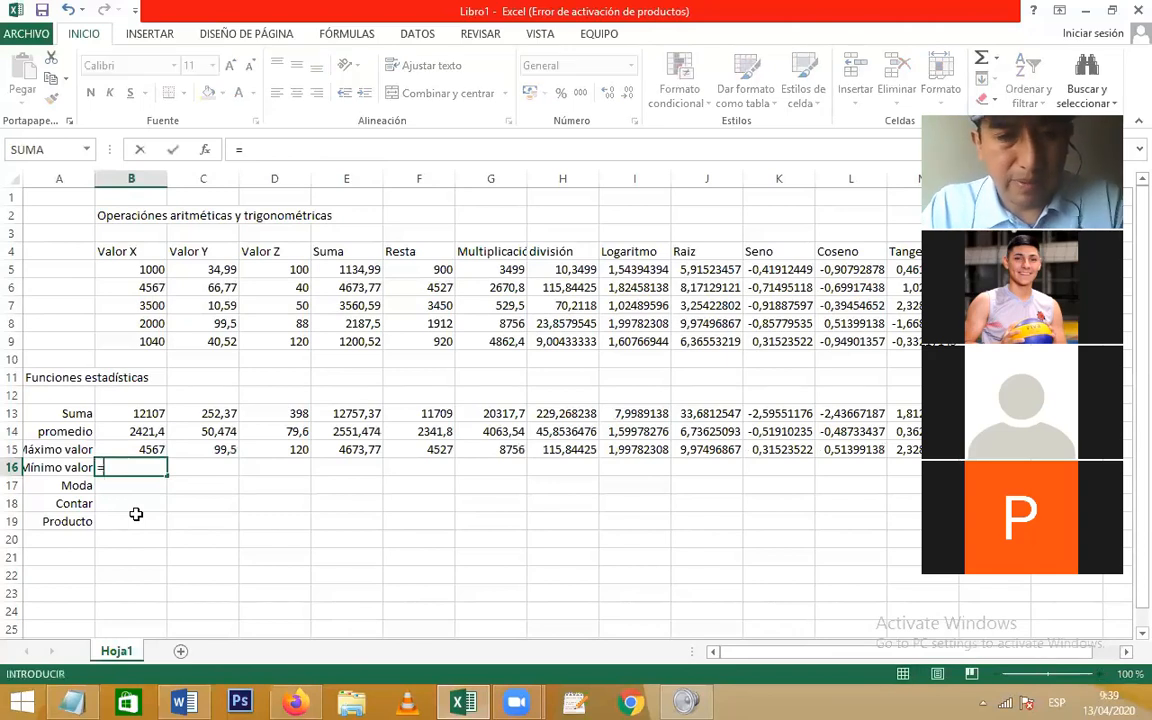
pyautogui.write('min')
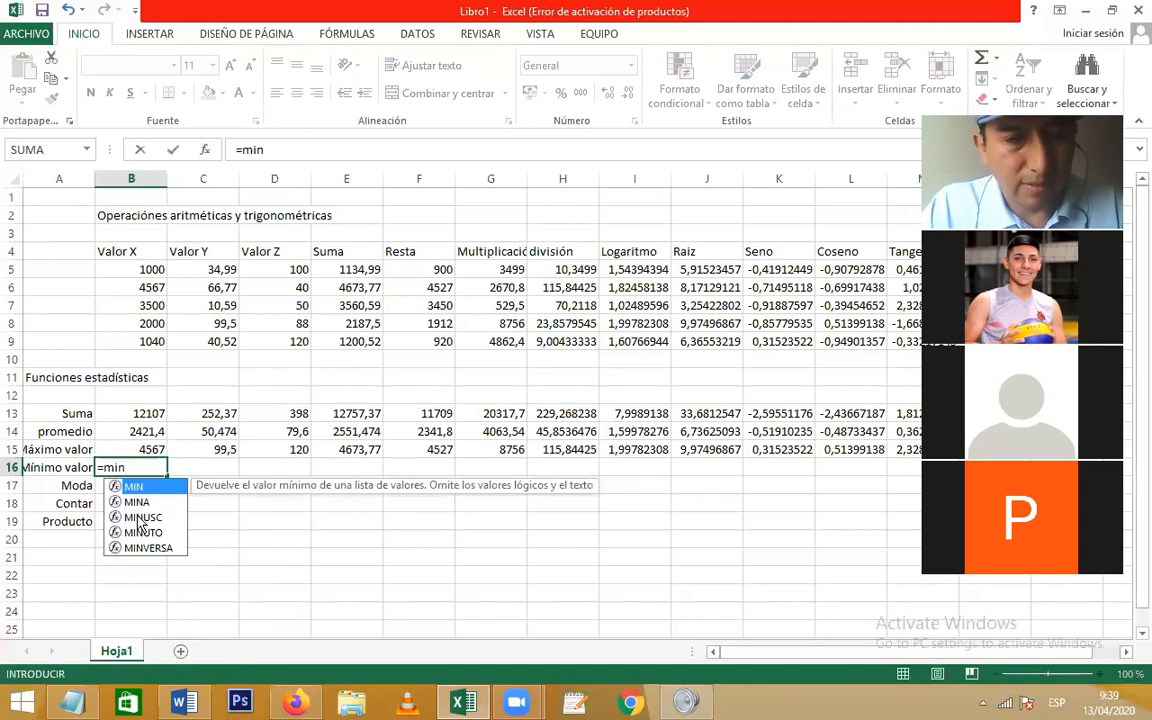
pyautogui.press('Tab')
pyautogui.moveTo(152, 268); pyautogui.dragTo(146, 341)
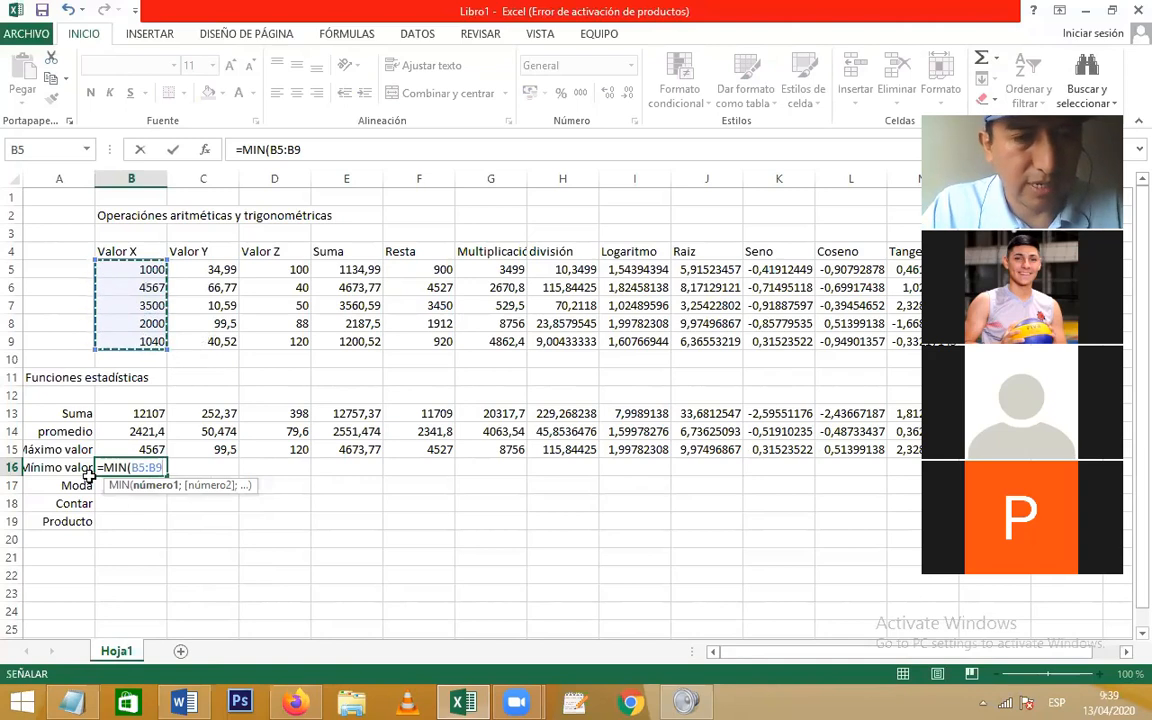
pyautogui.press('Return')
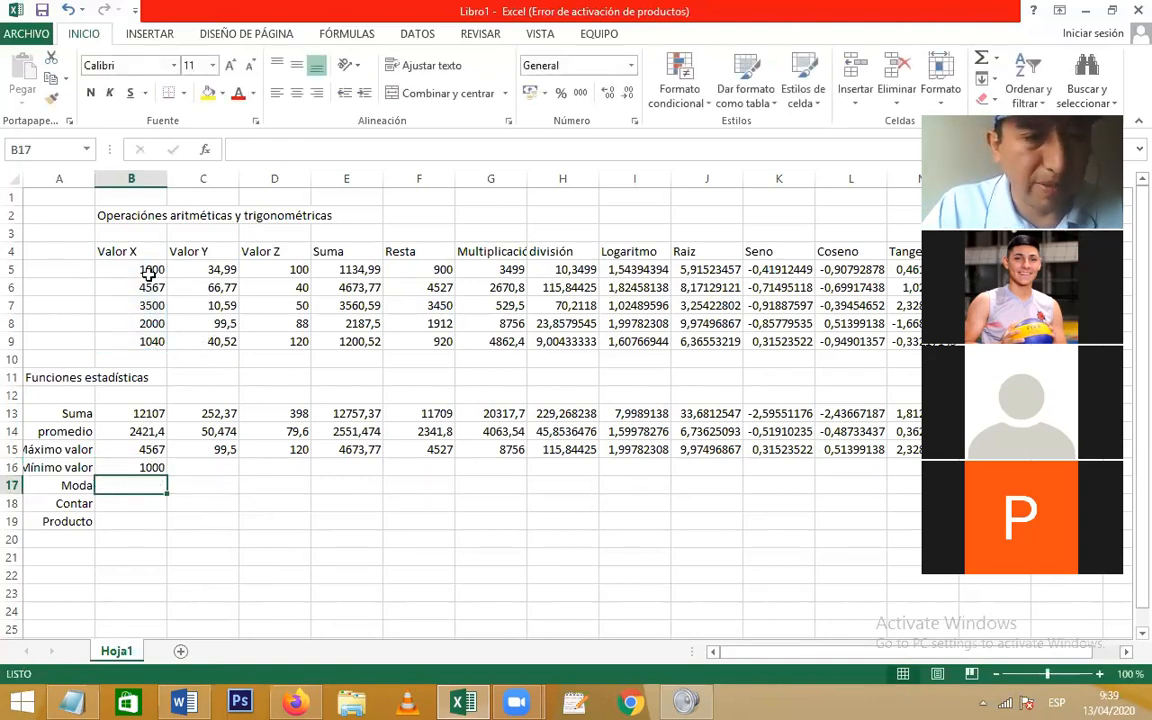
# Step: Review the Valor X values and fill the B16 minimum formula across row 16 through the tangent column
pyautogui.moveTo(145, 269); pyautogui.dragTo(148, 337)
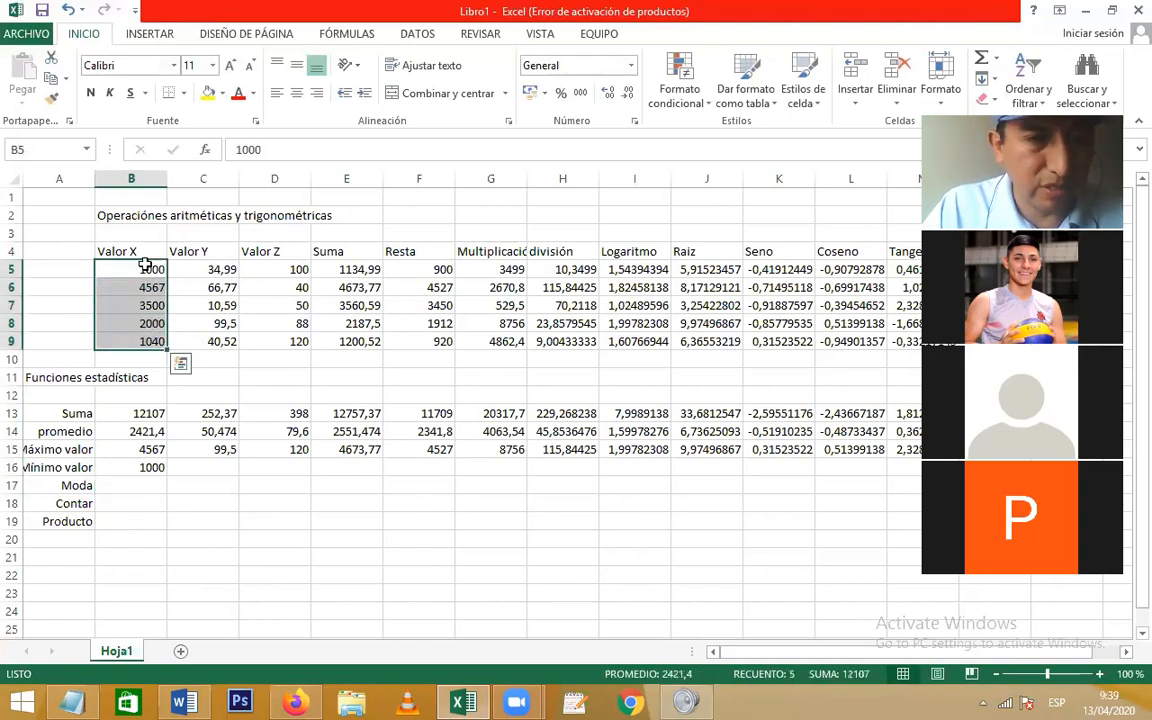
pyautogui.click(136, 467)
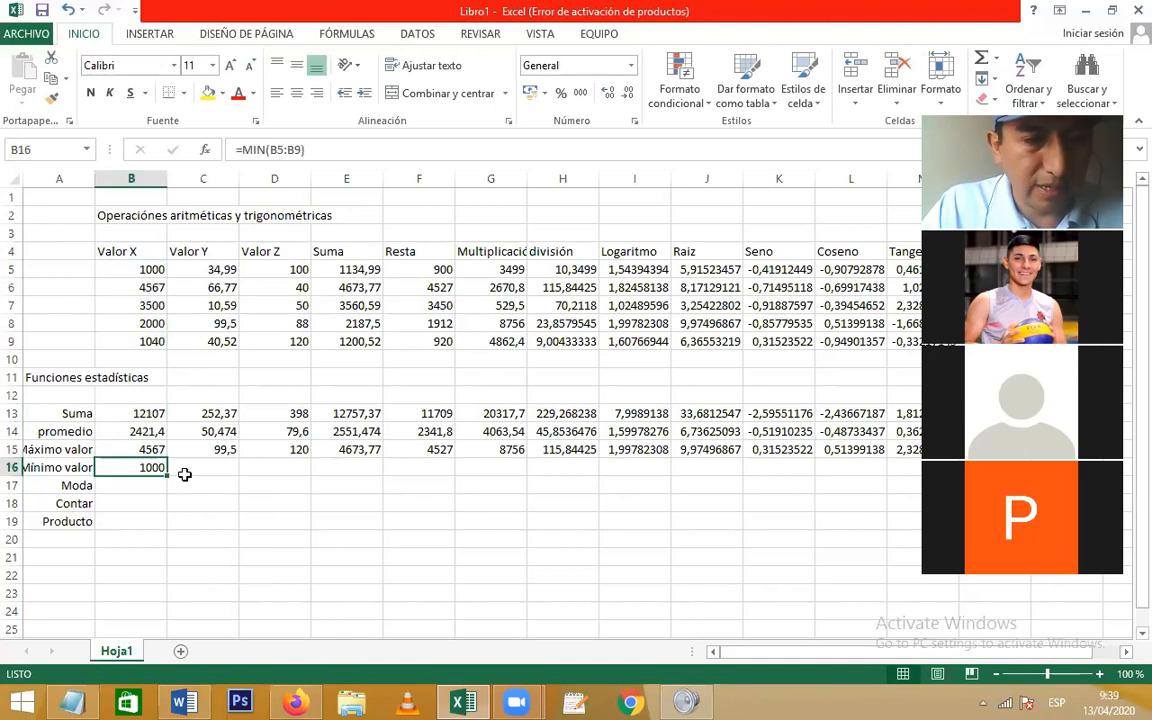
pyautogui.moveTo(167, 476); pyautogui.dragTo(887, 478)
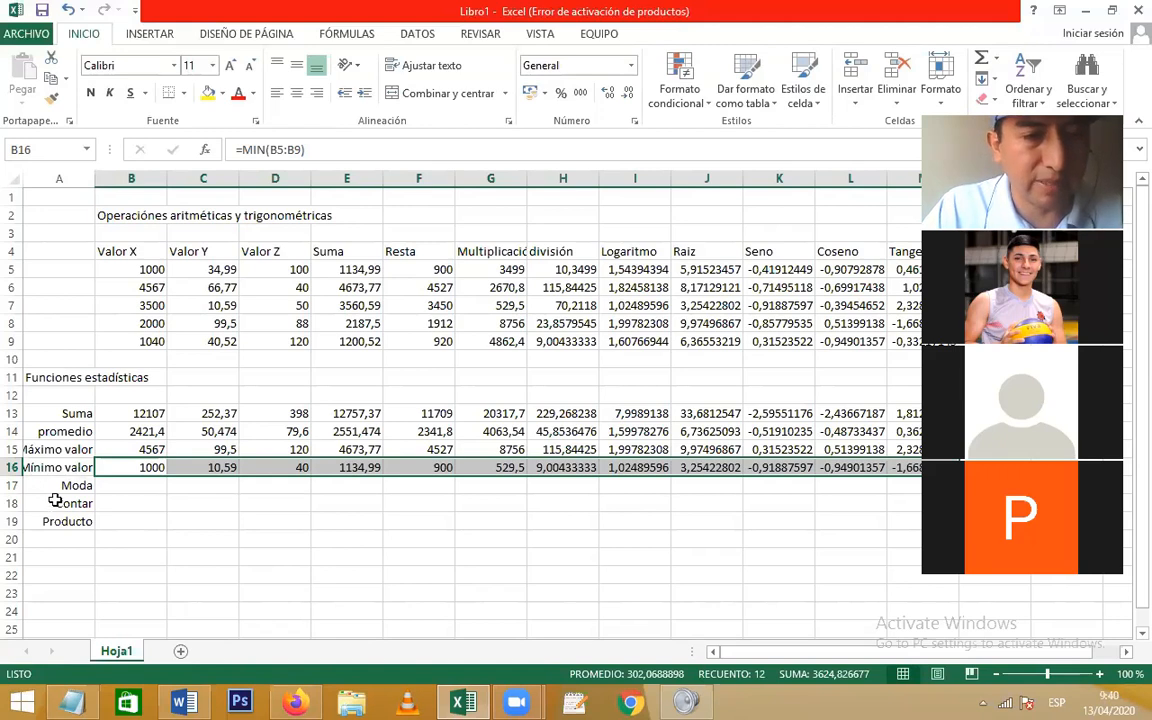
# Step: Calculate the mode of the Valor X column in cell B17 with the formula =MODA(B5:B9)
pyautogui.click(148, 482)
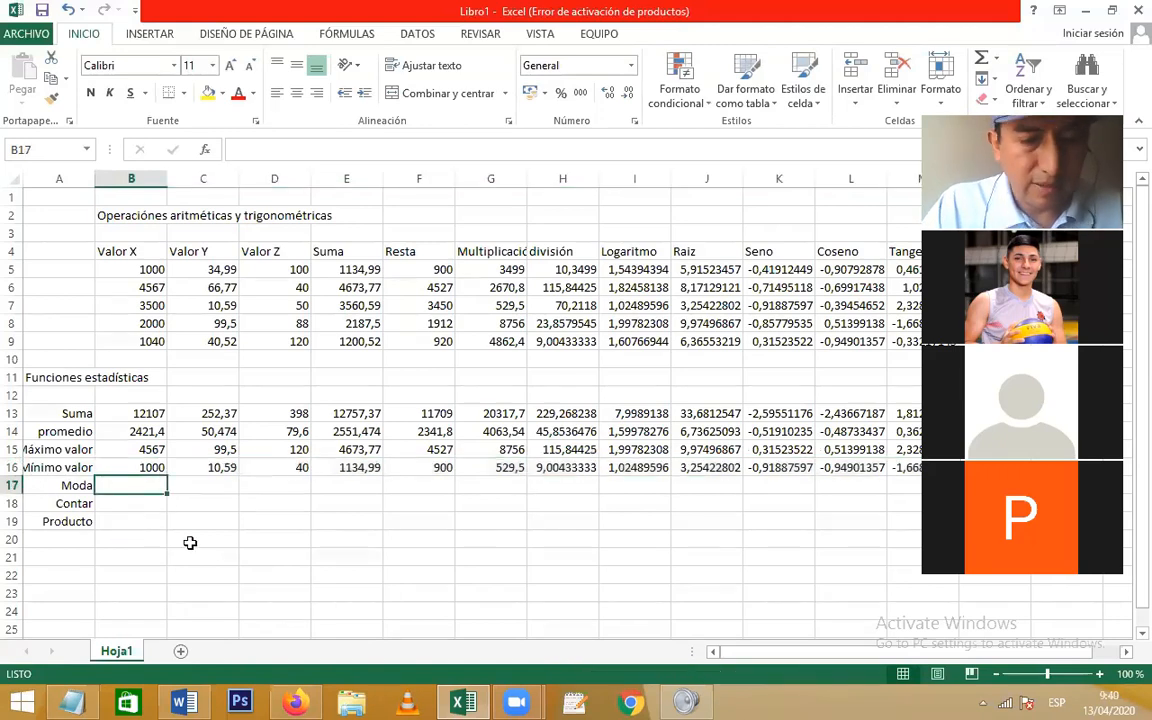
pyautogui.write('=mo')
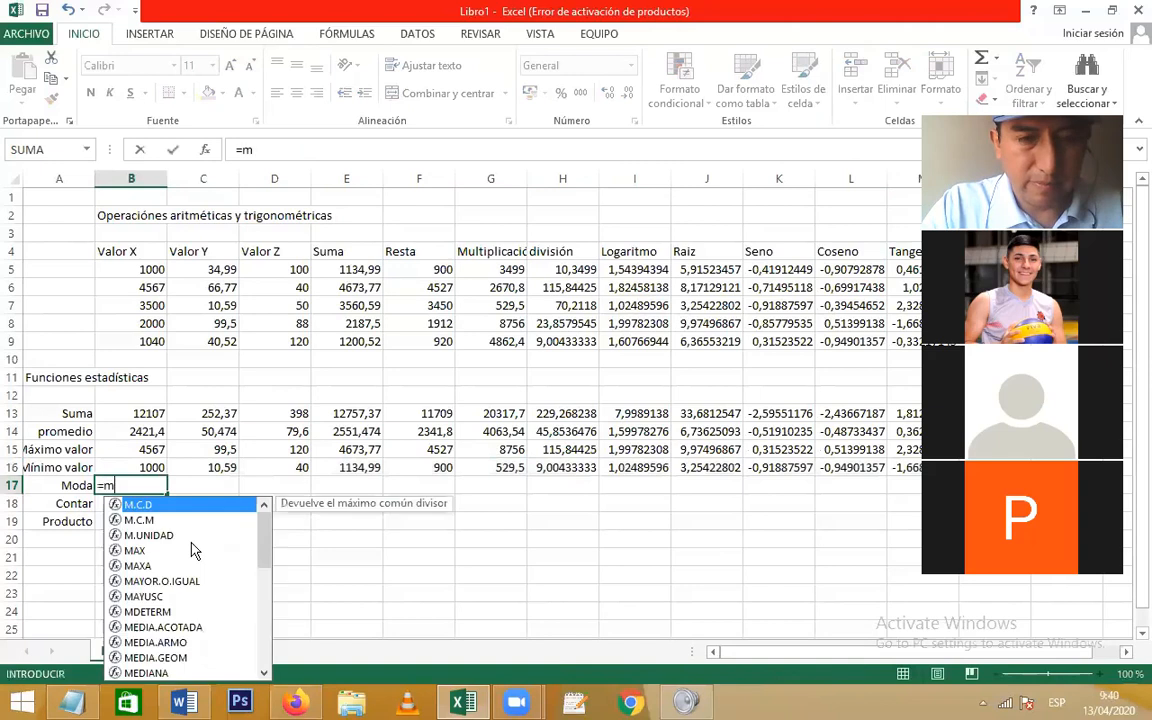
pyautogui.press('Down')
pyautogui.press('Down')
pyautogui.press('Down')
pyautogui.press('Down')
pyautogui.press('Down')
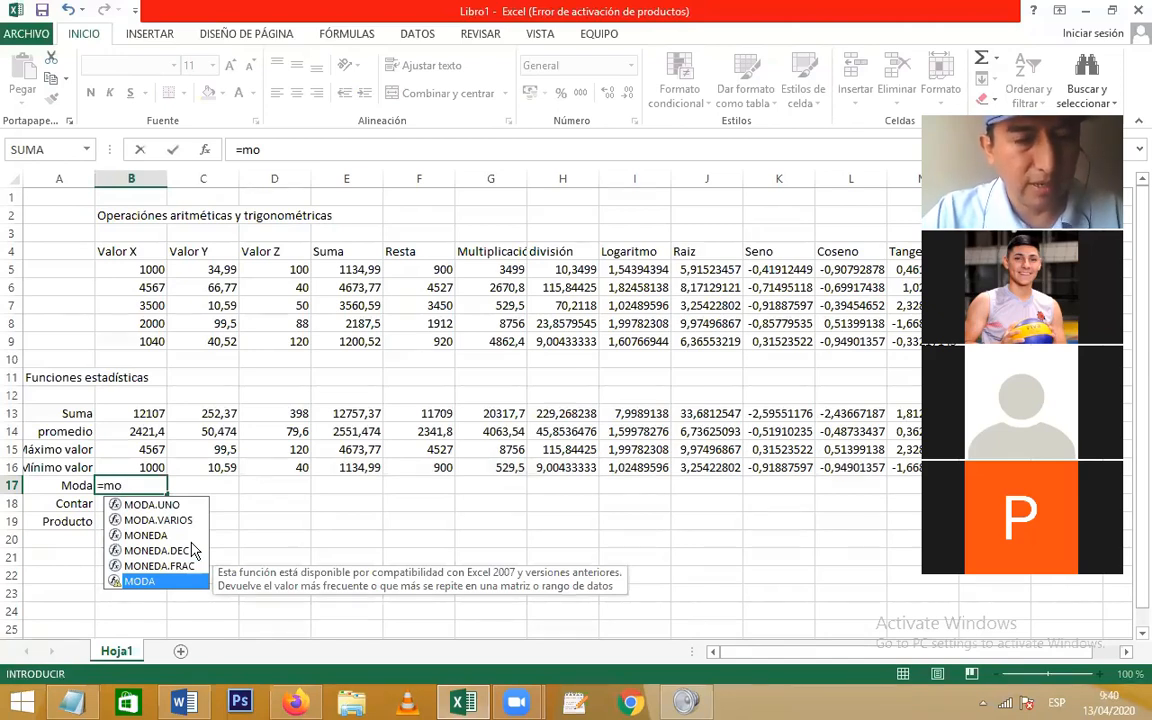
pyautogui.press('Tab')
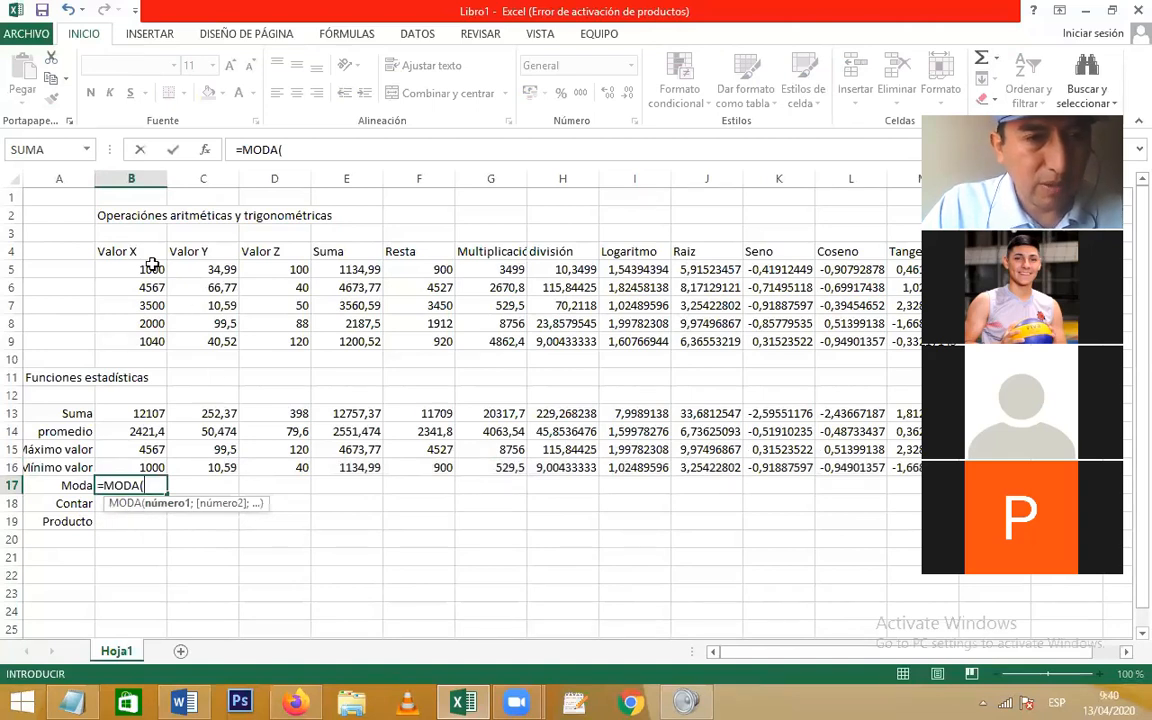
pyautogui.moveTo(149, 275); pyautogui.dragTo(155, 340)
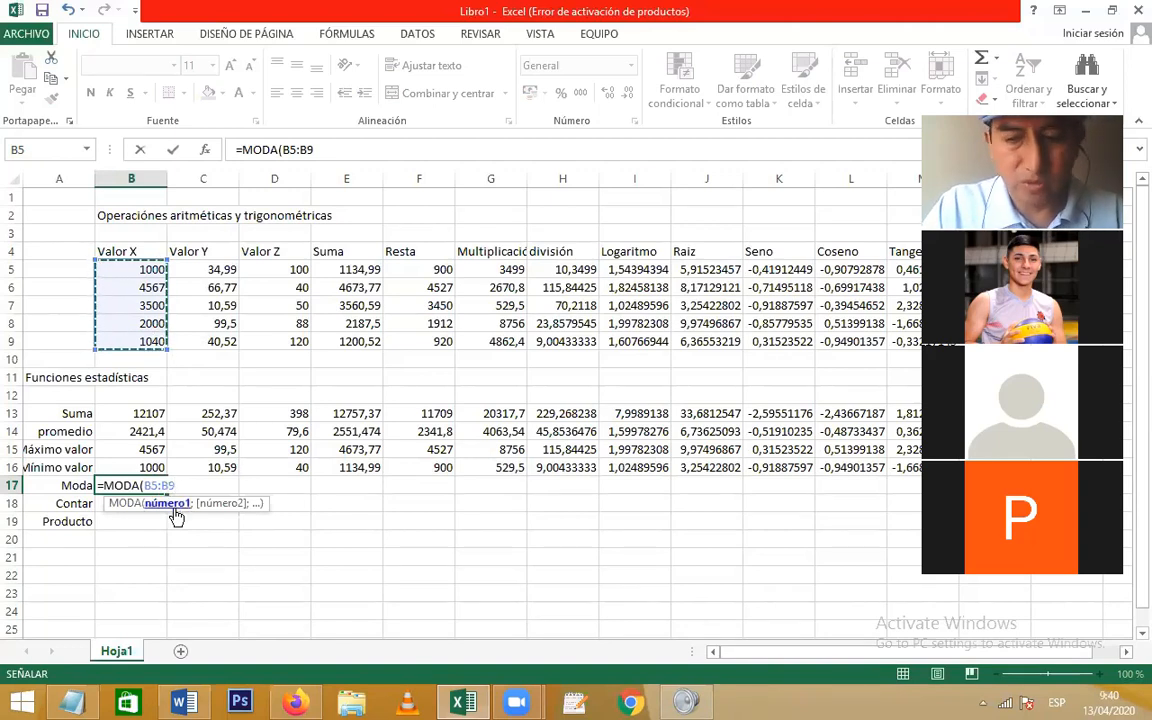
pyautogui.write(')')
pyautogui.press('Return')
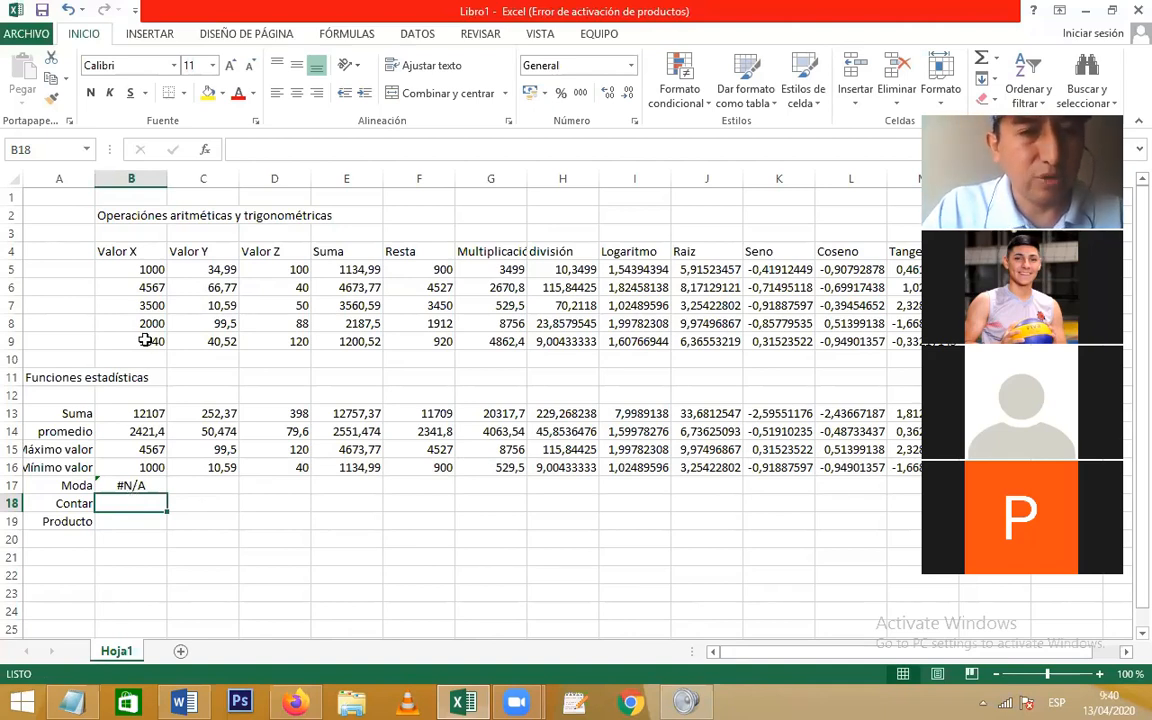
# Step: Check the Valor X entries for repeats and change the last one, in cell B9, to 1000
pyautogui.click(146, 270)
pyautogui.click(139, 306)
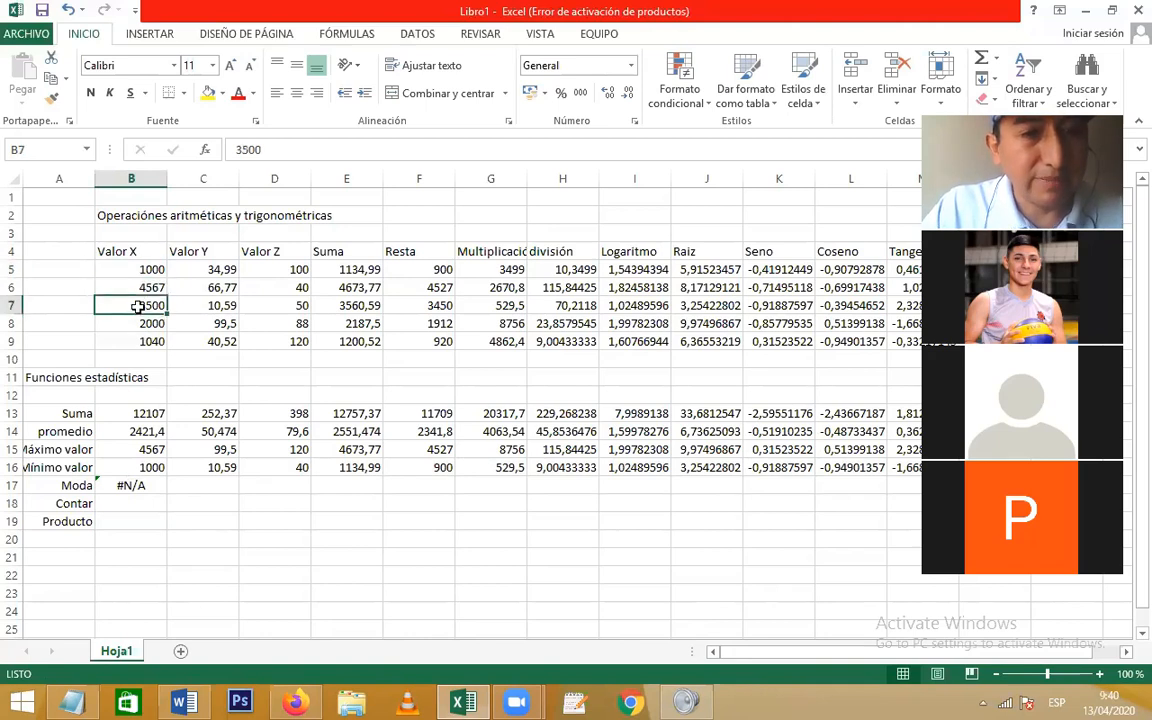
pyautogui.click(131, 321)
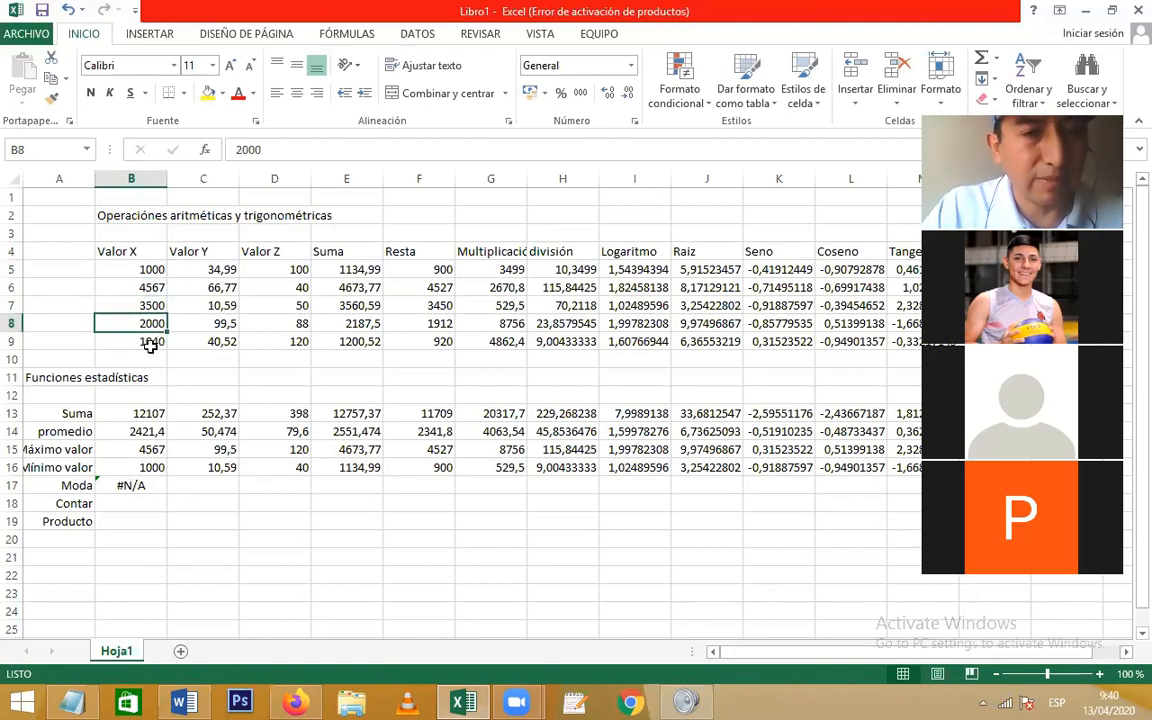
pyautogui.click(147, 344)
pyautogui.write('1')
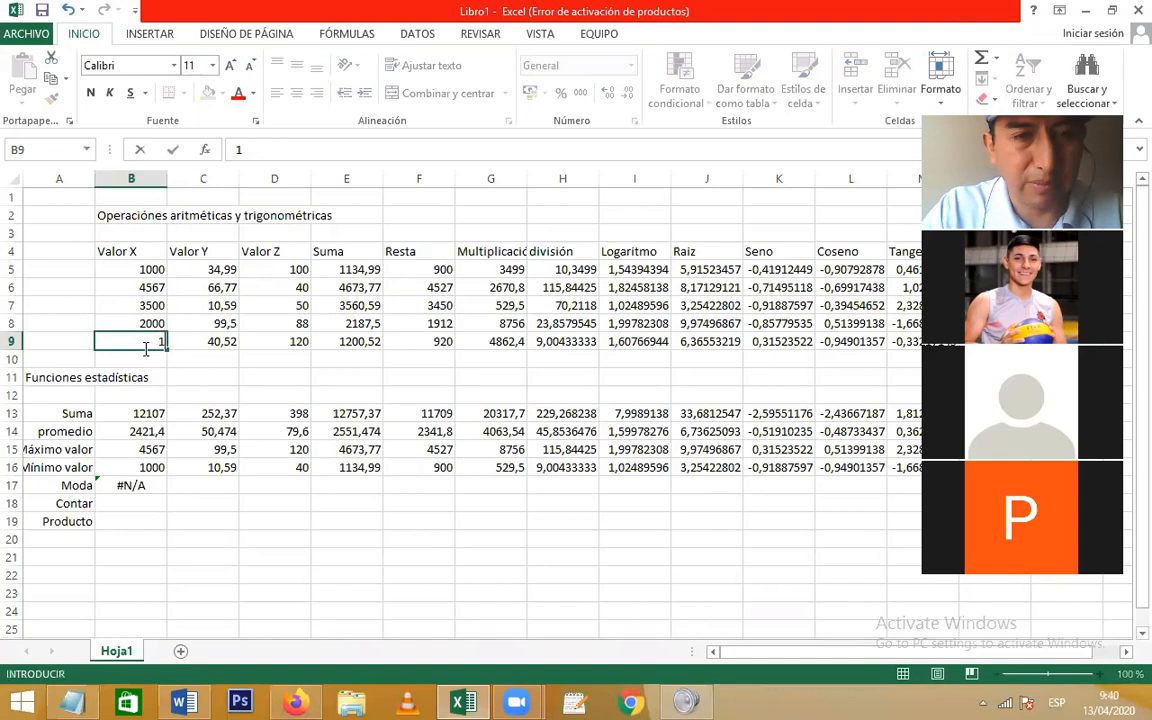
pyautogui.write('000')
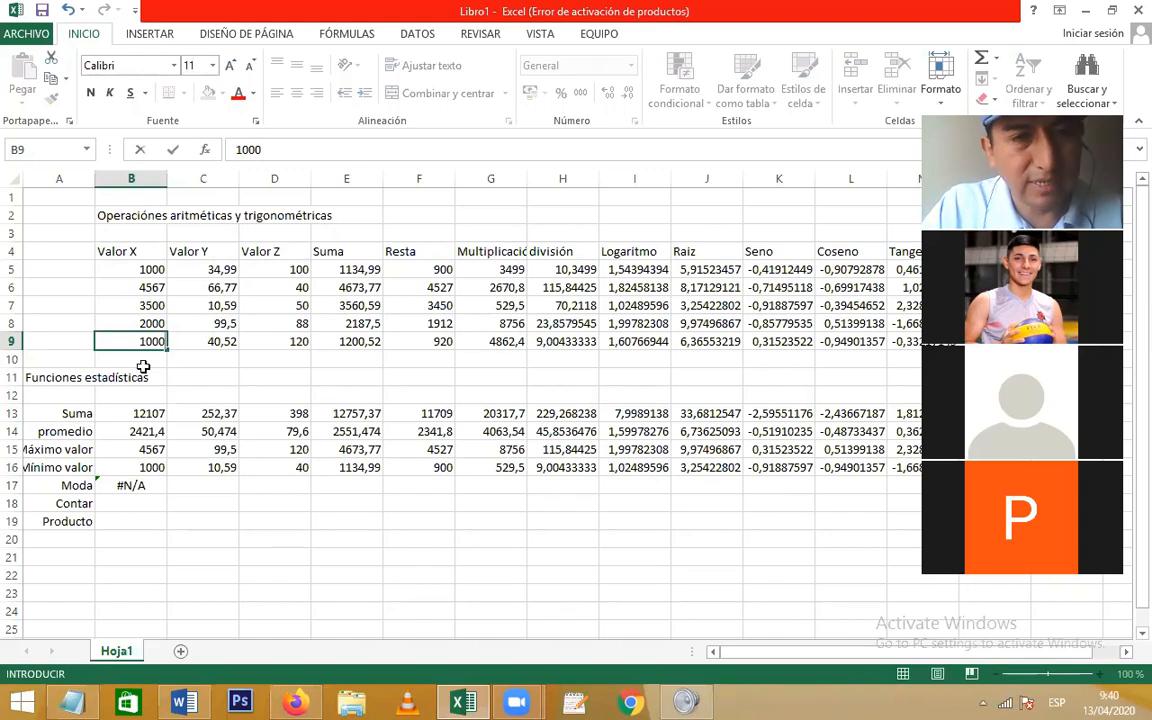
pyautogui.press('Return')
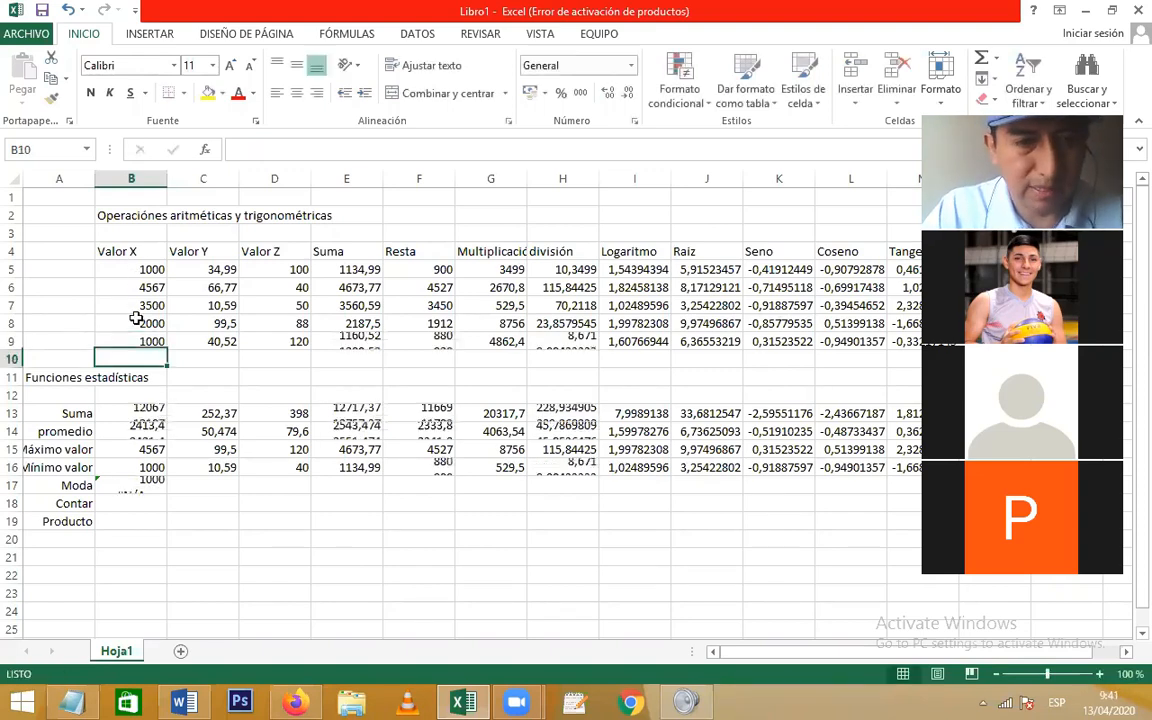
# Step: Set Valor X cells B7 and B6 to 2000 and highlight the repeated entries in B6:B8
pyautogui.click(153, 484)
pyautogui.click(142, 303)
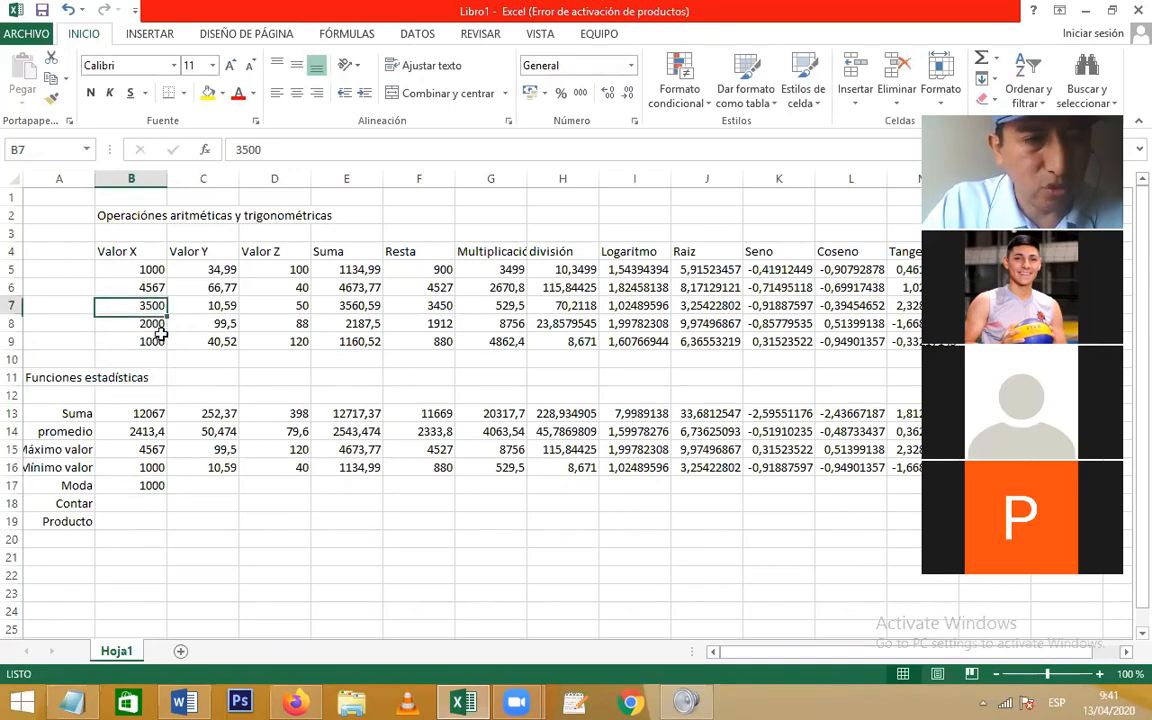
pyautogui.write('200')
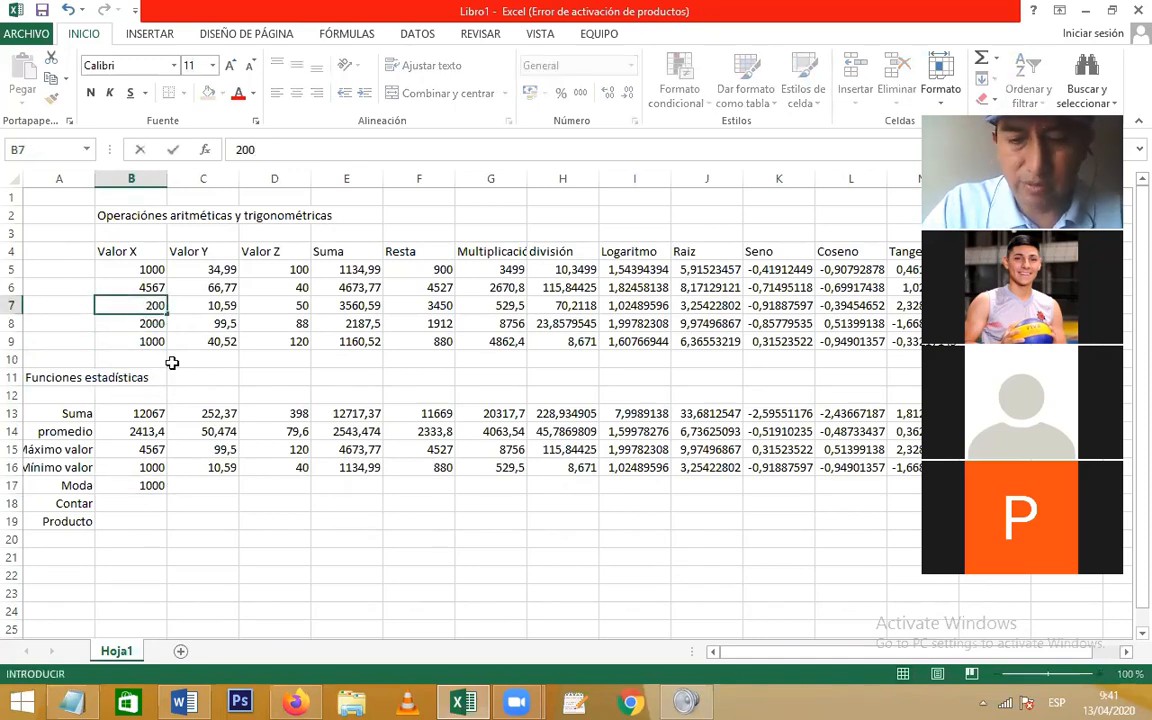
pyautogui.write('0')
pyautogui.press('Up')
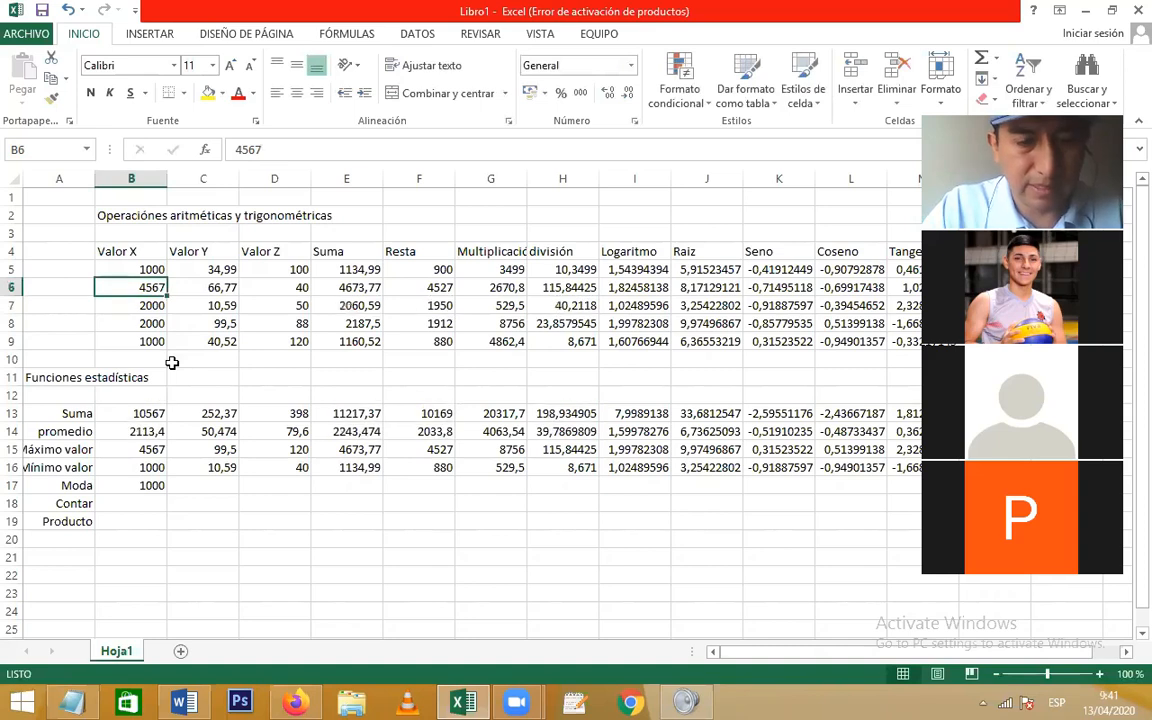
pyautogui.write('2000')
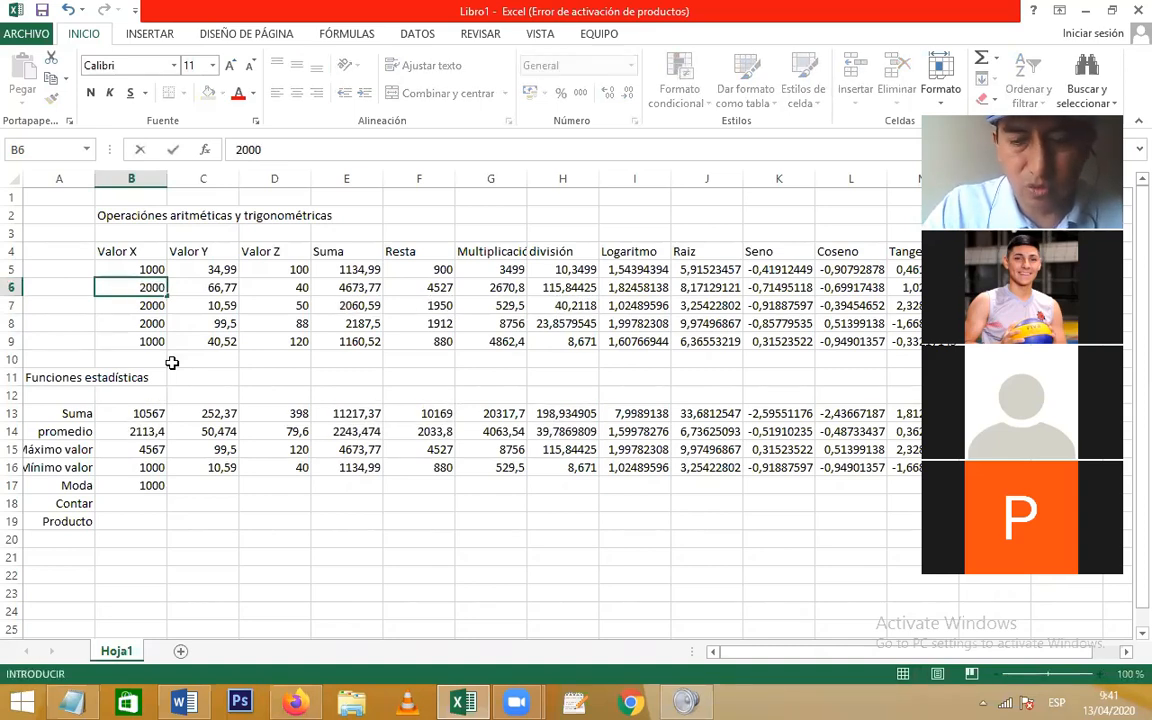
pyautogui.press('Return')
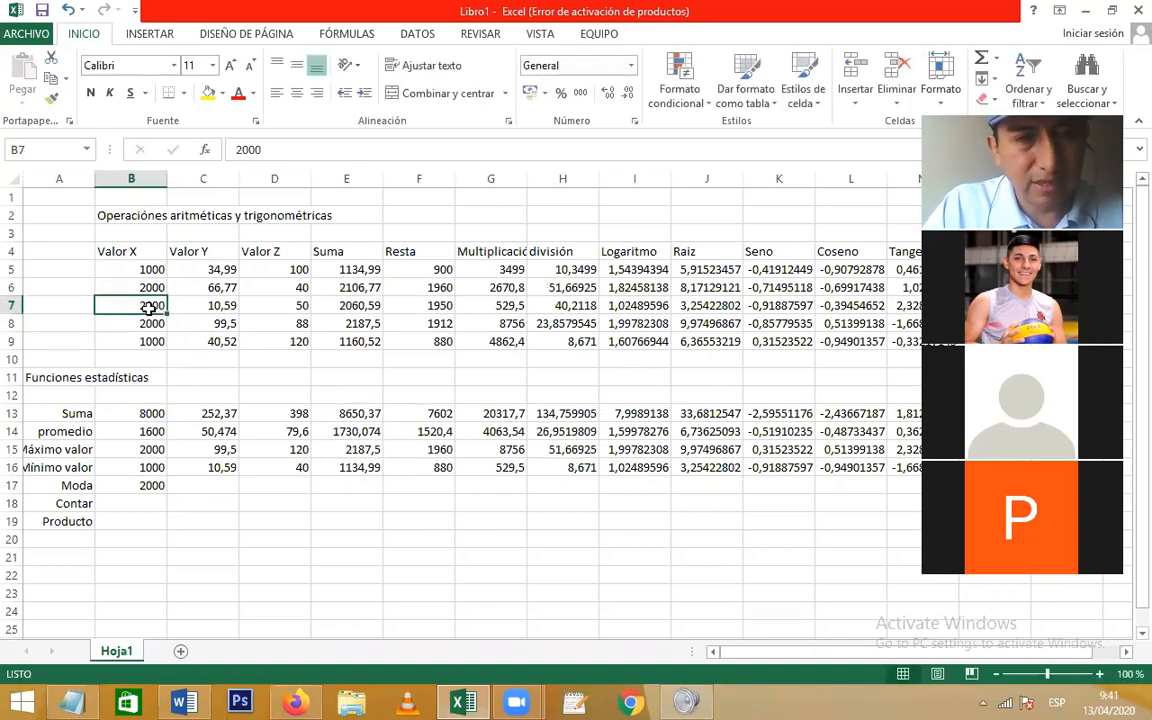
pyautogui.moveTo(148, 285); pyautogui.dragTo(154, 323)
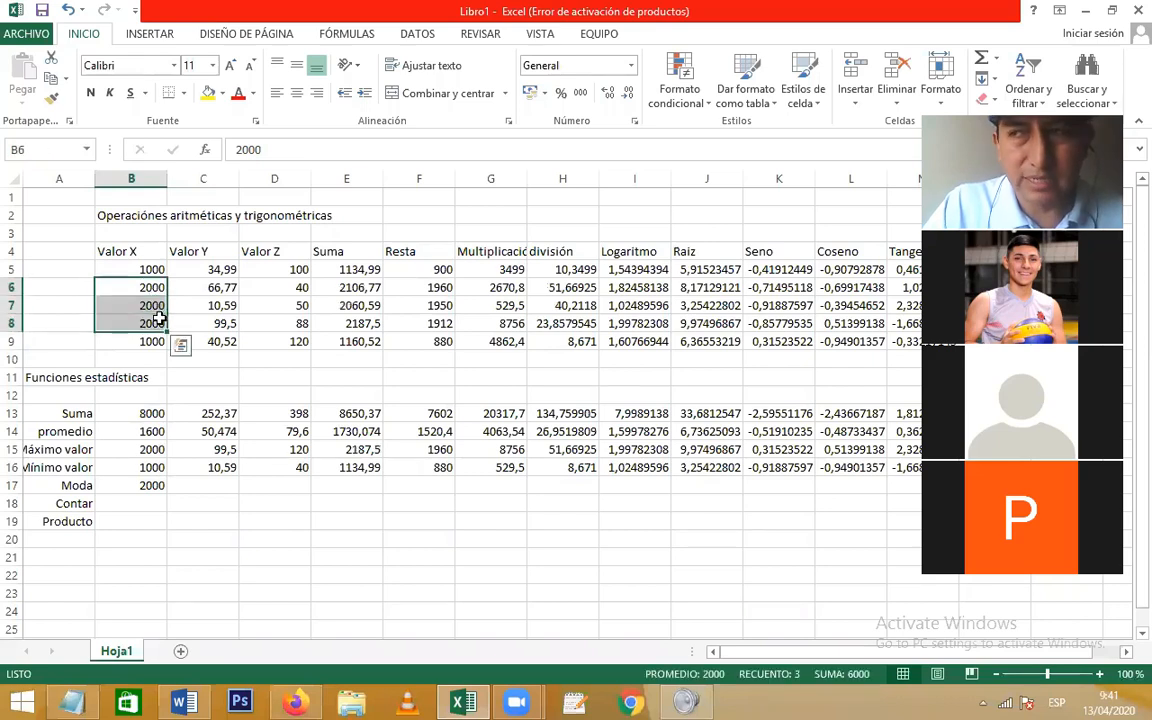